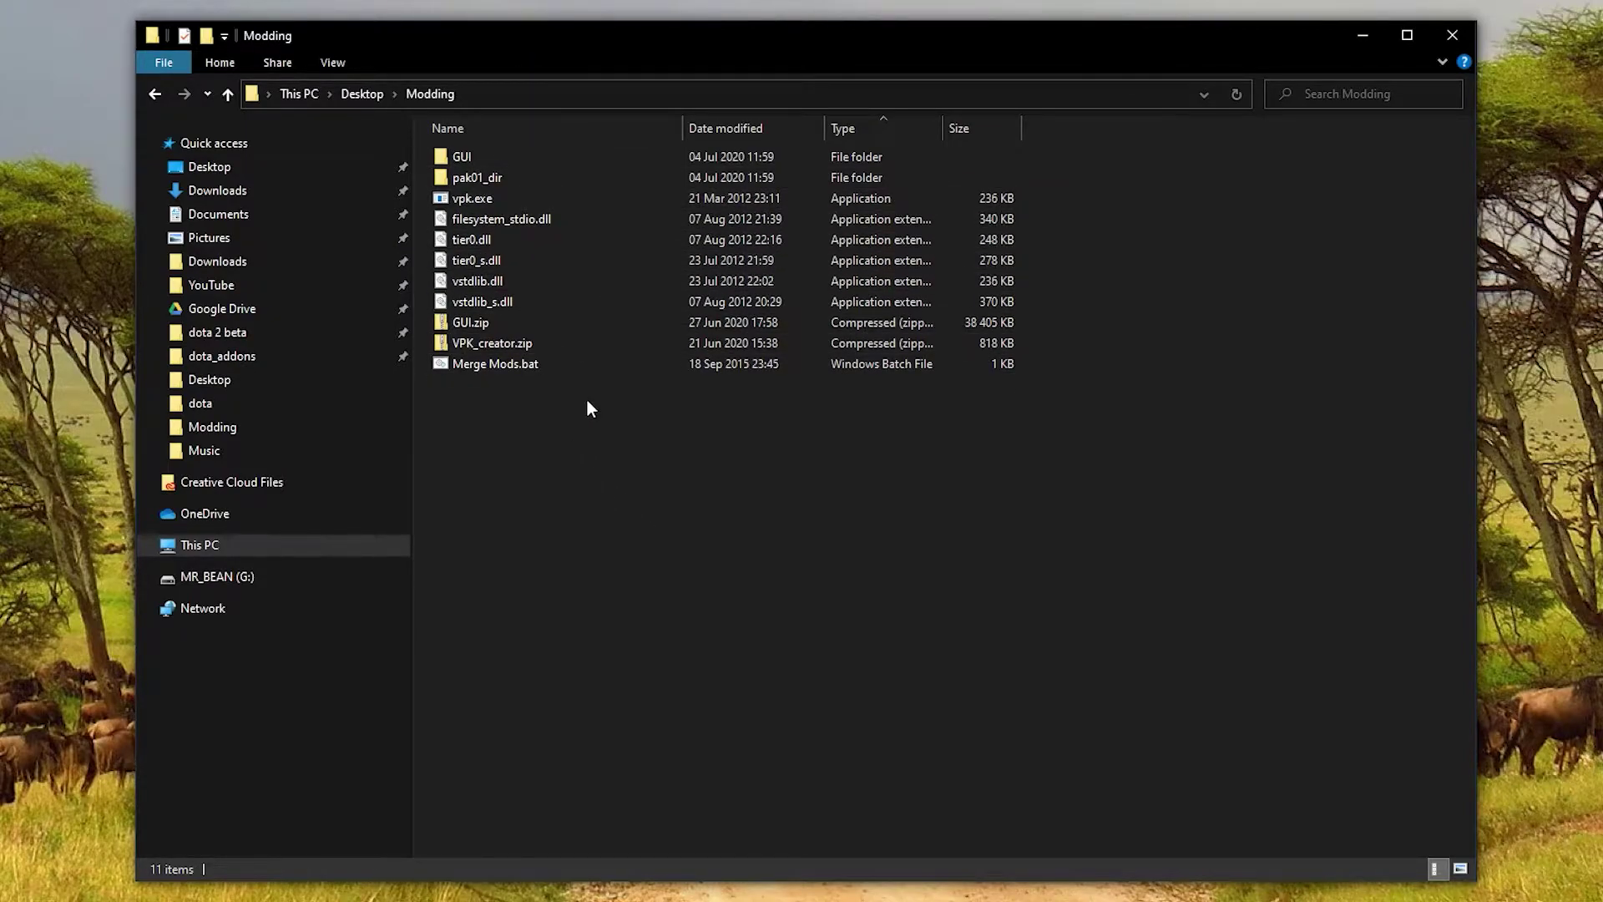
click(533, 346)
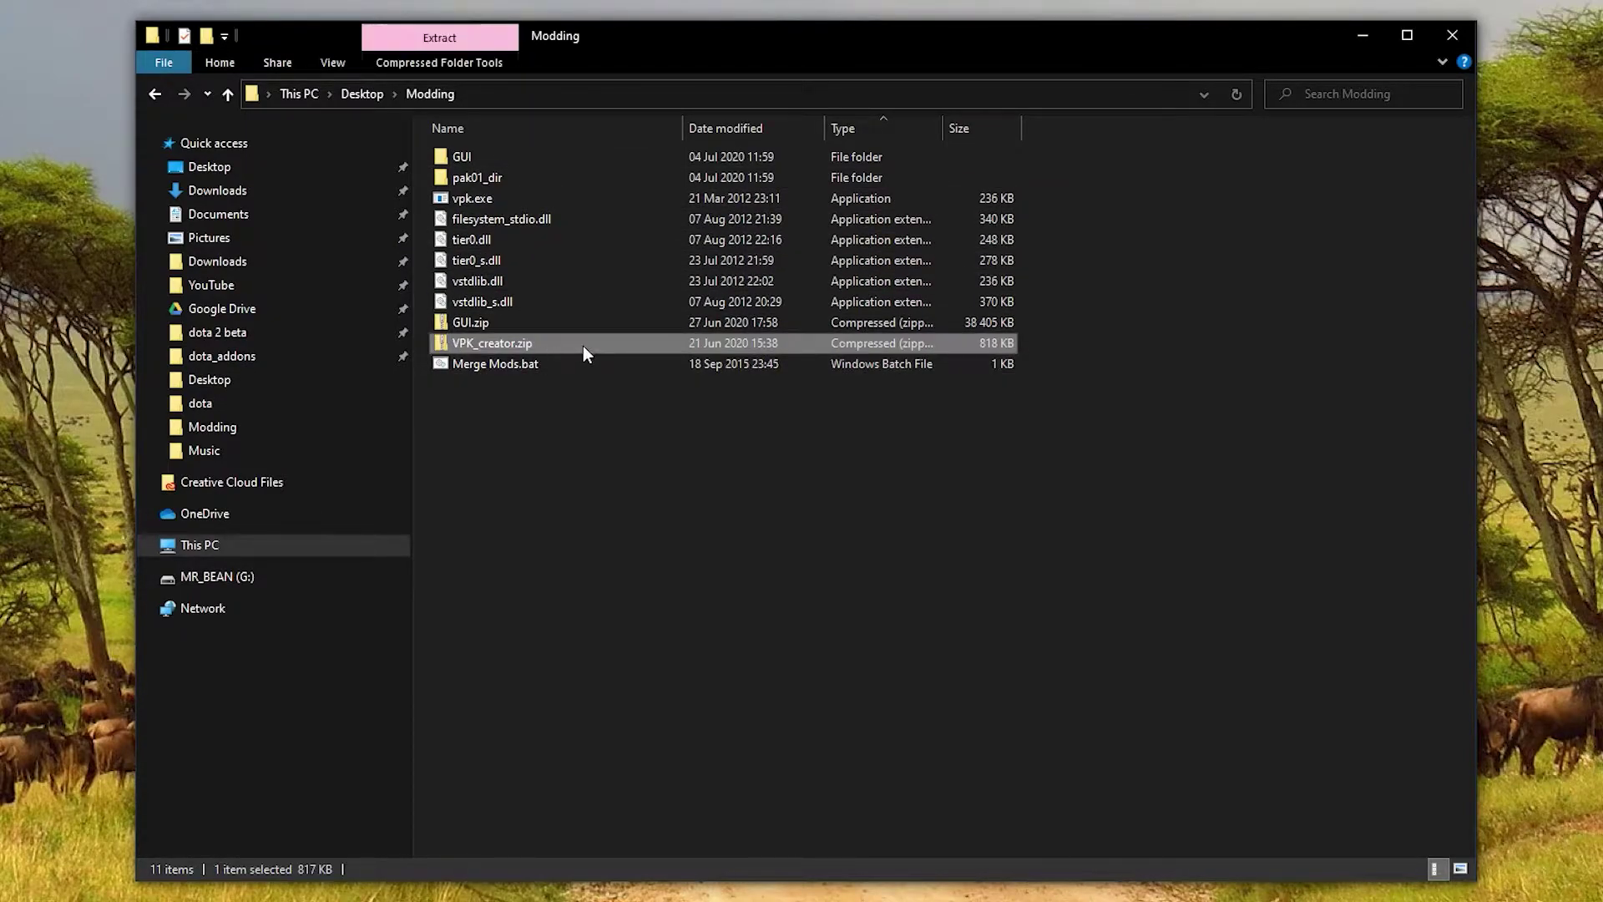
click(597, 404)
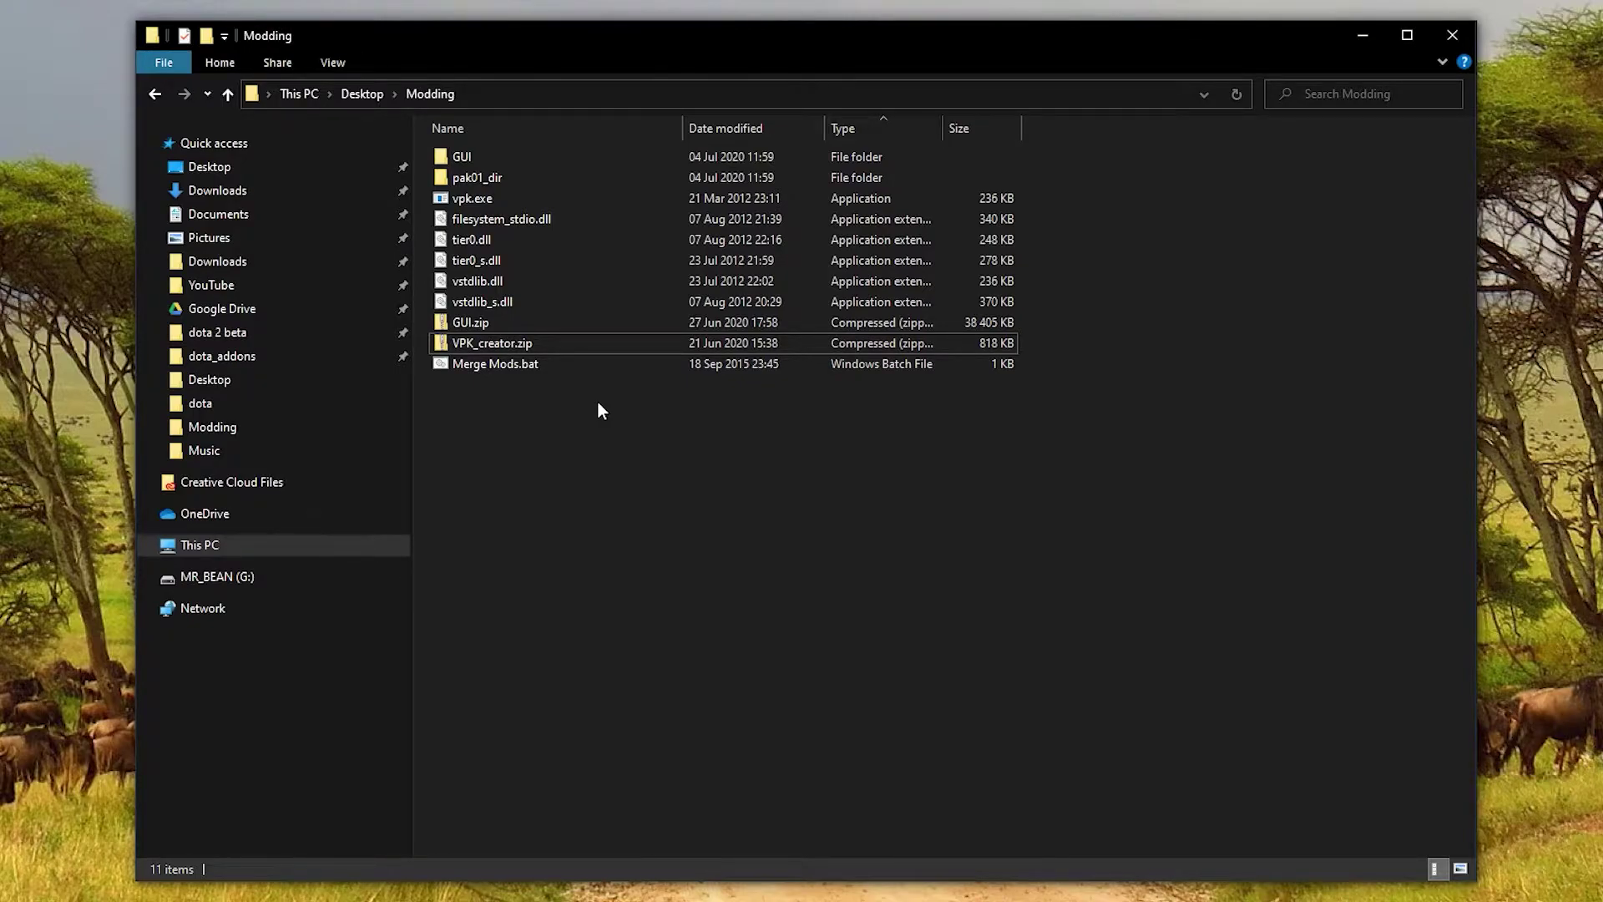
click(568, 344)
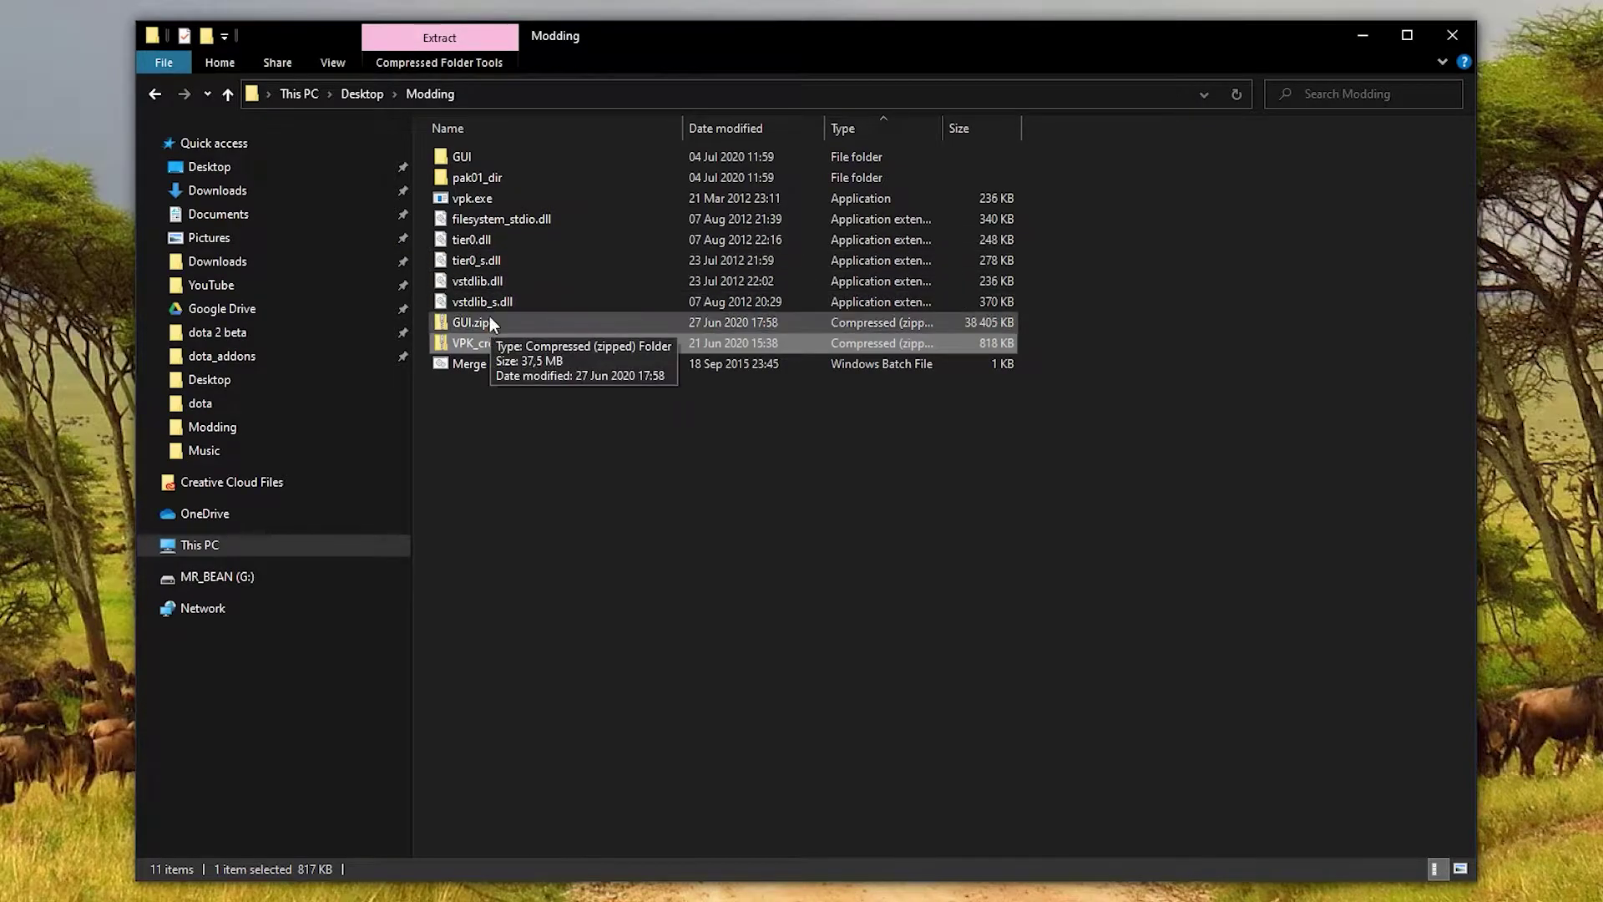
double_click(474, 158)
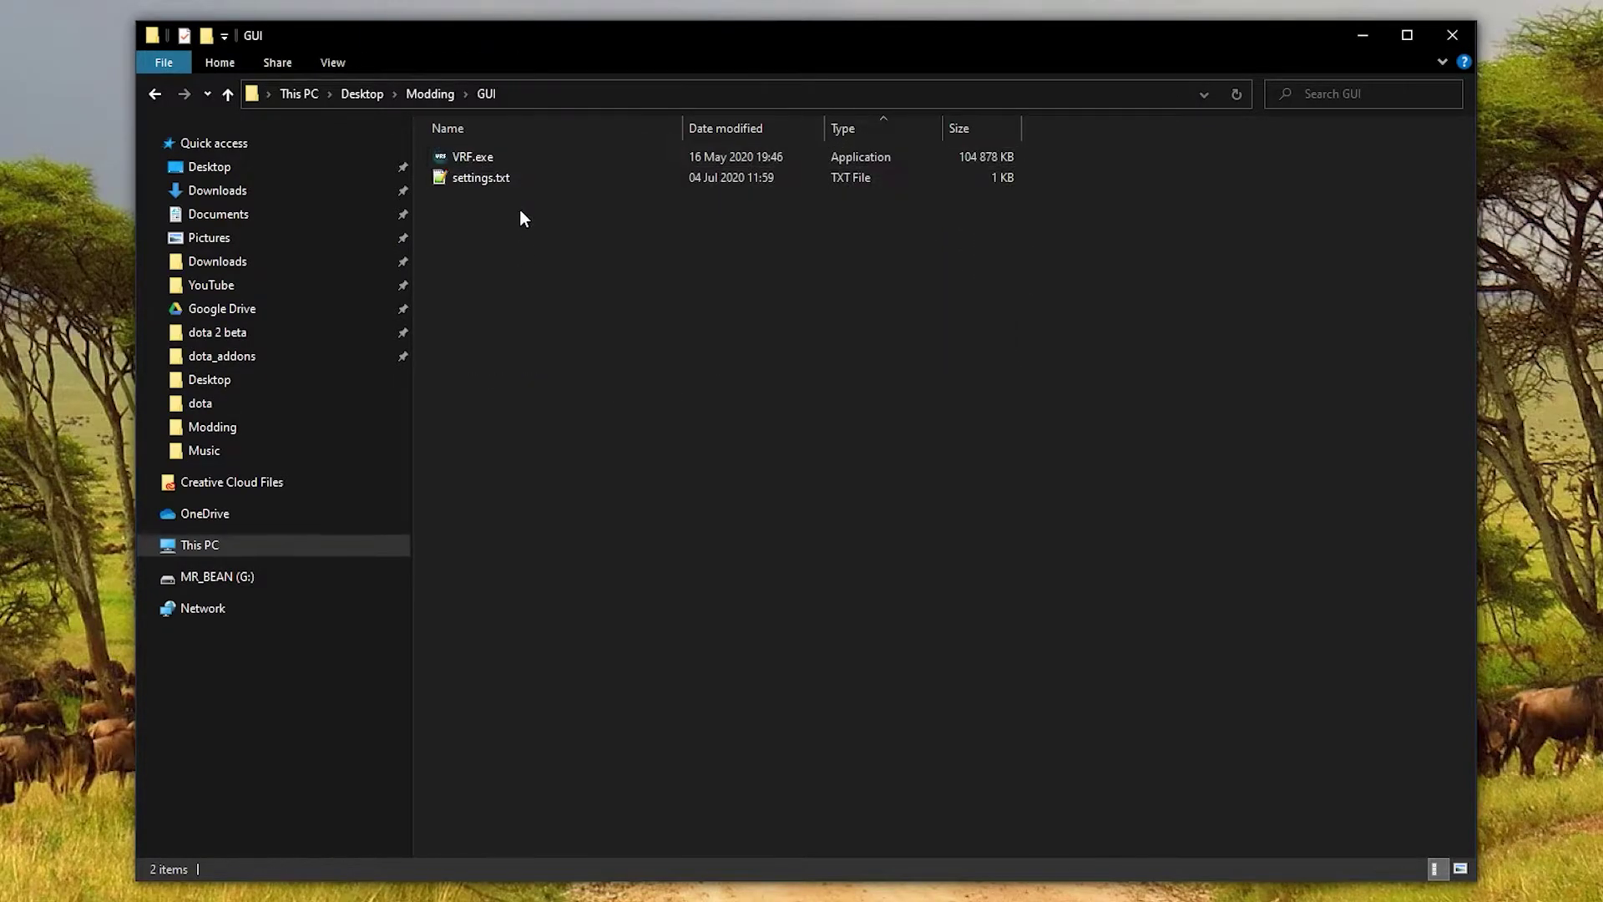
key(alt+Left)
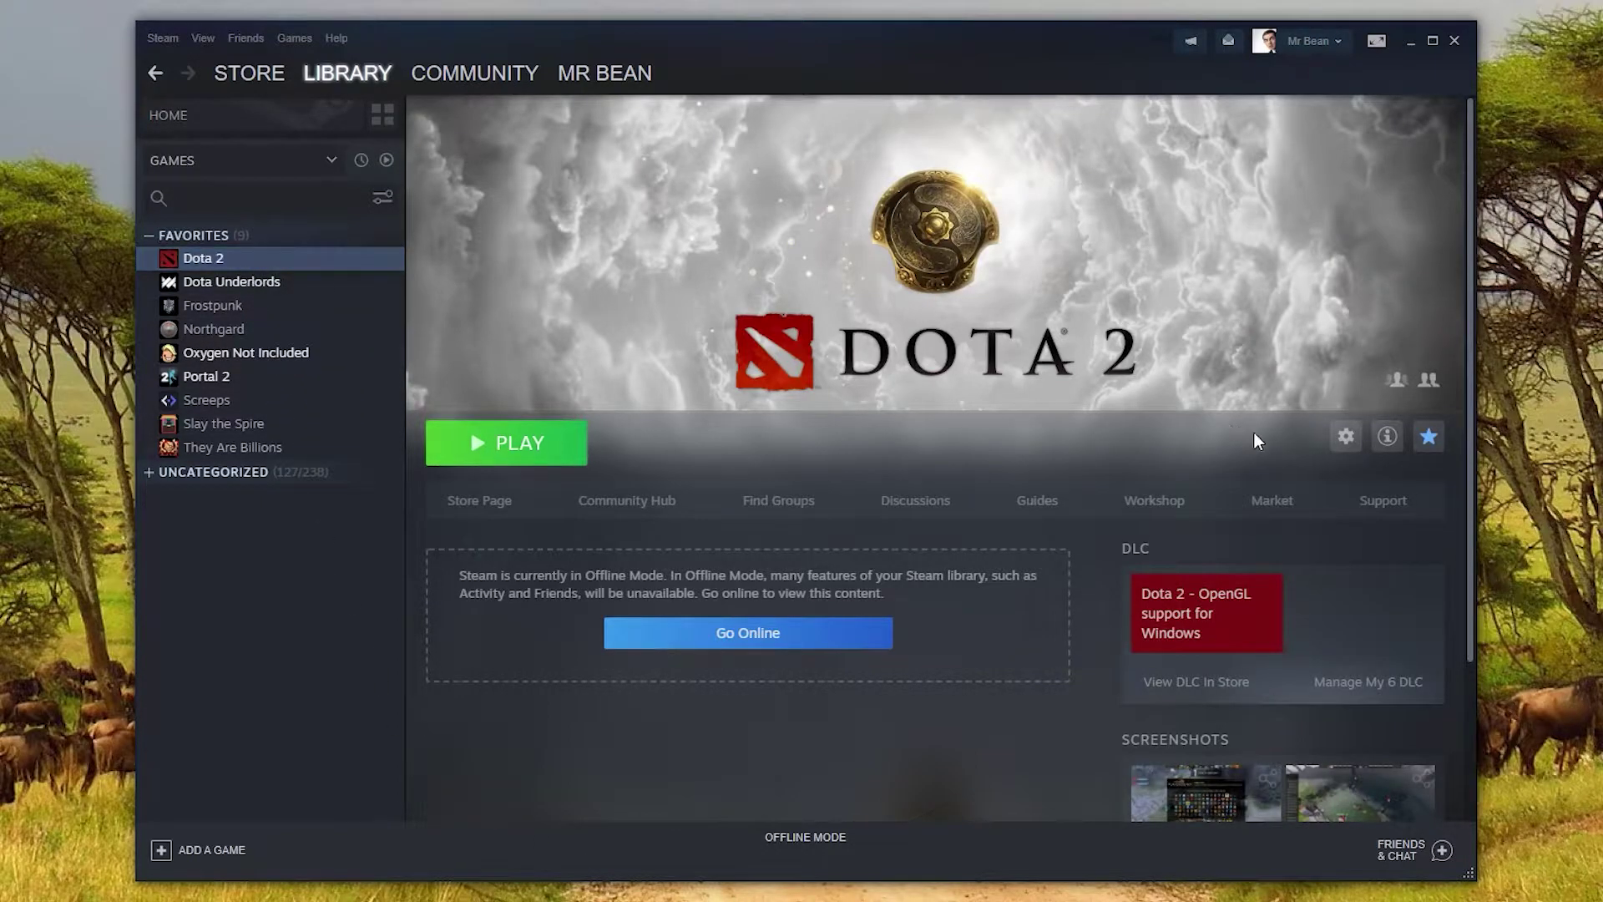
Confirm Dota 2 Workshop Tools DLC shows as installed in Dota 2's DLC properties, then quit Steam.
click(1346, 436)
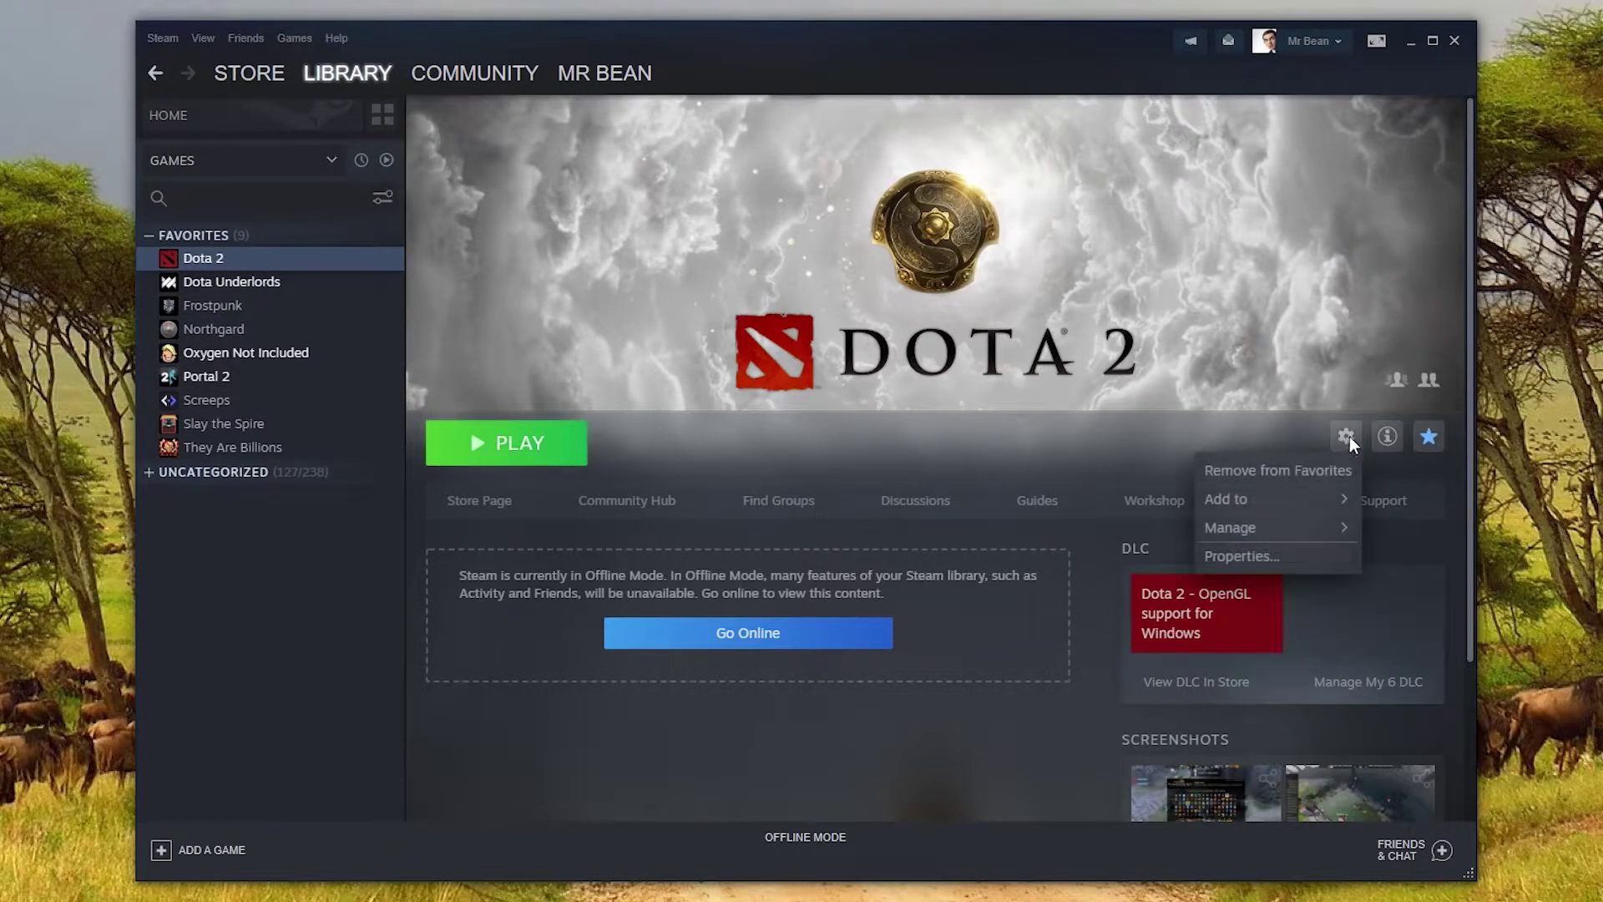
click(1259, 558)
click(974, 177)
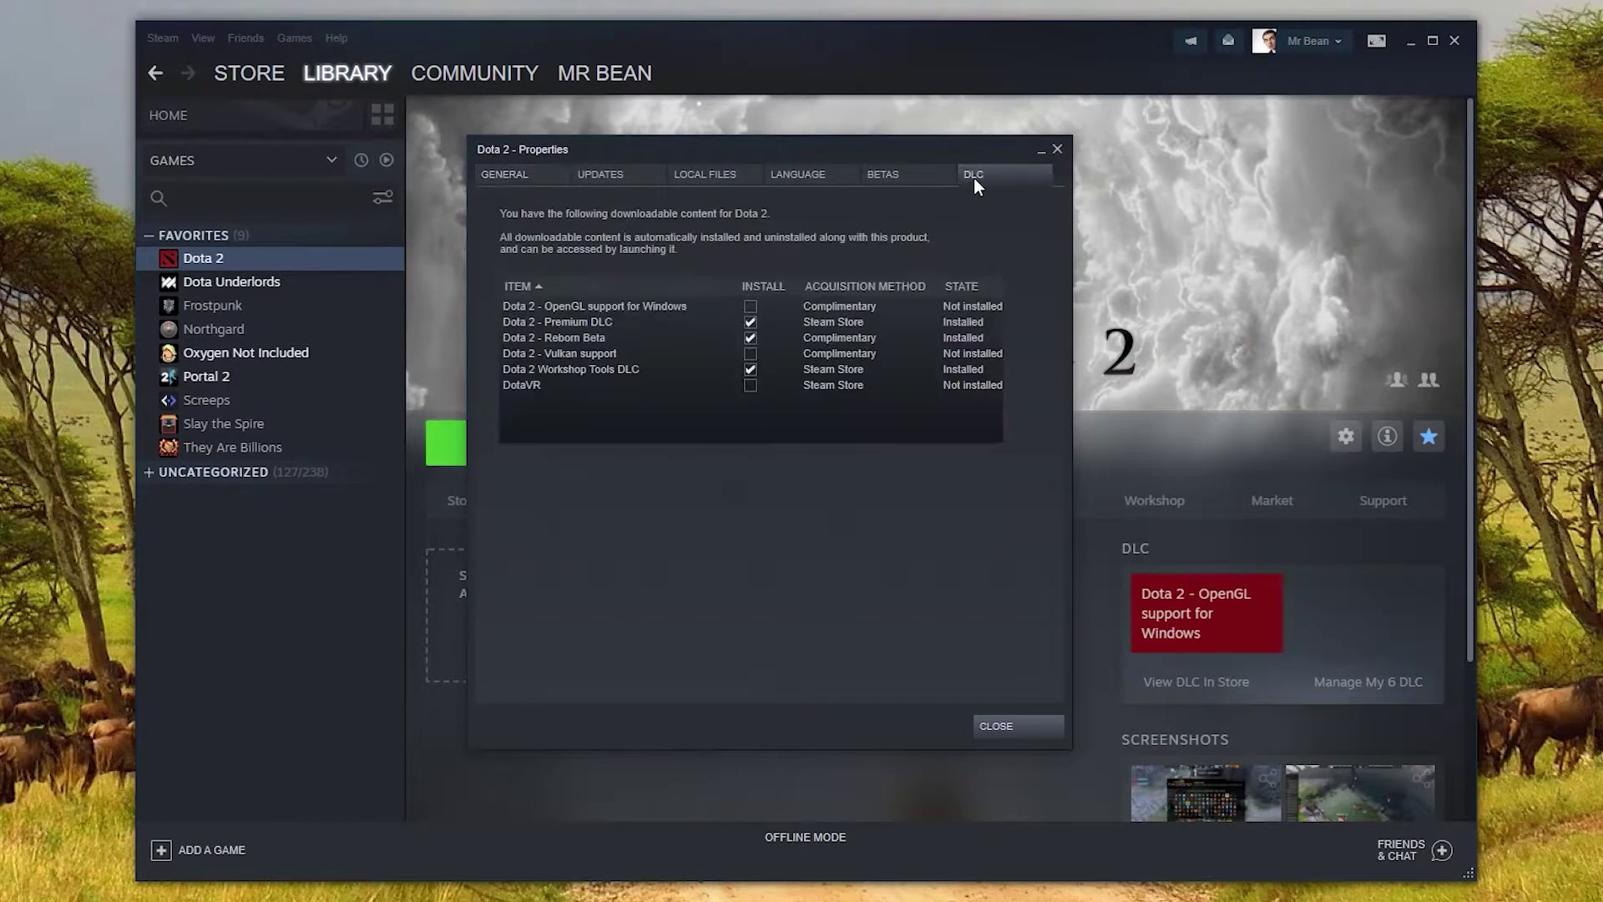
click(603, 372)
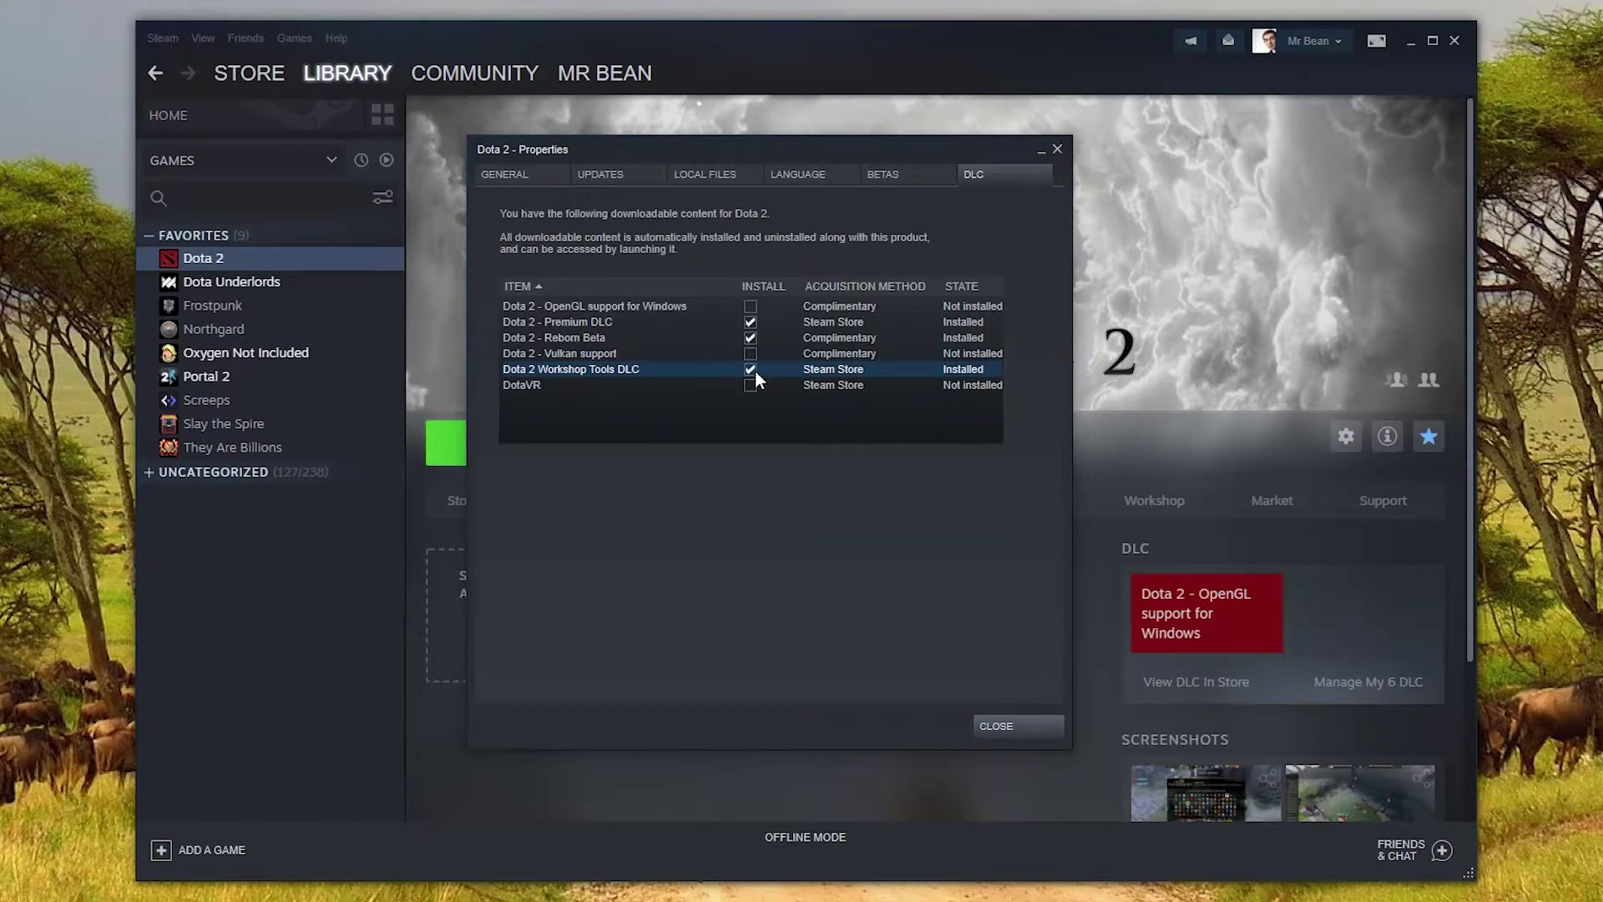
click(995, 726)
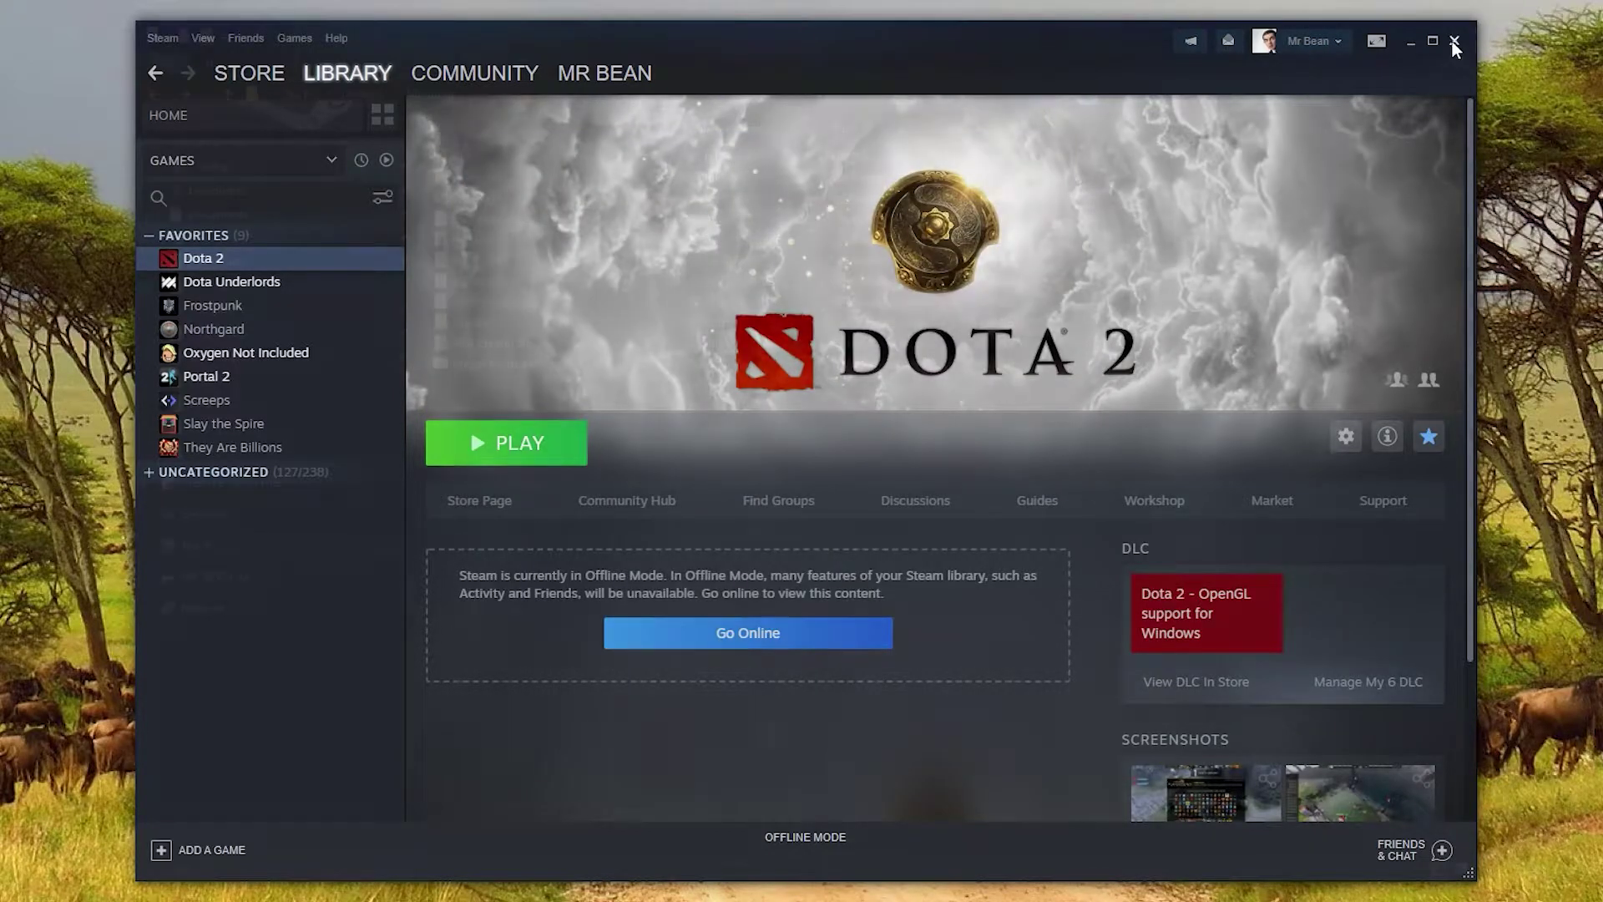
click(1455, 41)
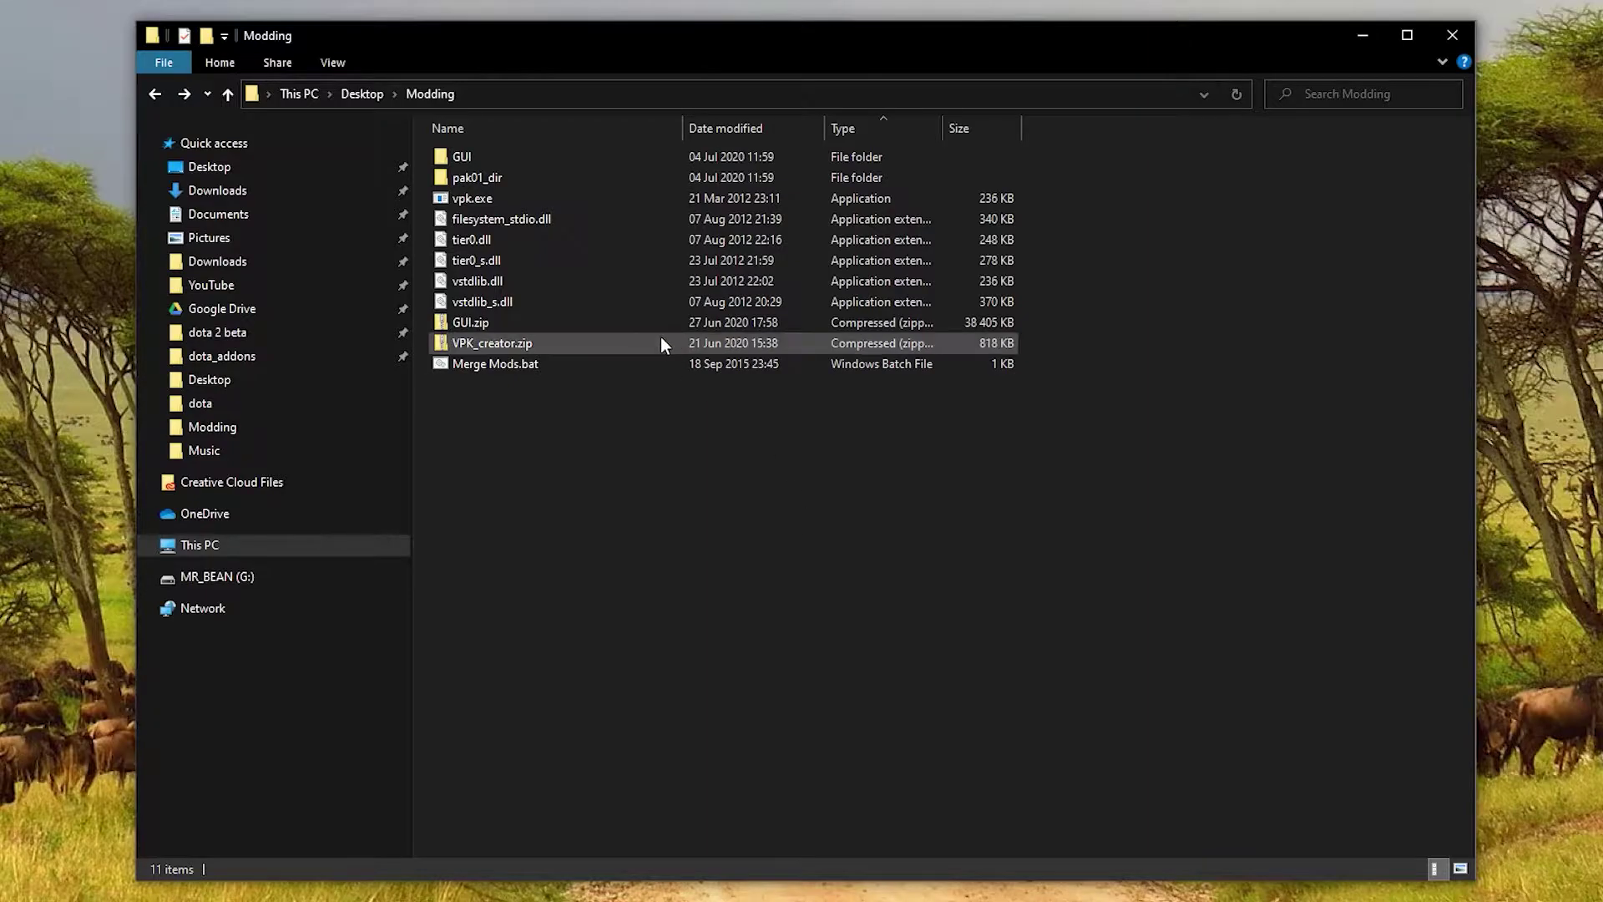
Launch VRF.exe from the GUI folder inside Modding.
double_click(549, 162)
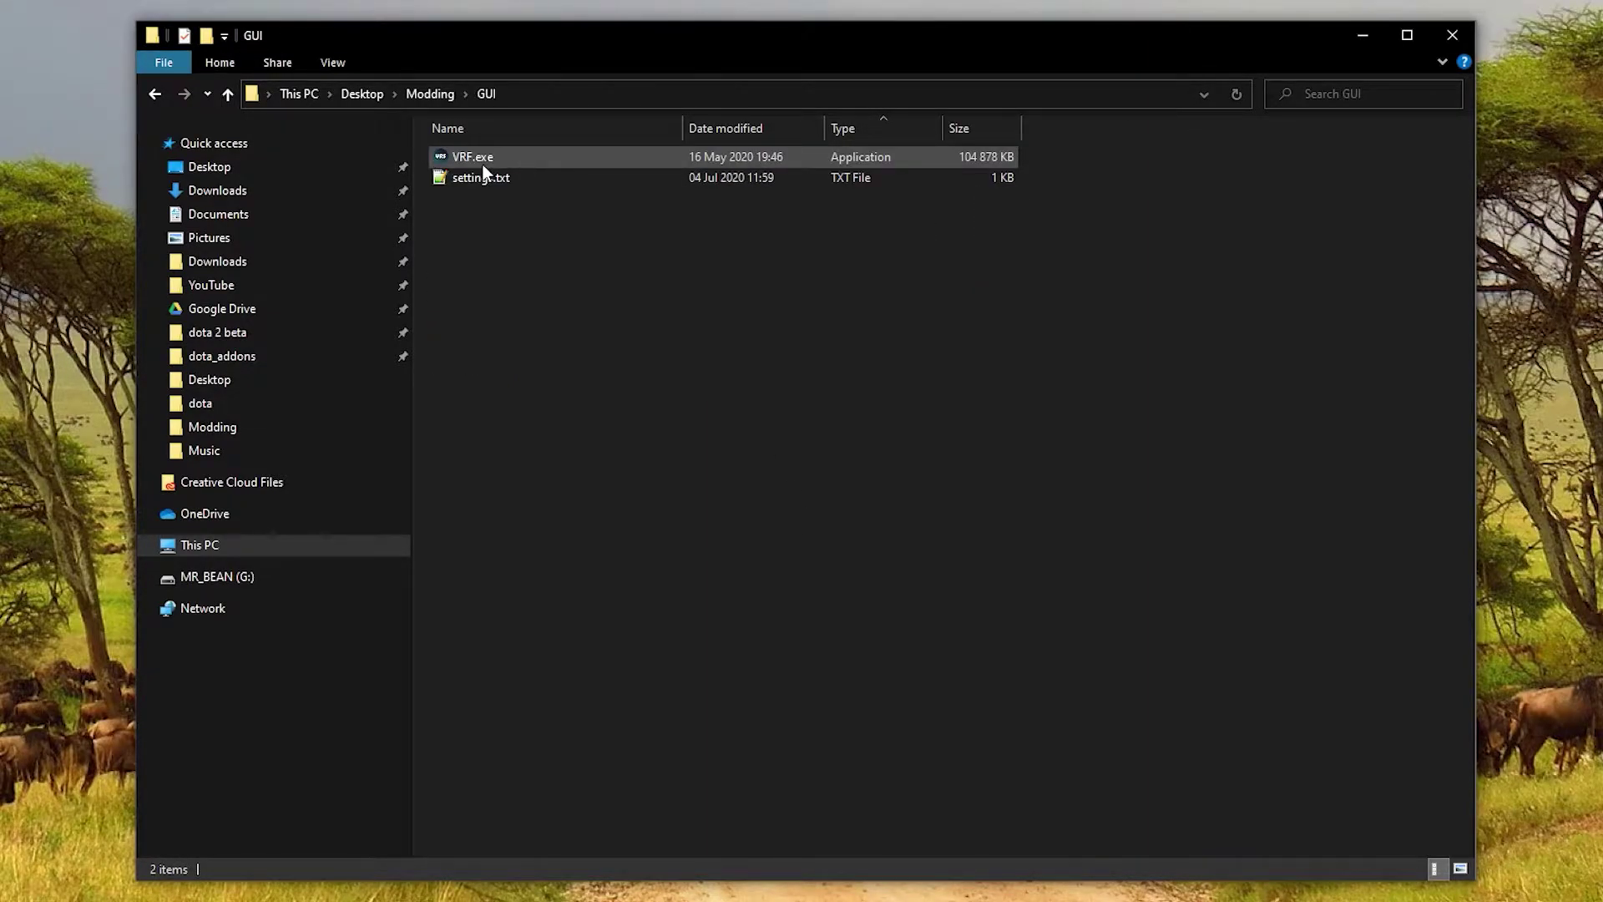
mouse_move(488, 161)
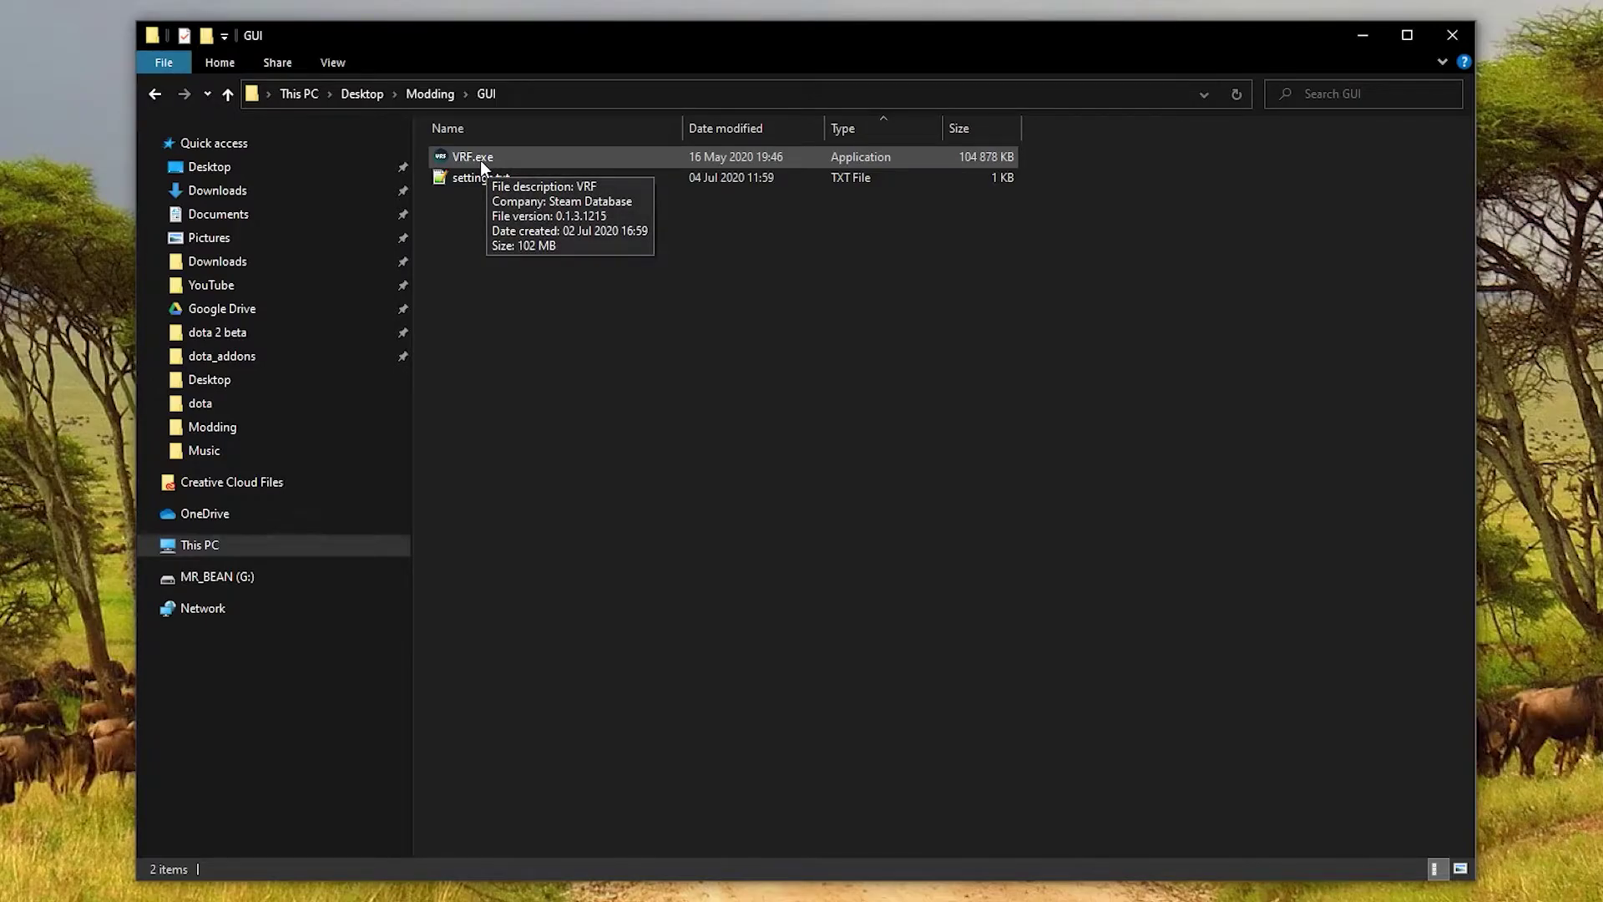
double_click(479, 157)
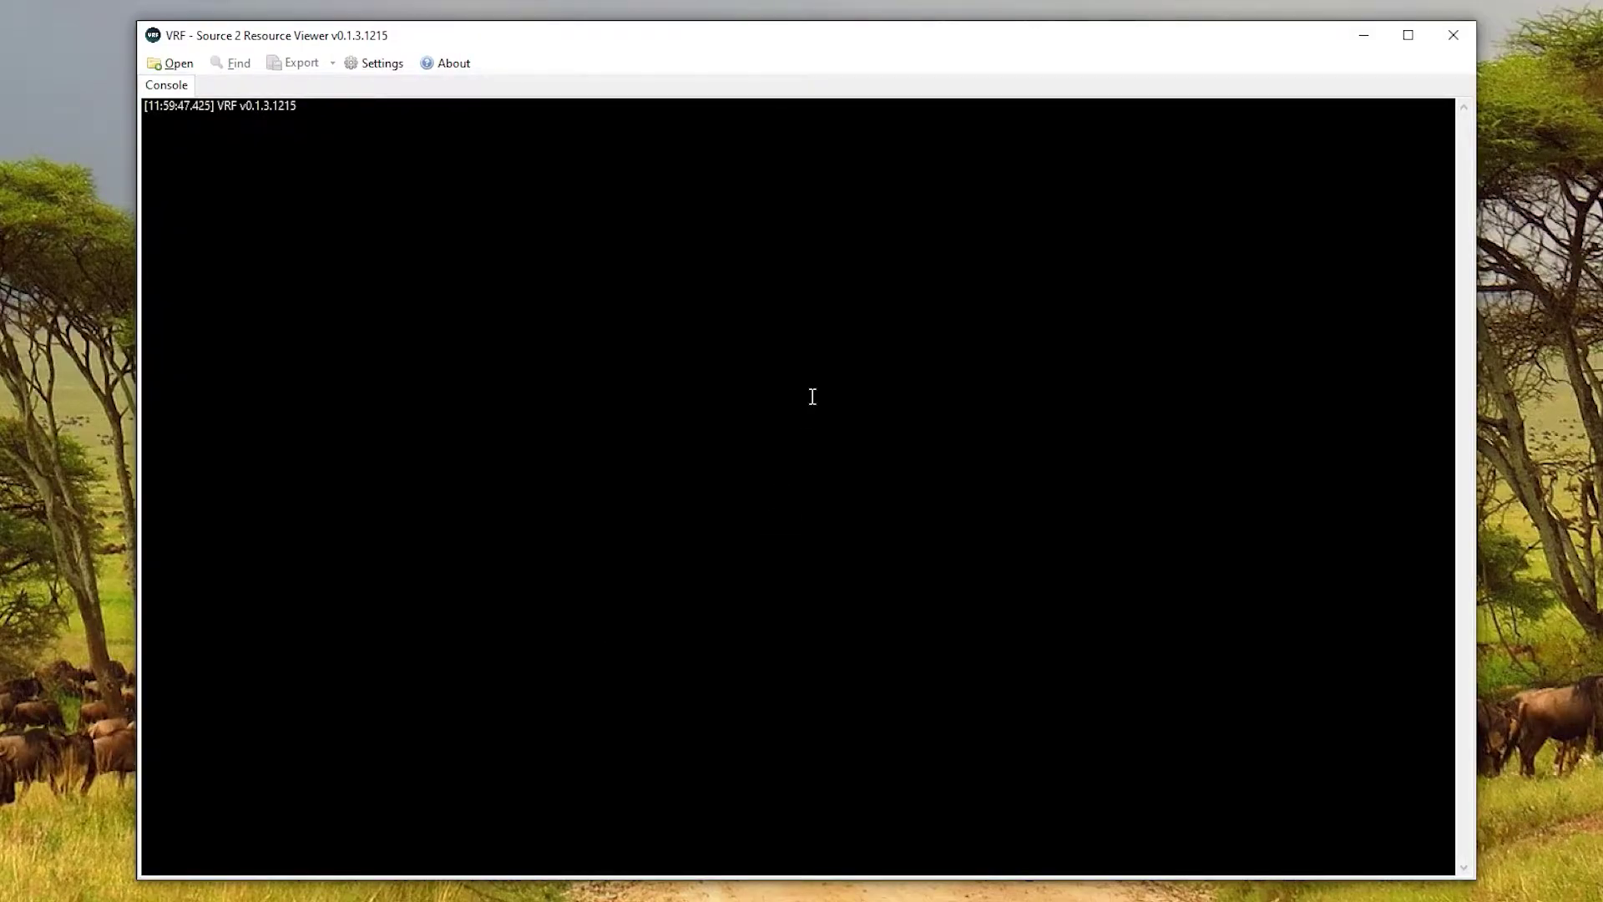
Load pak01_dir.vpk from dota 2 beta > game > dota into VRF.
click(177, 63)
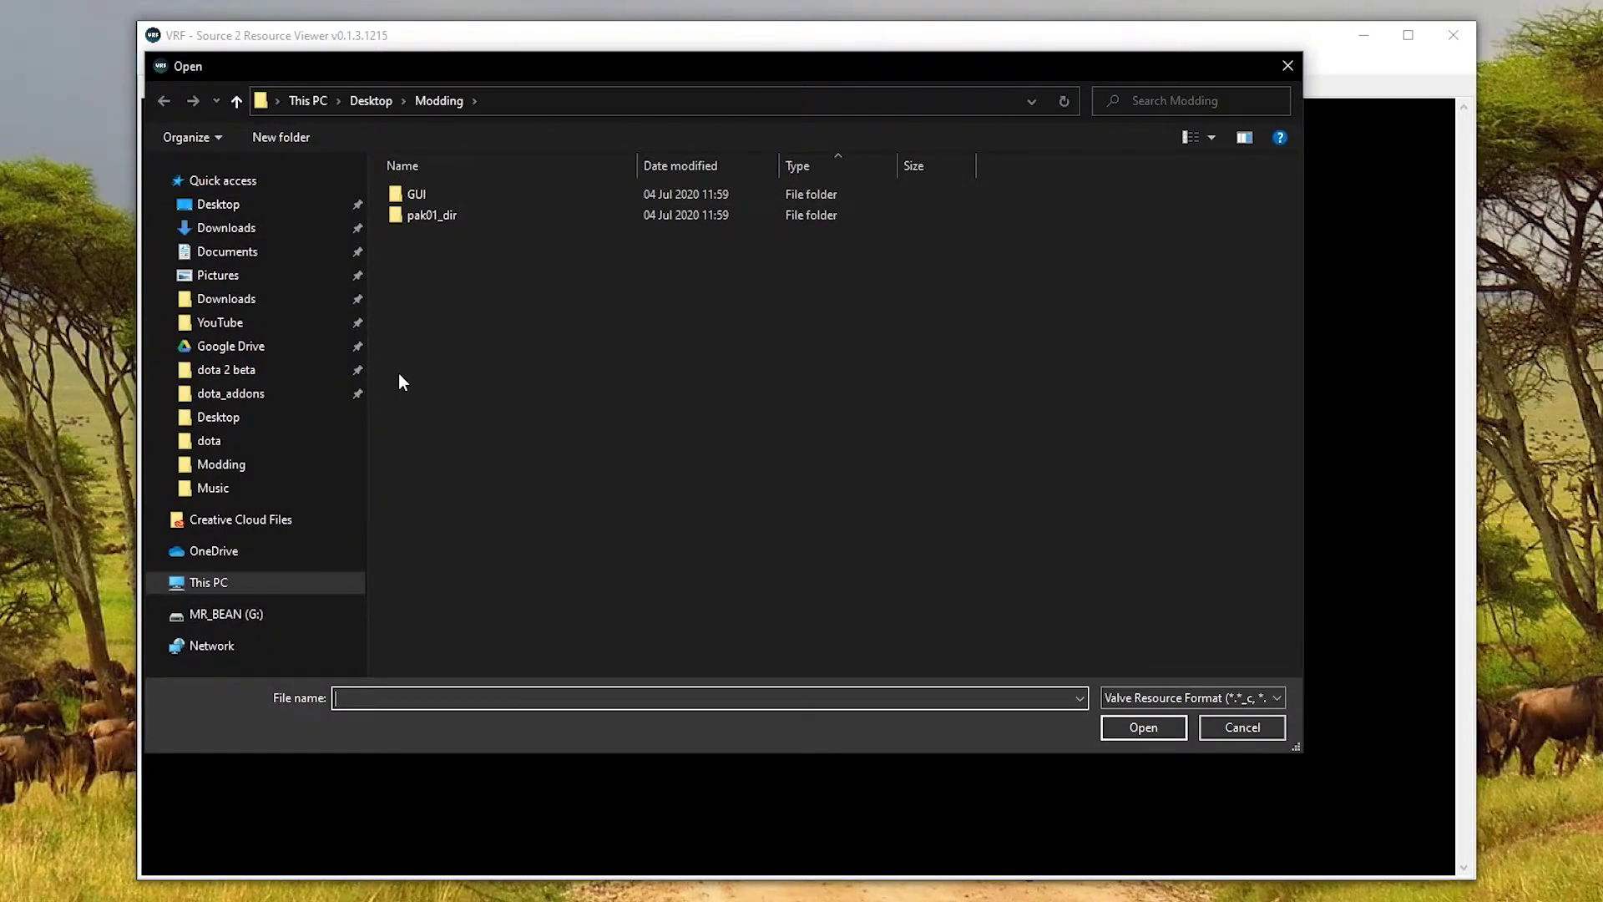
click(282, 376)
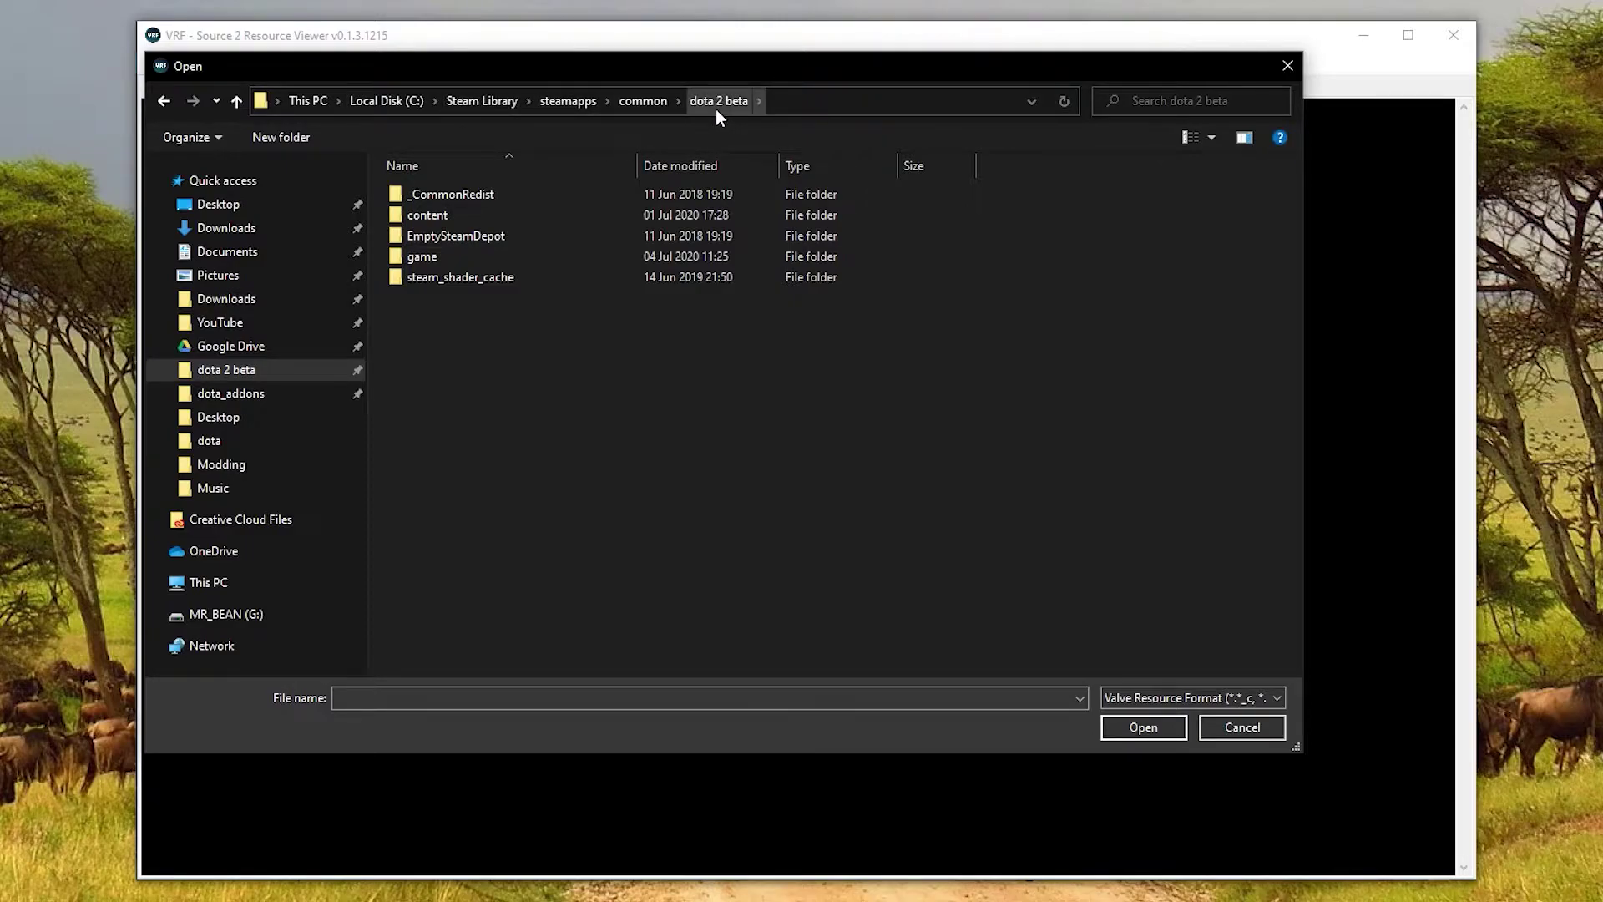
double_click(424, 259)
double_click(430, 284)
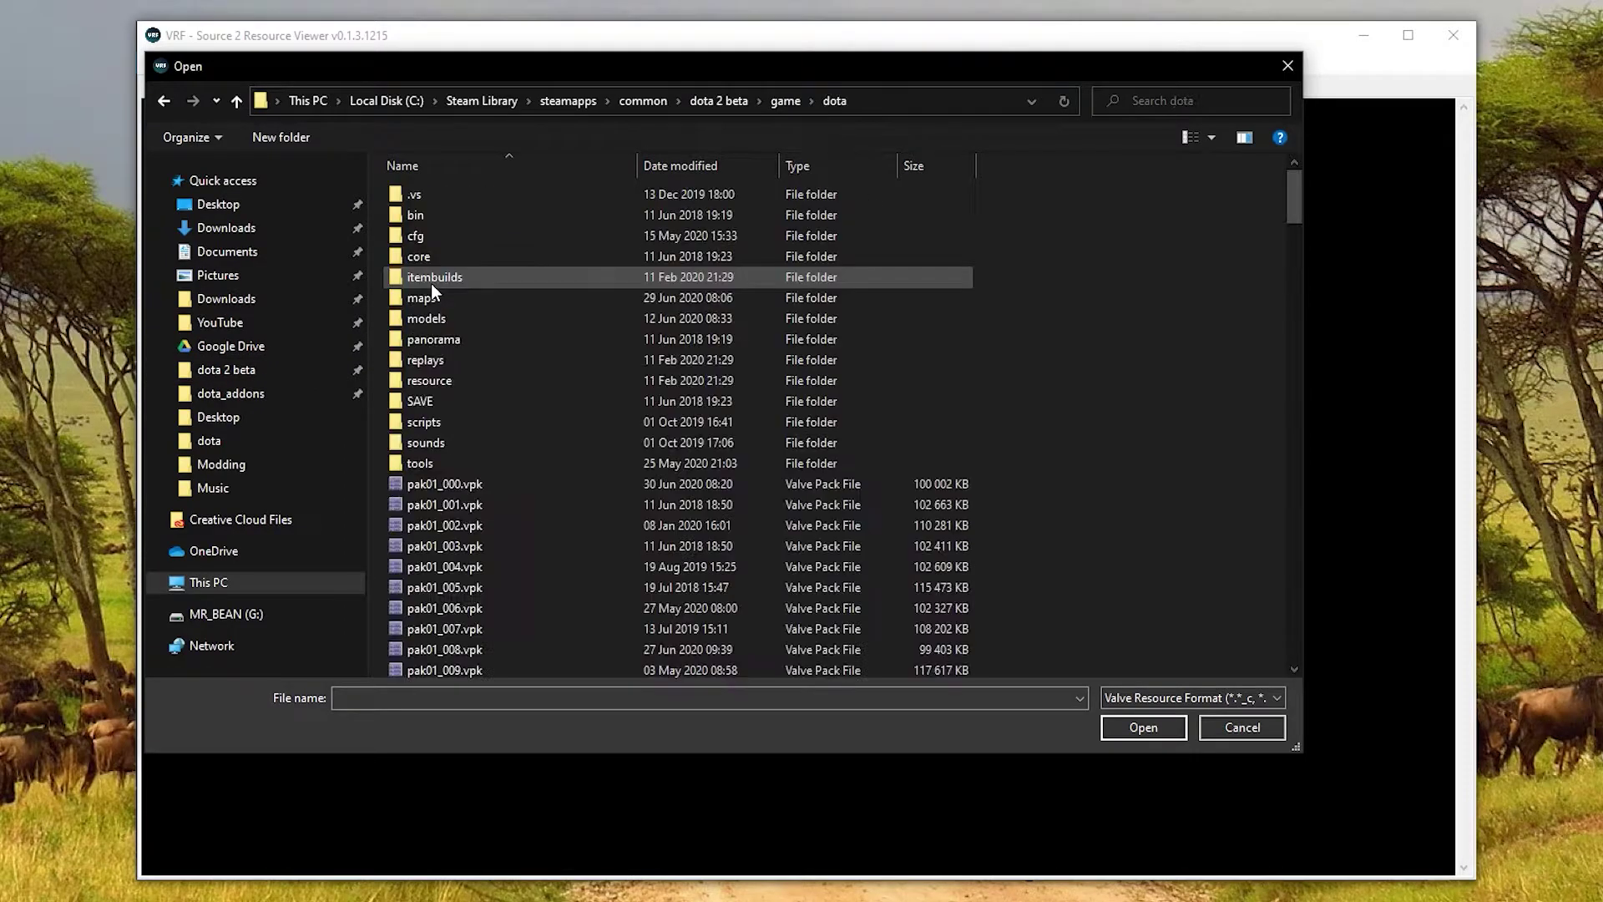
drag(1295, 188, 1295, 643)
click(443, 528)
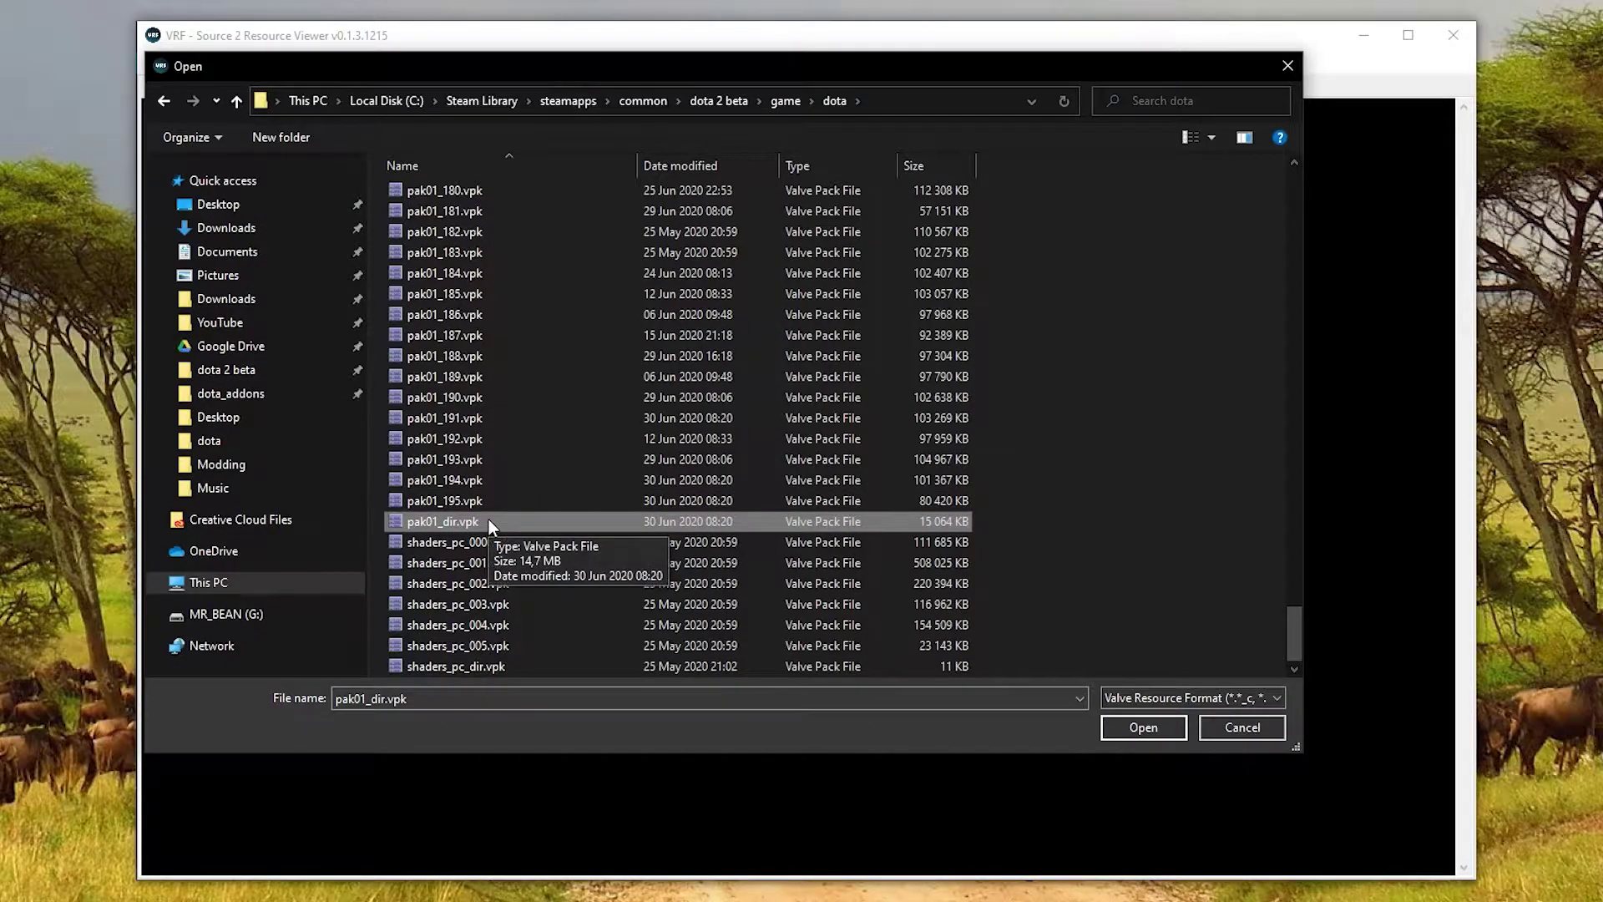
double_click(487, 520)
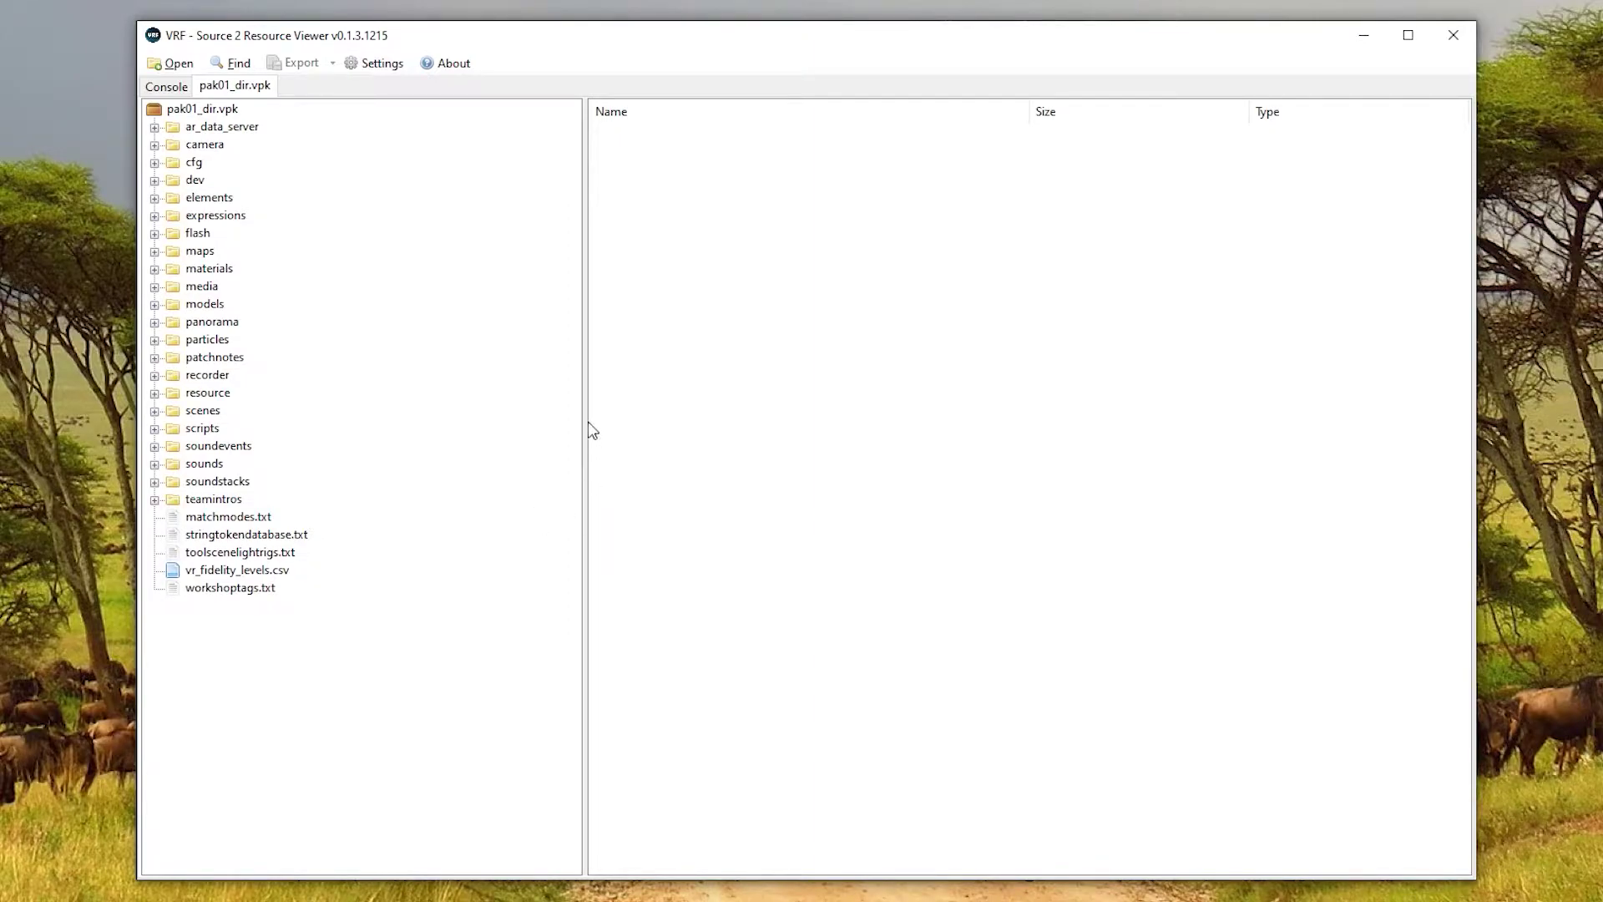
Narrow the folder tree pane by moving its splitter to the left.
drag(587, 432, 473, 430)
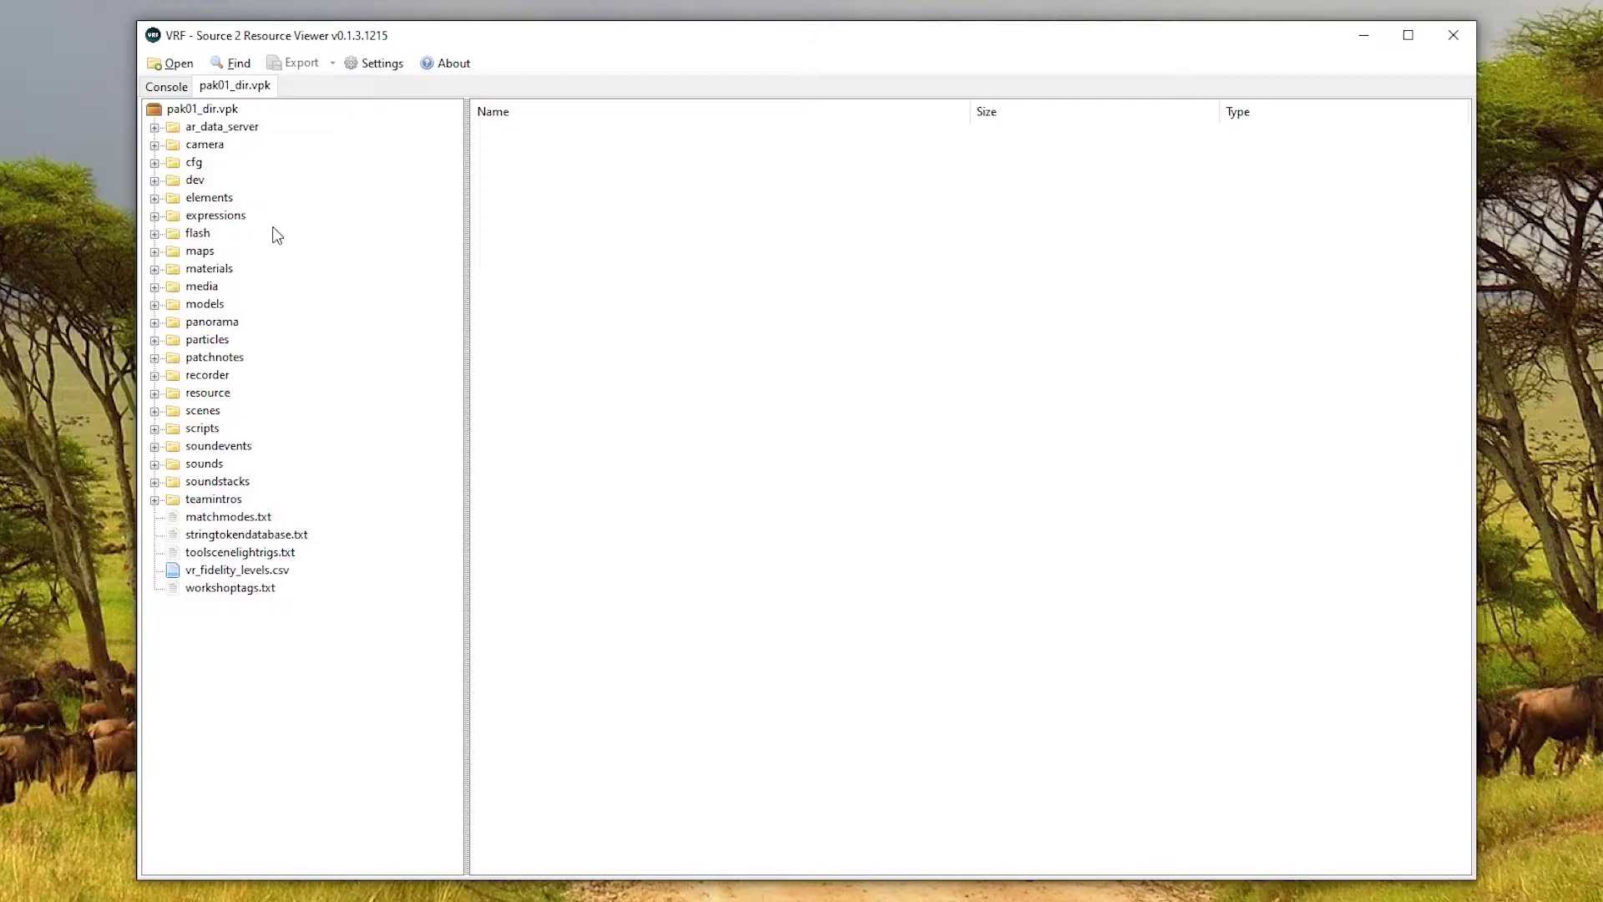
Expand panorama and its images folder in the archive tree.
click(155, 325)
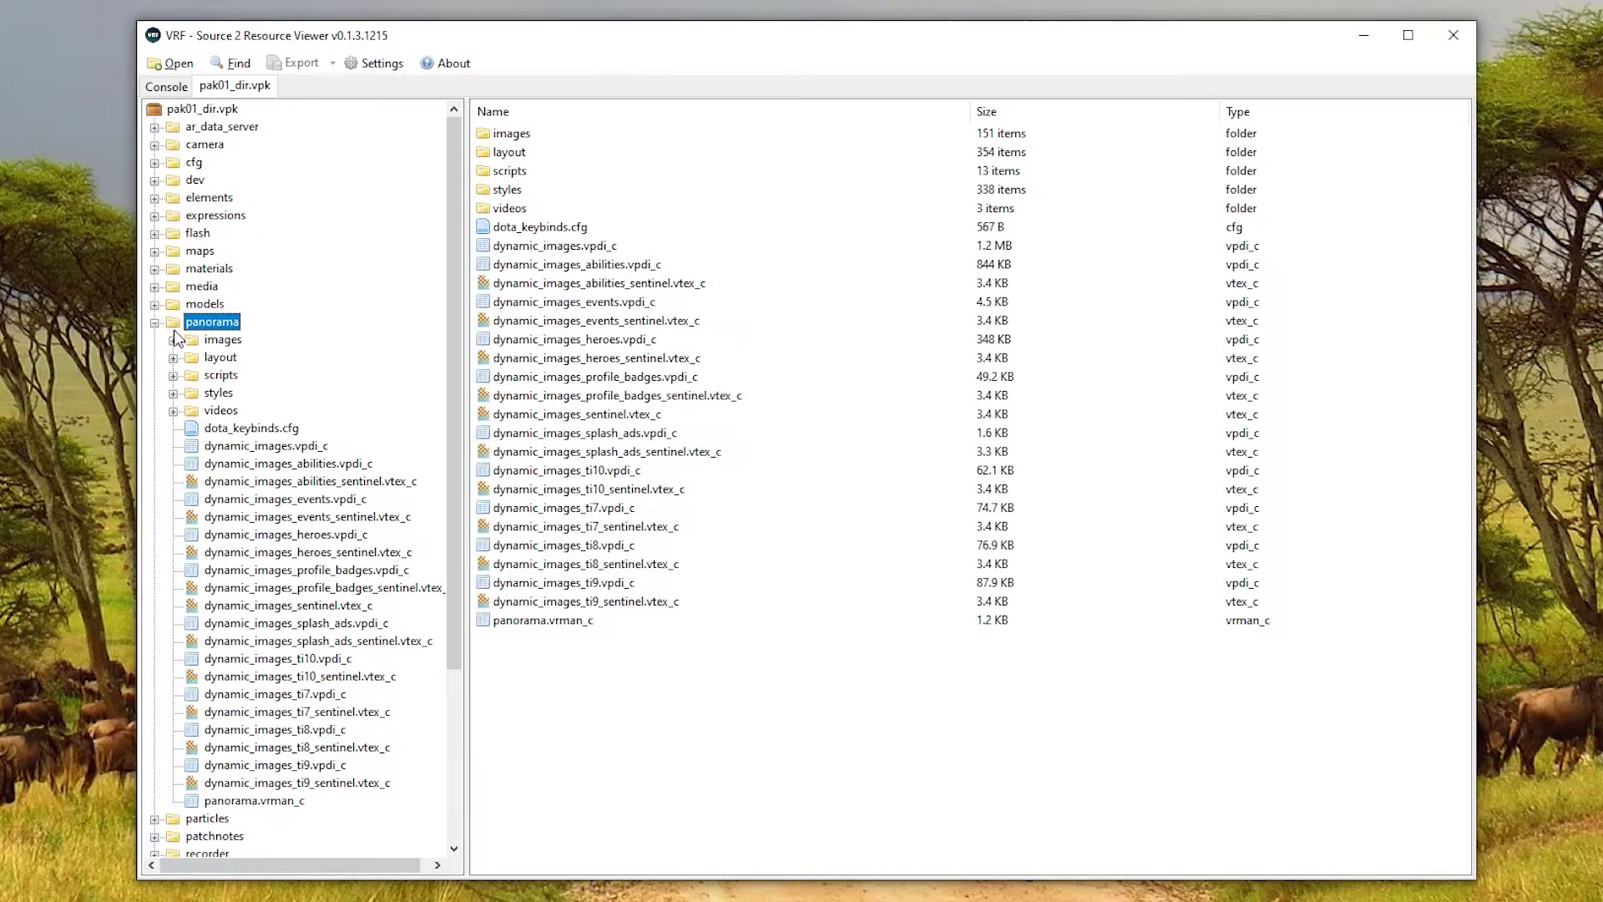
click(174, 342)
click(174, 342)
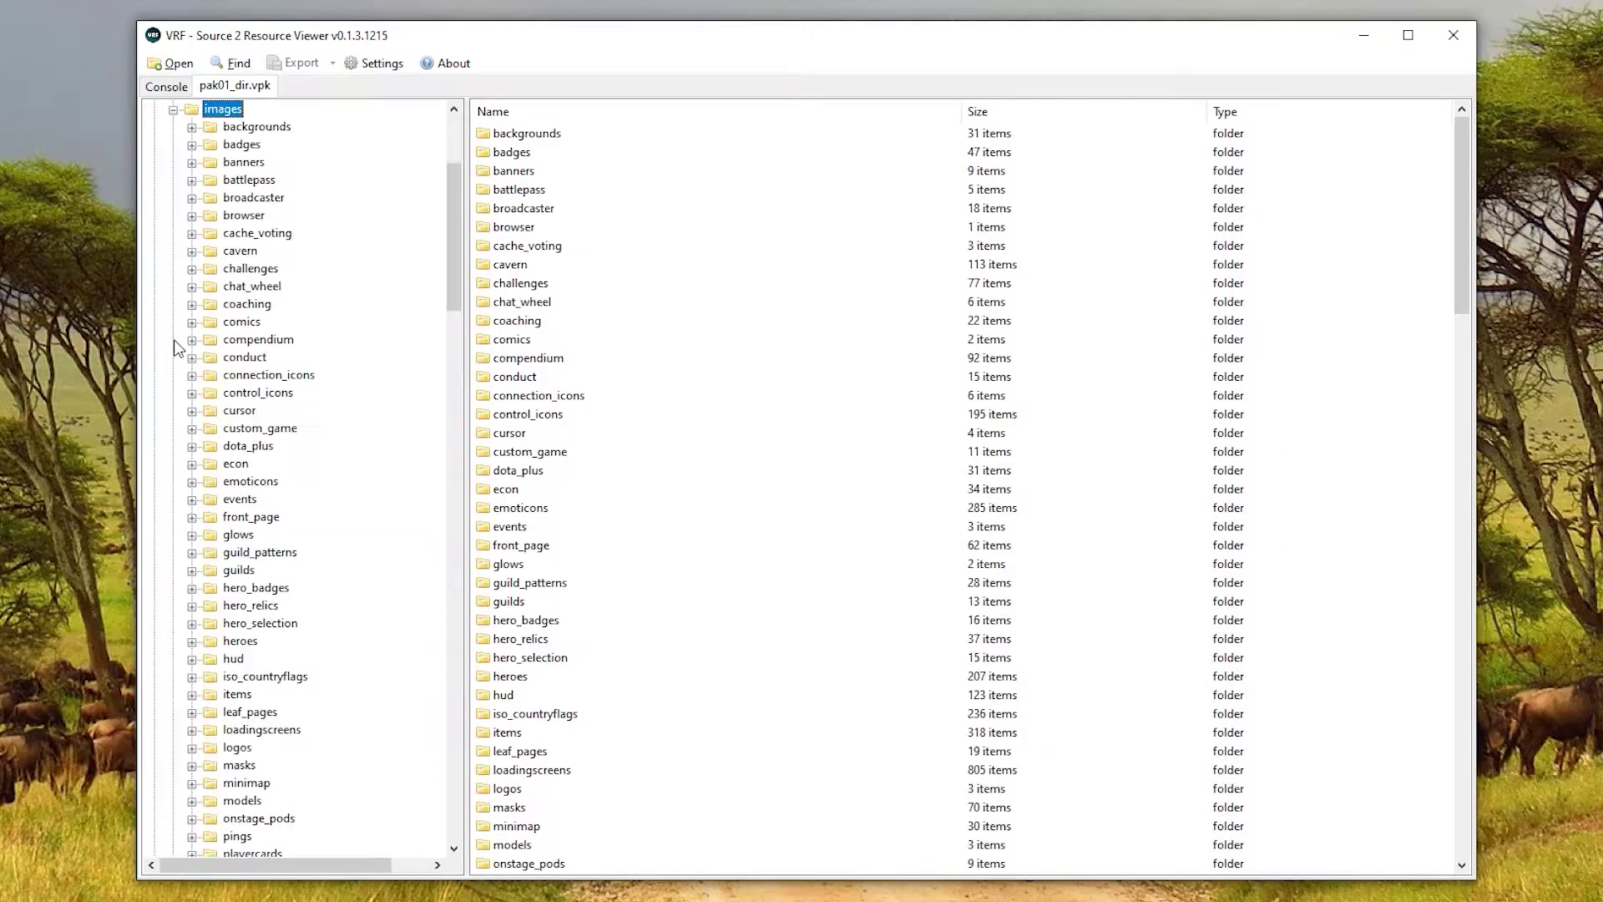
scroll(238, 382, down, 7)
scroll(238, 382, up, 5)
scroll(238, 382, up, 6)
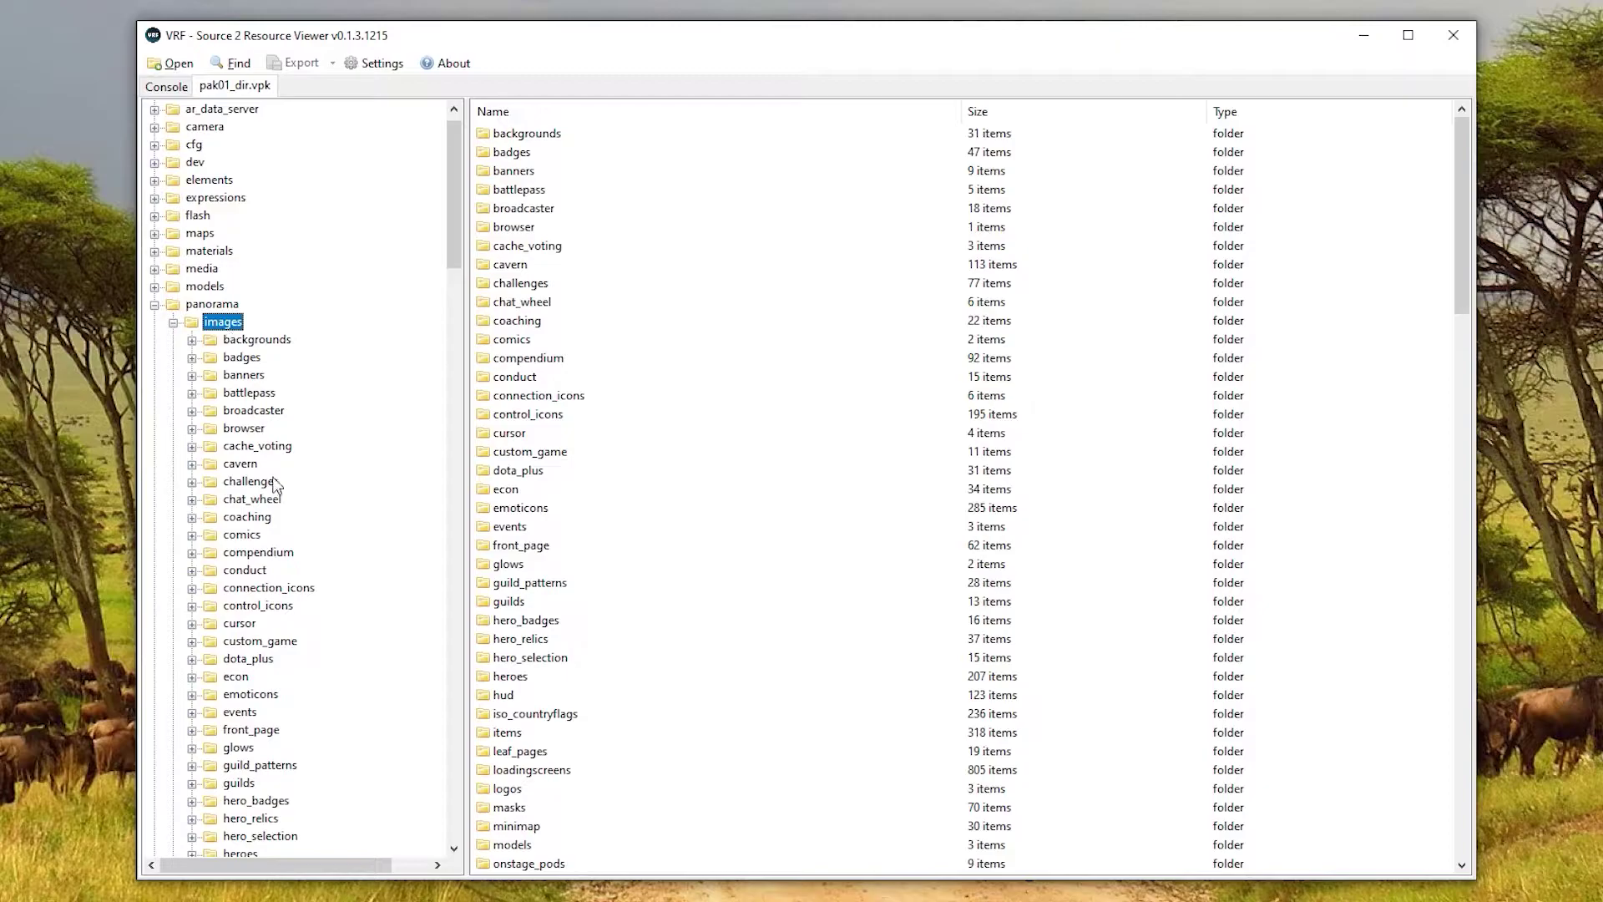
scroll(271, 461, down, 1)
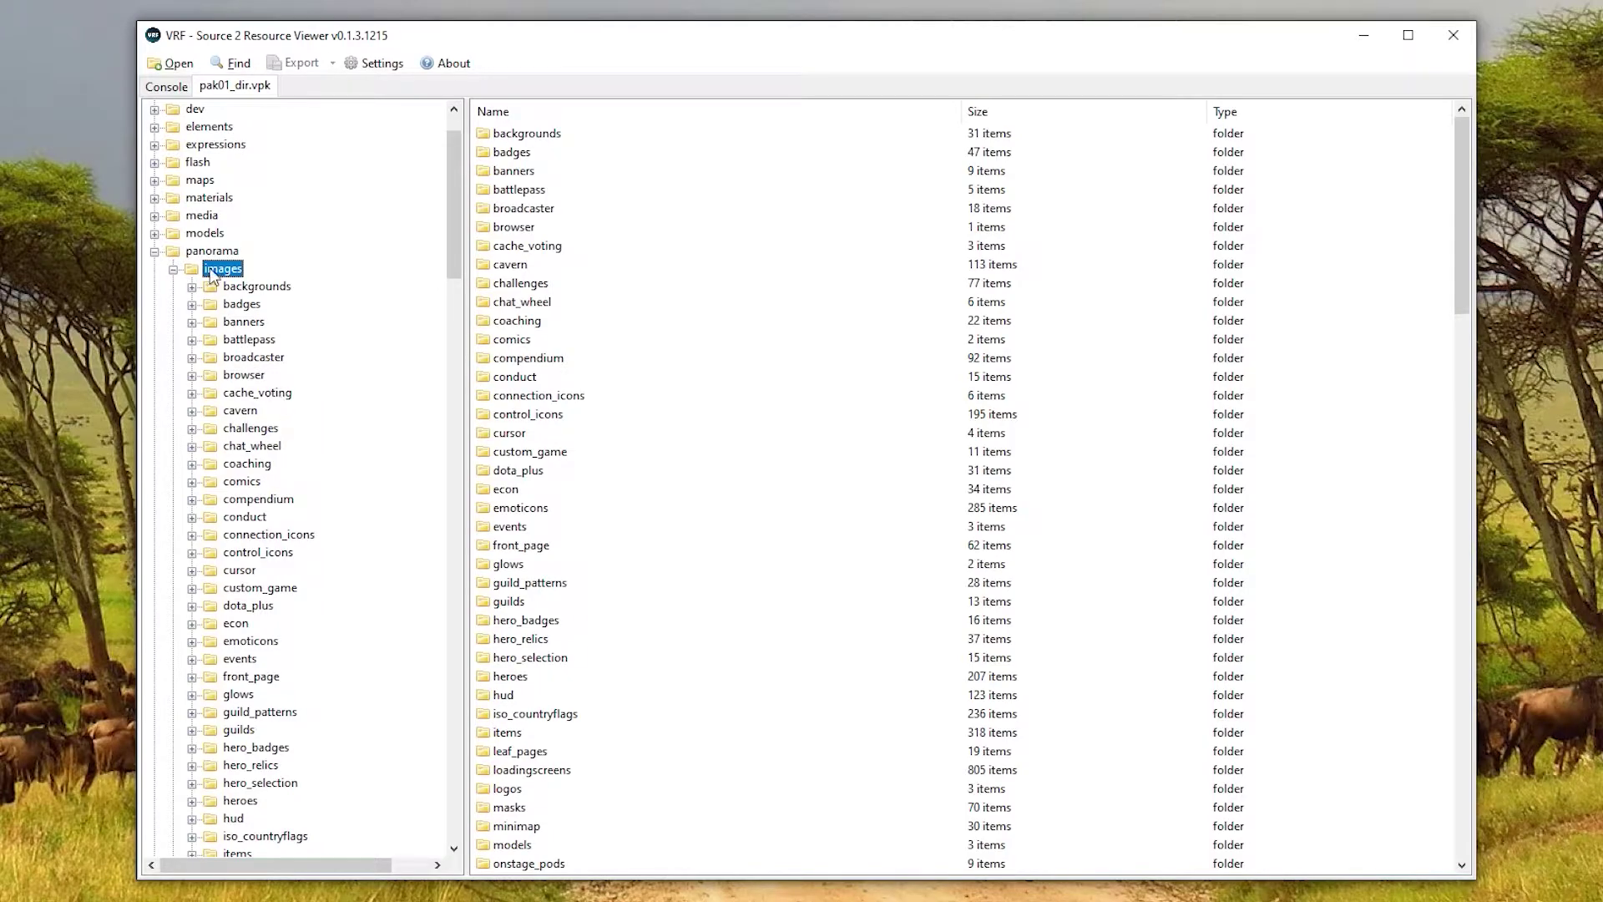
scroll(251, 400, down, 2)
scroll(251, 714, down, 2)
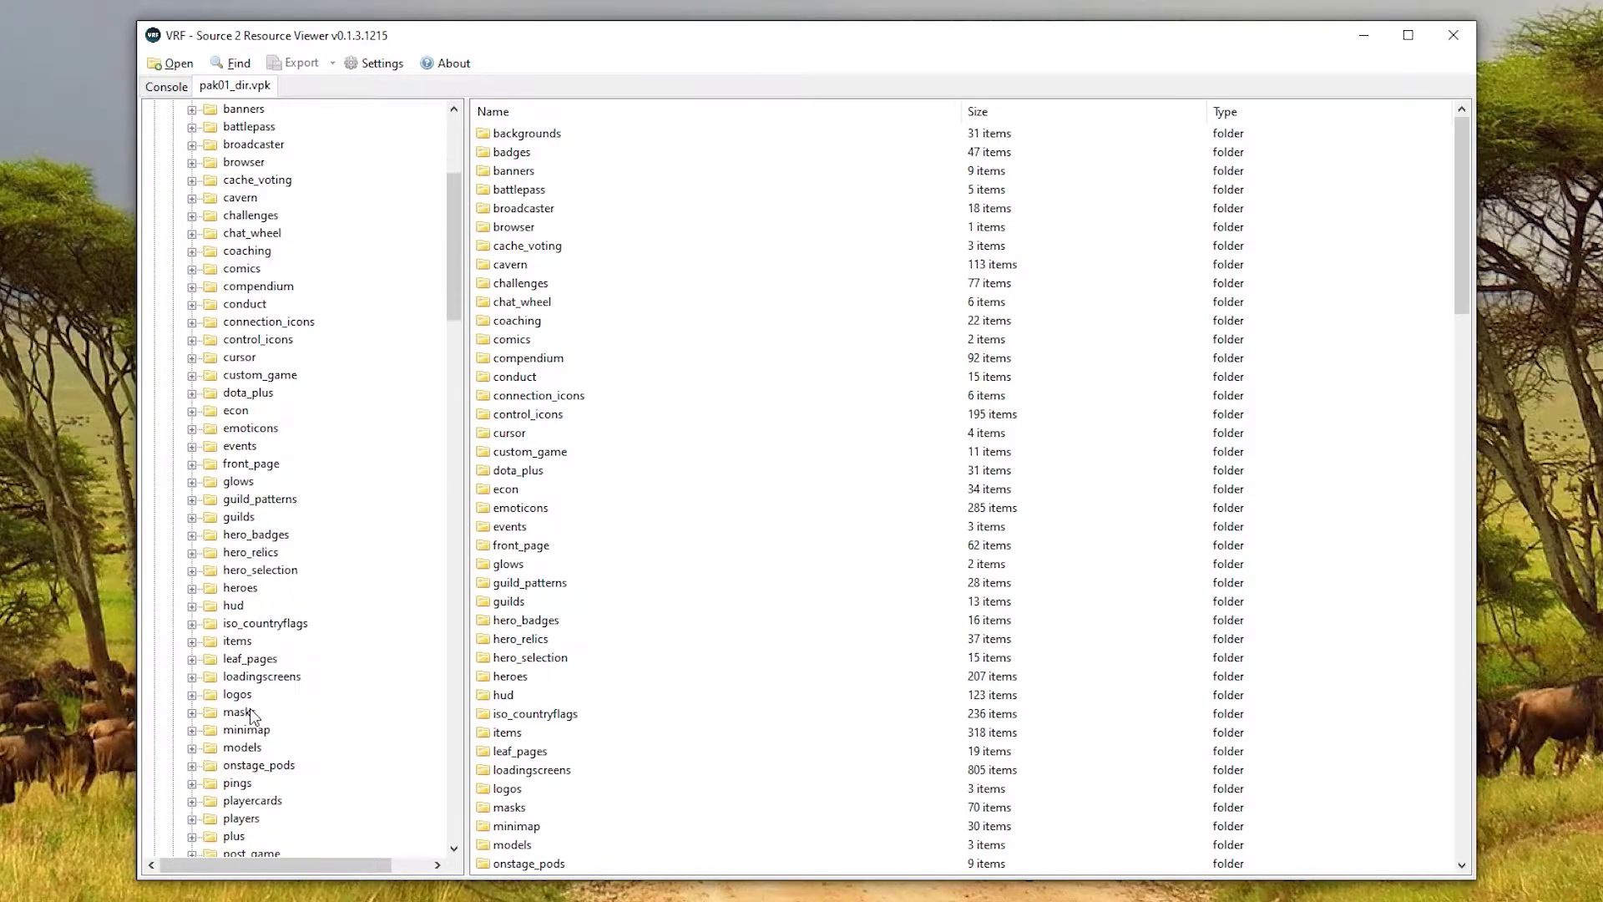
Briefly view the item icon files, then open the spellicons folder.
click(243, 640)
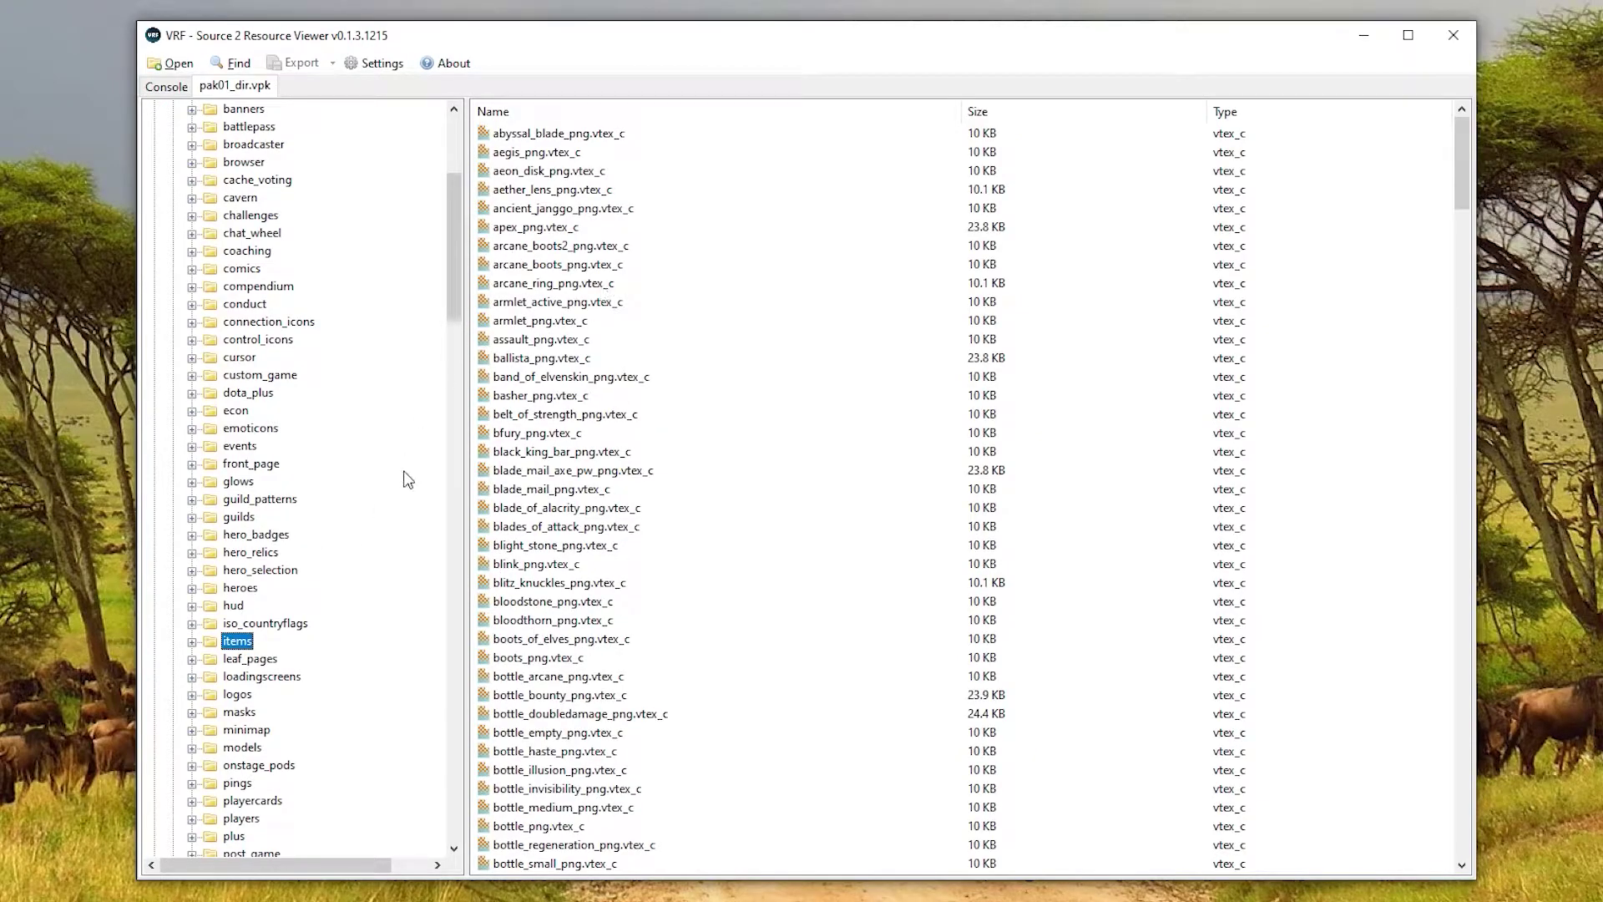
scroll(325, 505, down, 6)
scroll(327, 505, down, 1)
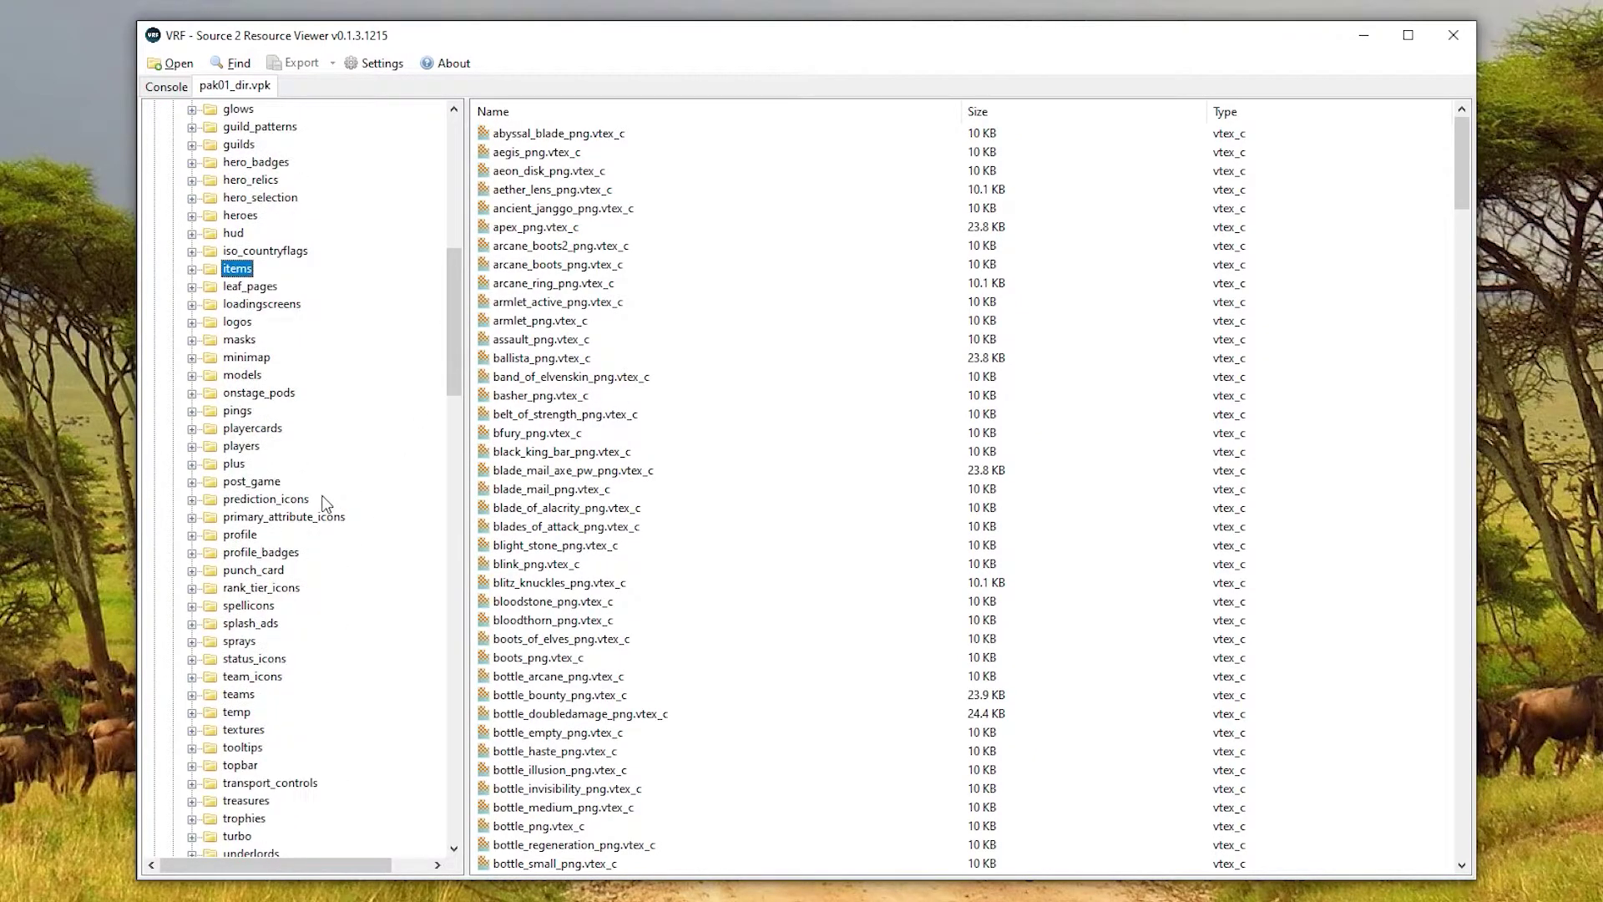
click(245, 608)
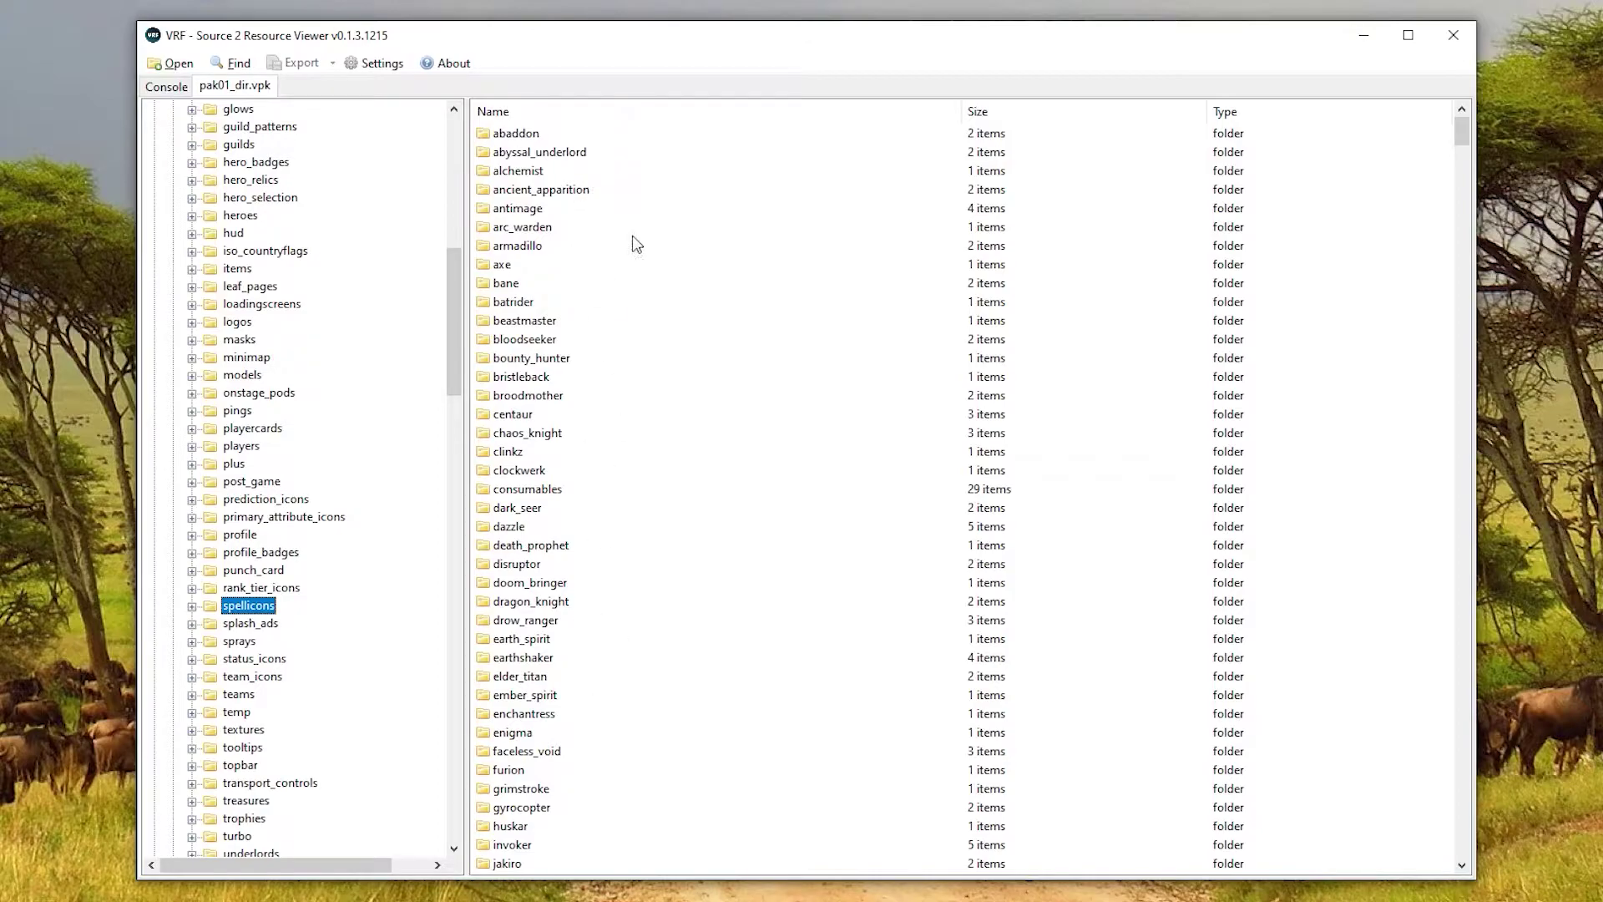
Select earthshaker_echo_slam_png.vtex_c (17.8 KB) further down the spellicons file list.
scroll(1035, 357, down, 4)
scroll(1036, 357, down, 20)
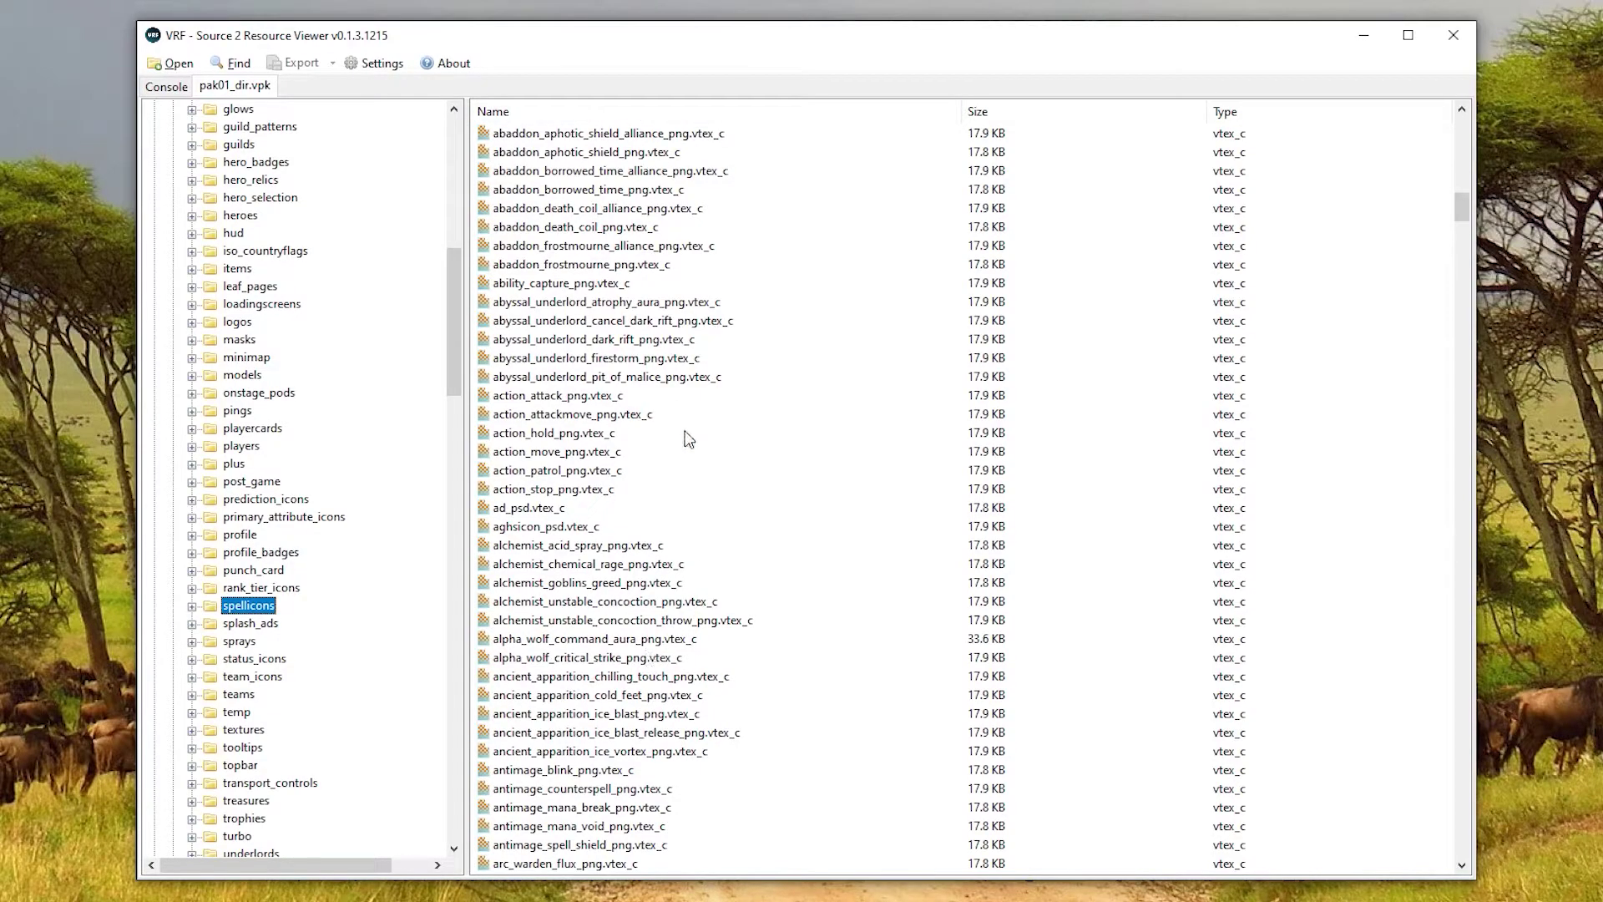
scroll(688, 432, down, 12)
scroll(688, 432, down, 20)
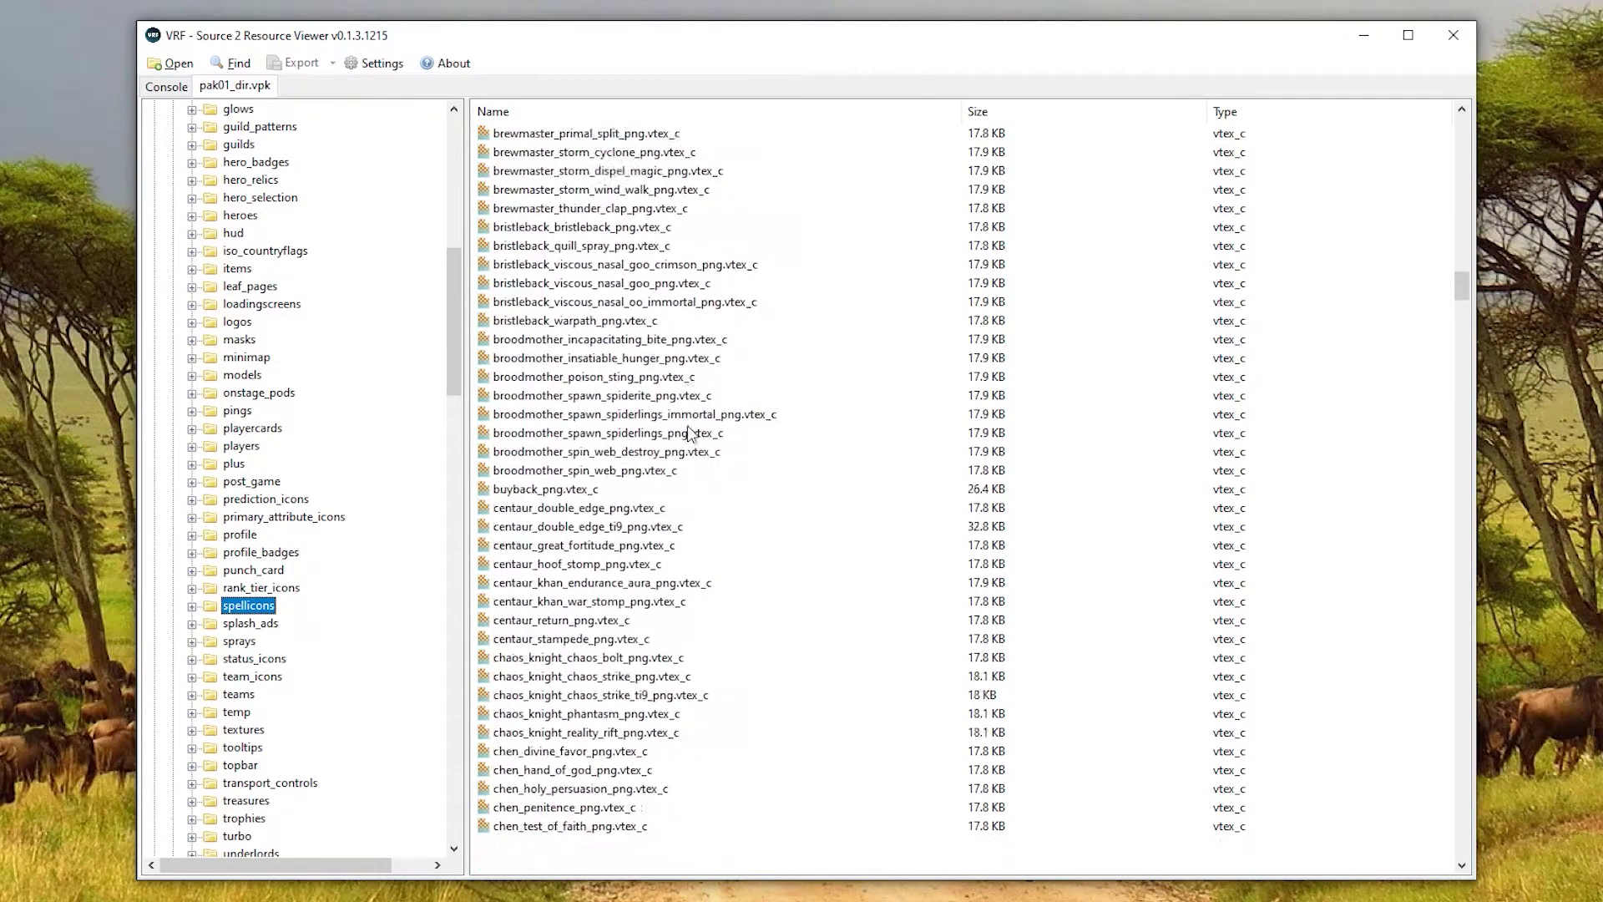
scroll(688, 432, down, 20)
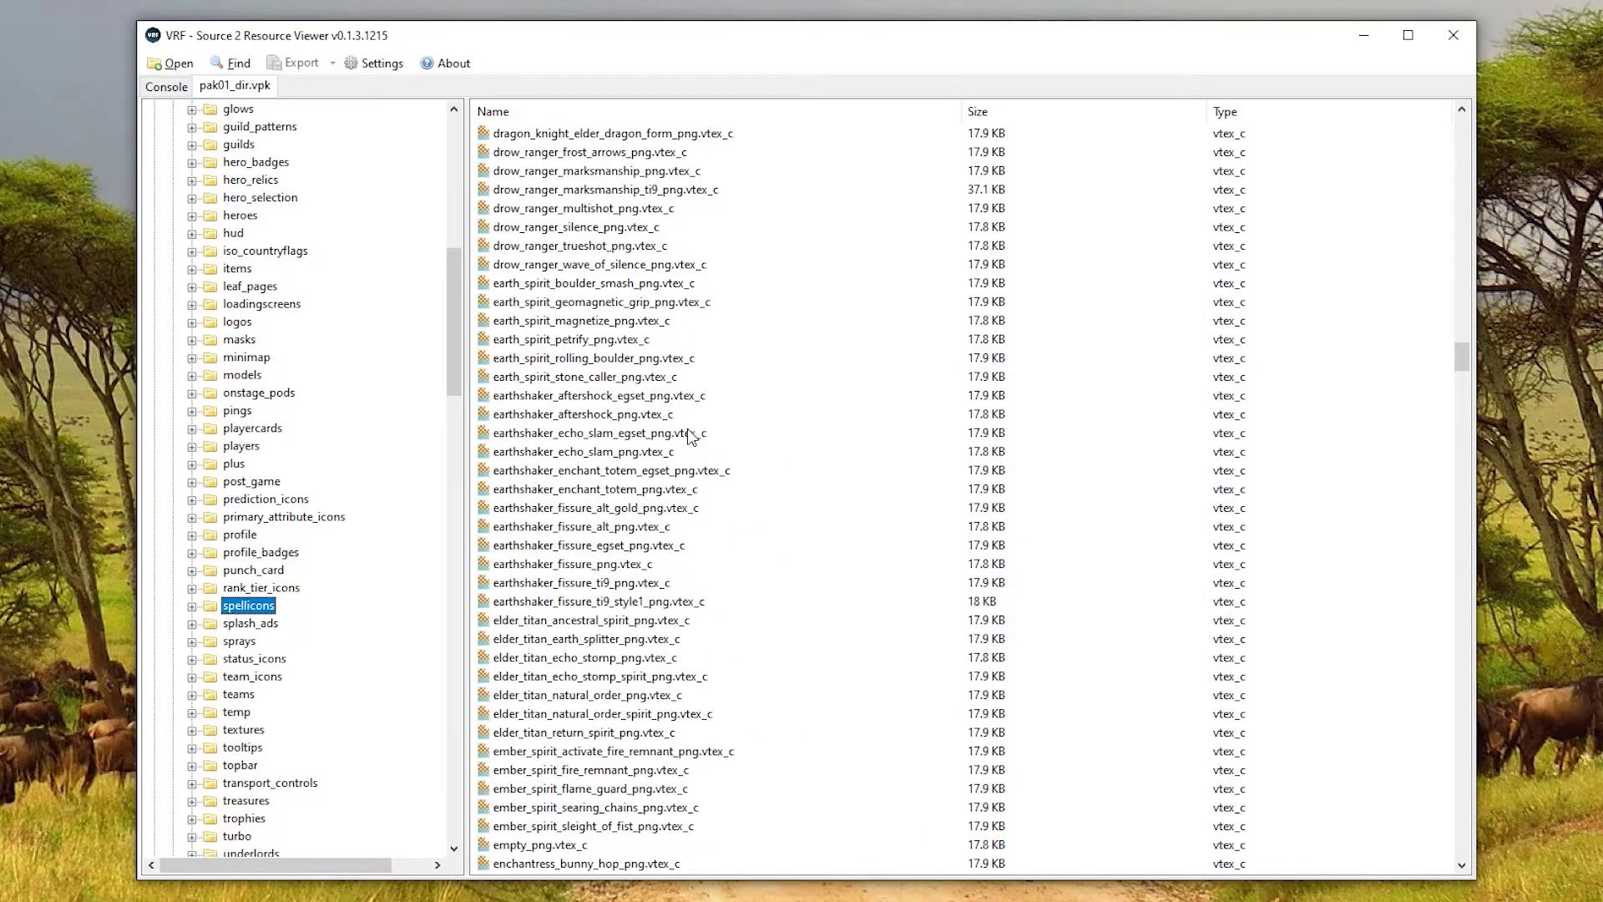
click(530, 455)
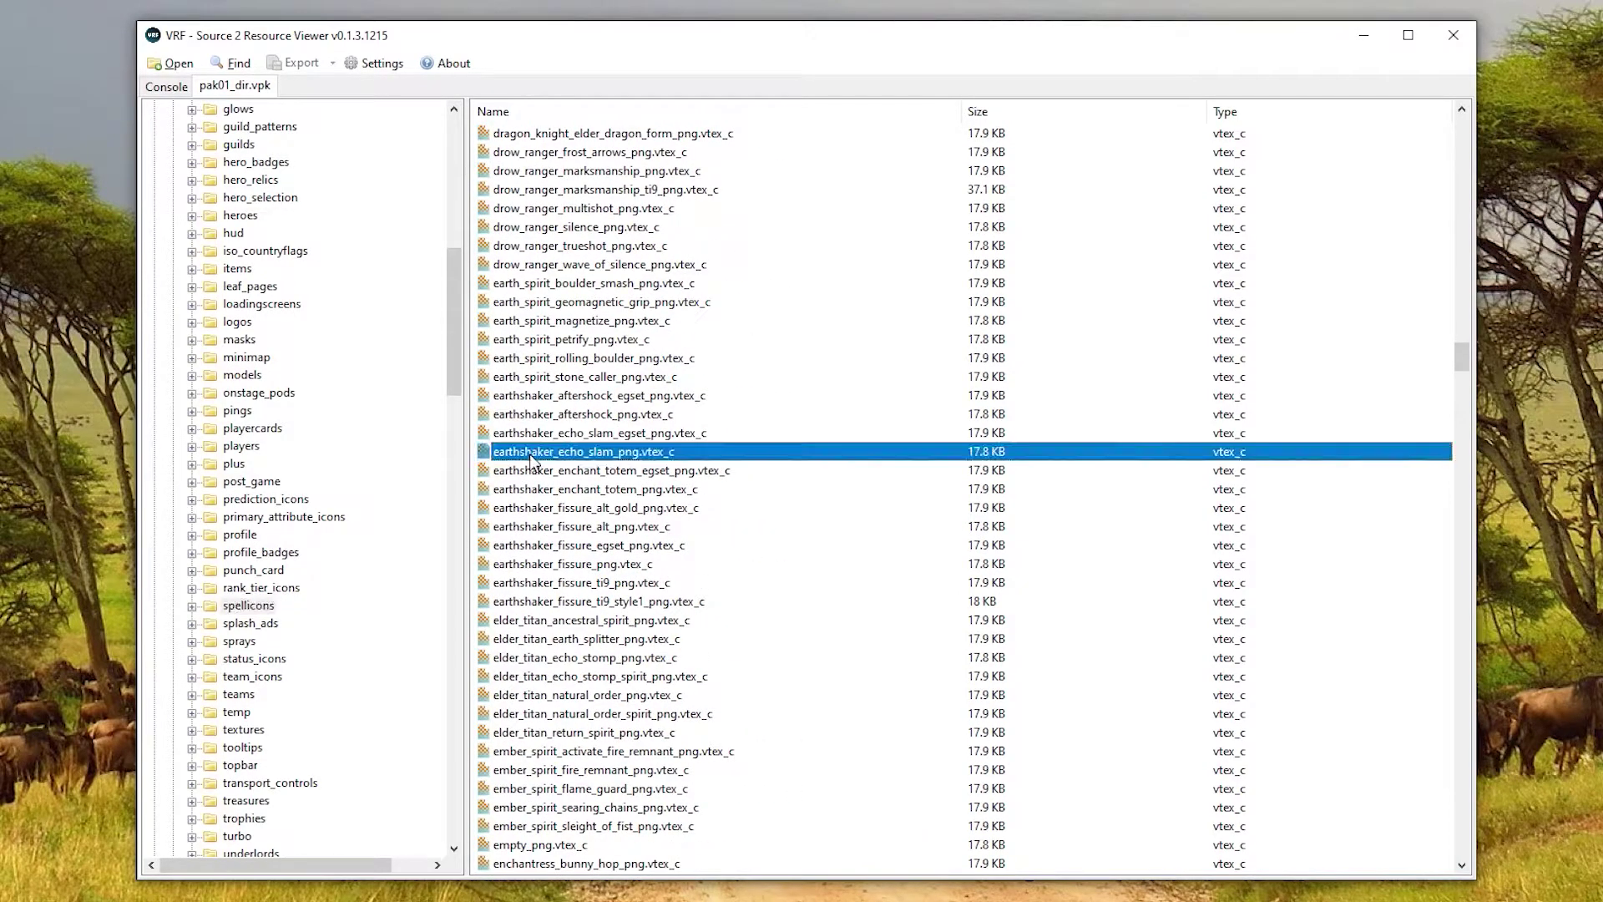
Open earthshaker_echo_slam_png.vtex_c and check its DATA tab shows Width 128 and Height 128.
double_click(662, 455)
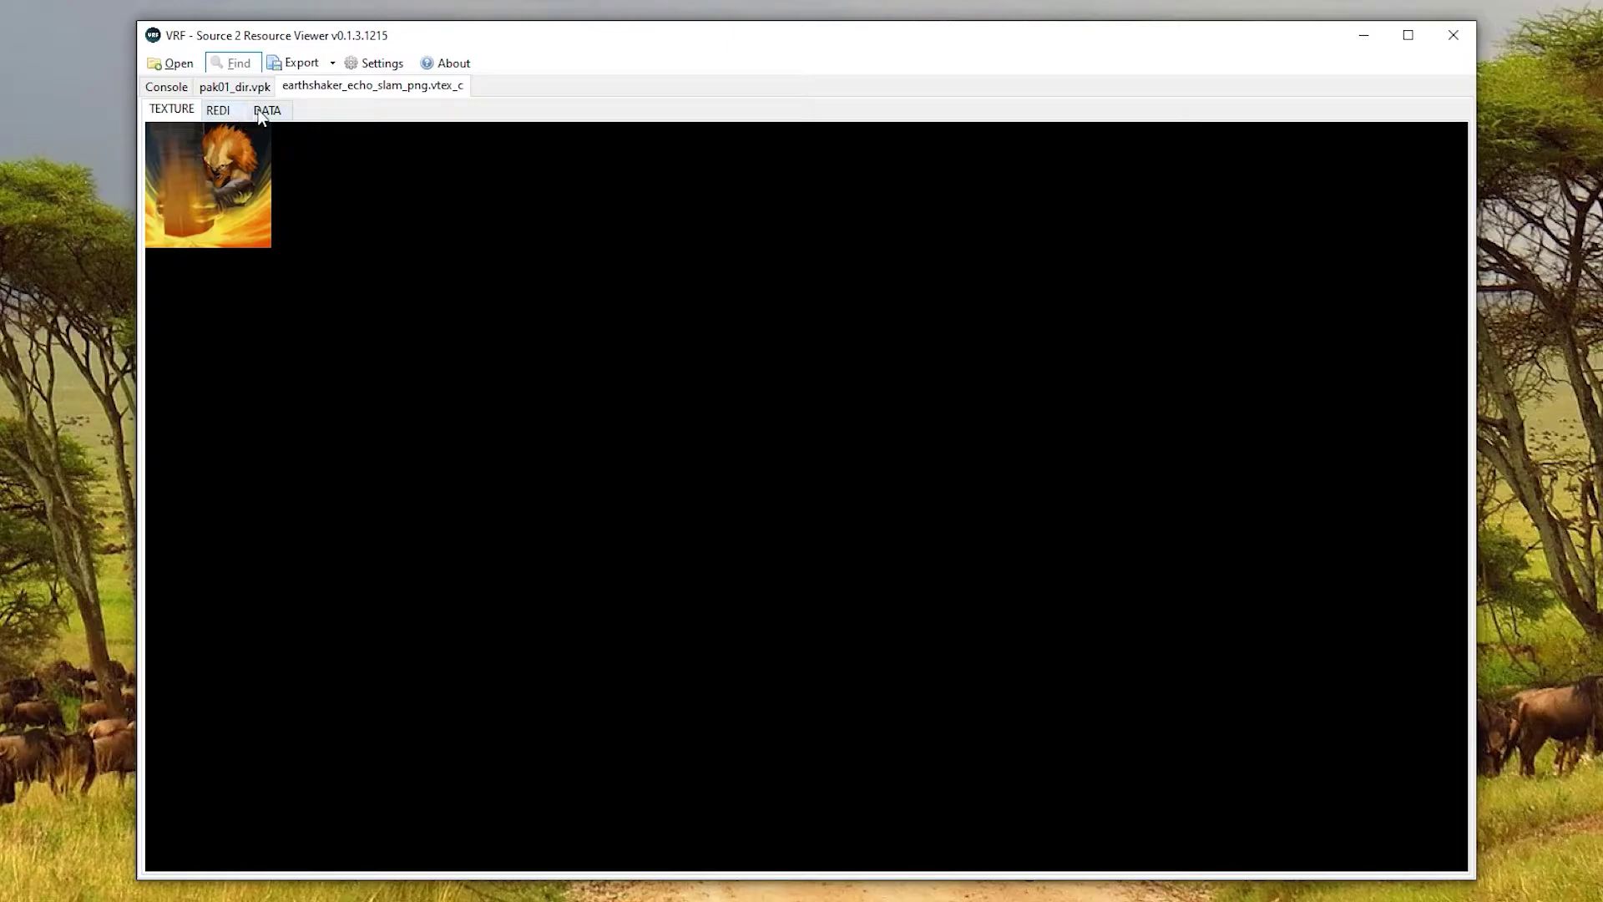
click(262, 113)
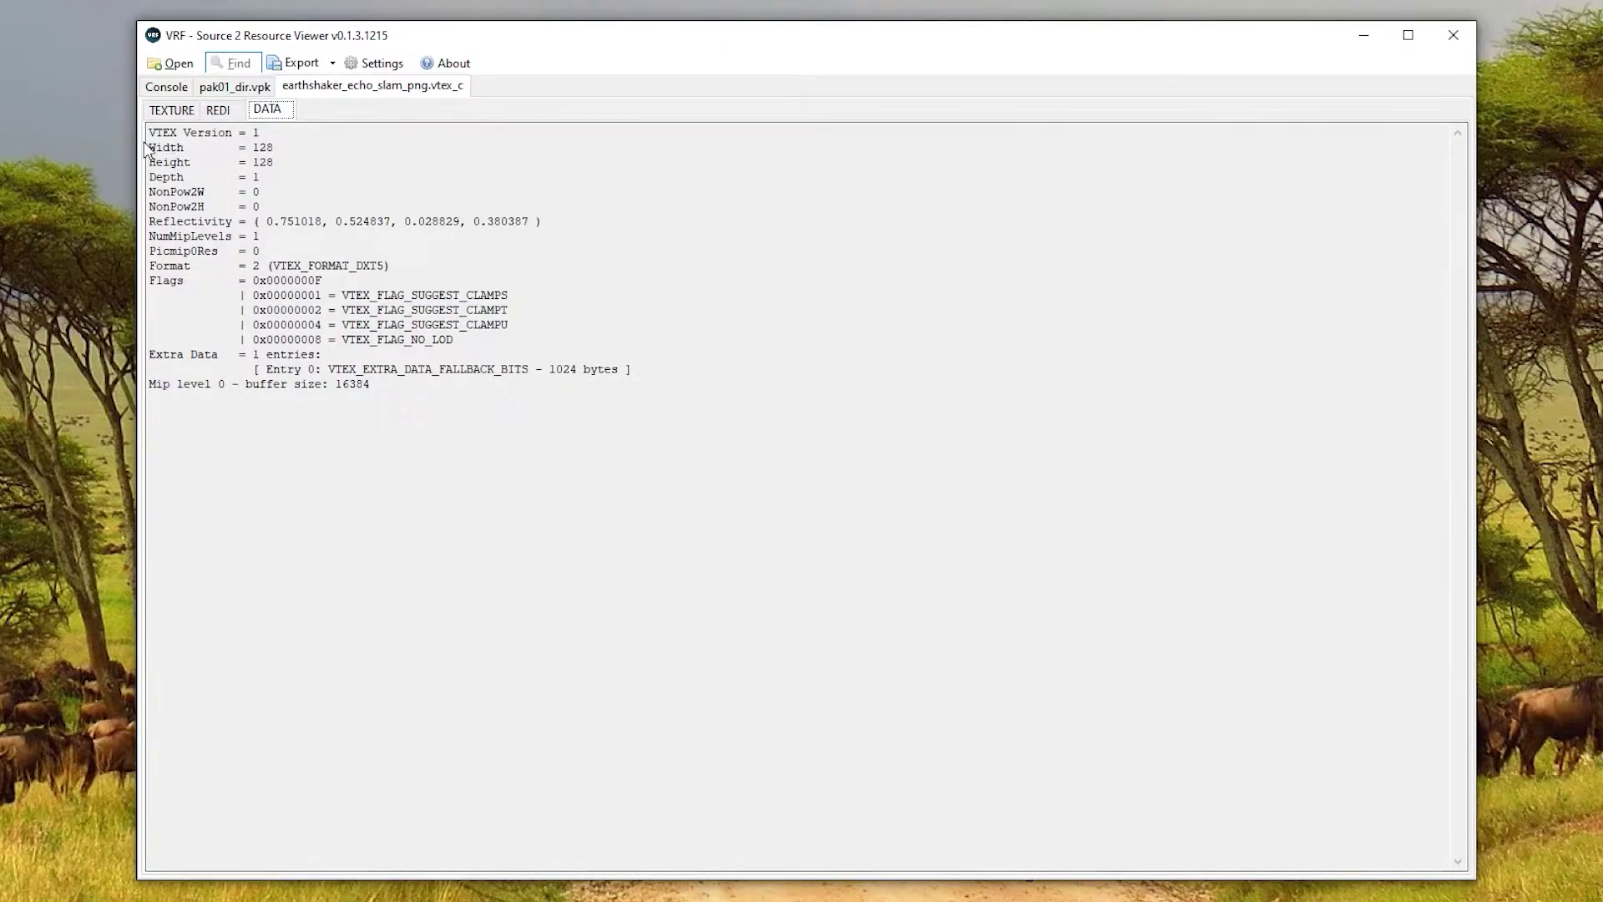
drag(147, 147, 274, 163)
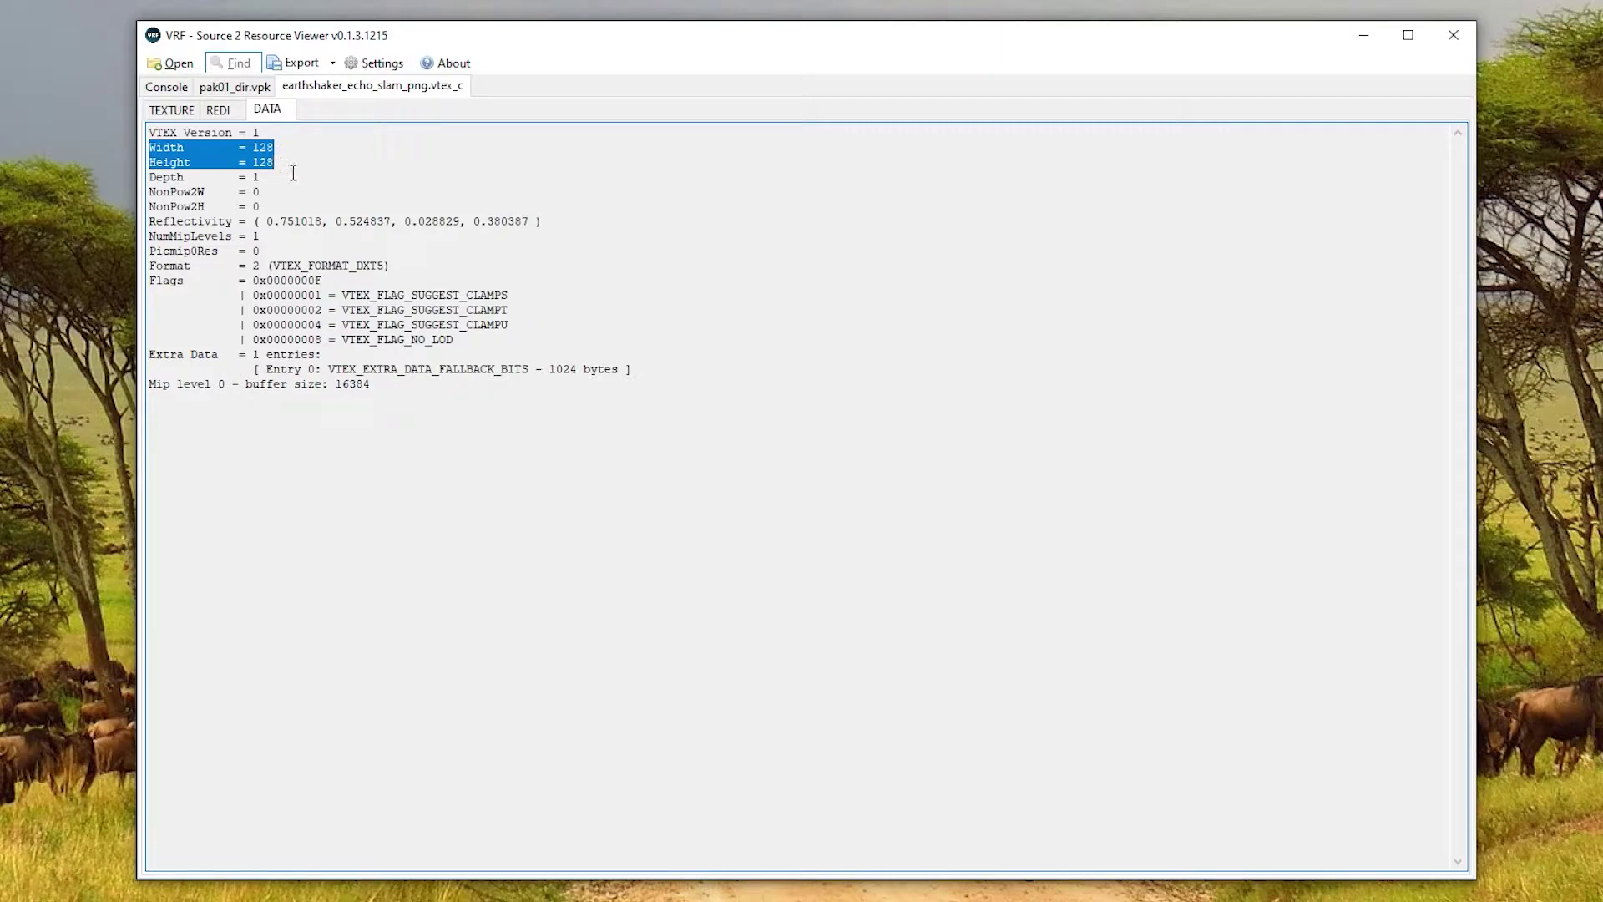
click(293, 173)
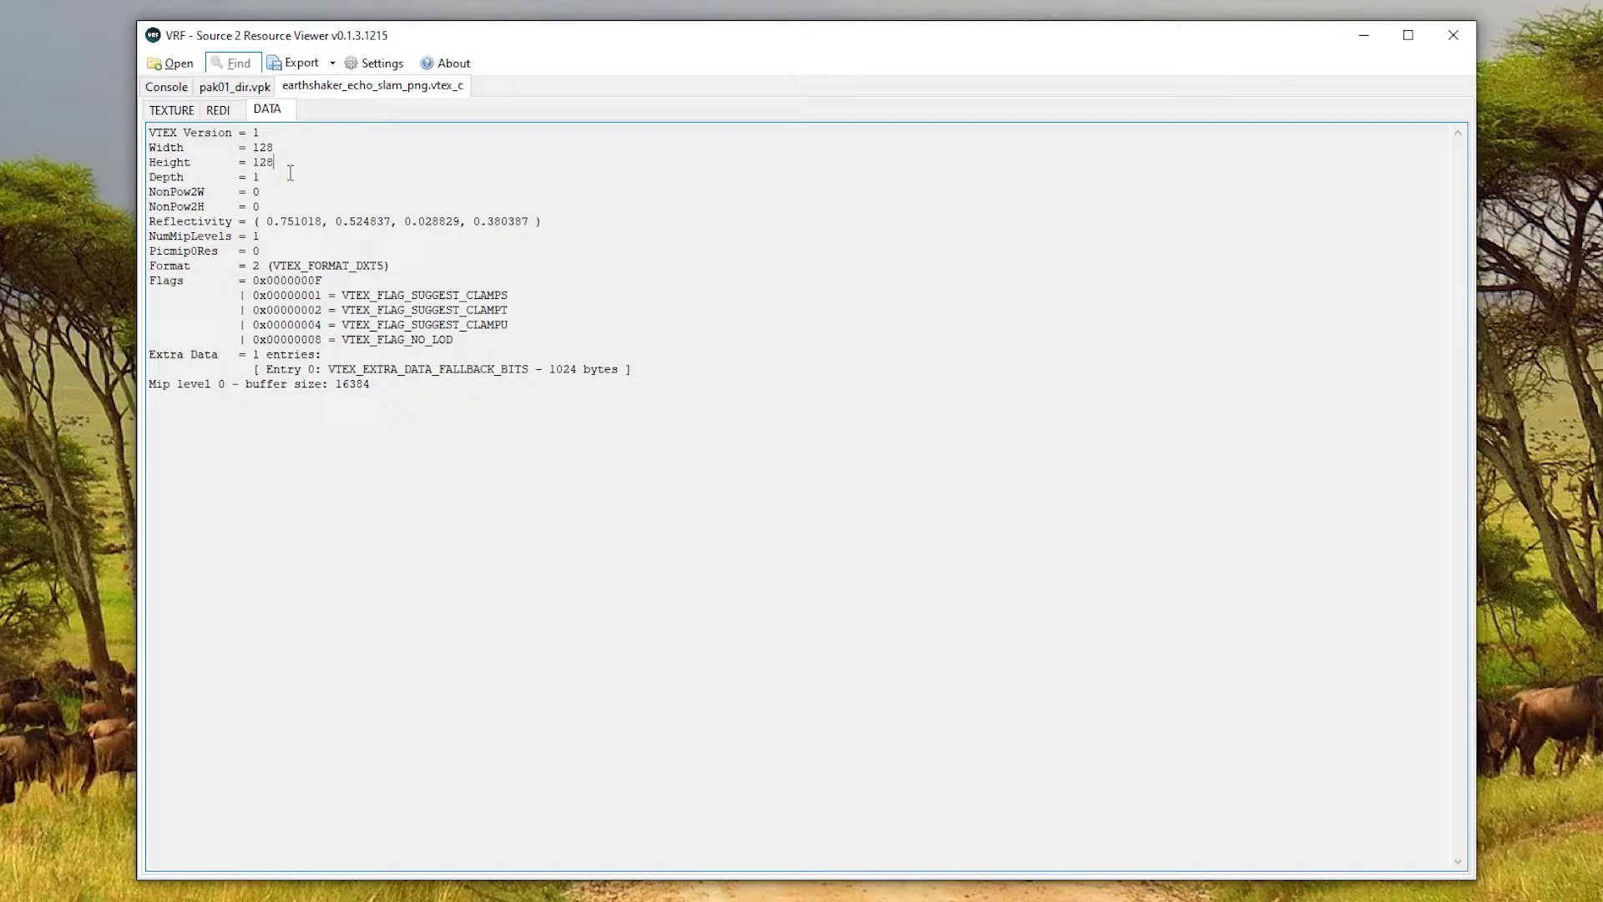
drag(276, 163, 155, 153)
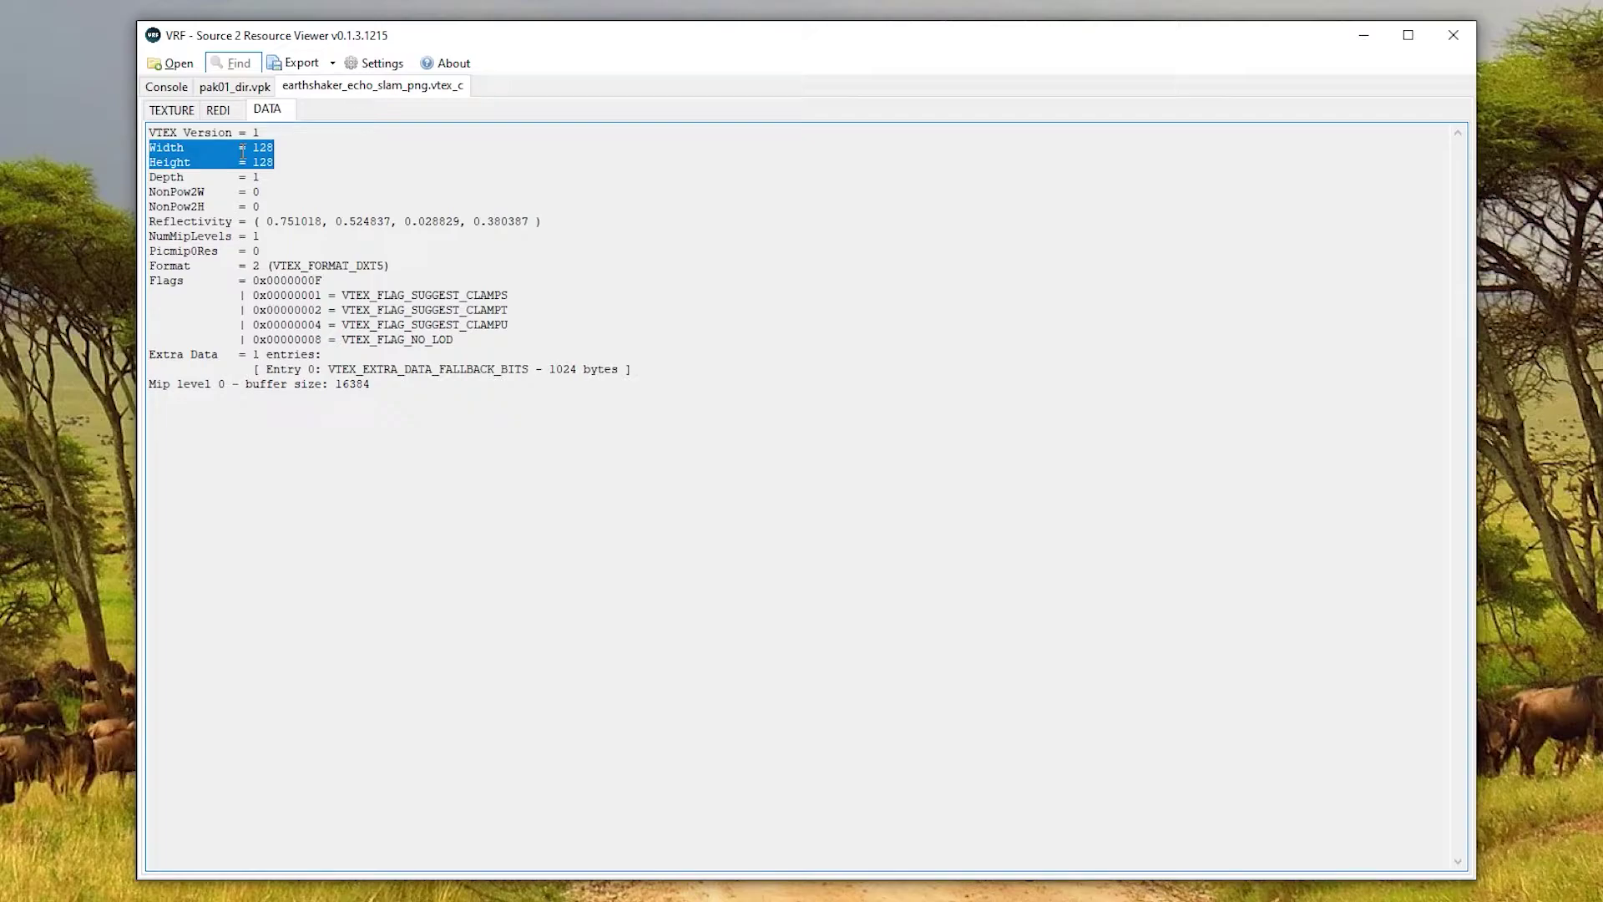
click(263, 151)
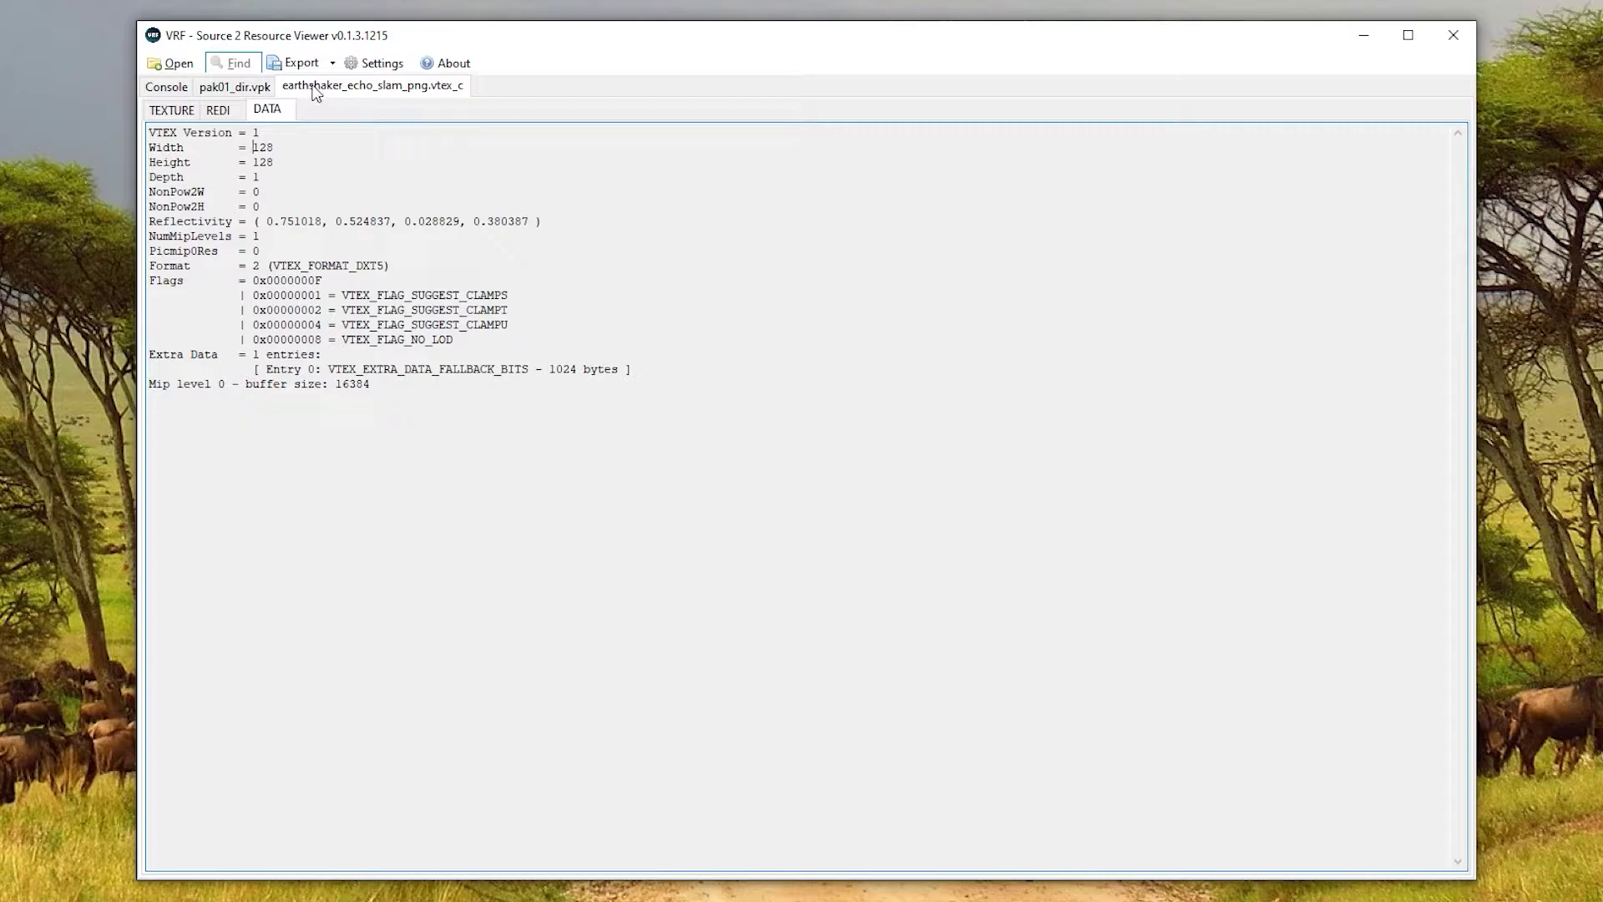
Open earthshaker_echo_slam_alt2_png.vtex_c from spellicons > earthshaker > earthshaker_arcana in its own tab.
click(243, 83)
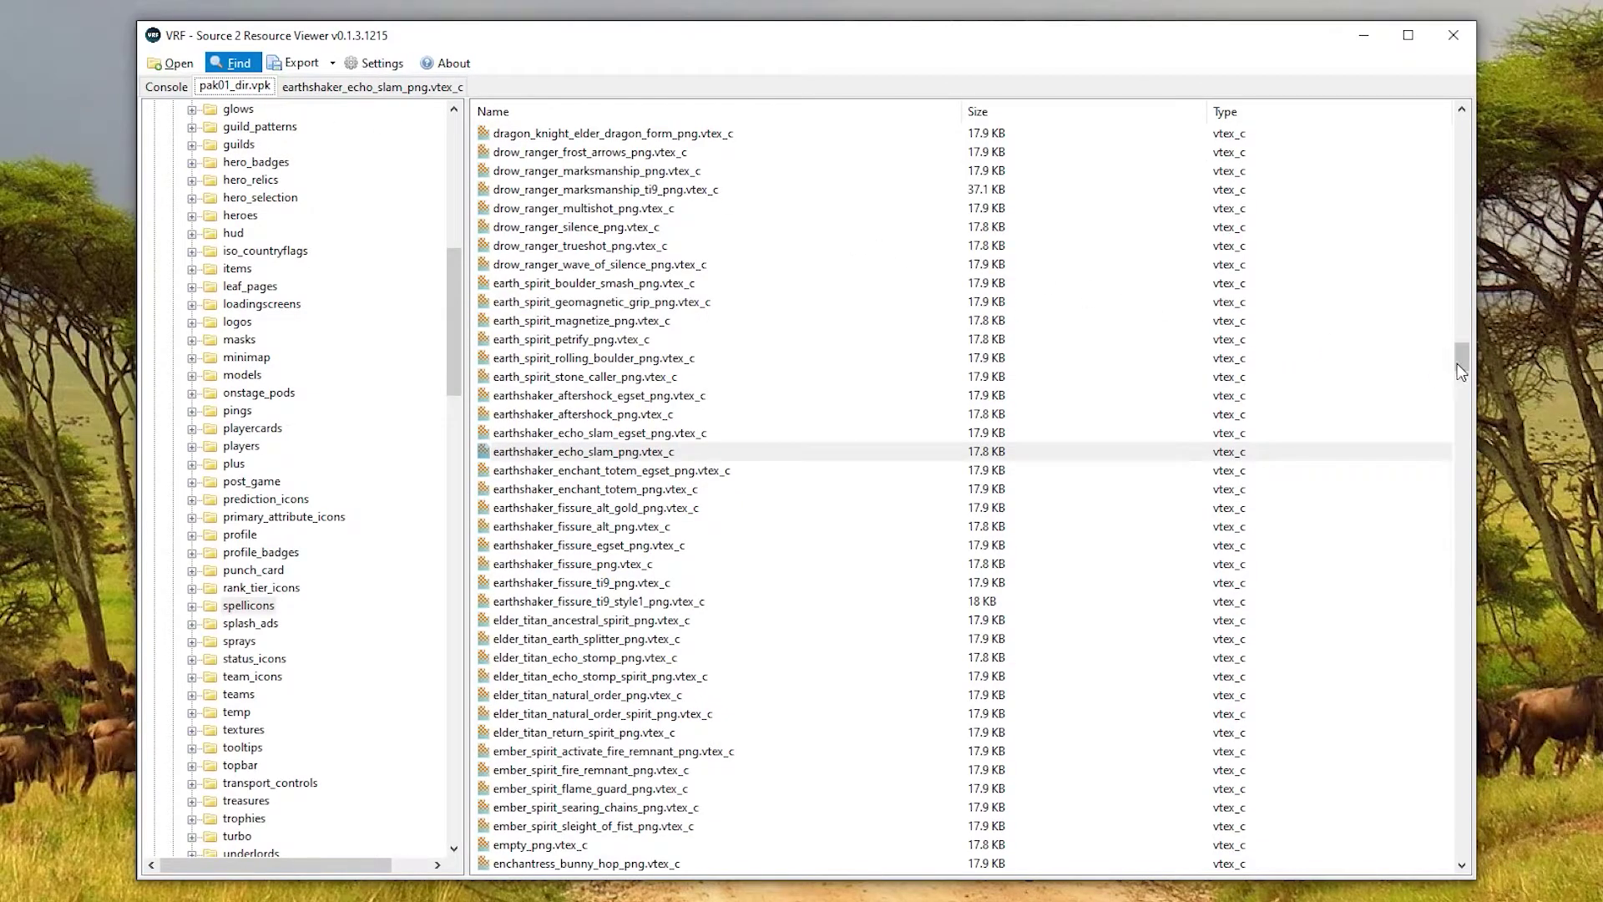
drag(1456, 363, 1459, 157)
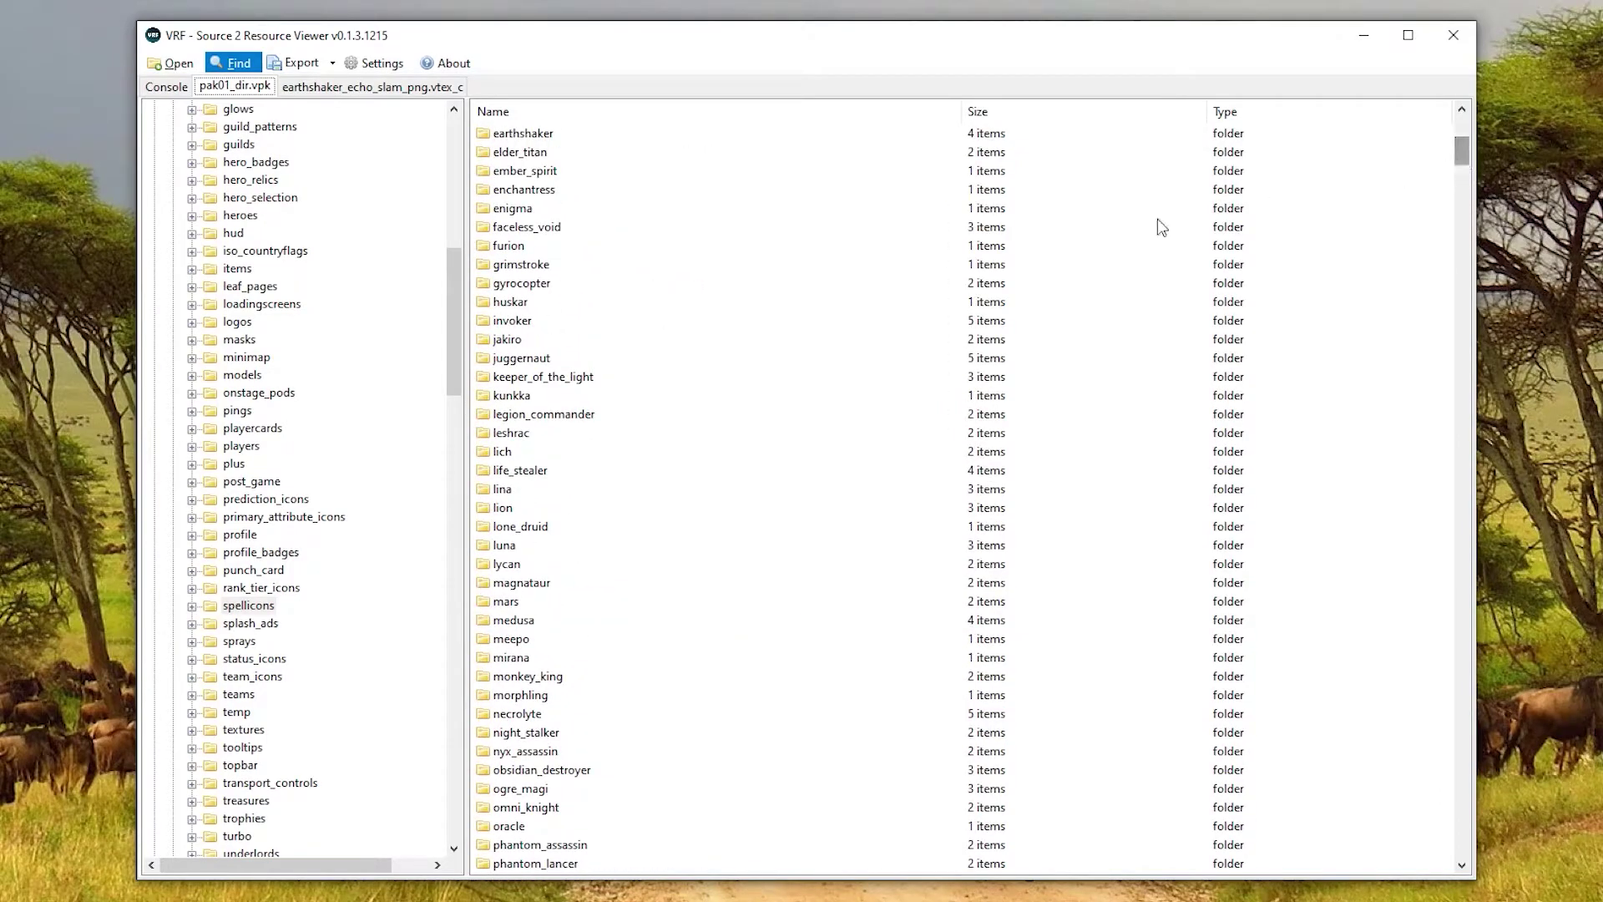
scroll(679, 258, up, 1)
double_click(509, 189)
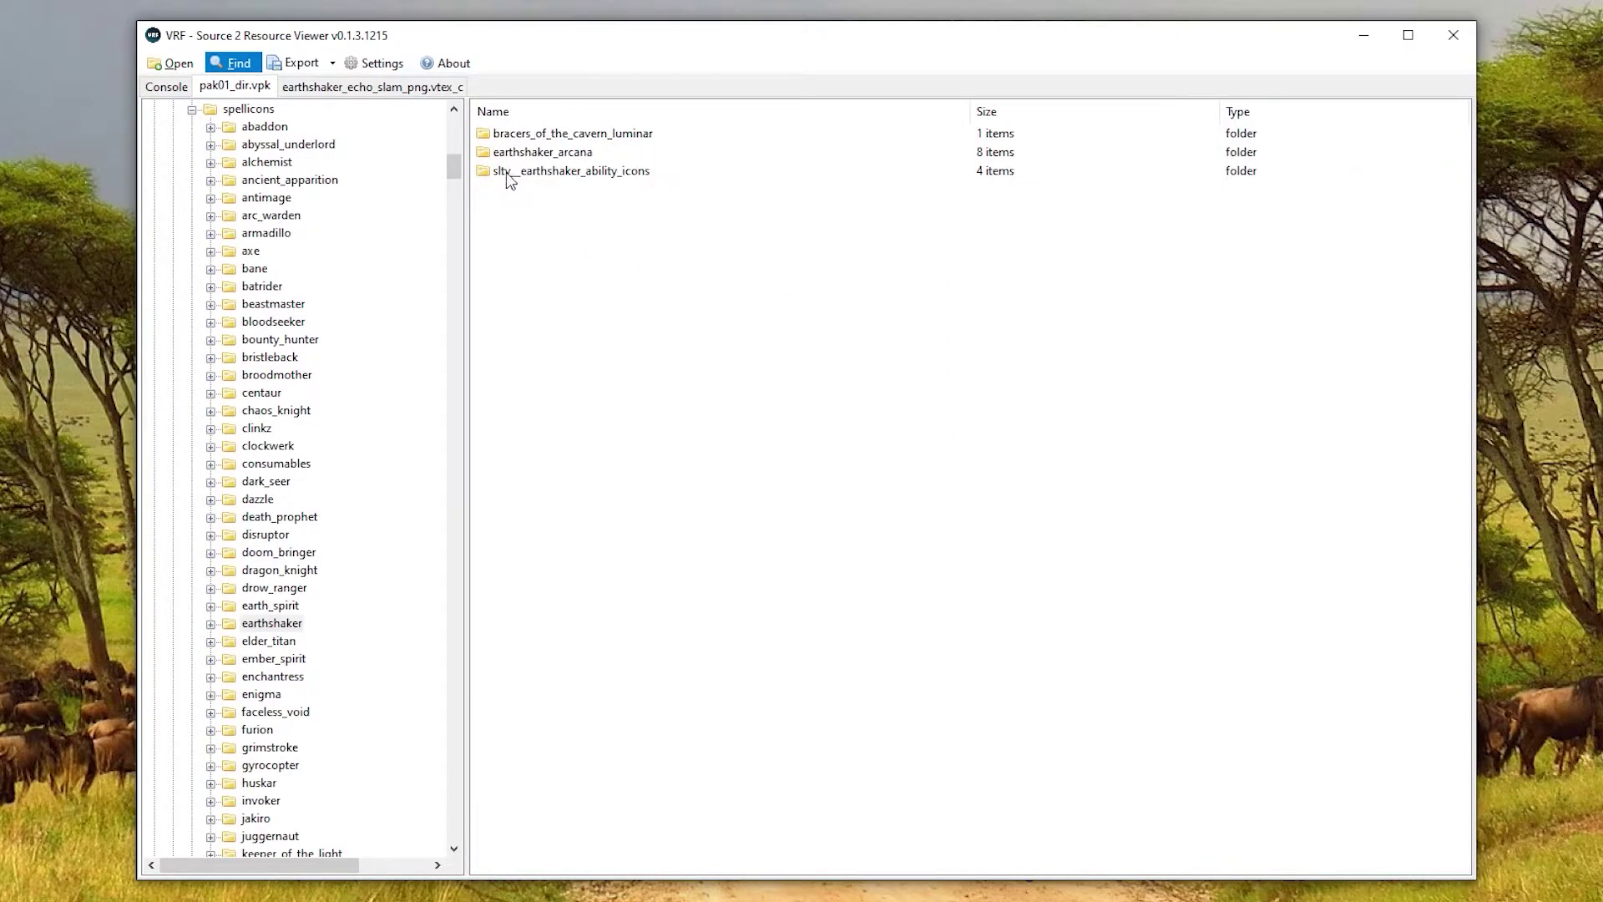
click(518, 155)
double_click(520, 155)
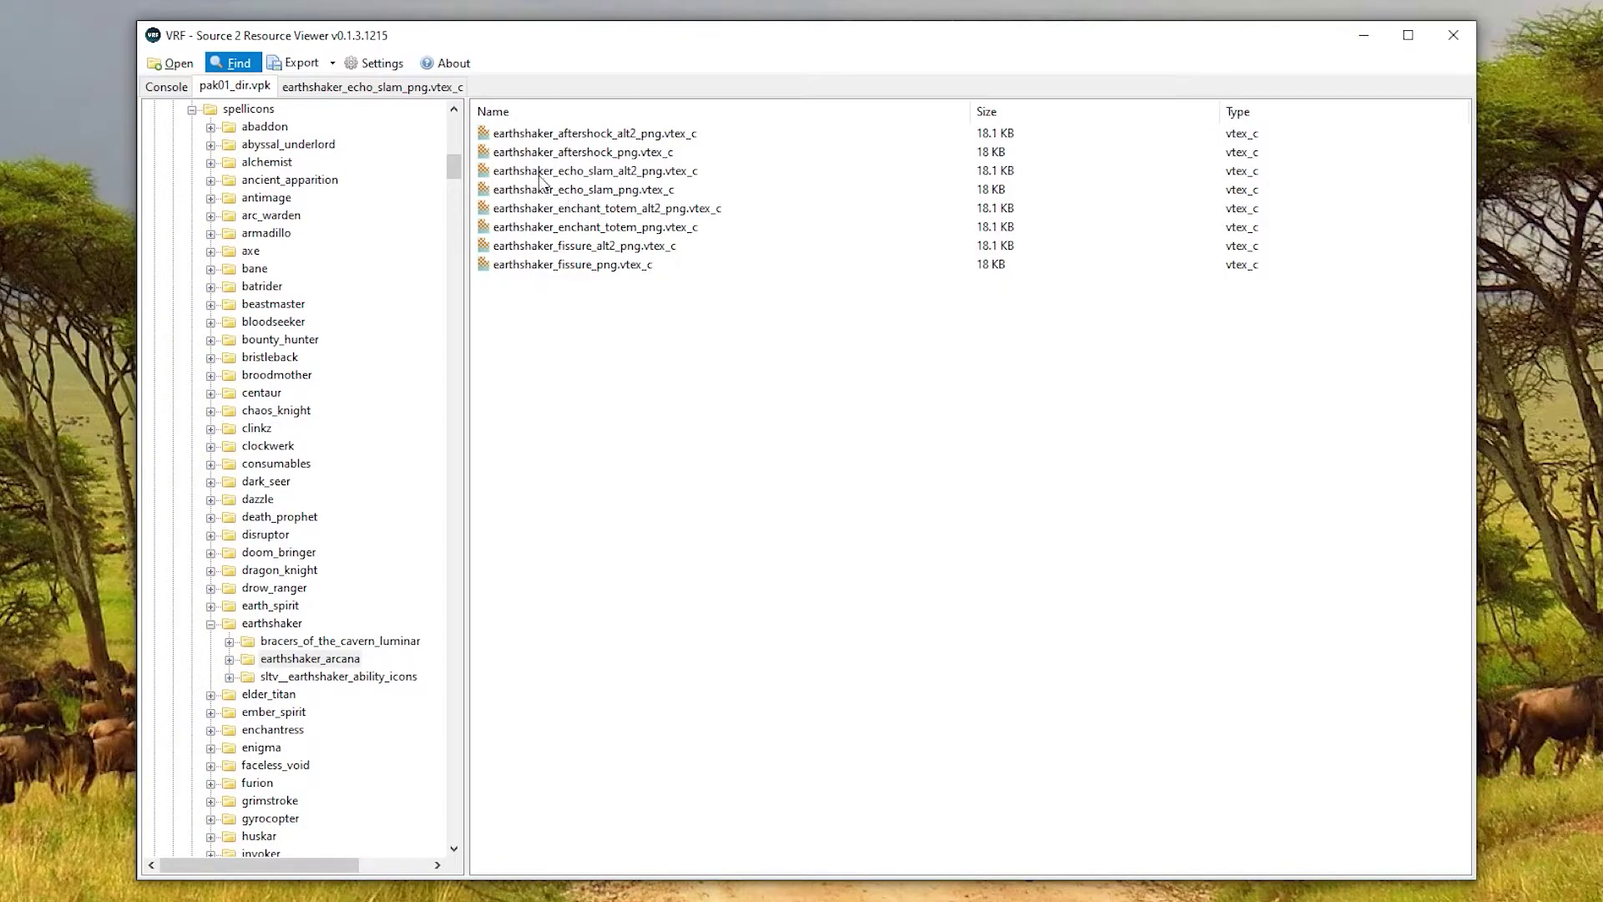
click(540, 175)
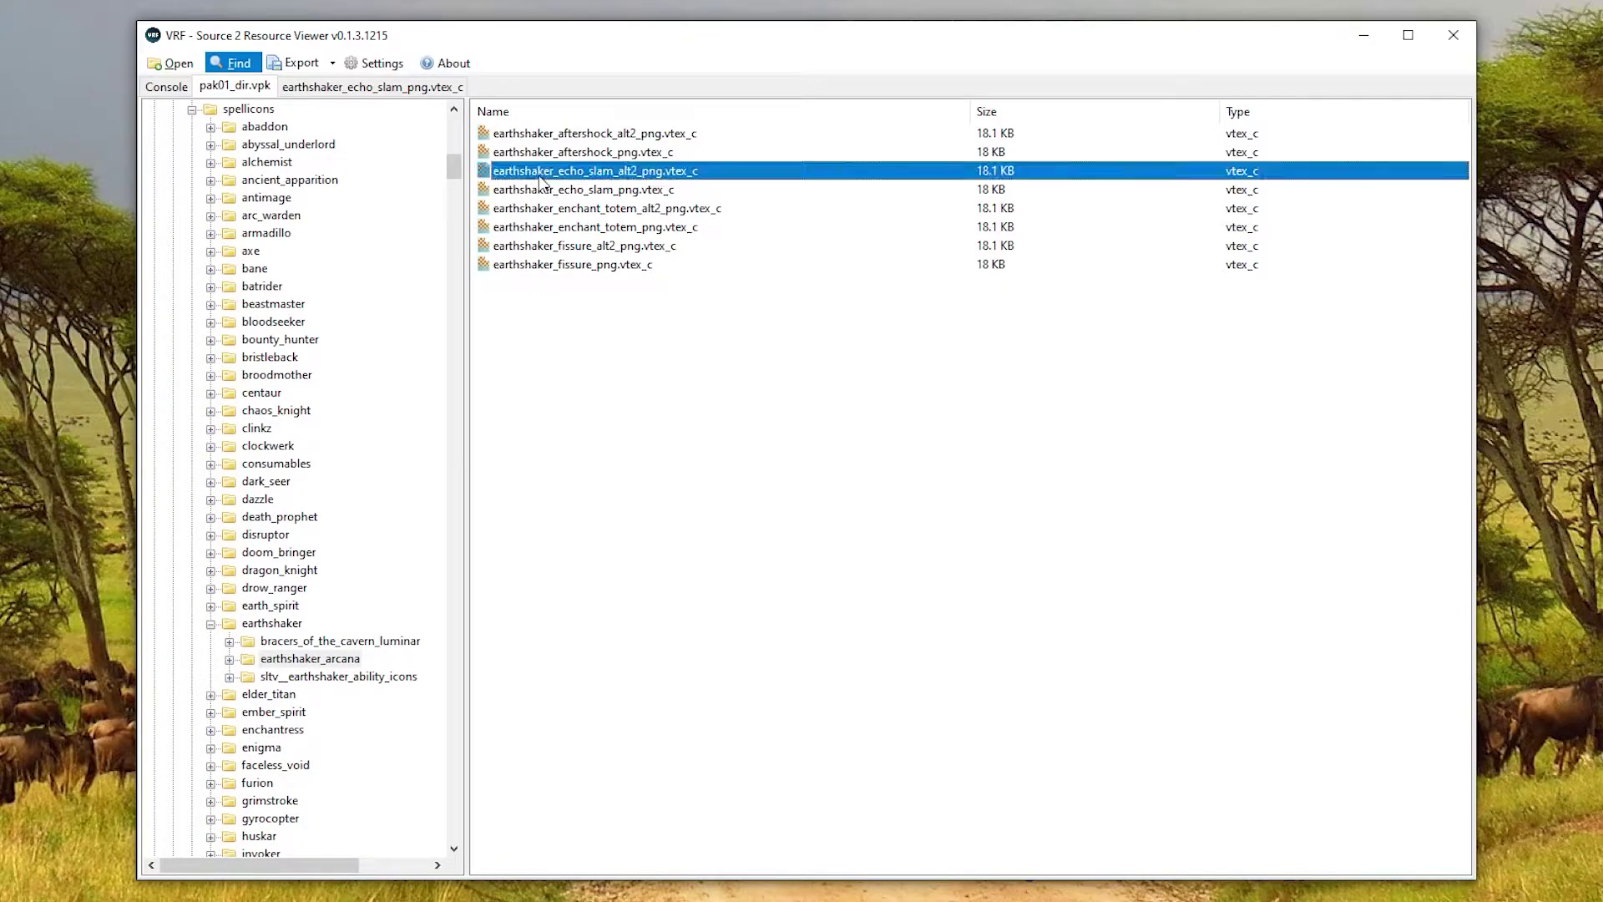
double_click(654, 173)
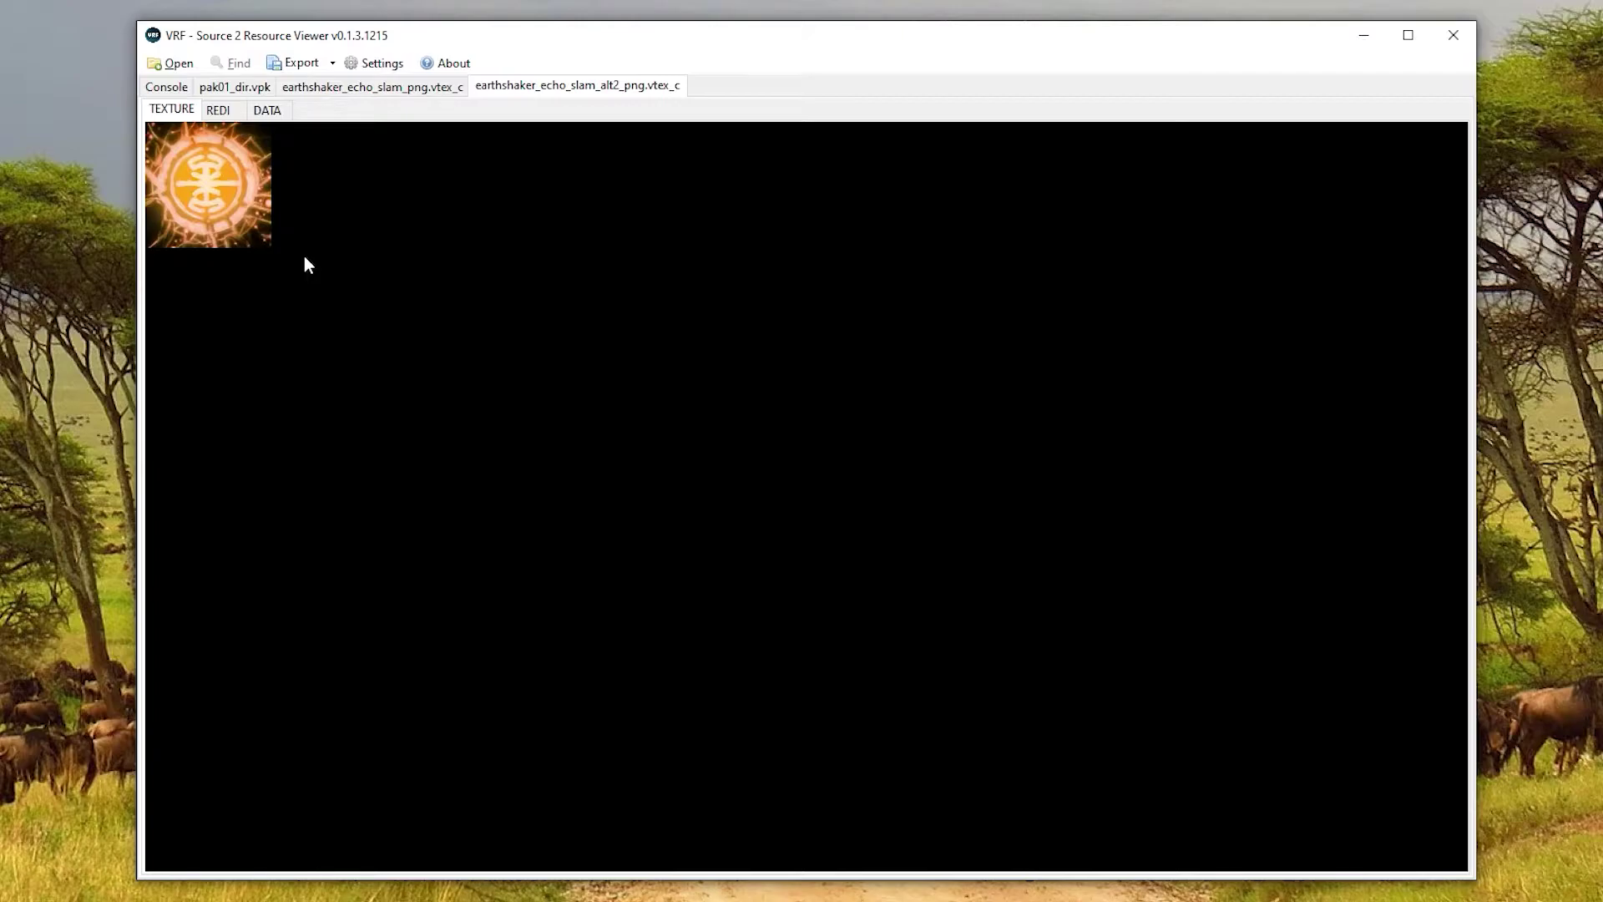
click(281, 117)
drag(288, 169, 153, 153)
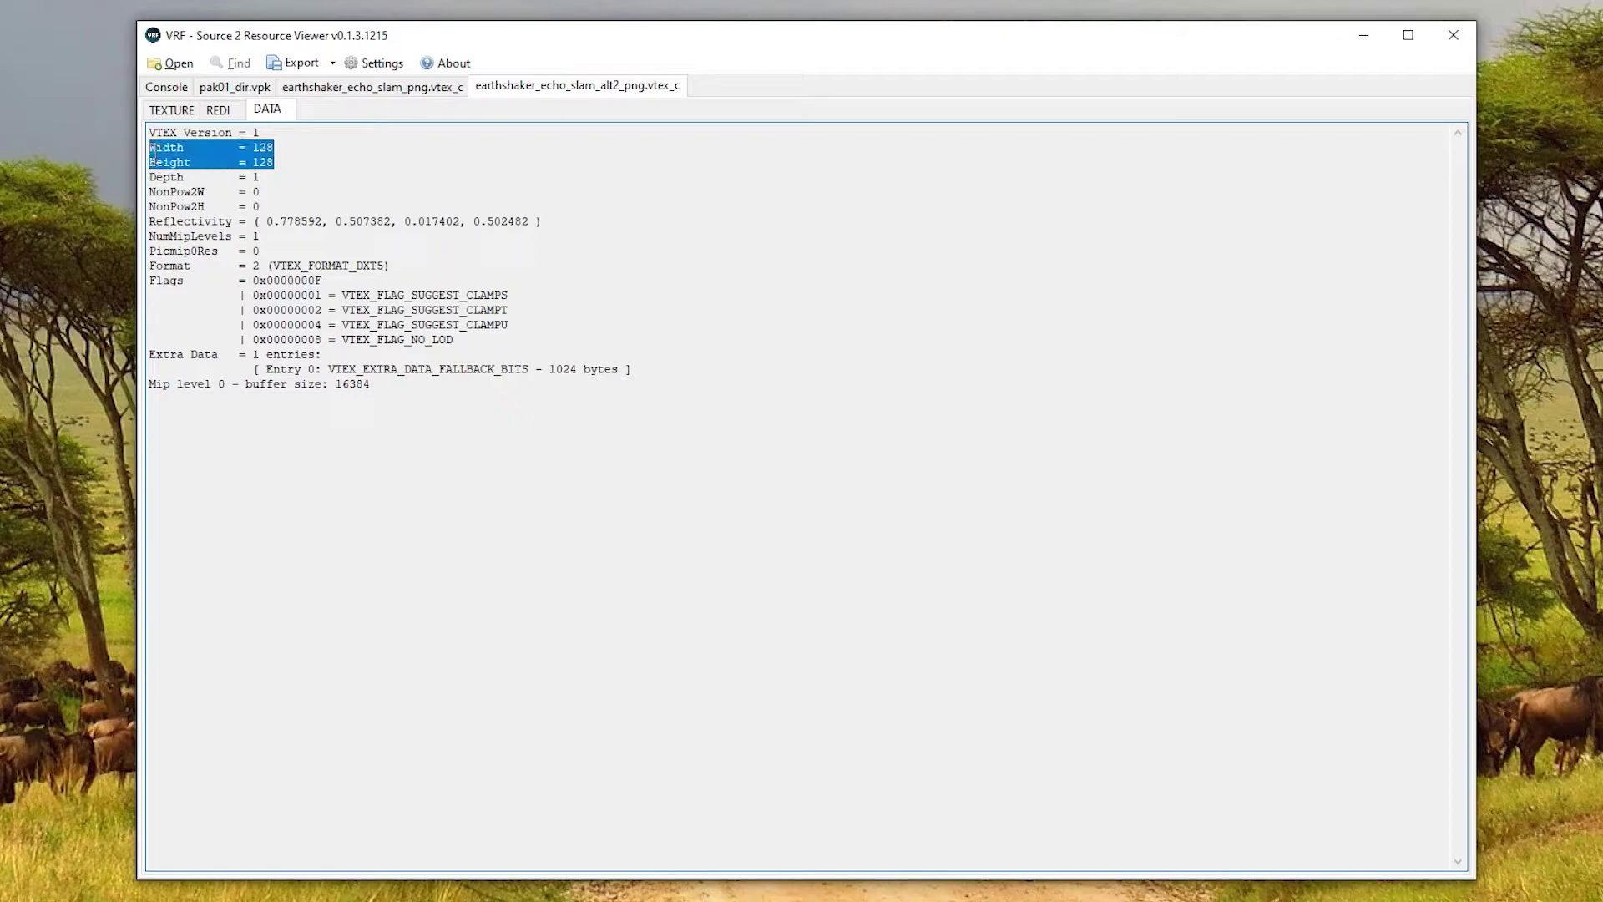
click(237, 158)
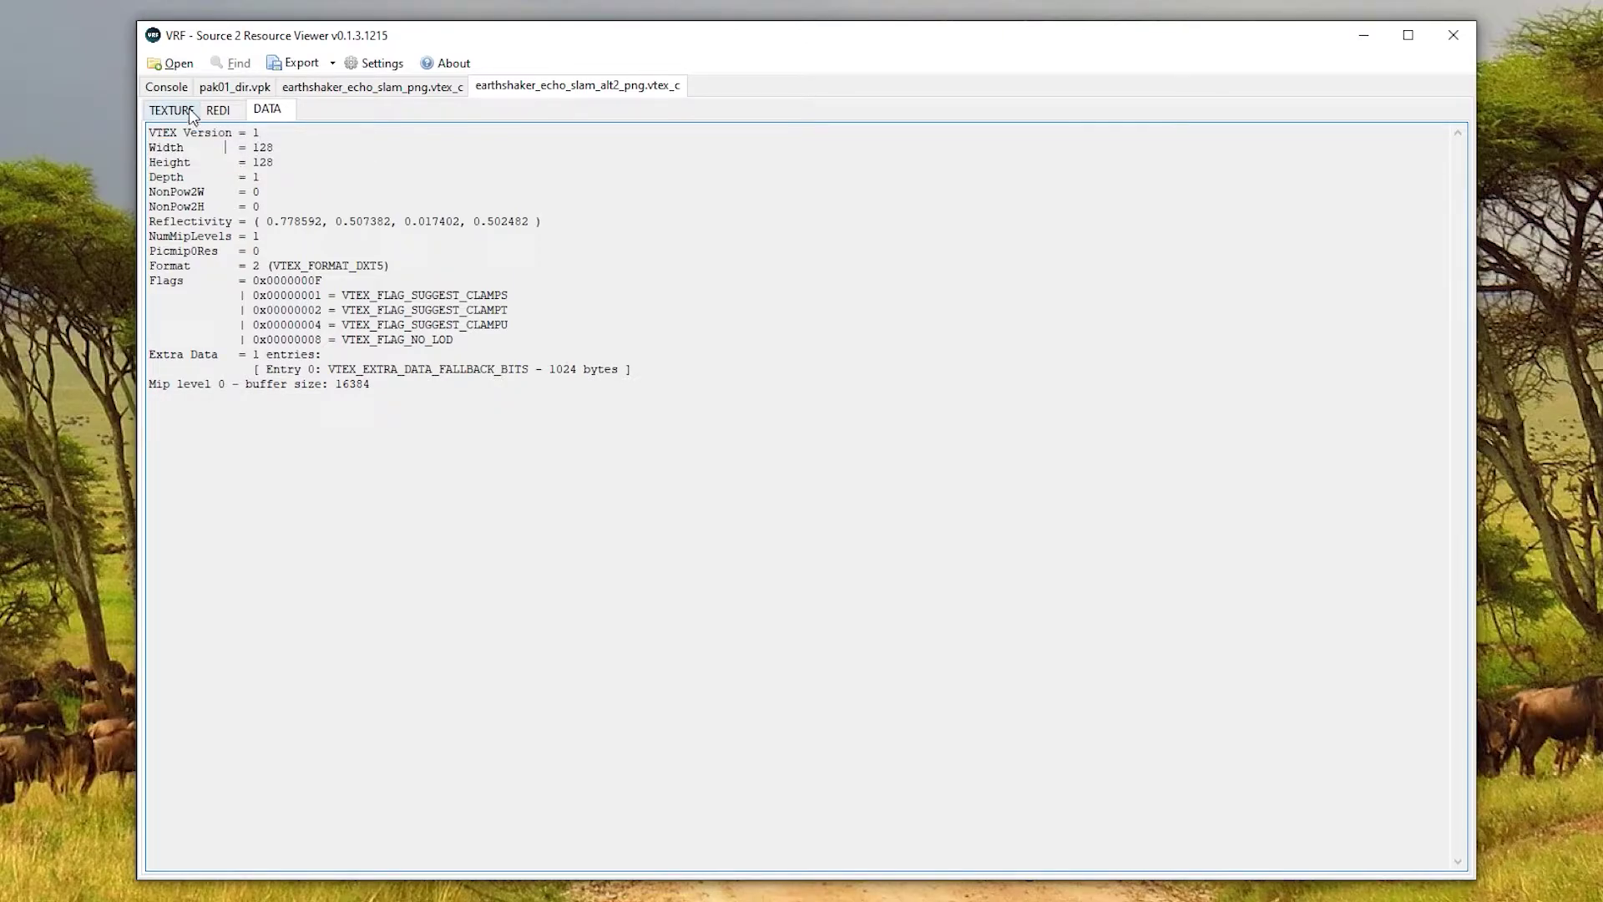
click(190, 114)
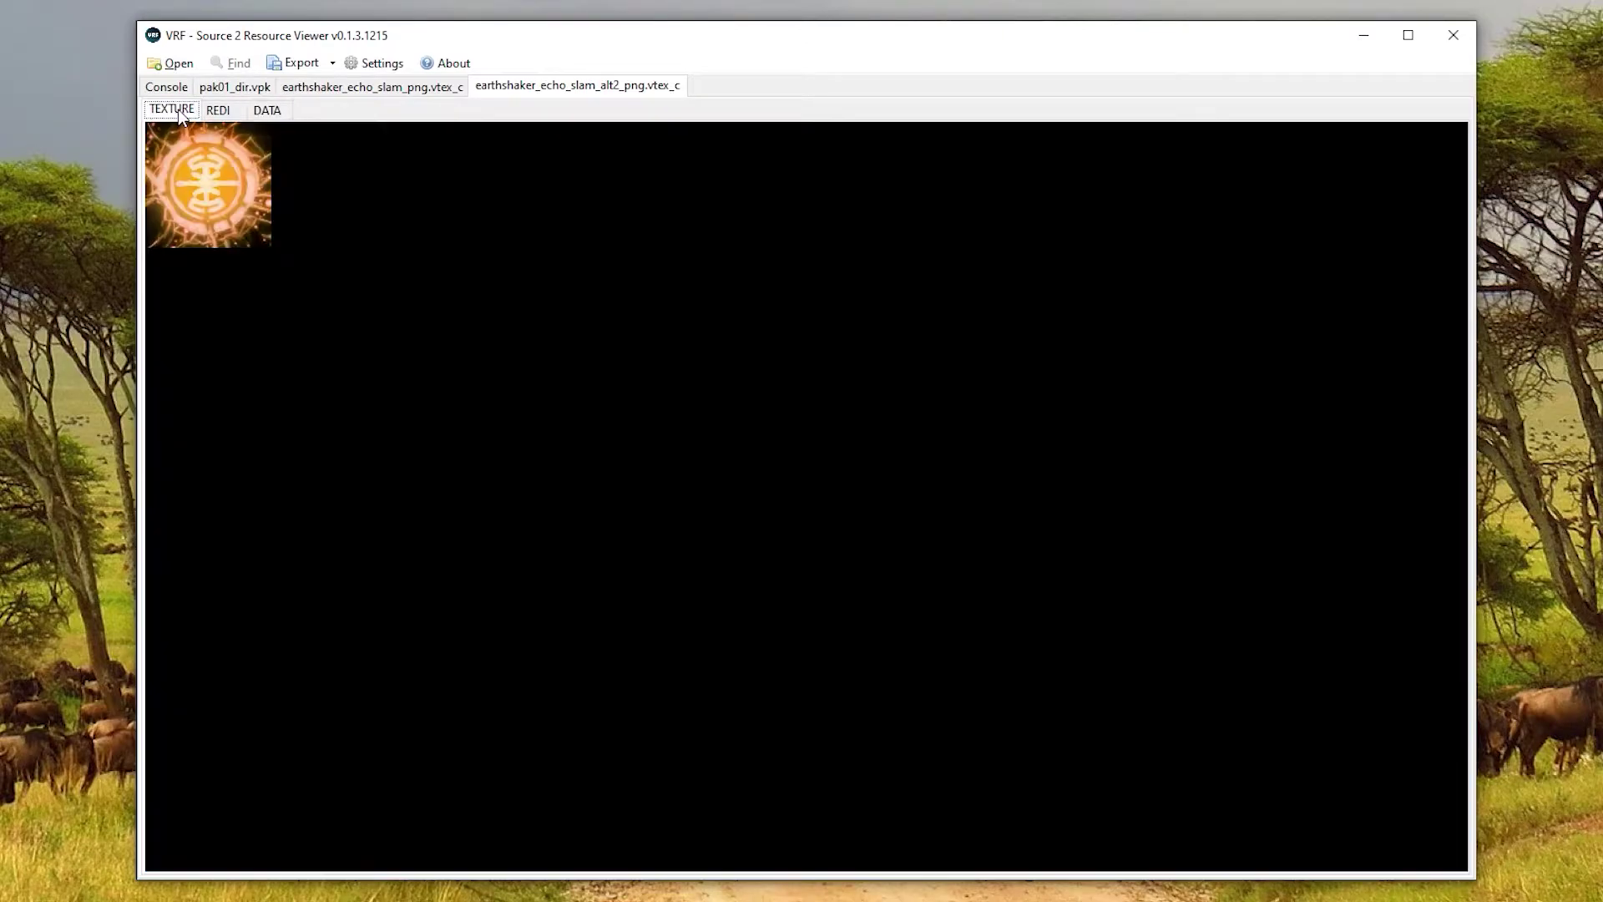
Export the alt2 texture as earthshaker_echo_slam_alt2_png.png into Desktop > Modding.
right_click(236, 175)
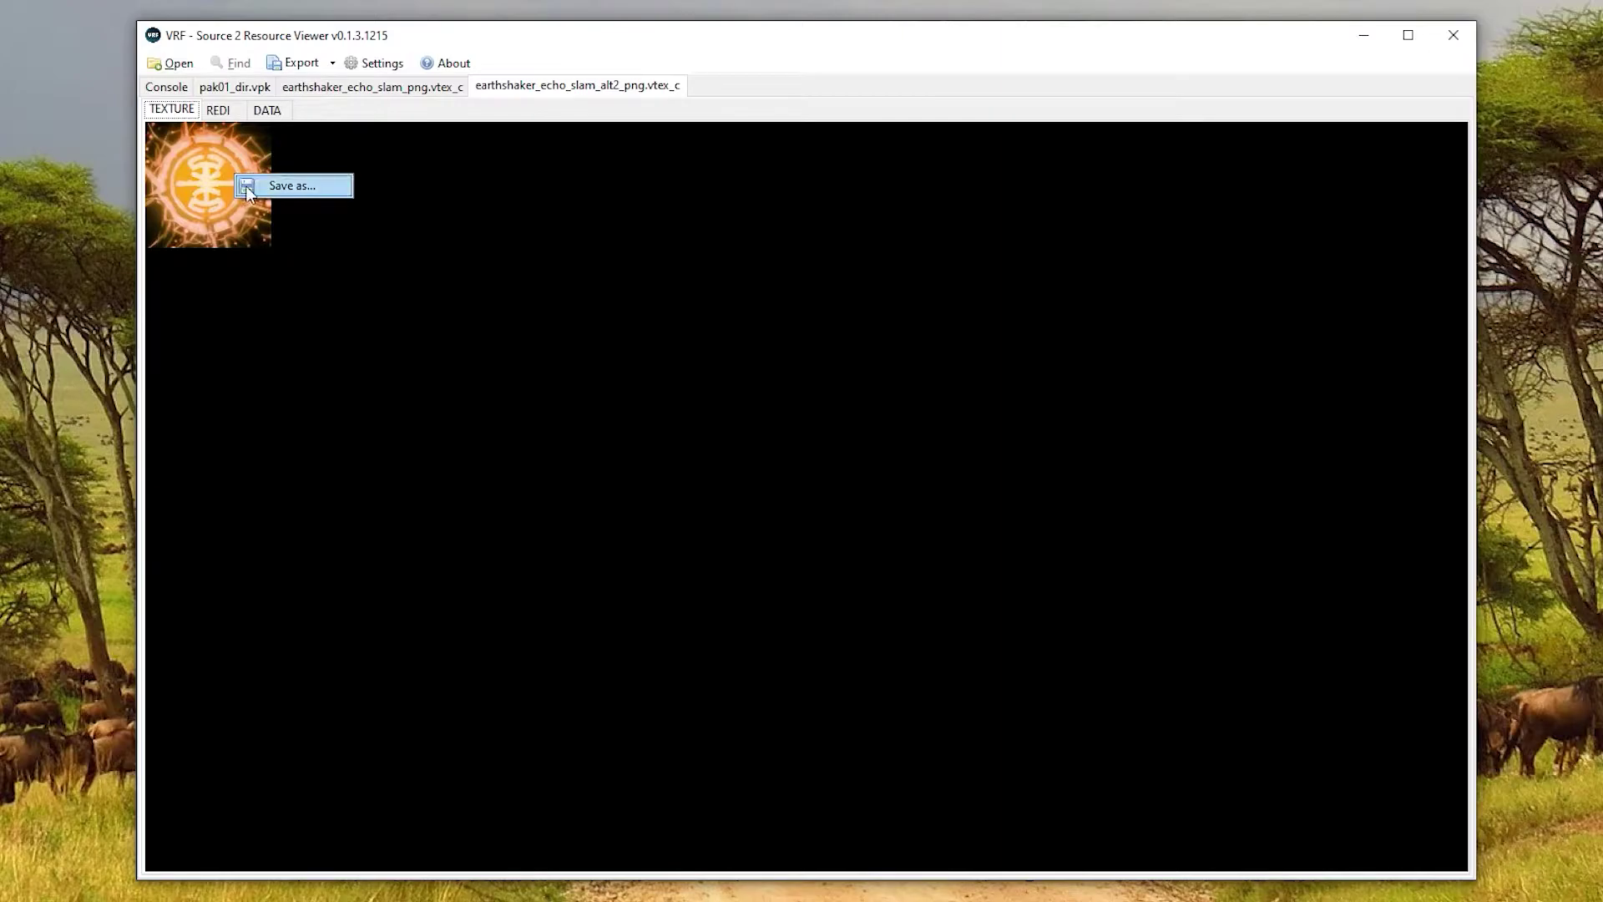
click(247, 187)
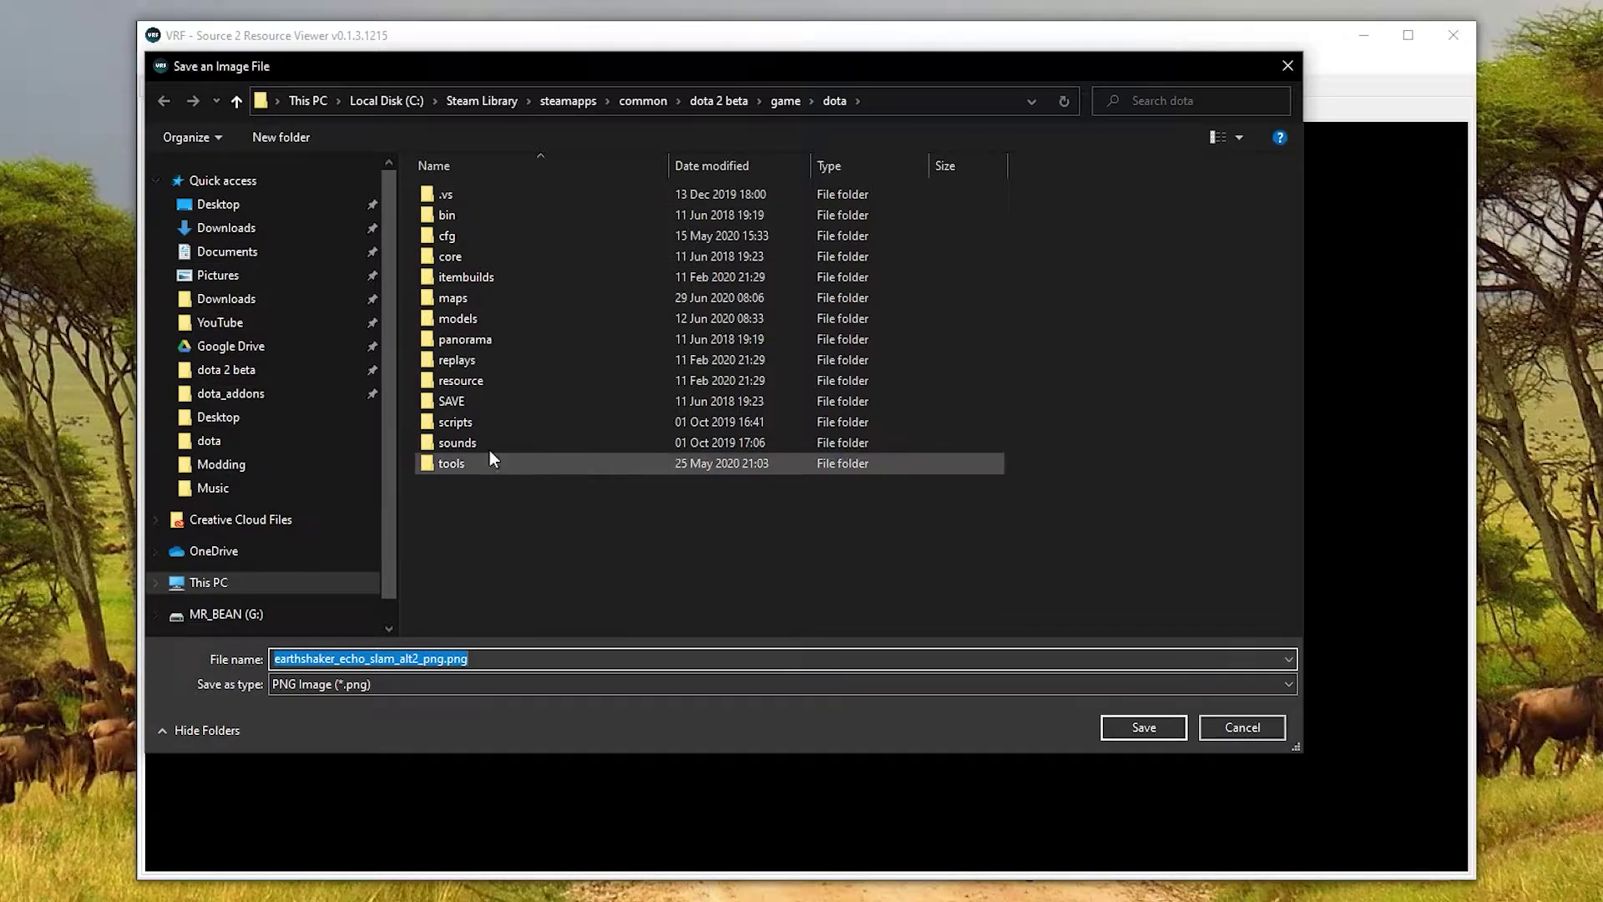
click(230, 205)
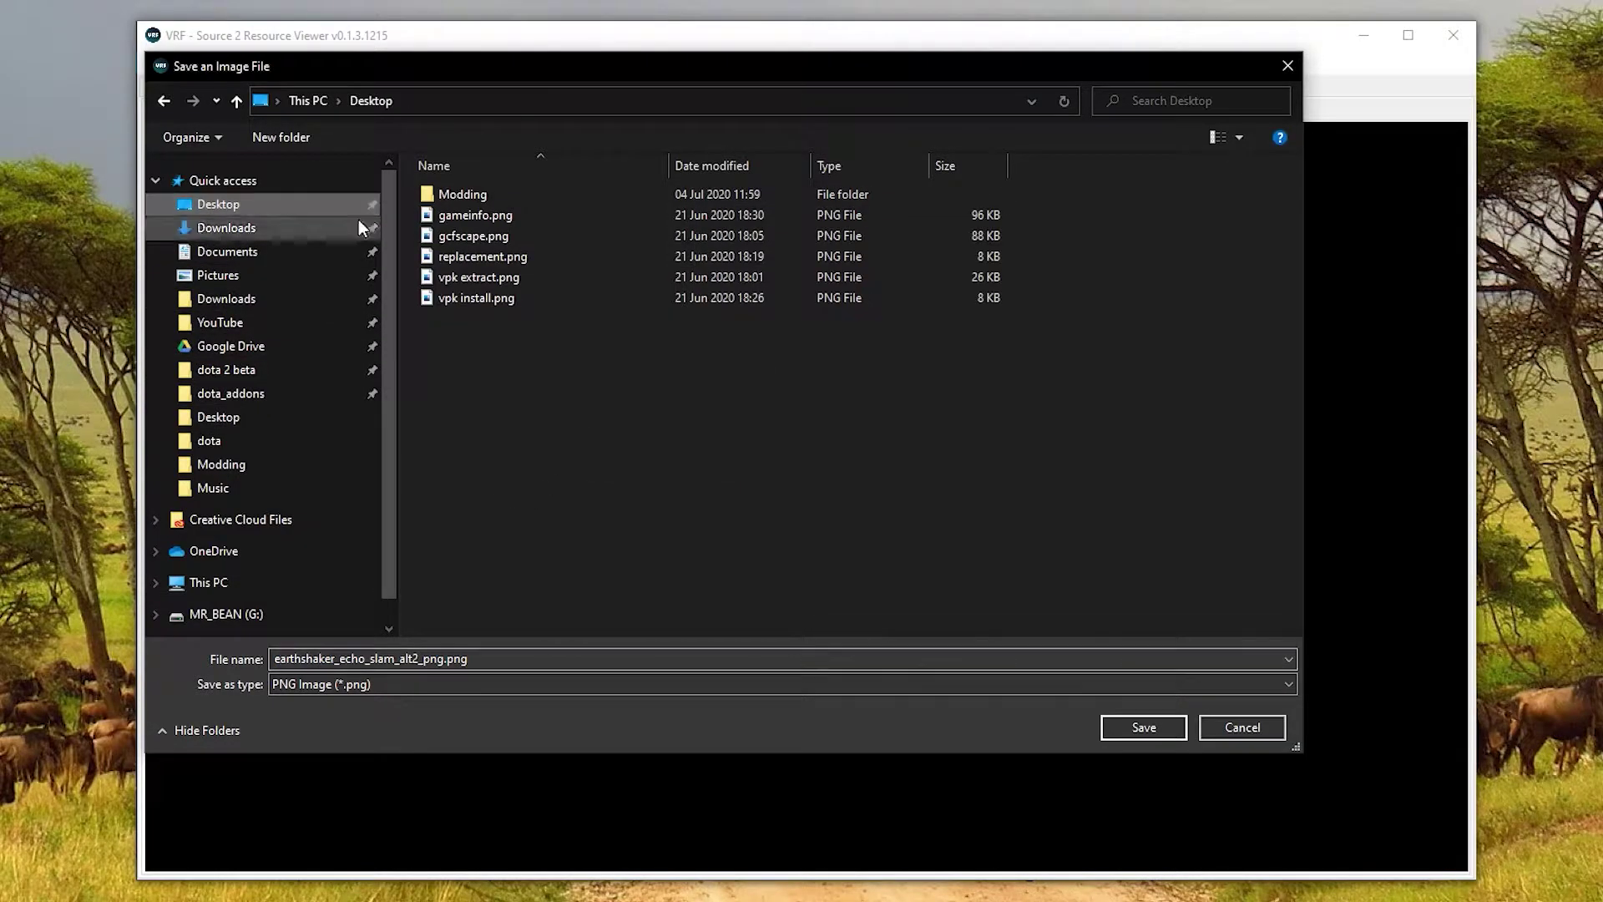
double_click(469, 199)
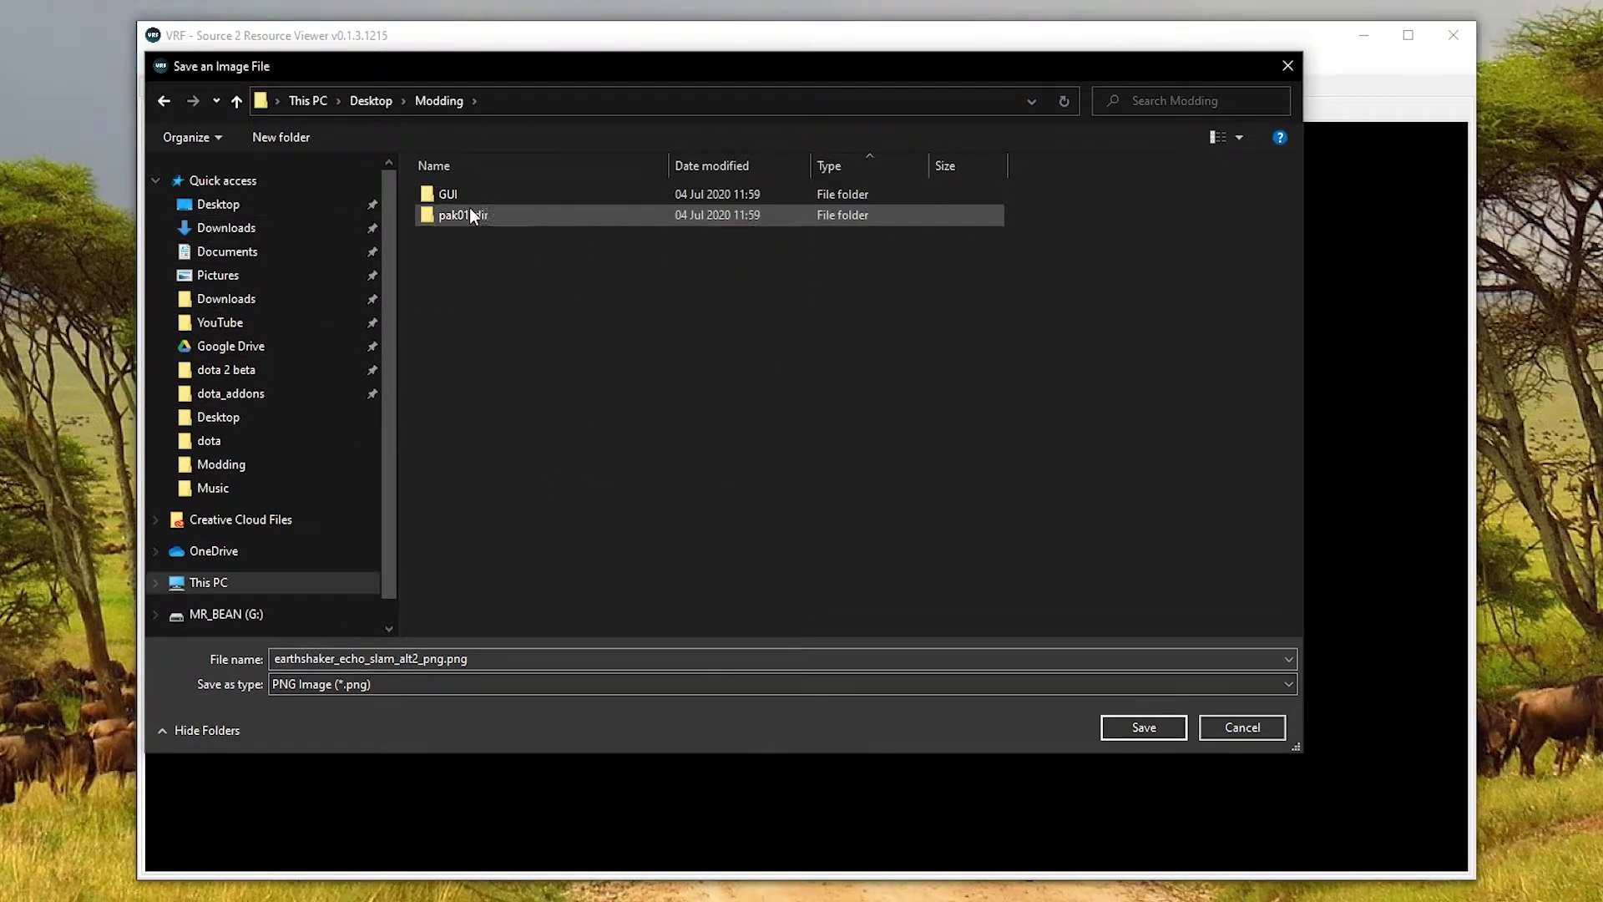
click(1144, 727)
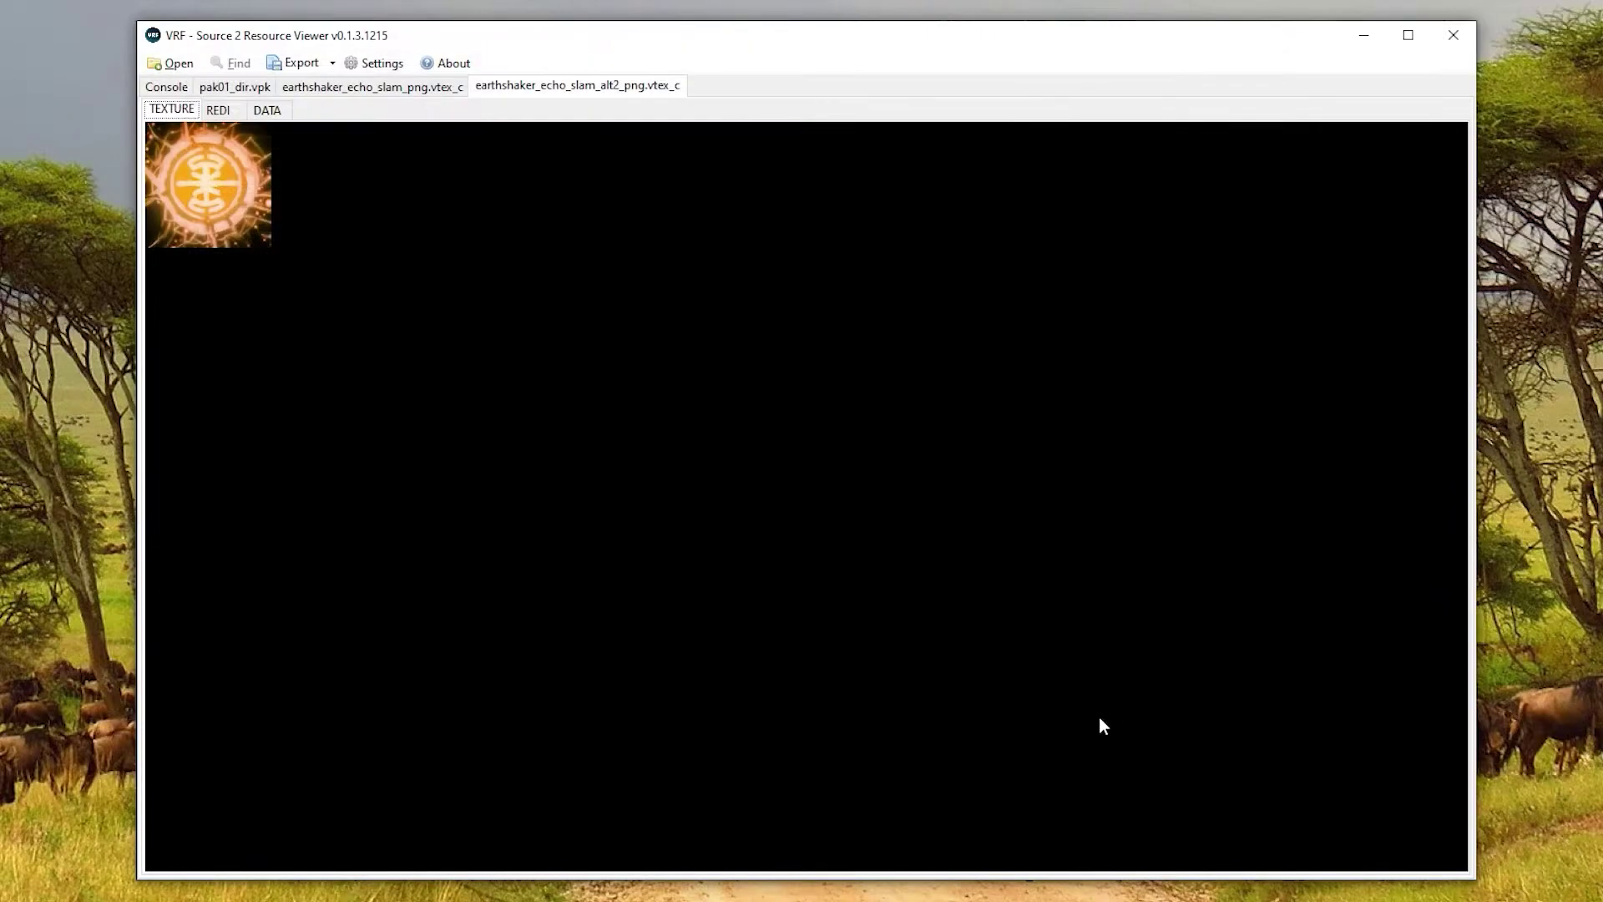
Back in the pak01_dir.vpk tab, select earthshaker_echo_slam_png.vtex_c in the spellicons list.
click(234, 87)
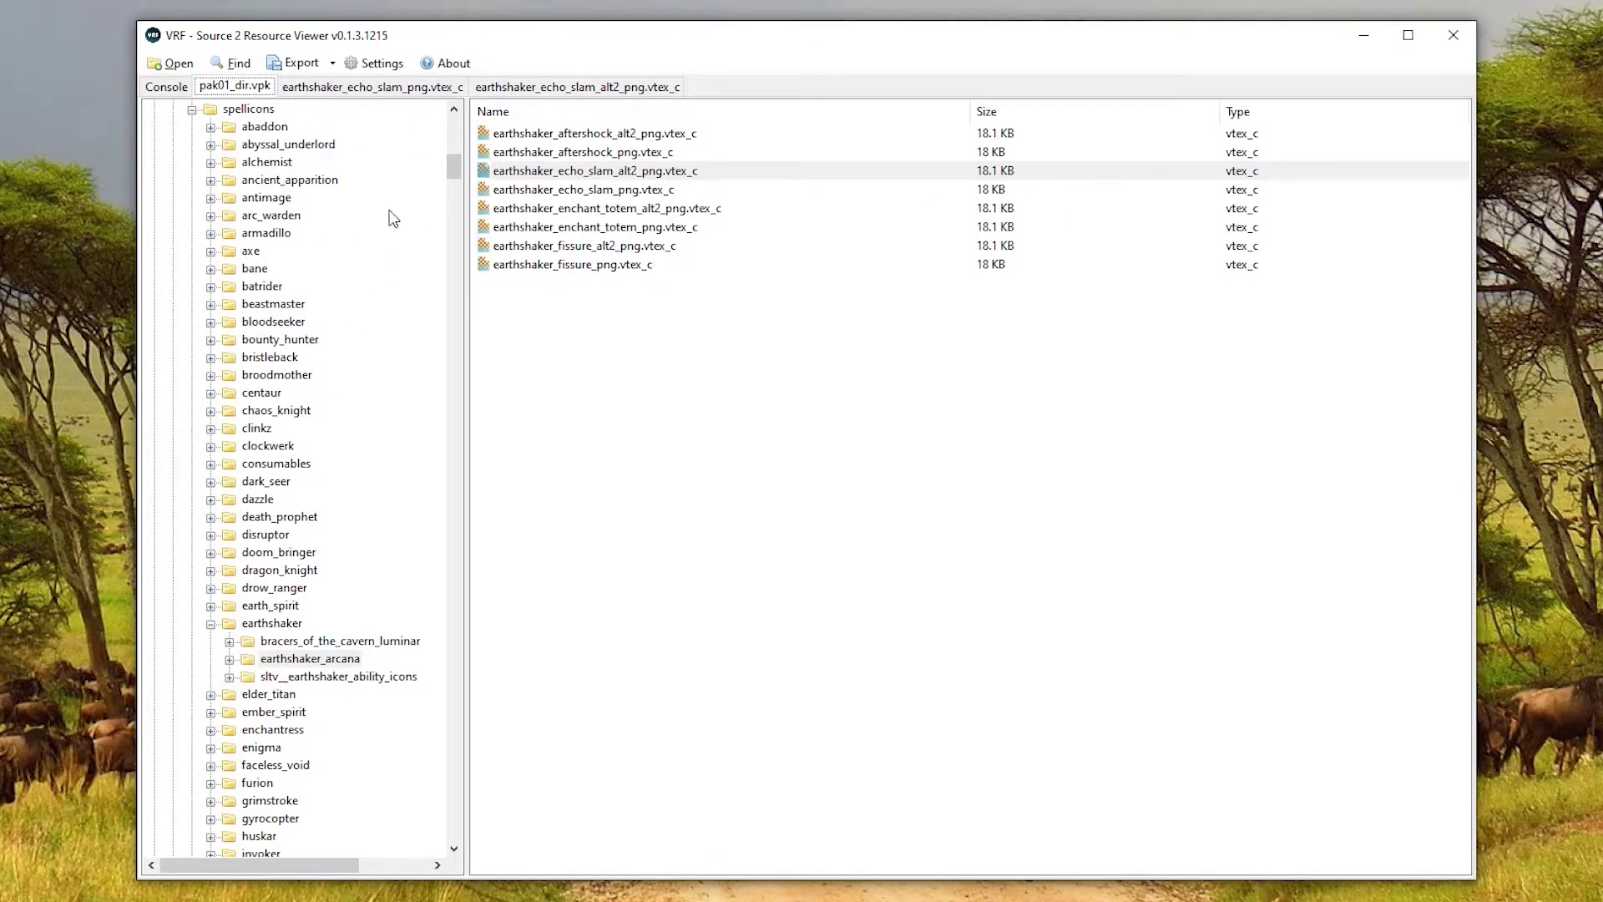
scroll(454, 167, up, 1)
click(249, 162)
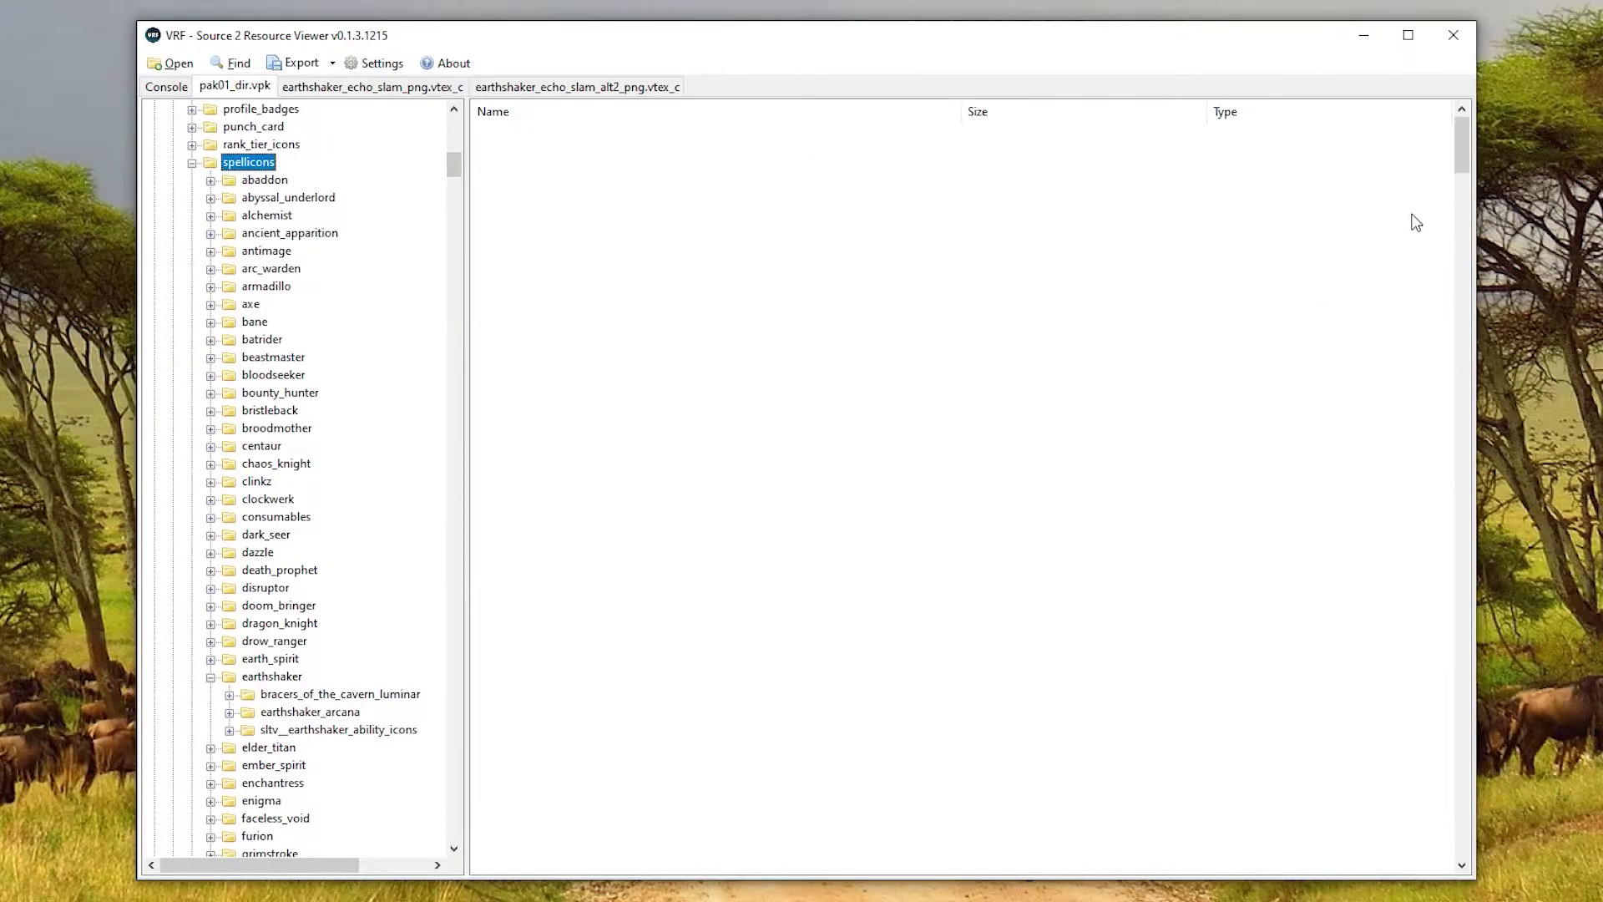
scroll(1069, 510, down, 20)
scroll(1081, 516, down, 20)
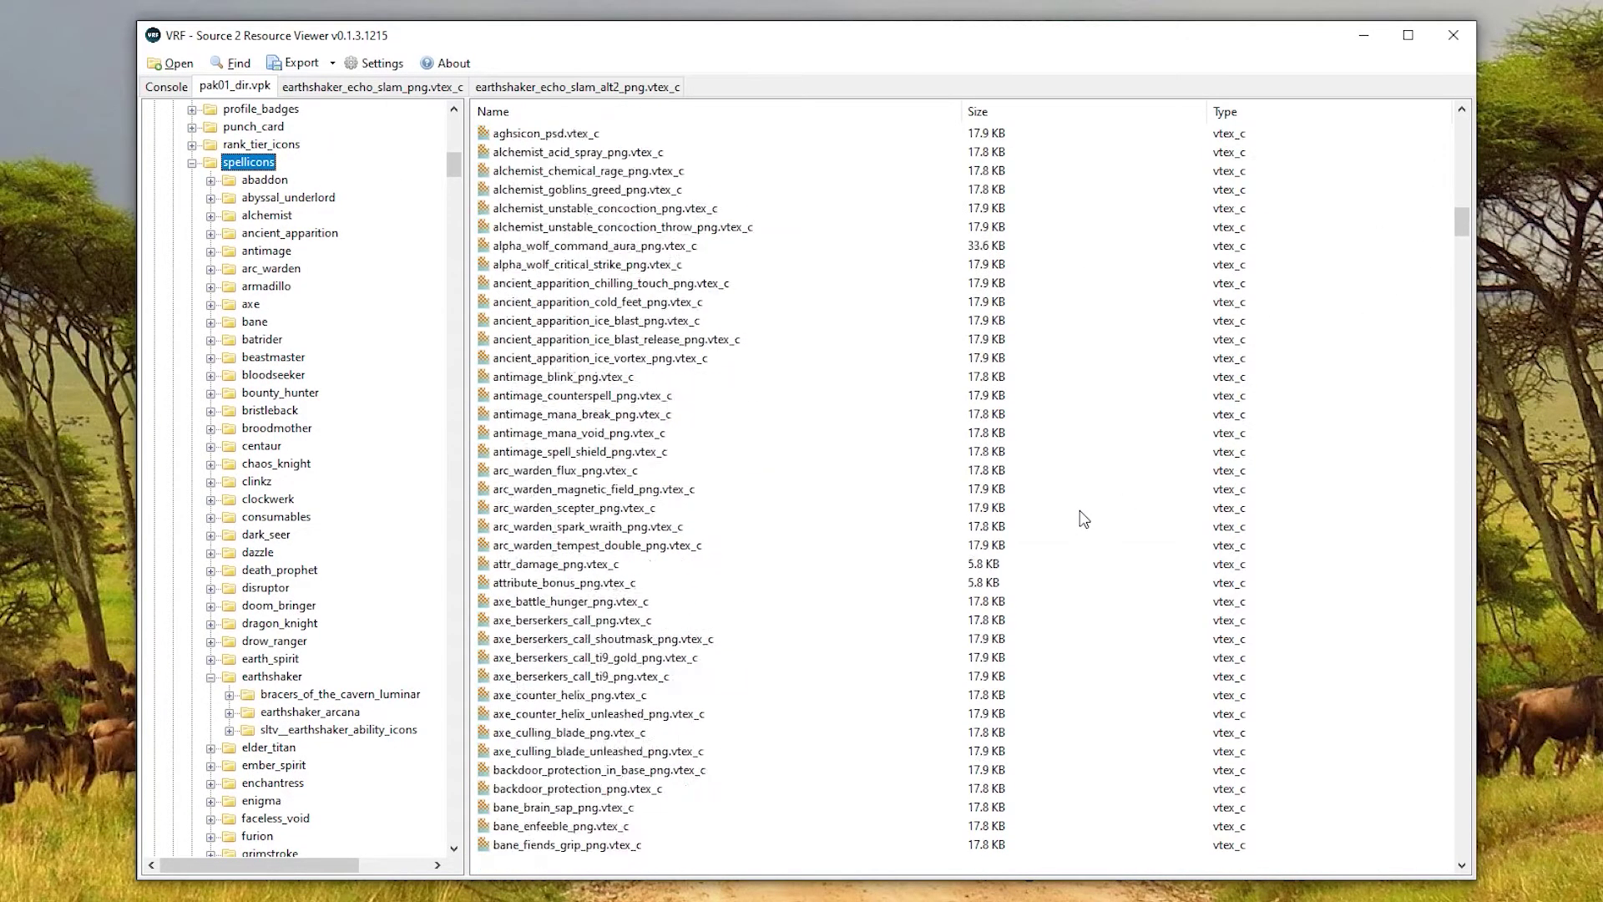
scroll(1083, 517, down, 20)
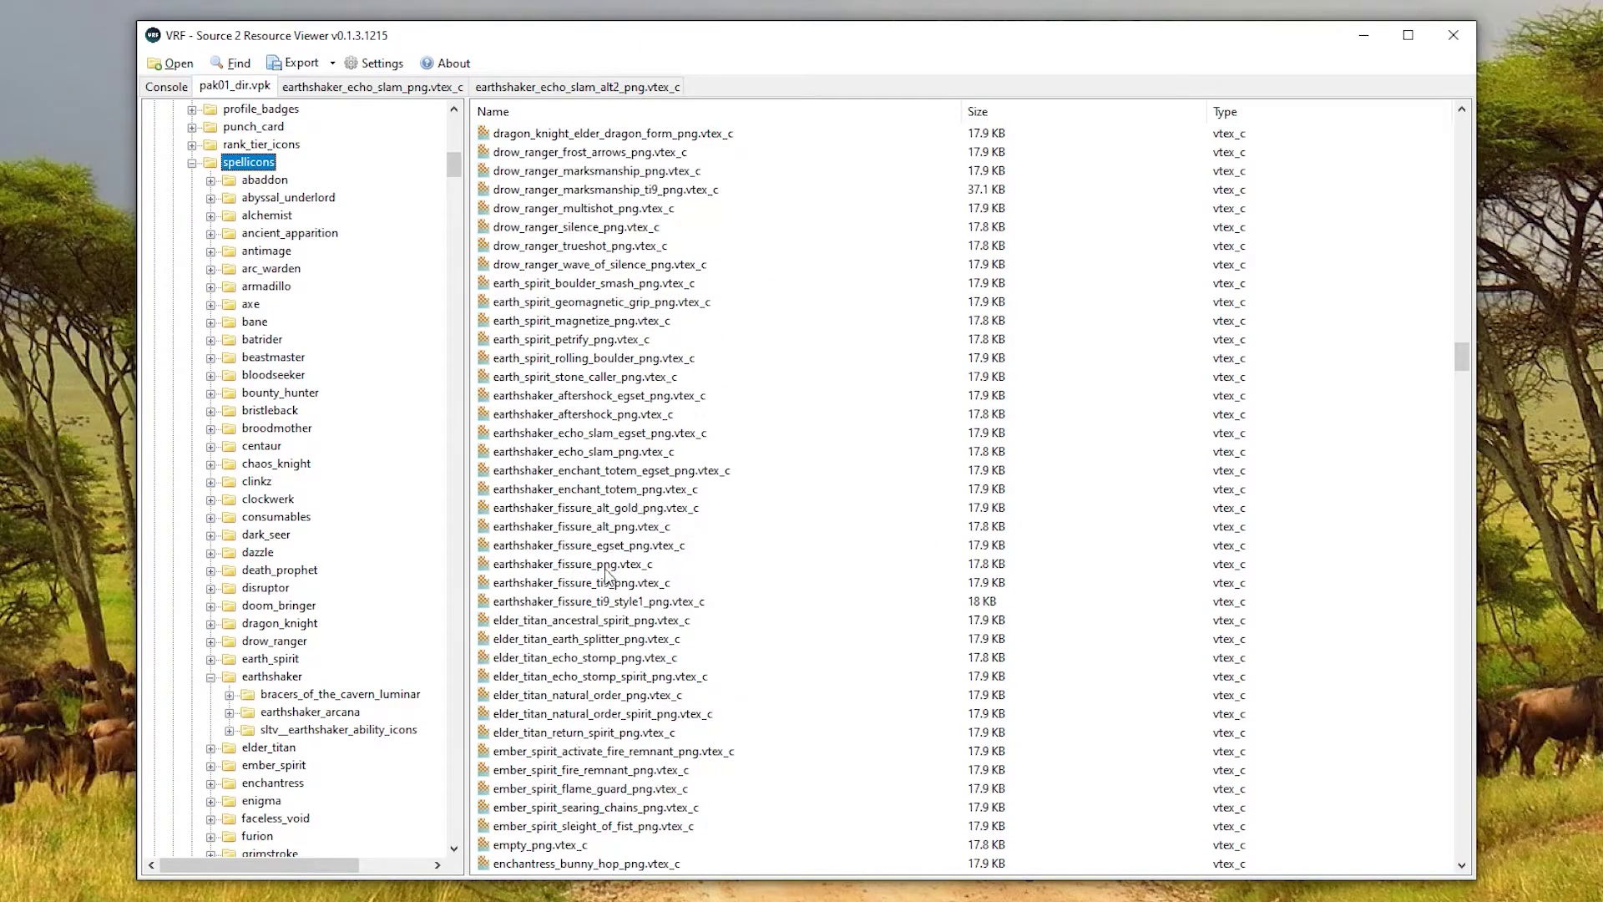
click(578, 456)
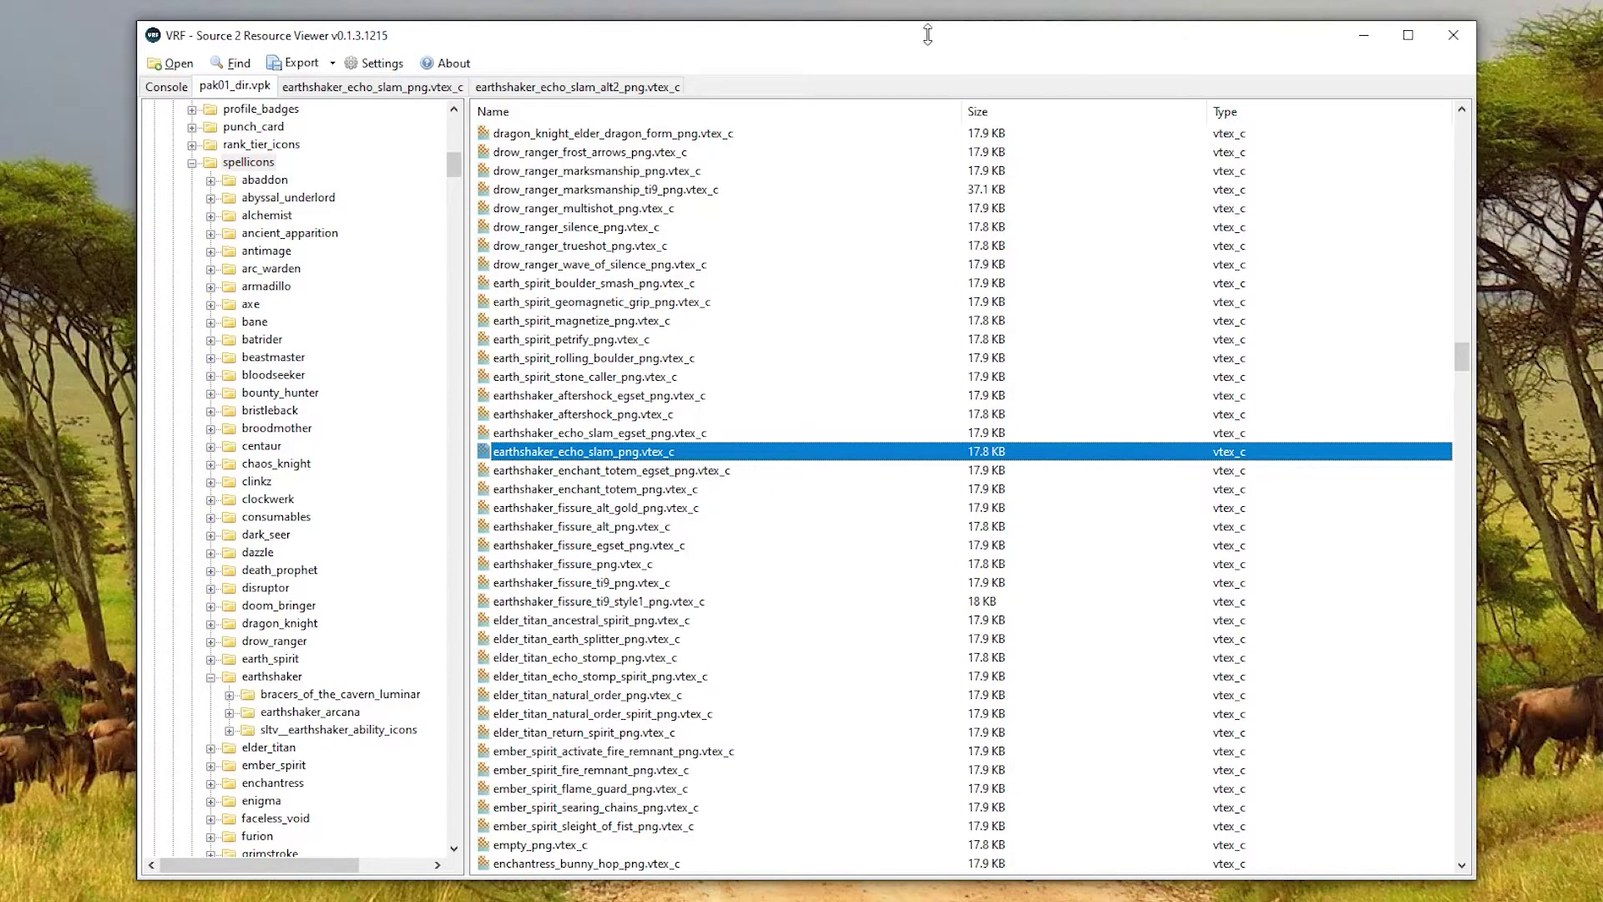
Close the resource viewer and rename the Earthshaker Echo Slam PNG in Modding to custom_echo_slam.png.
click(1446, 33)
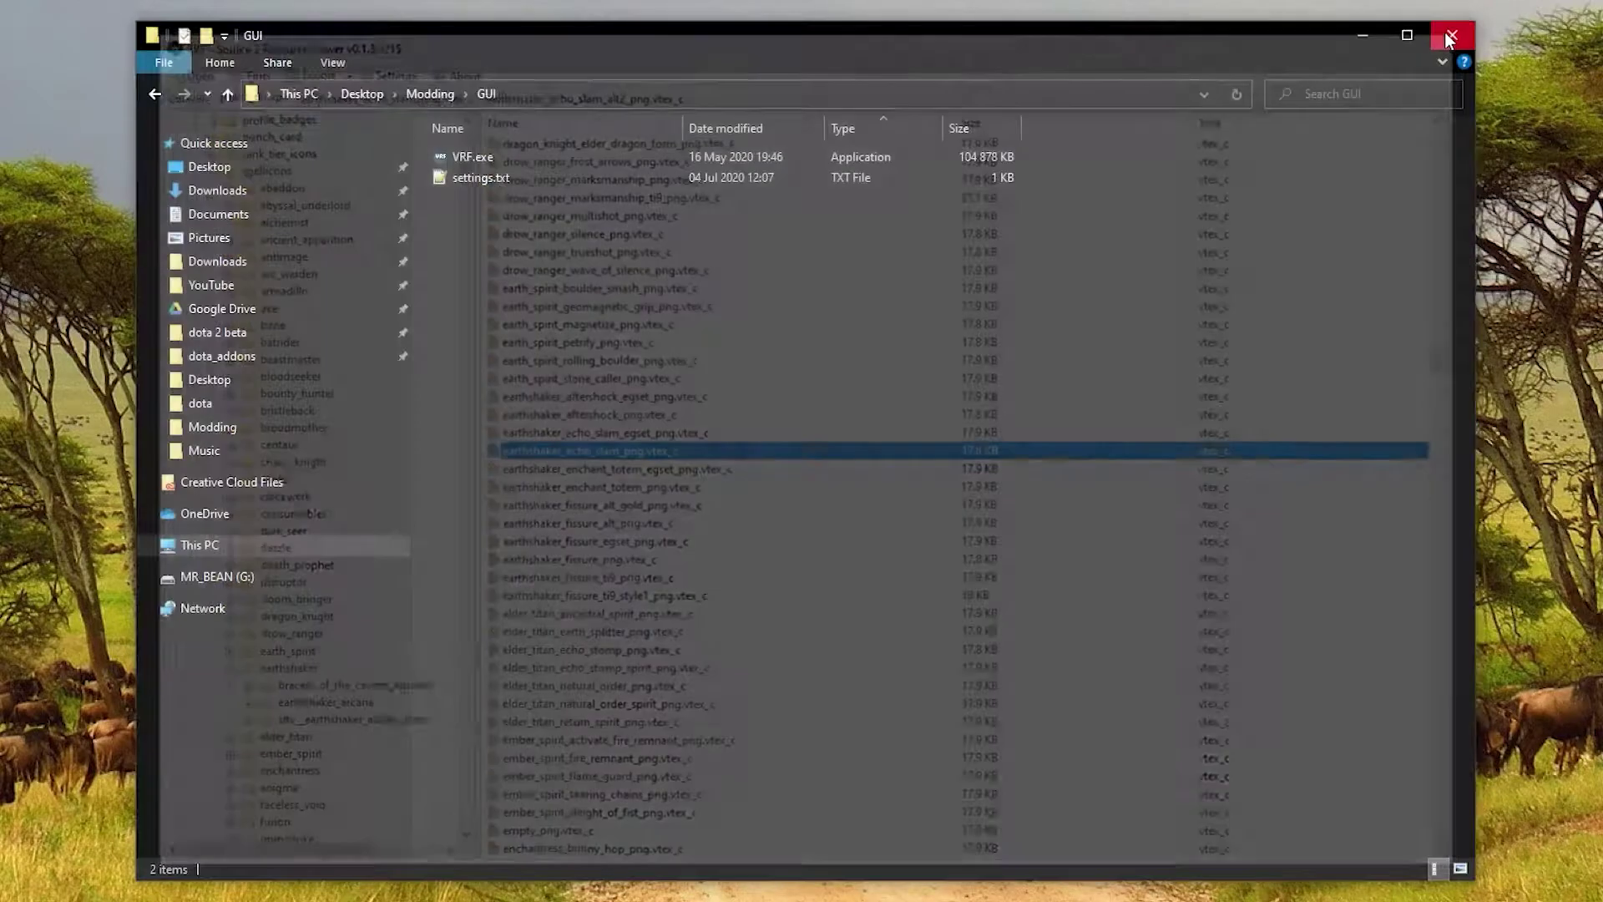
click(426, 96)
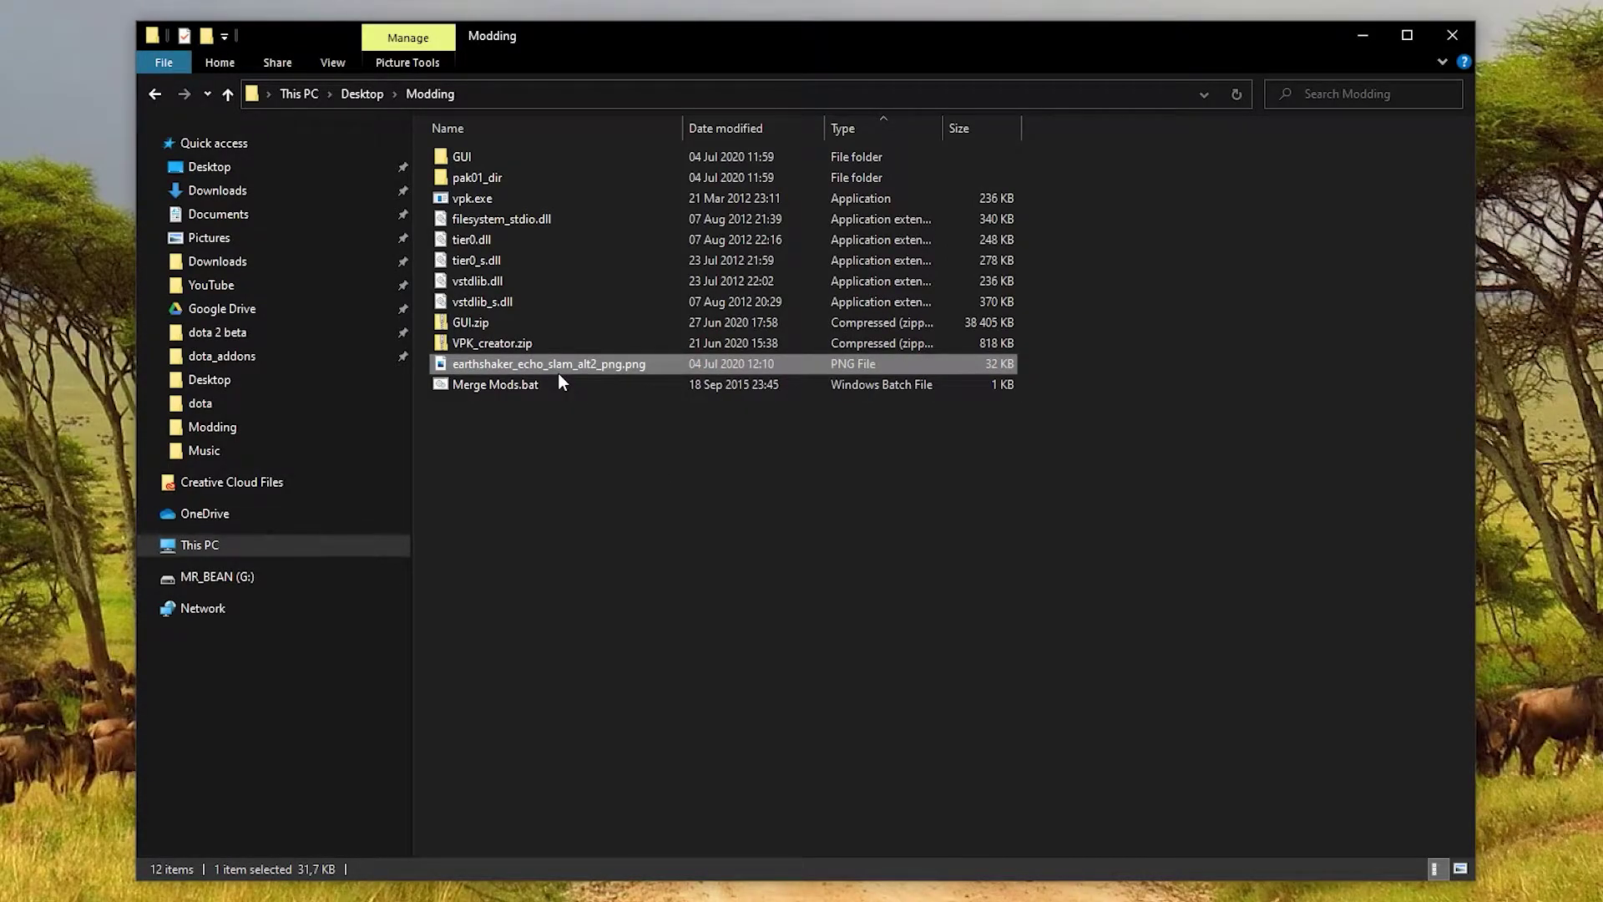
click(509, 367)
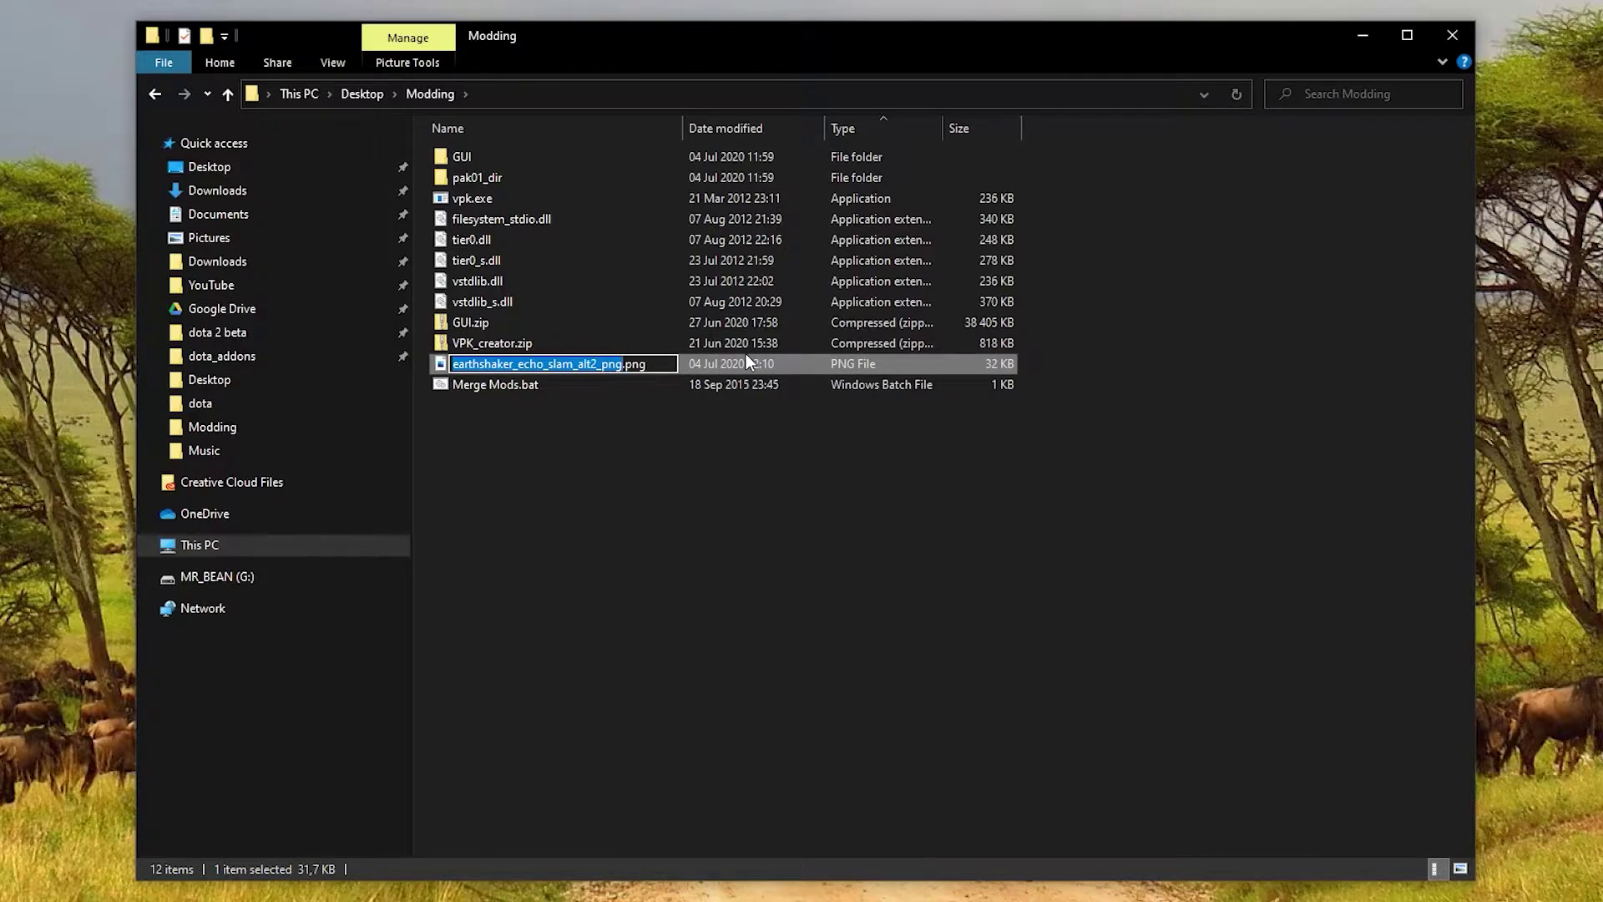
text(custom_echo)
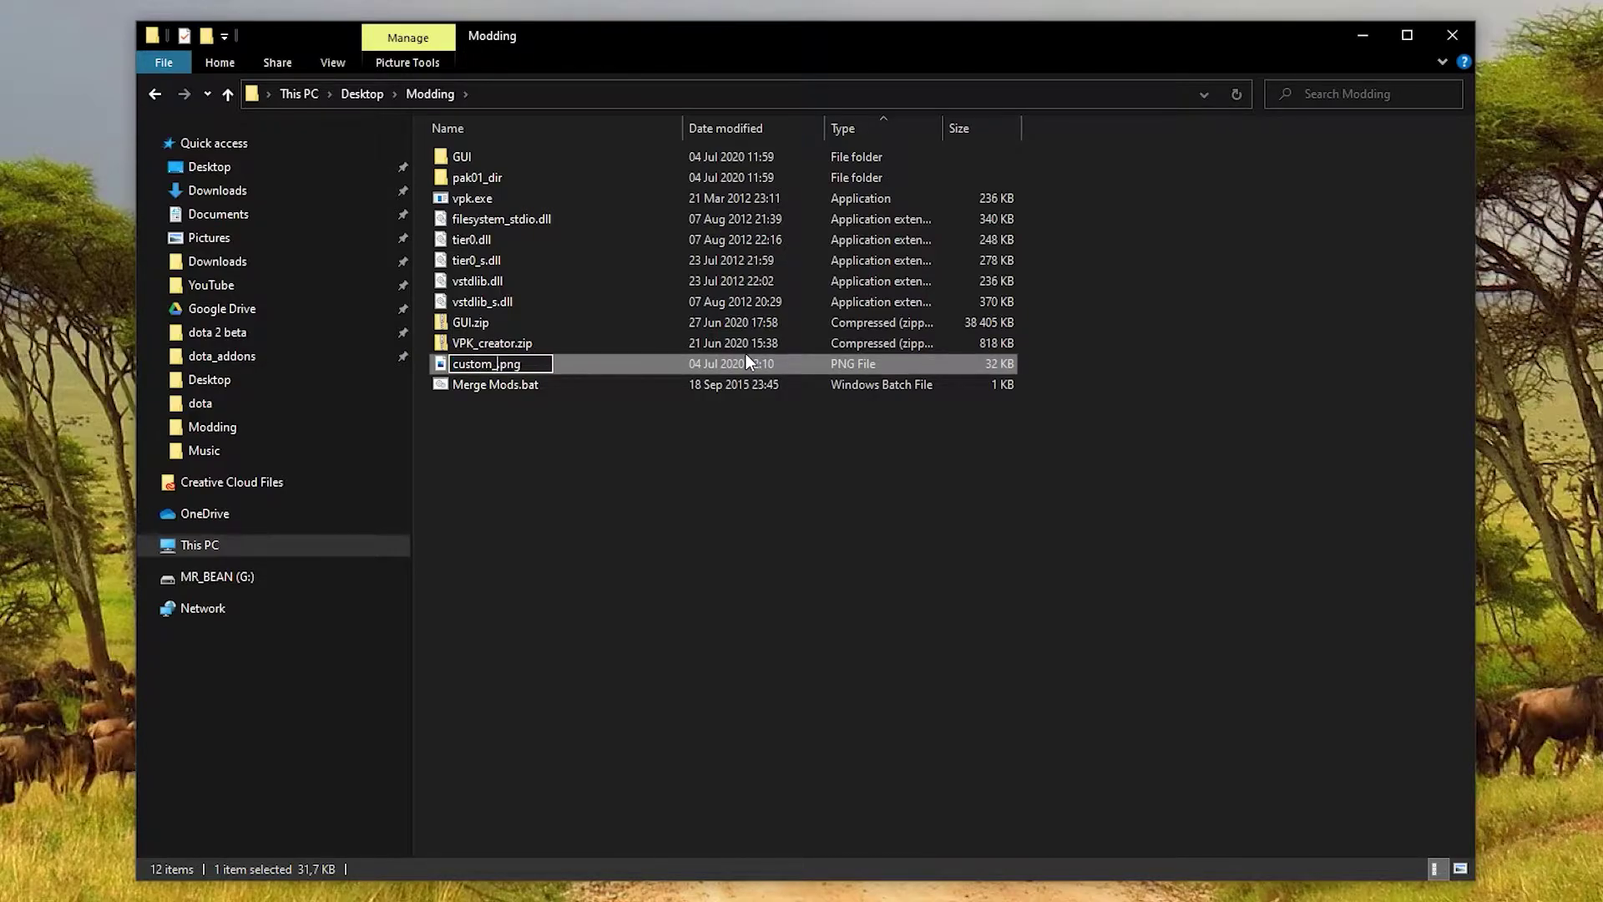
text(_slam)
key(Return)
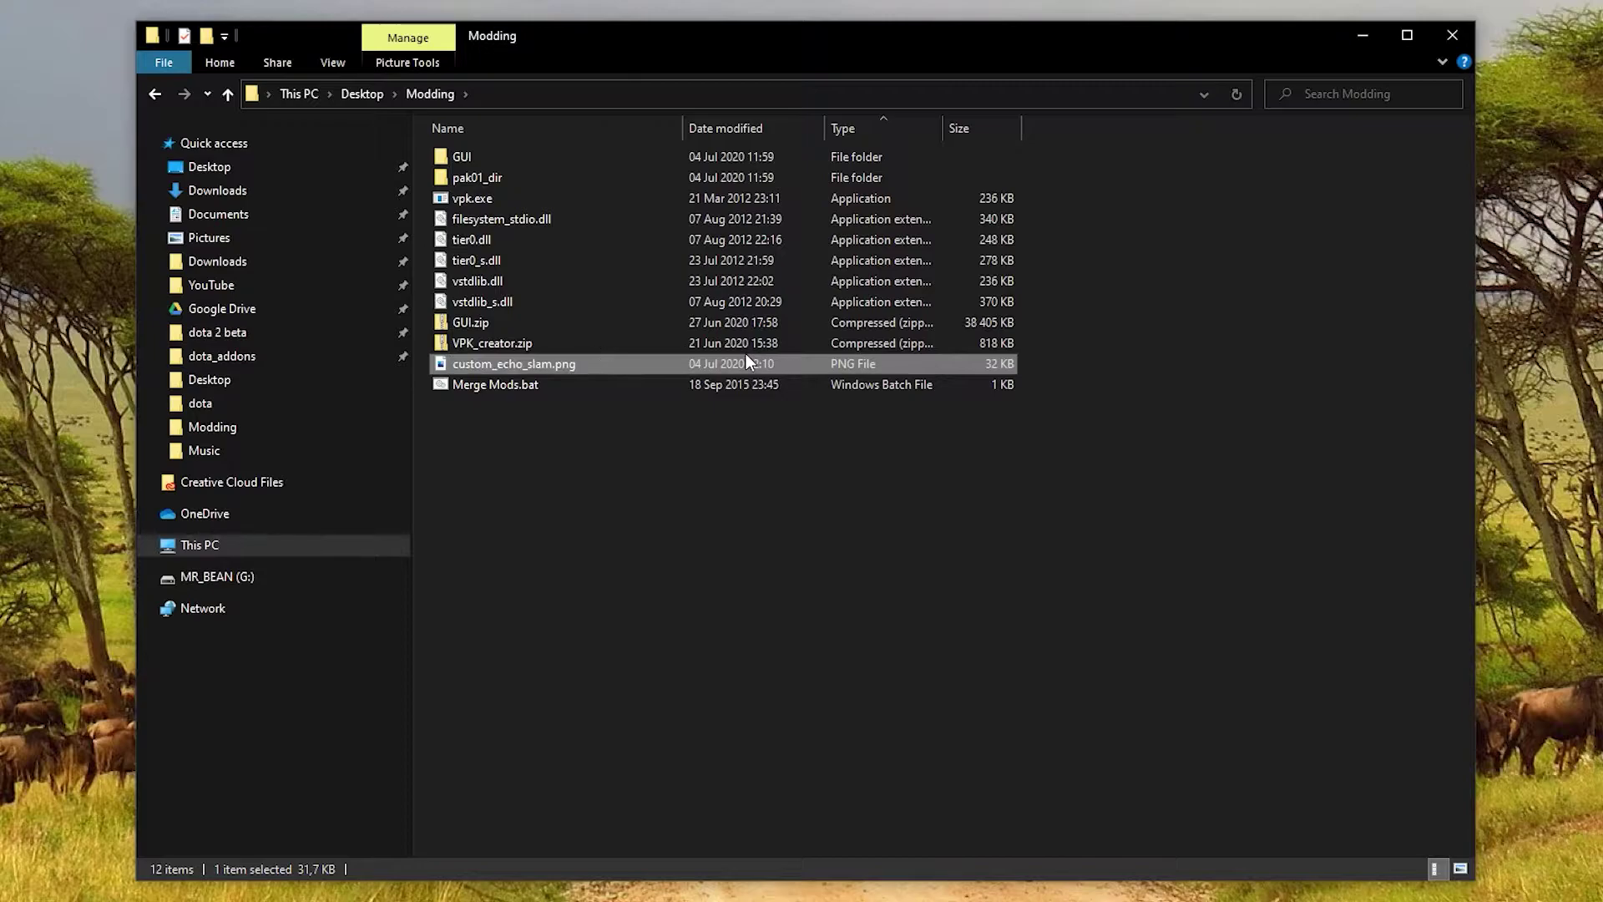
click(715, 422)
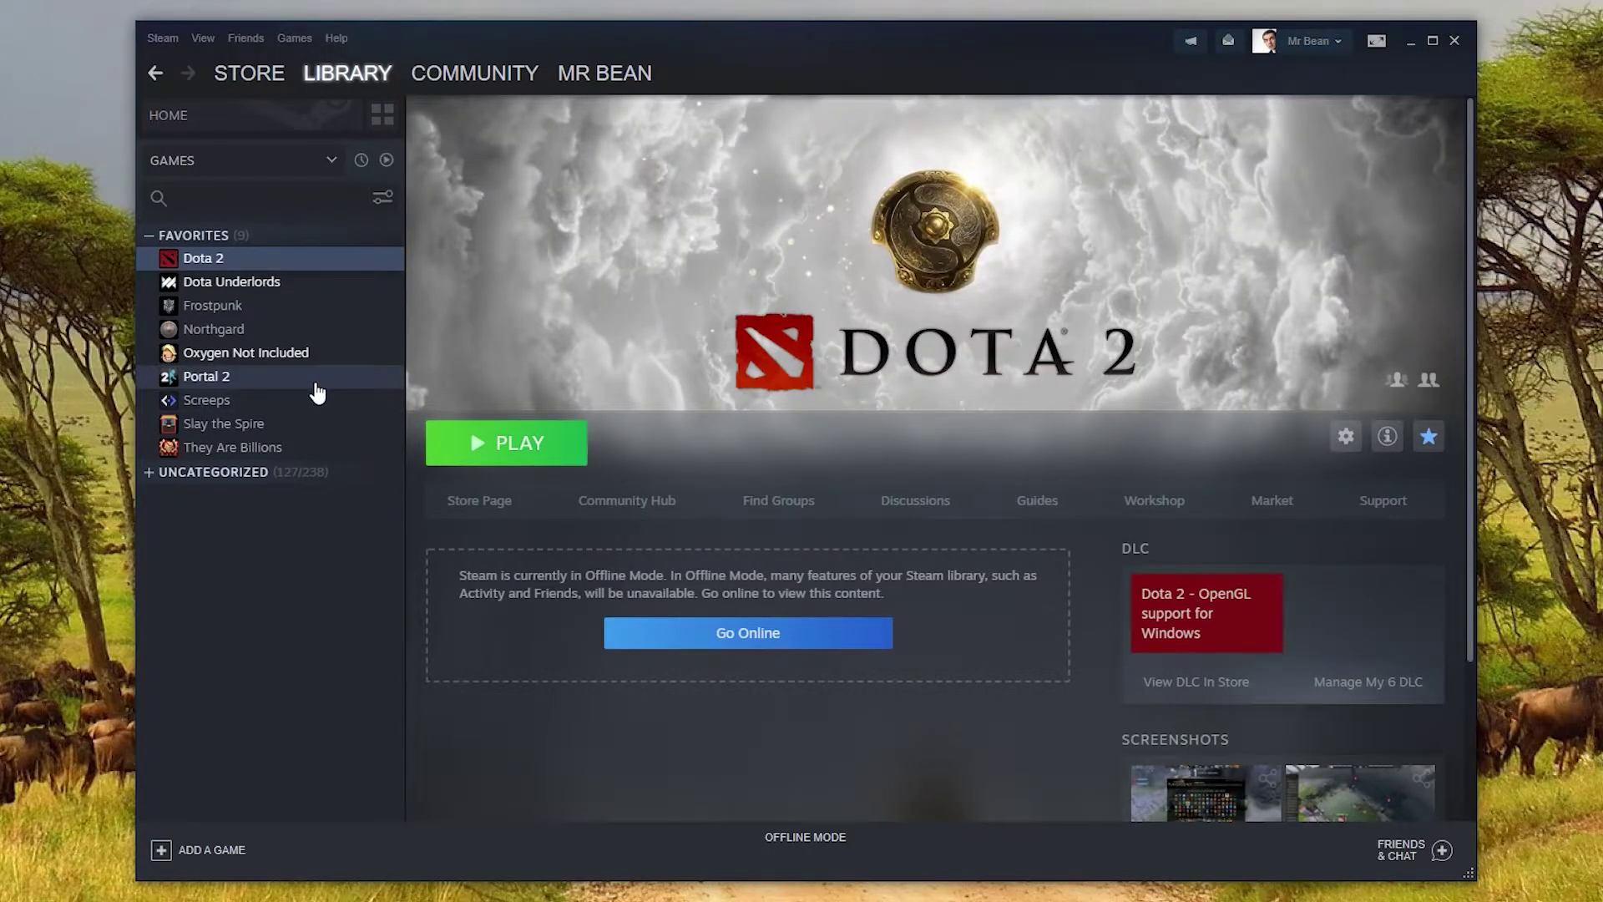
Launch Dota 2 - Tools from the Steam library, then close the Steam window.
double_click(212, 263)
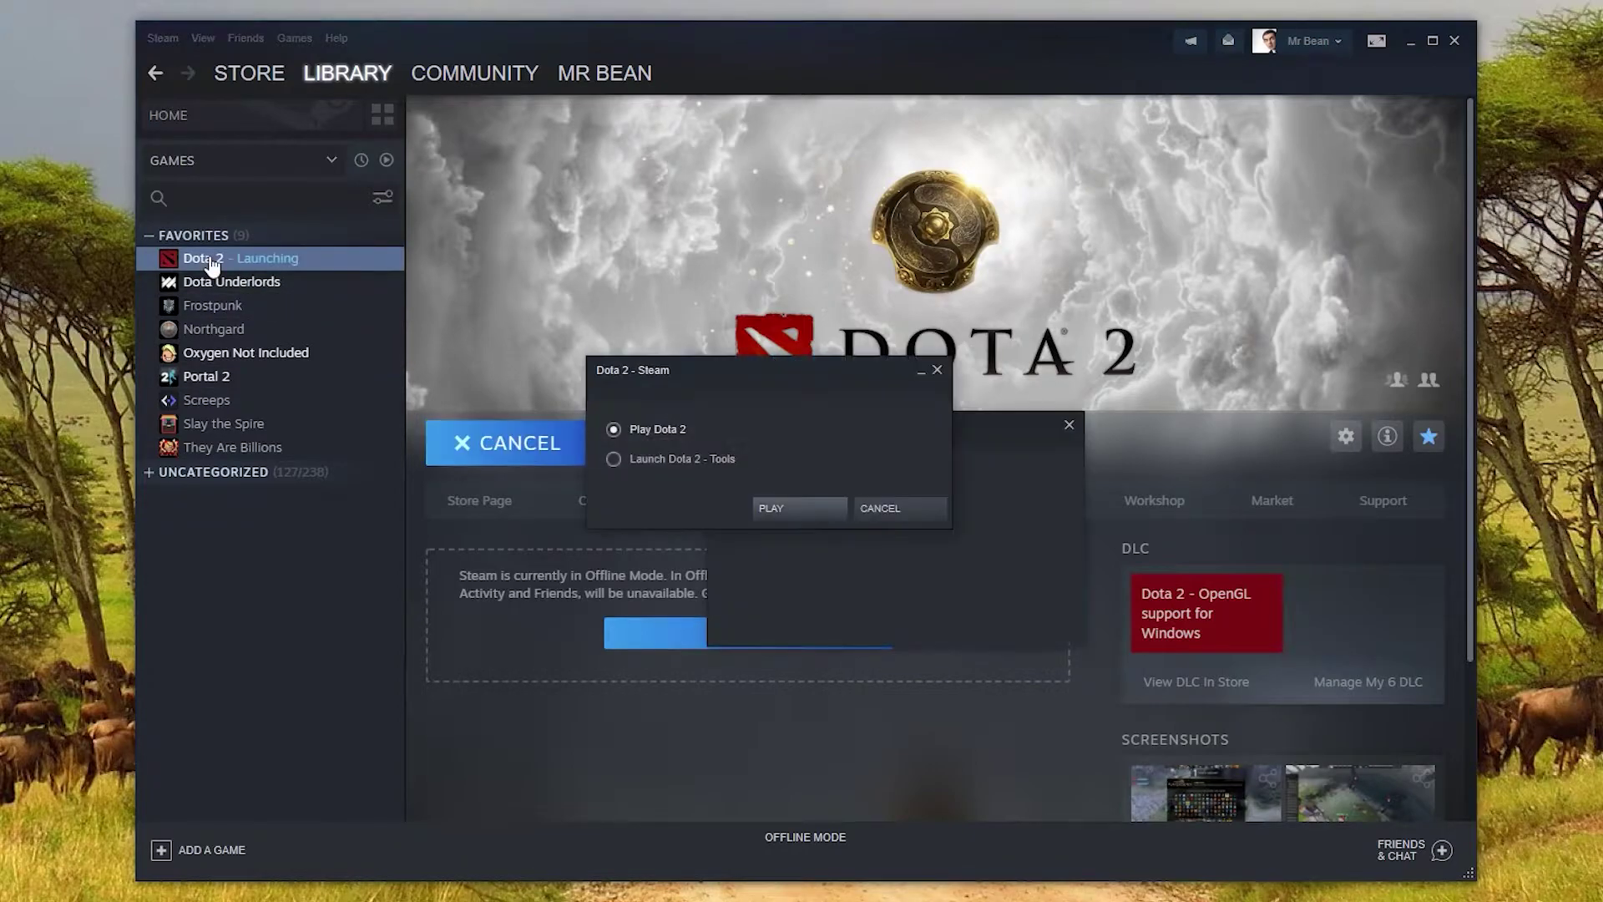
click(698, 464)
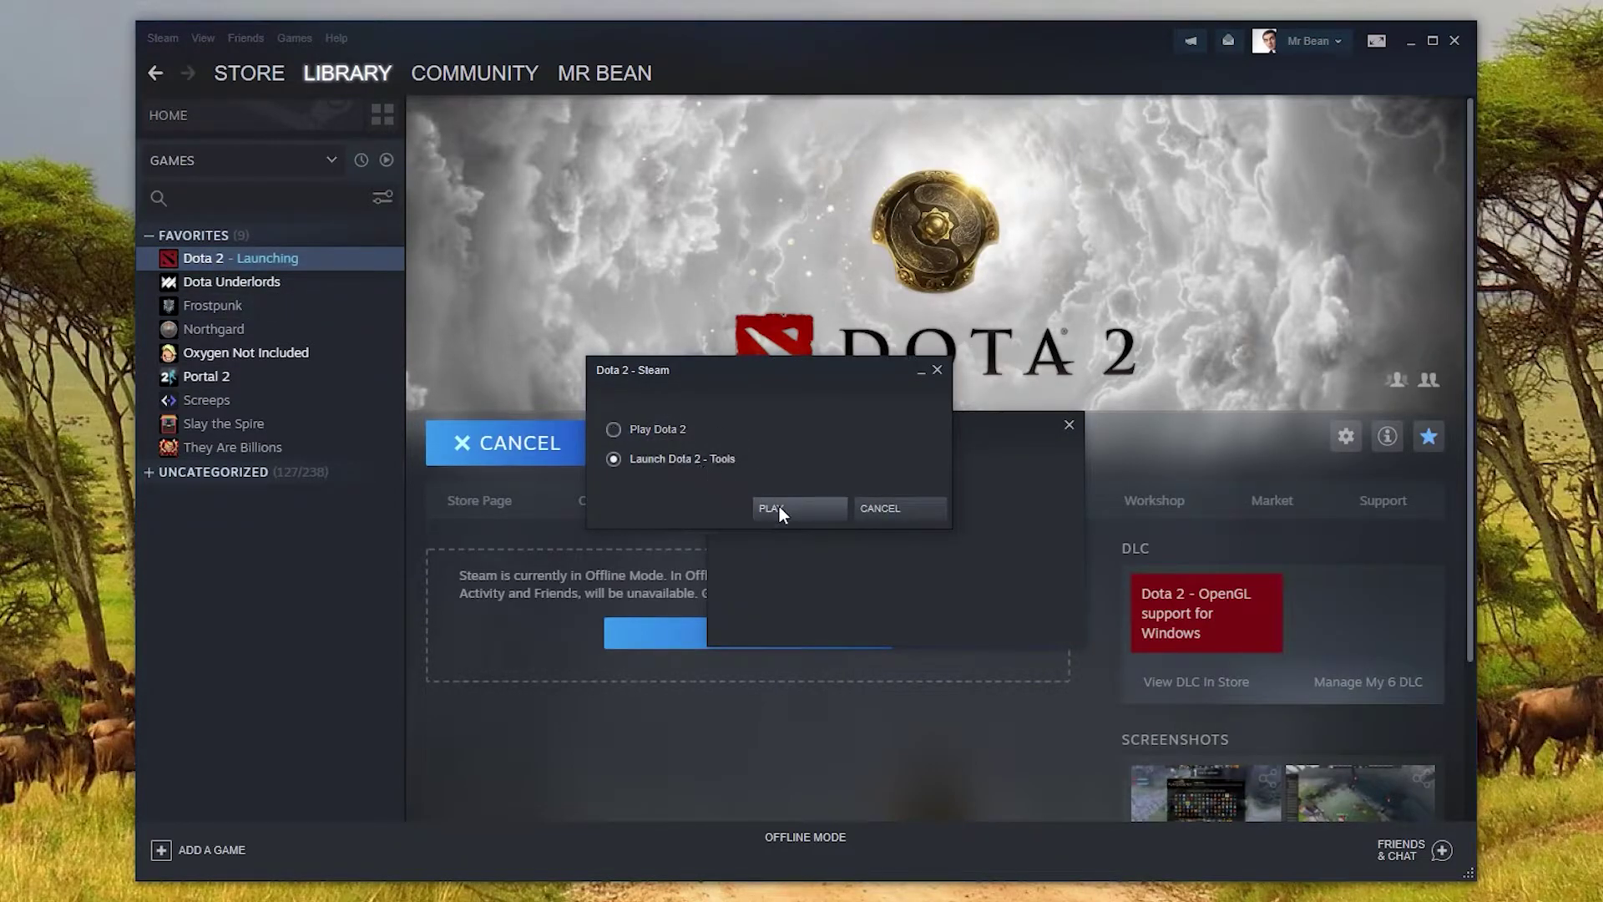
click(779, 506)
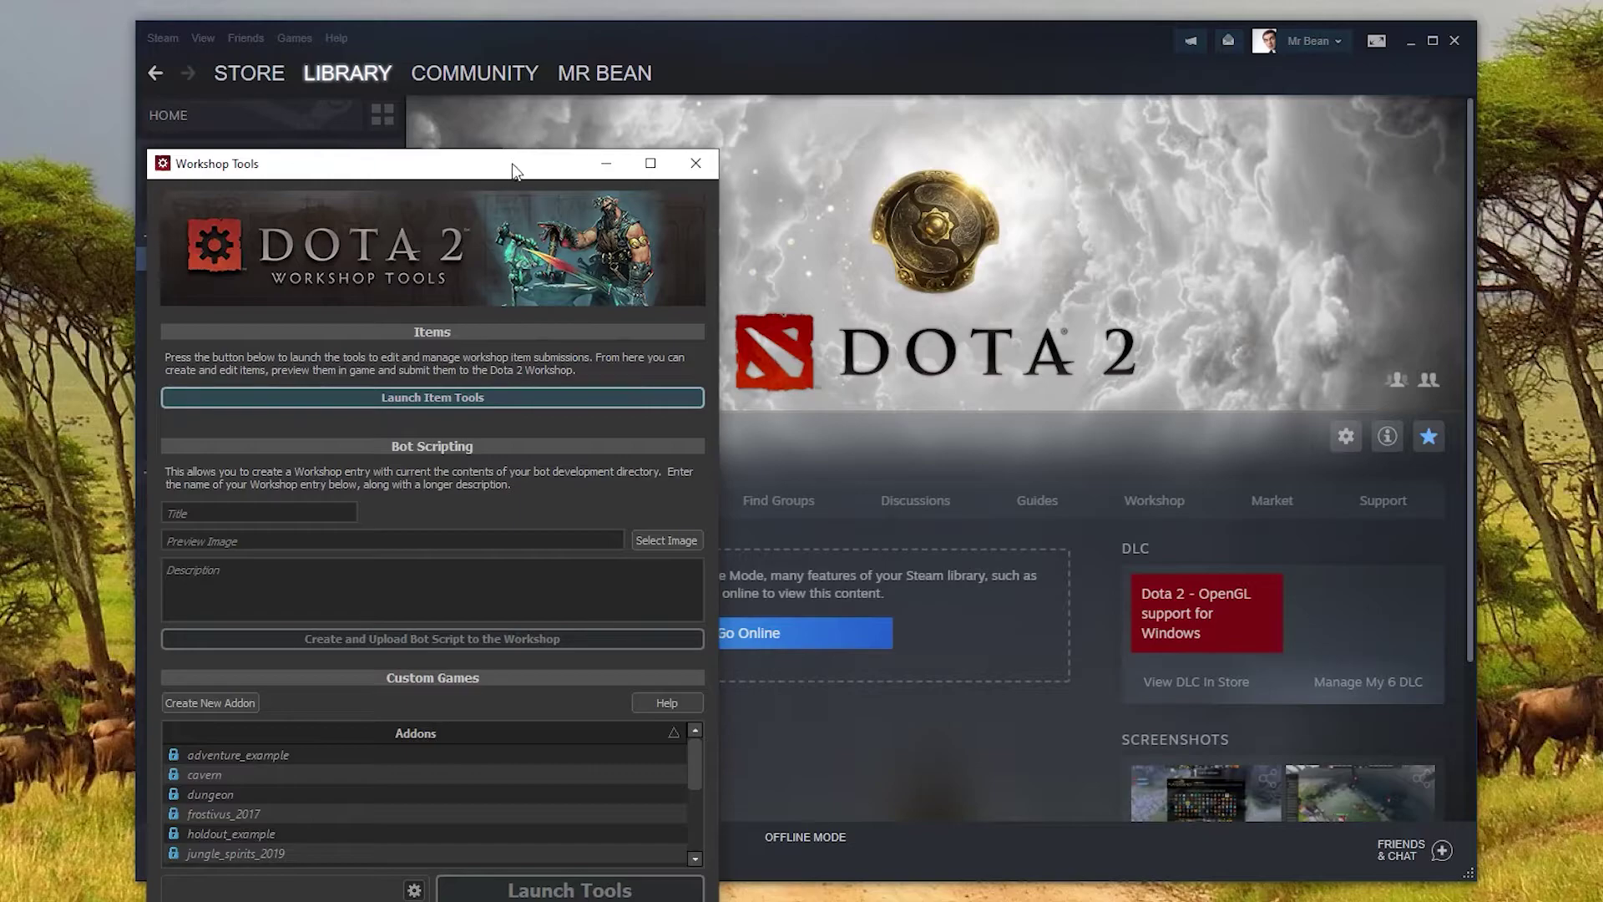
drag(534, 167, 1003, 94)
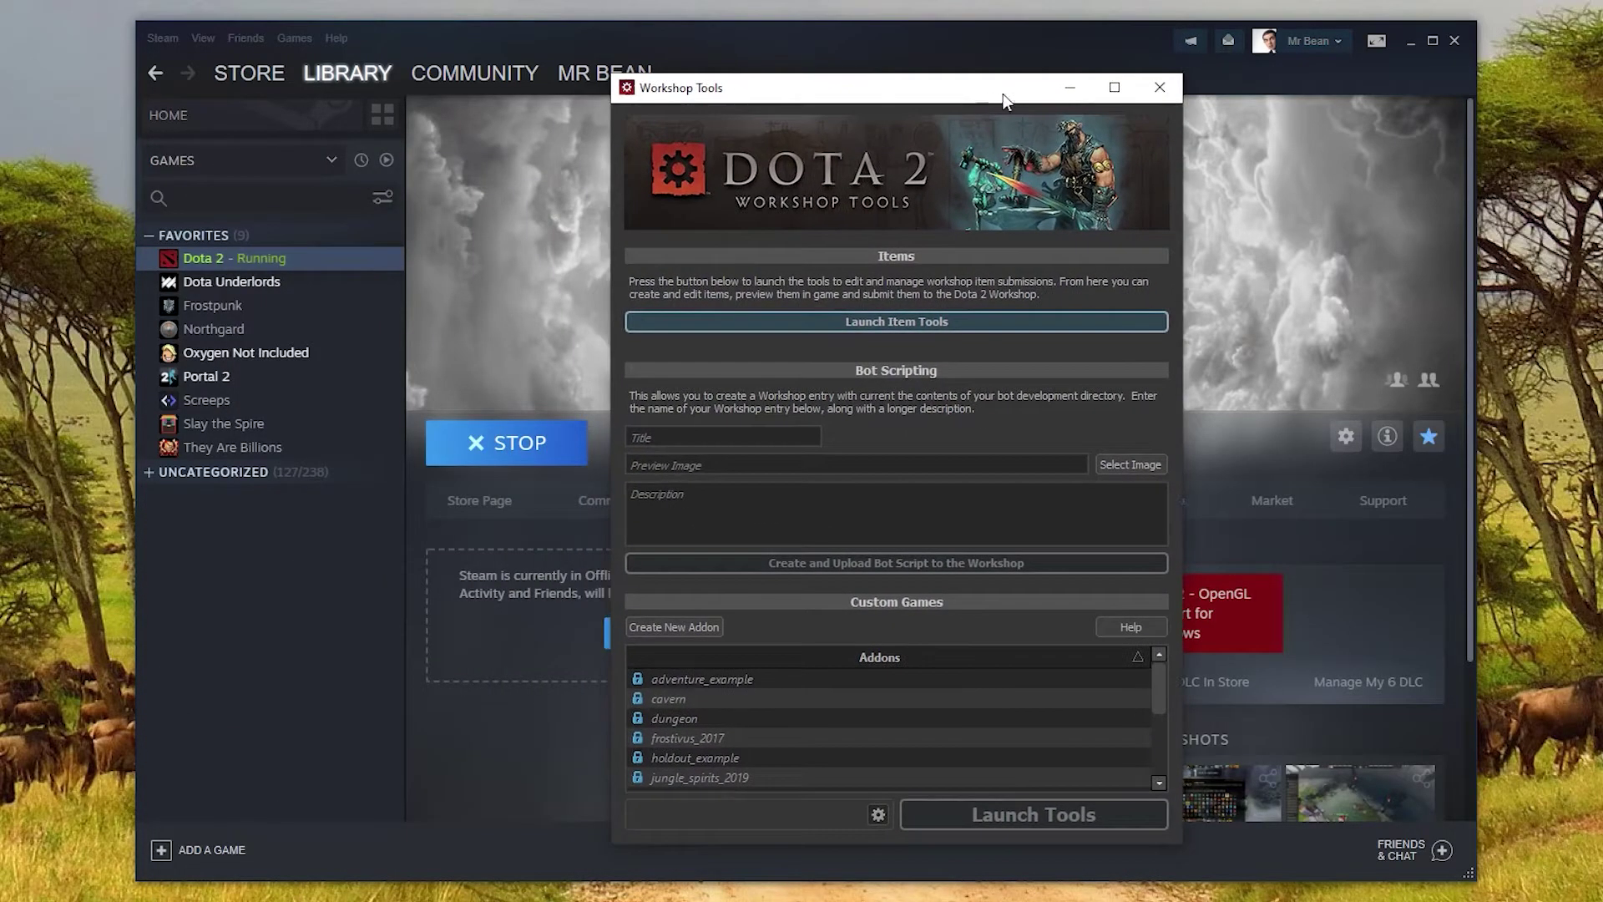
click(1454, 41)
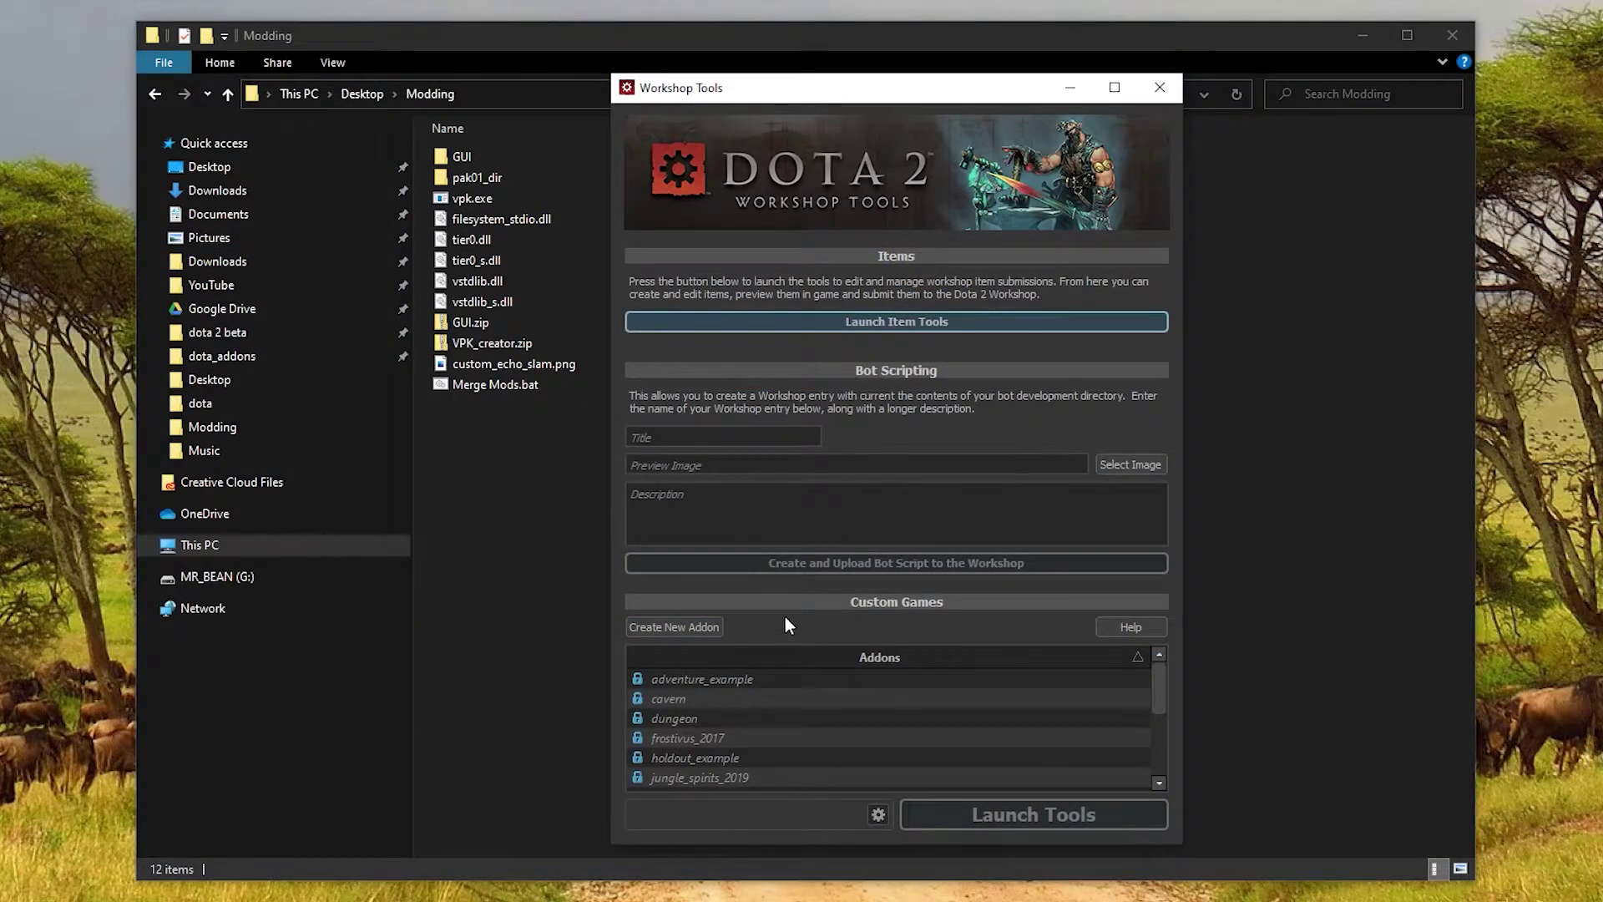
Create a new custom game addon named pepeg.
click(679, 626)
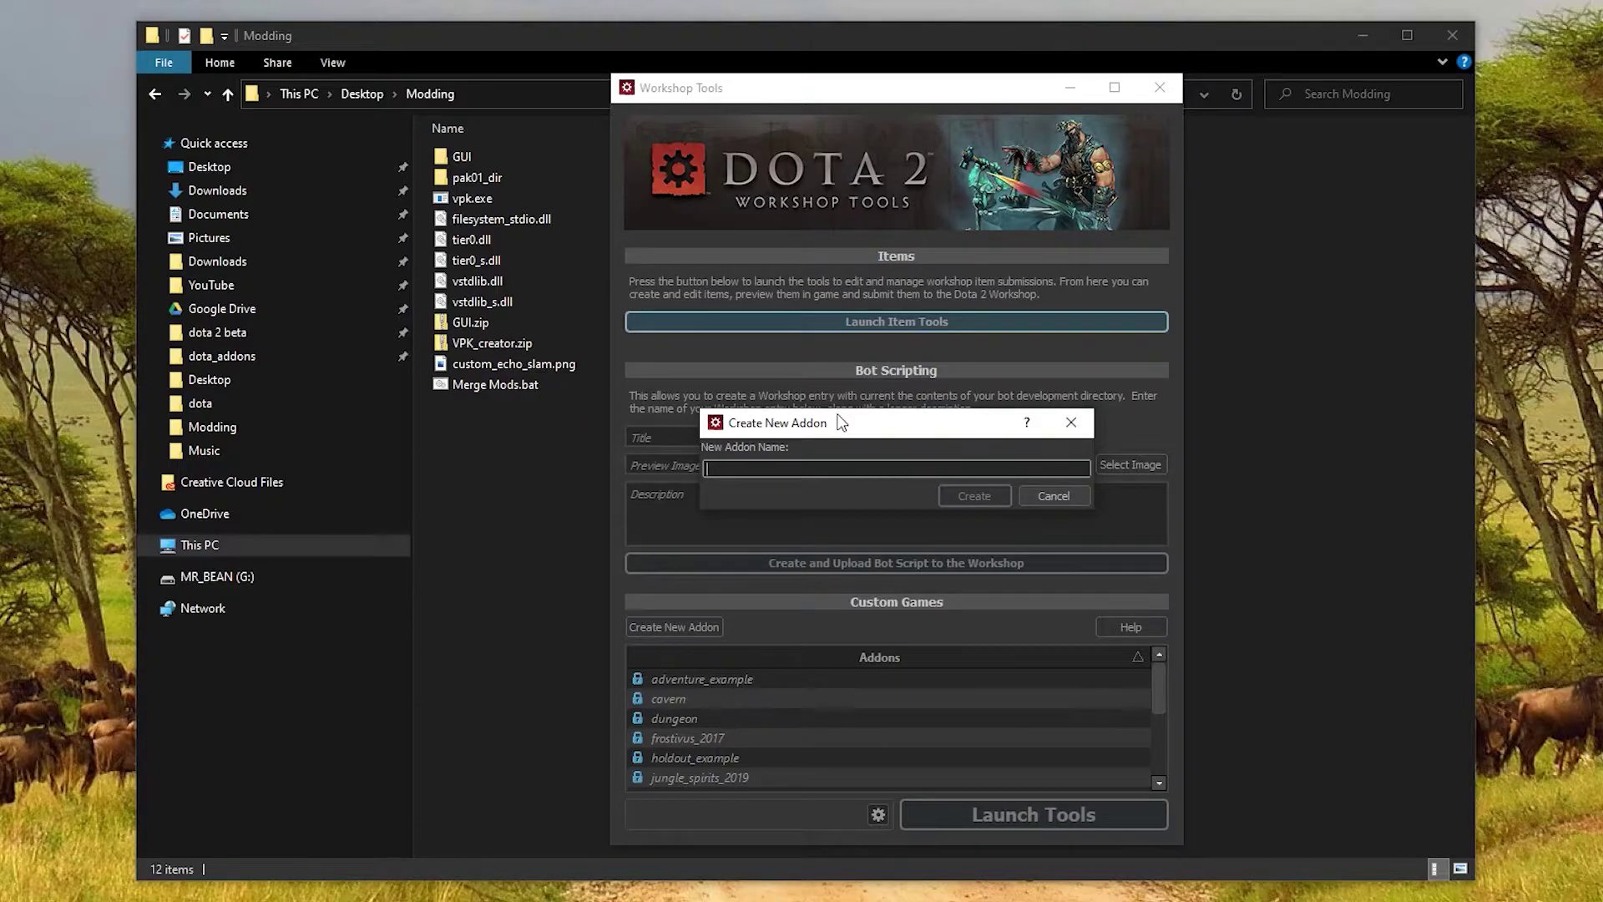
text(pepeg)
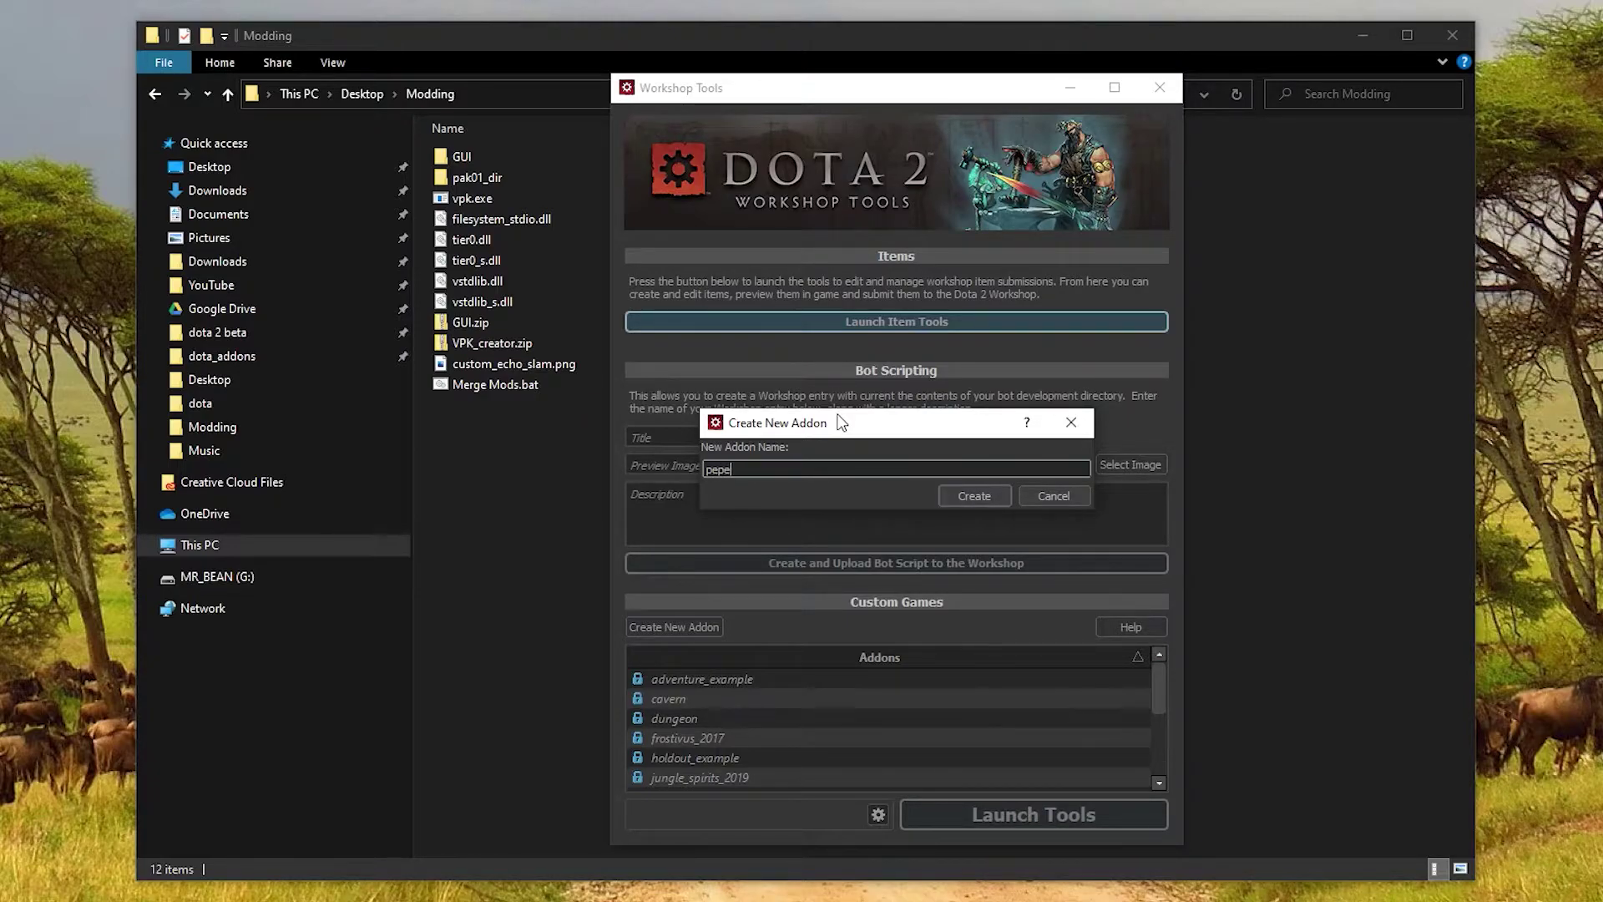
click(960, 496)
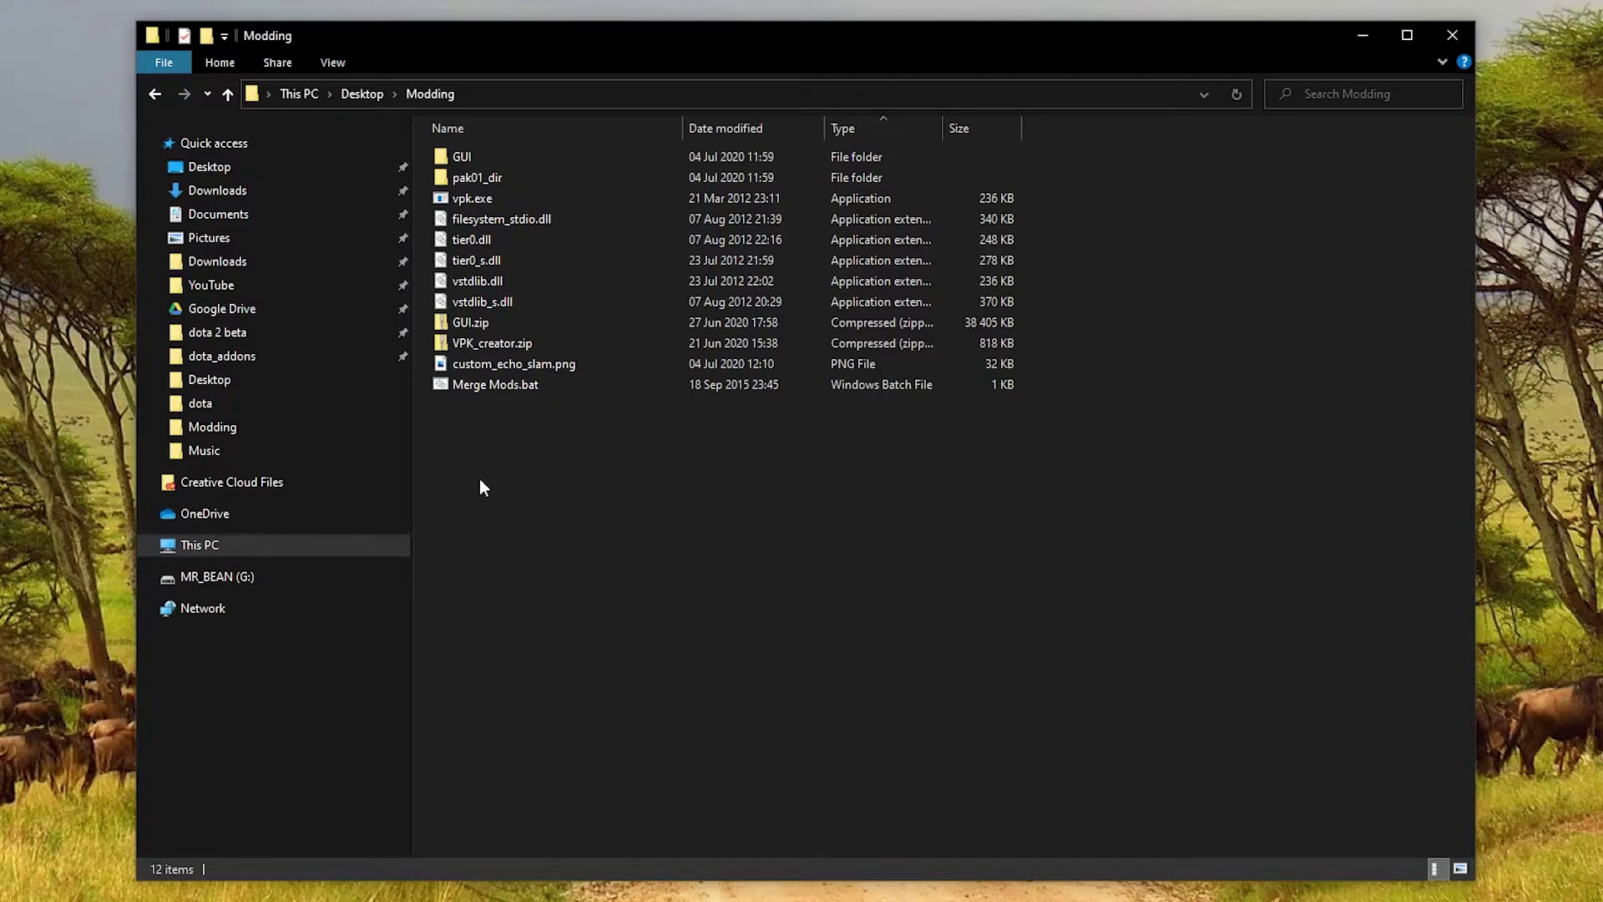
Take custom_echo_slam.png and browse to dota 2 beta\content\dota_addons\pepeg.
click(483, 367)
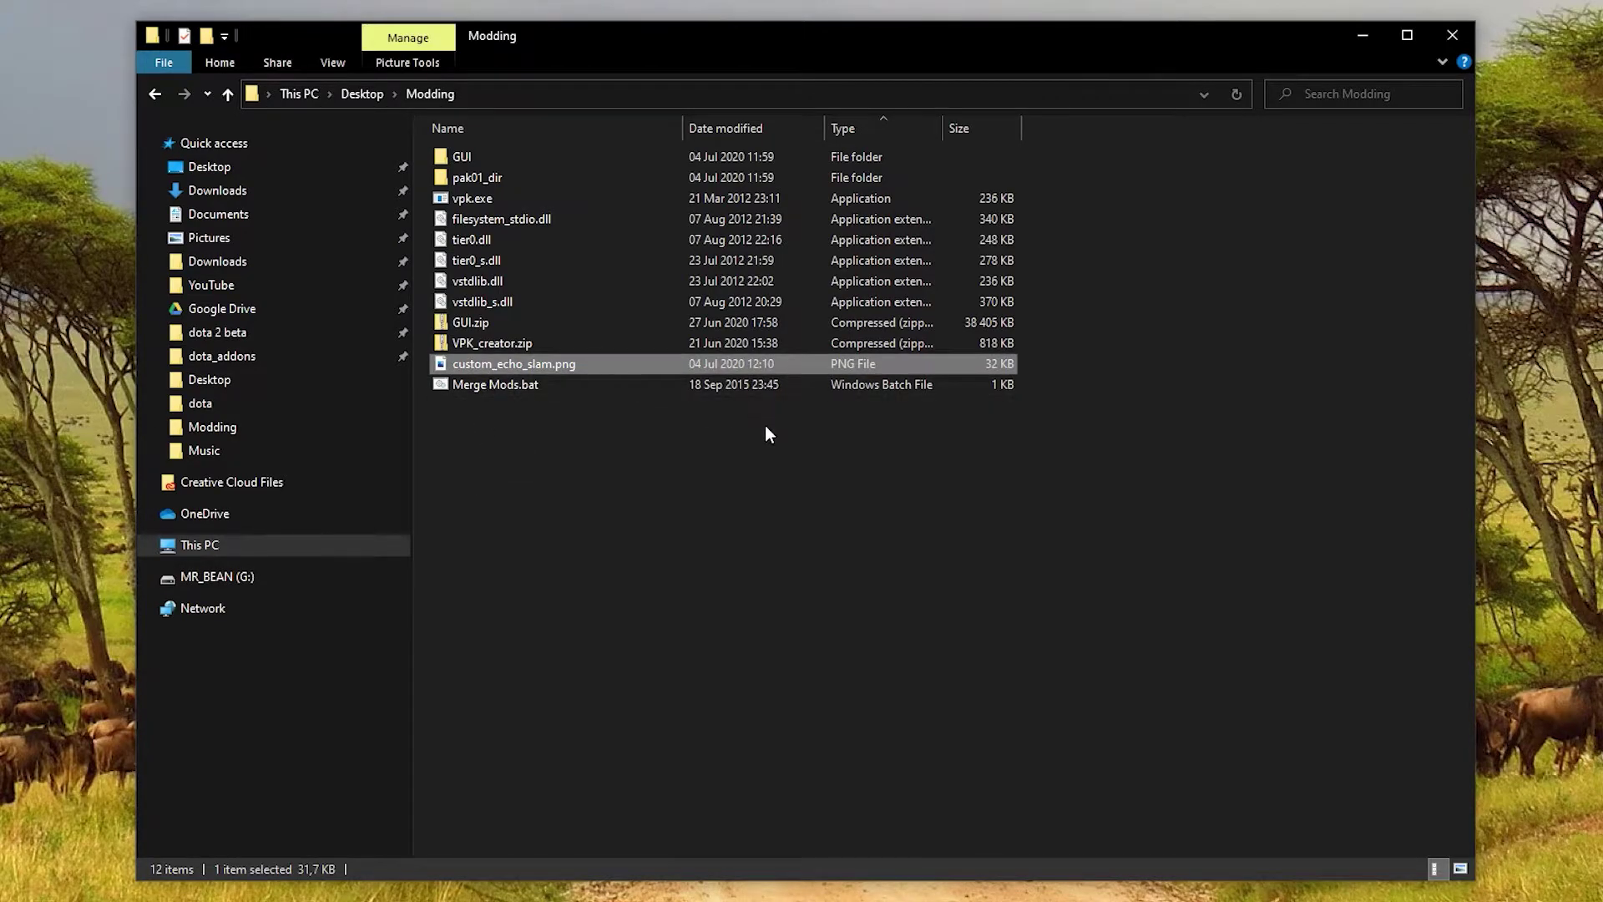
click(266, 335)
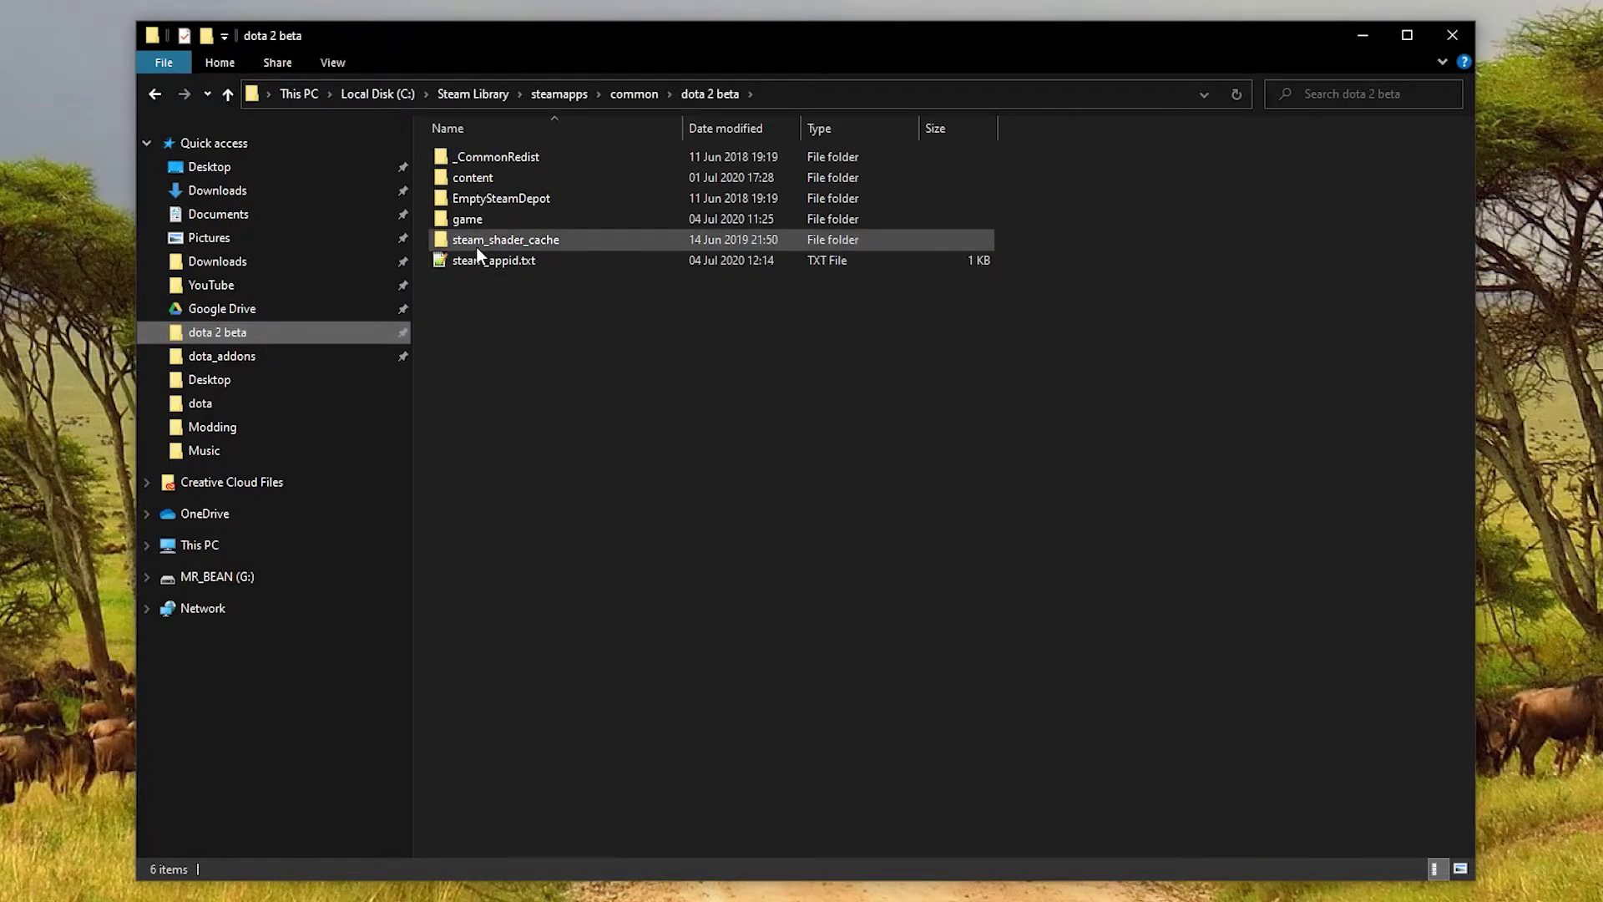
double_click(457, 178)
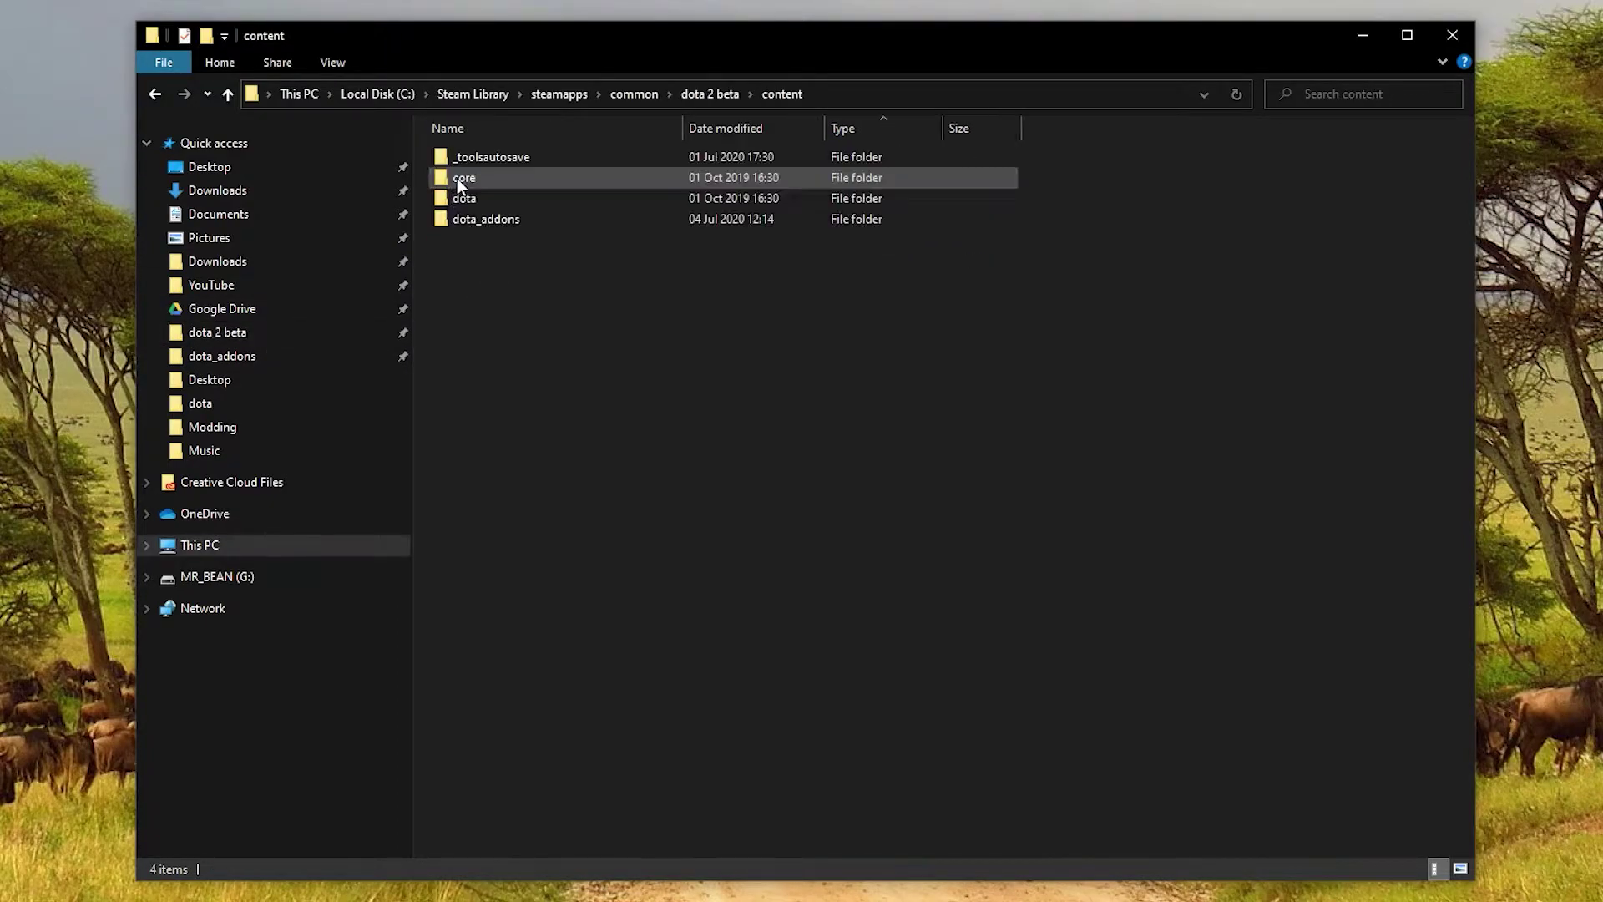
double_click(480, 219)
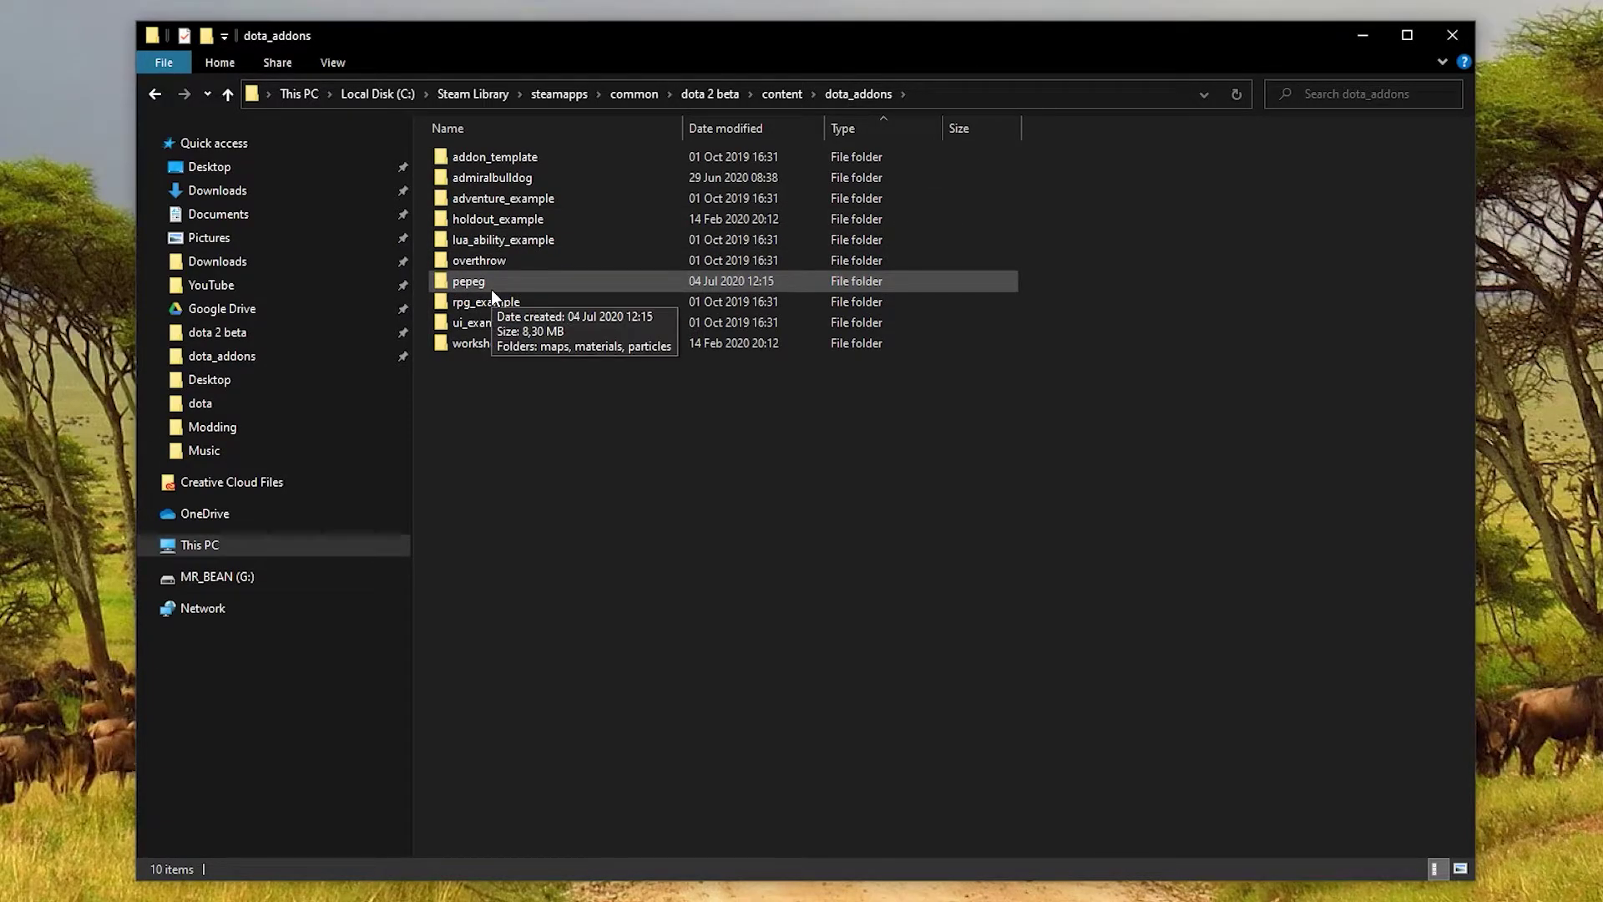
double_click(492, 292)
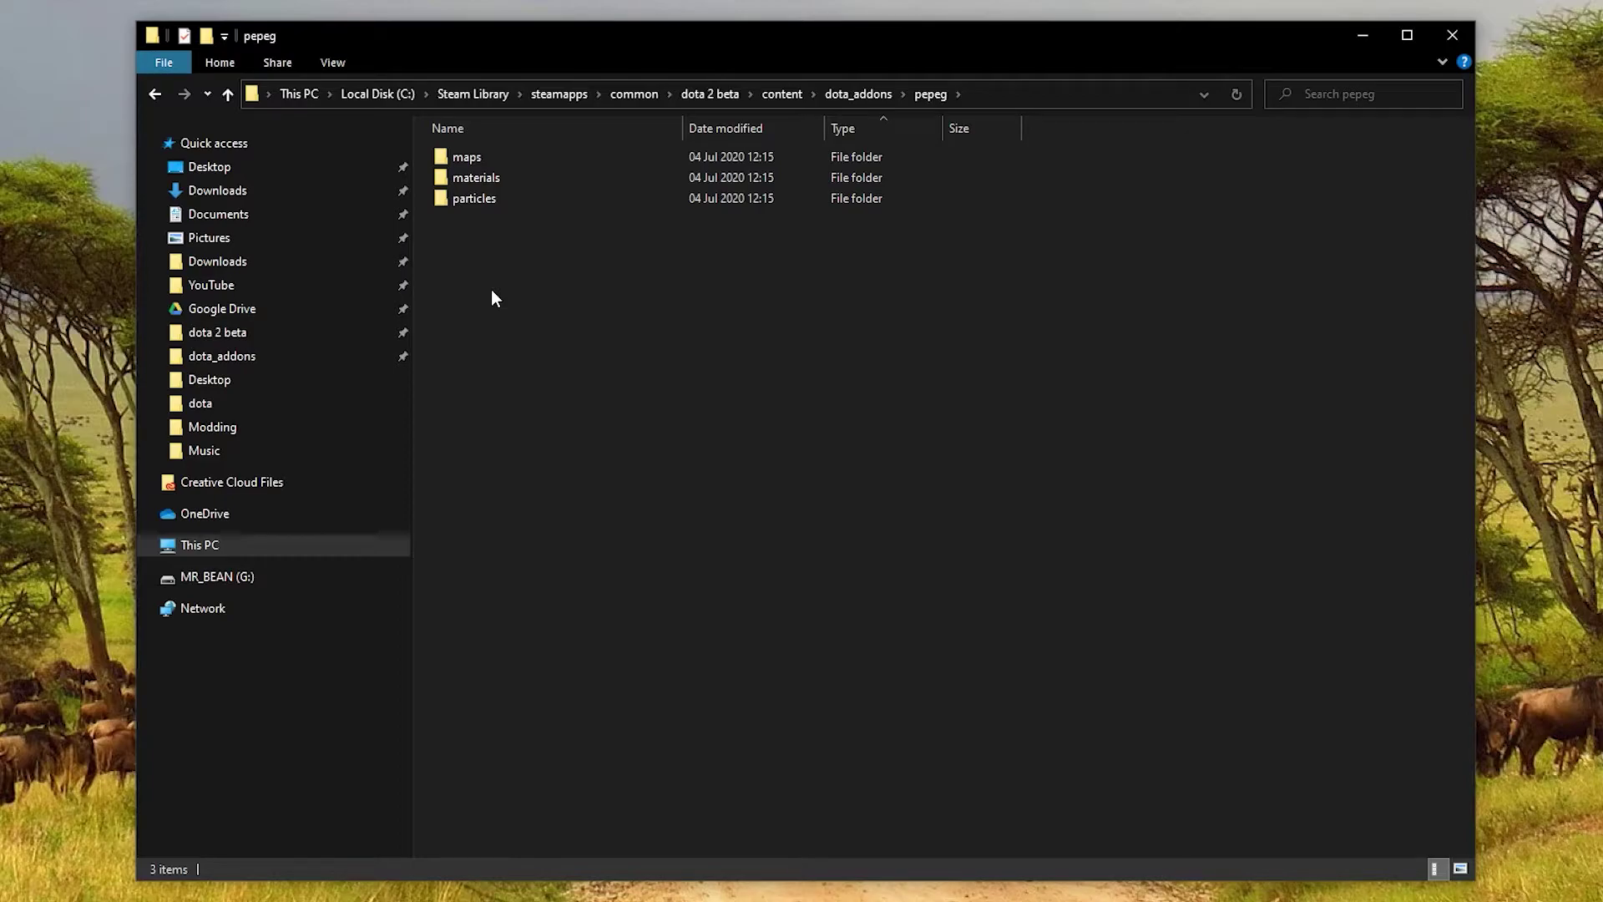
Create nested panorama\images folders in pepeg and paste custom_echo_slam.png into images.
key(ctrl+shift+n)
text(panorama)
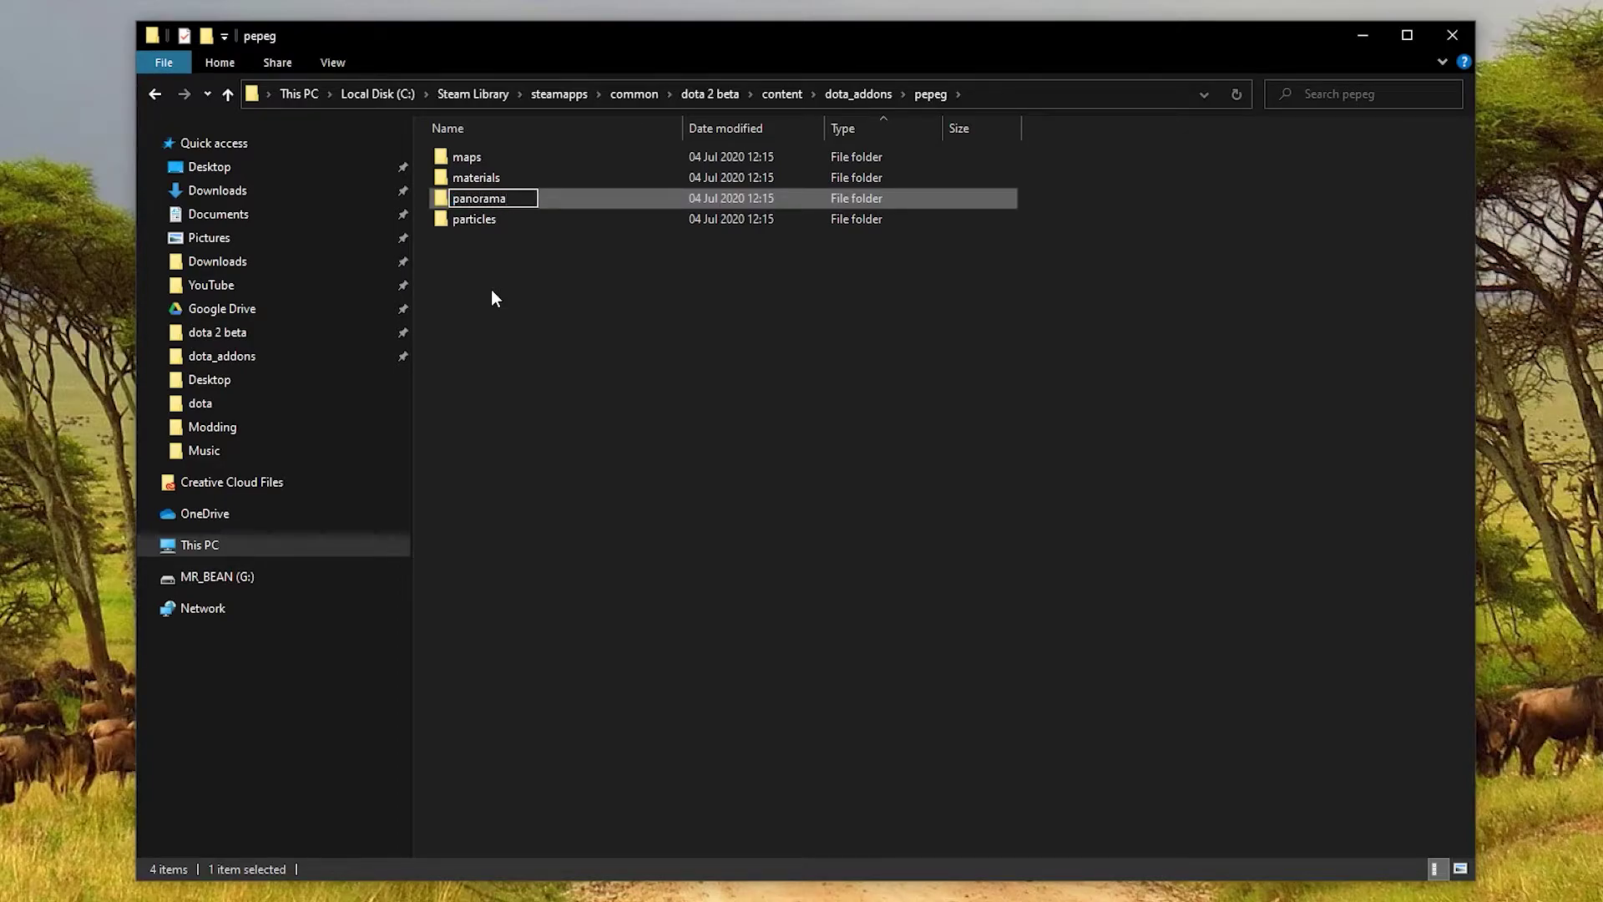
key(Return)
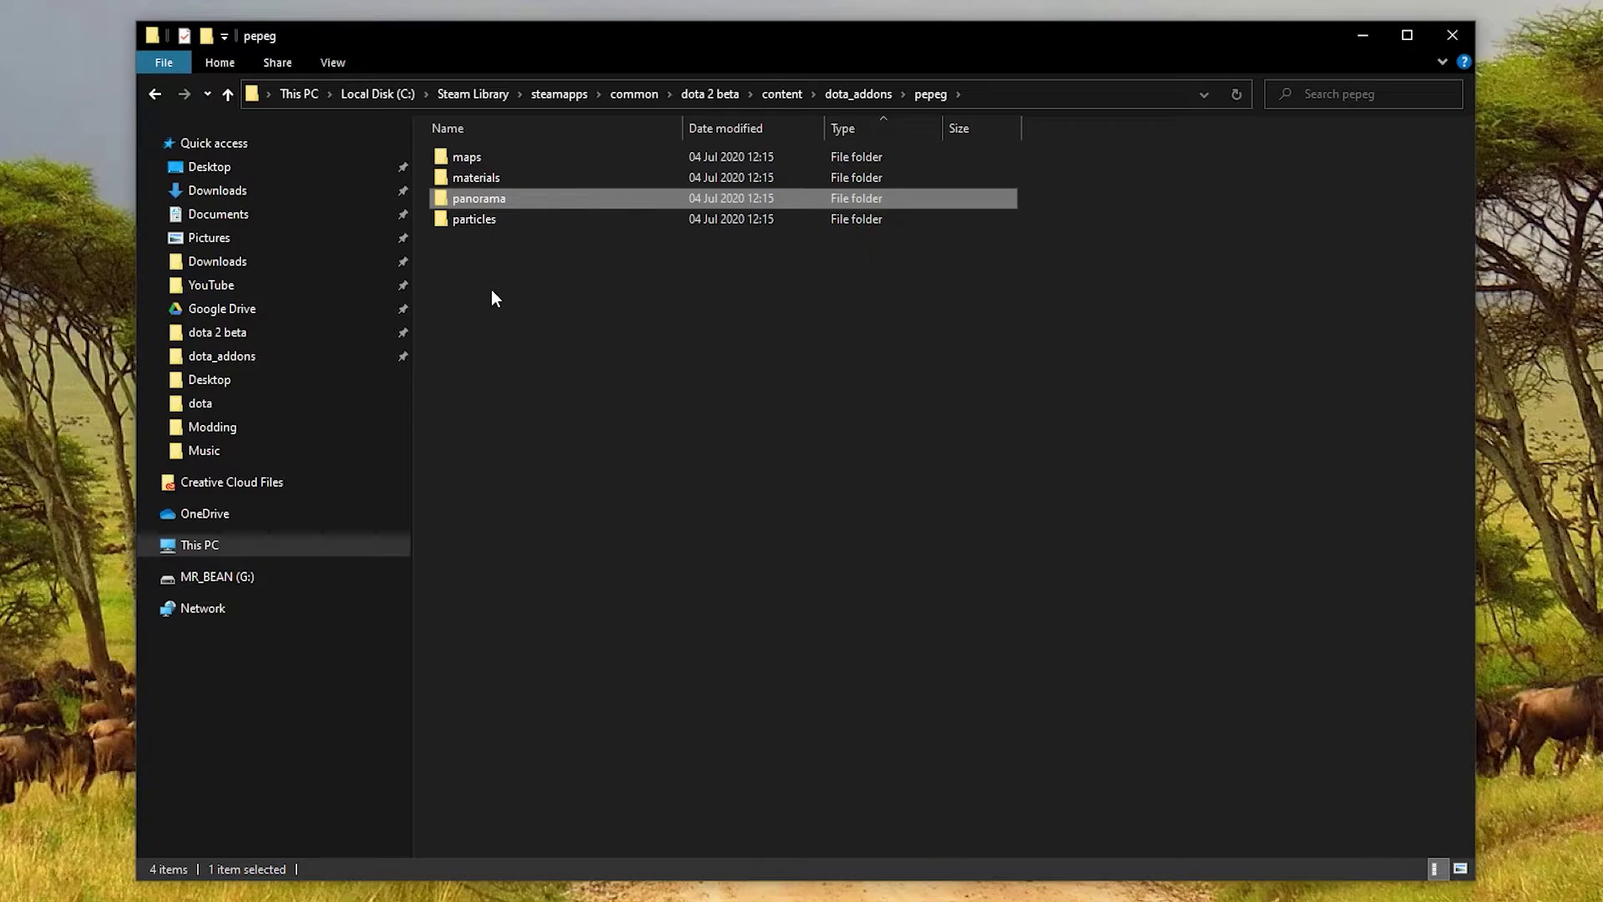
key(Return)
key(ctrl+shift+n)
text(ima)
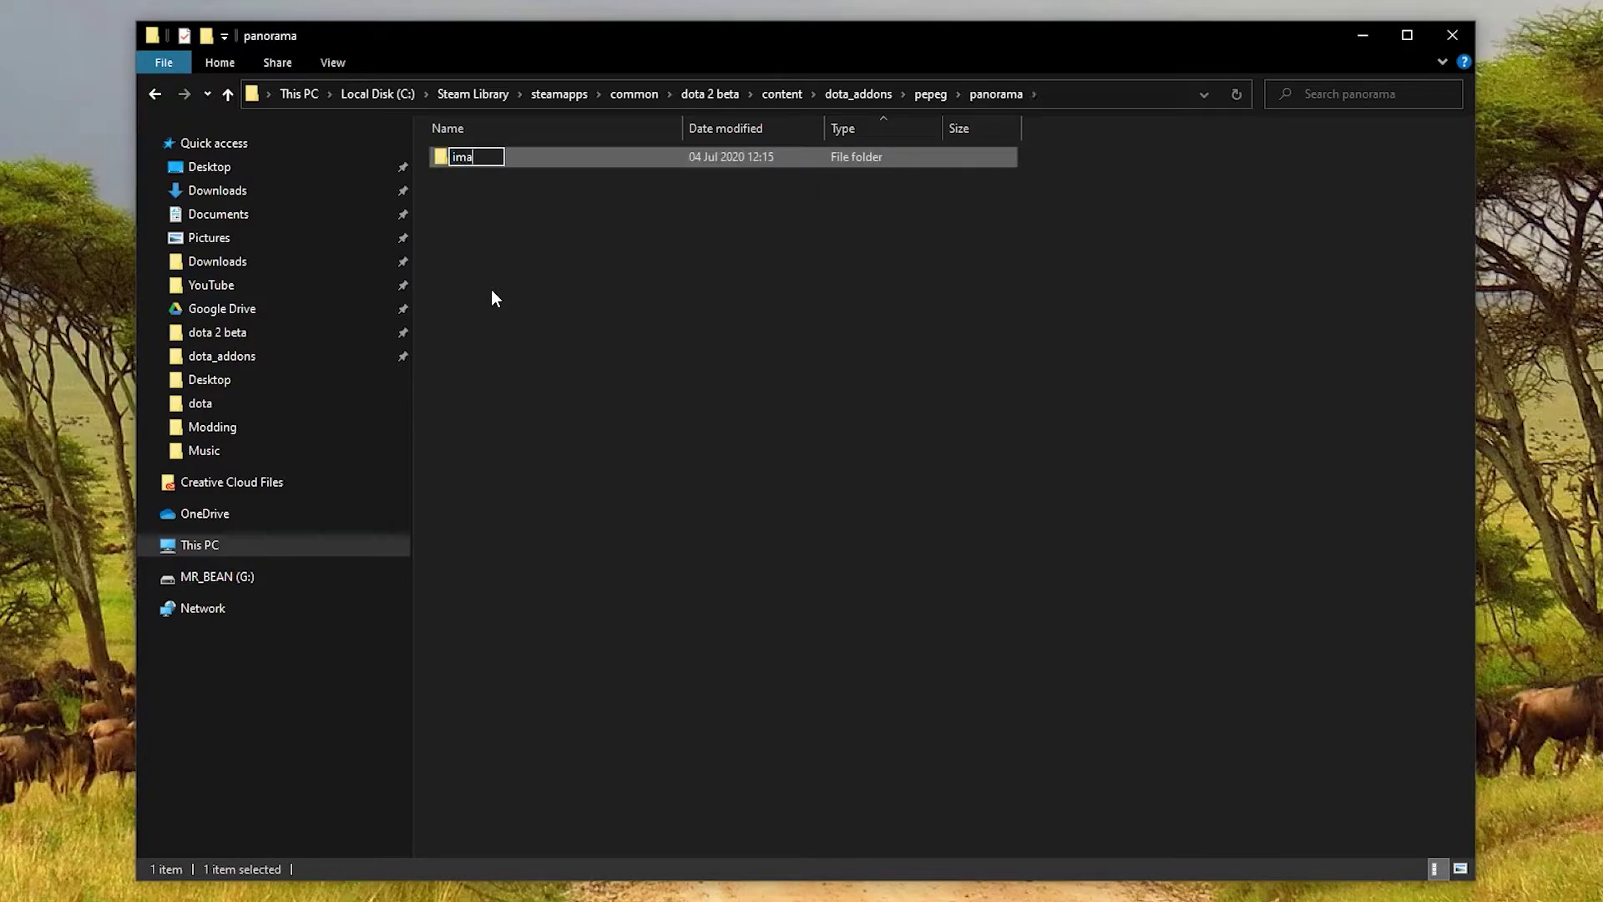
text(ges)
key(Return)
key(Return)
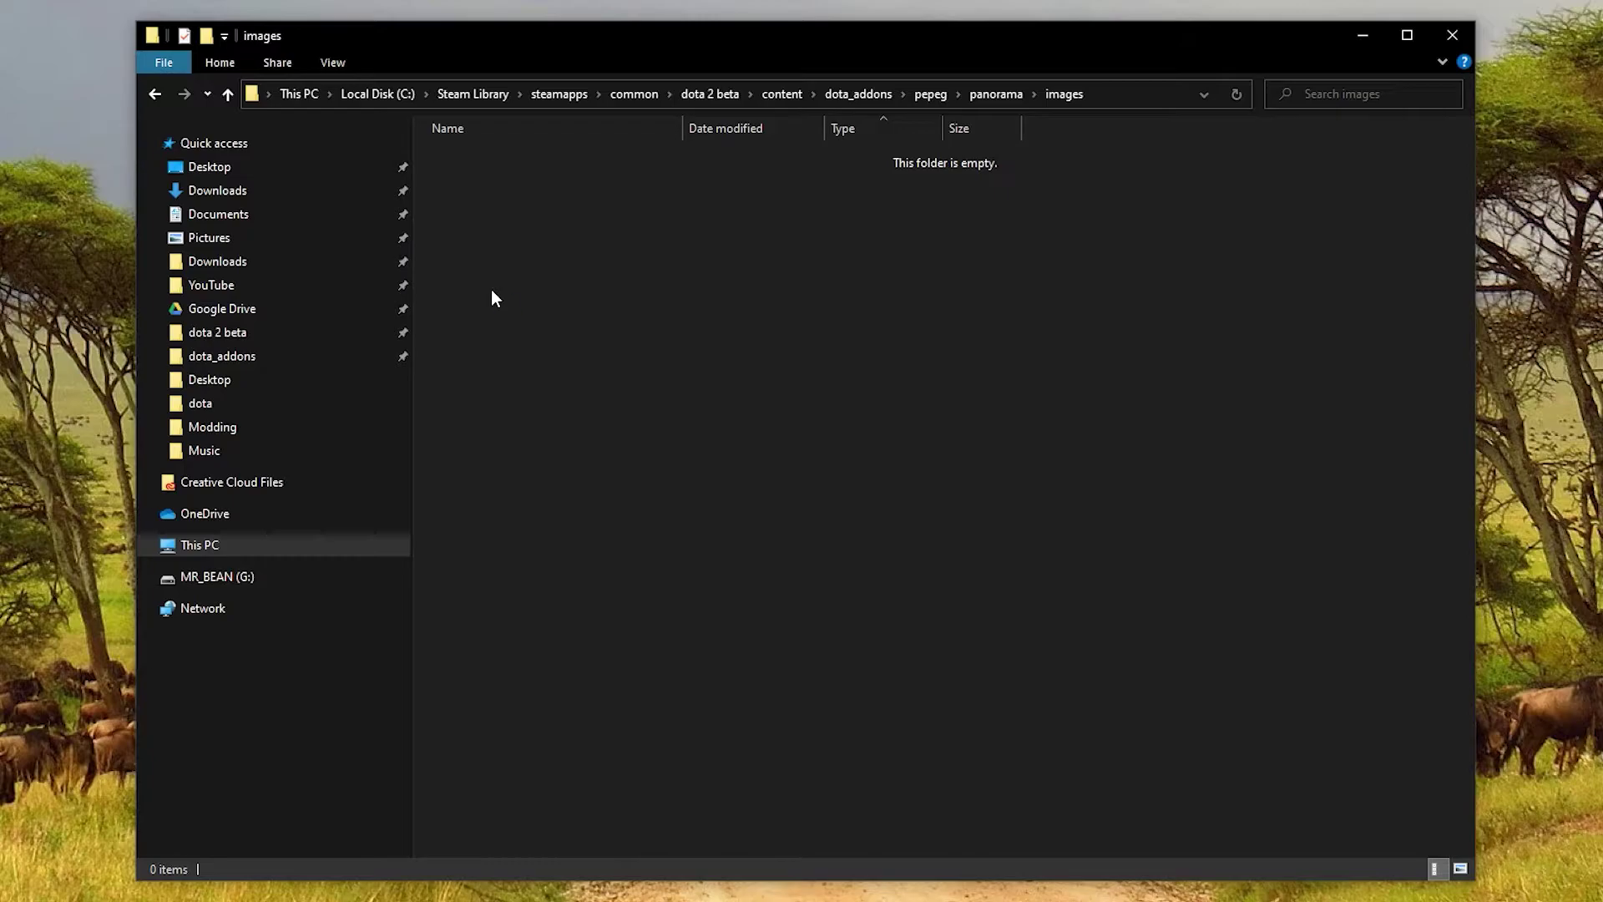
key(ctrl+v)
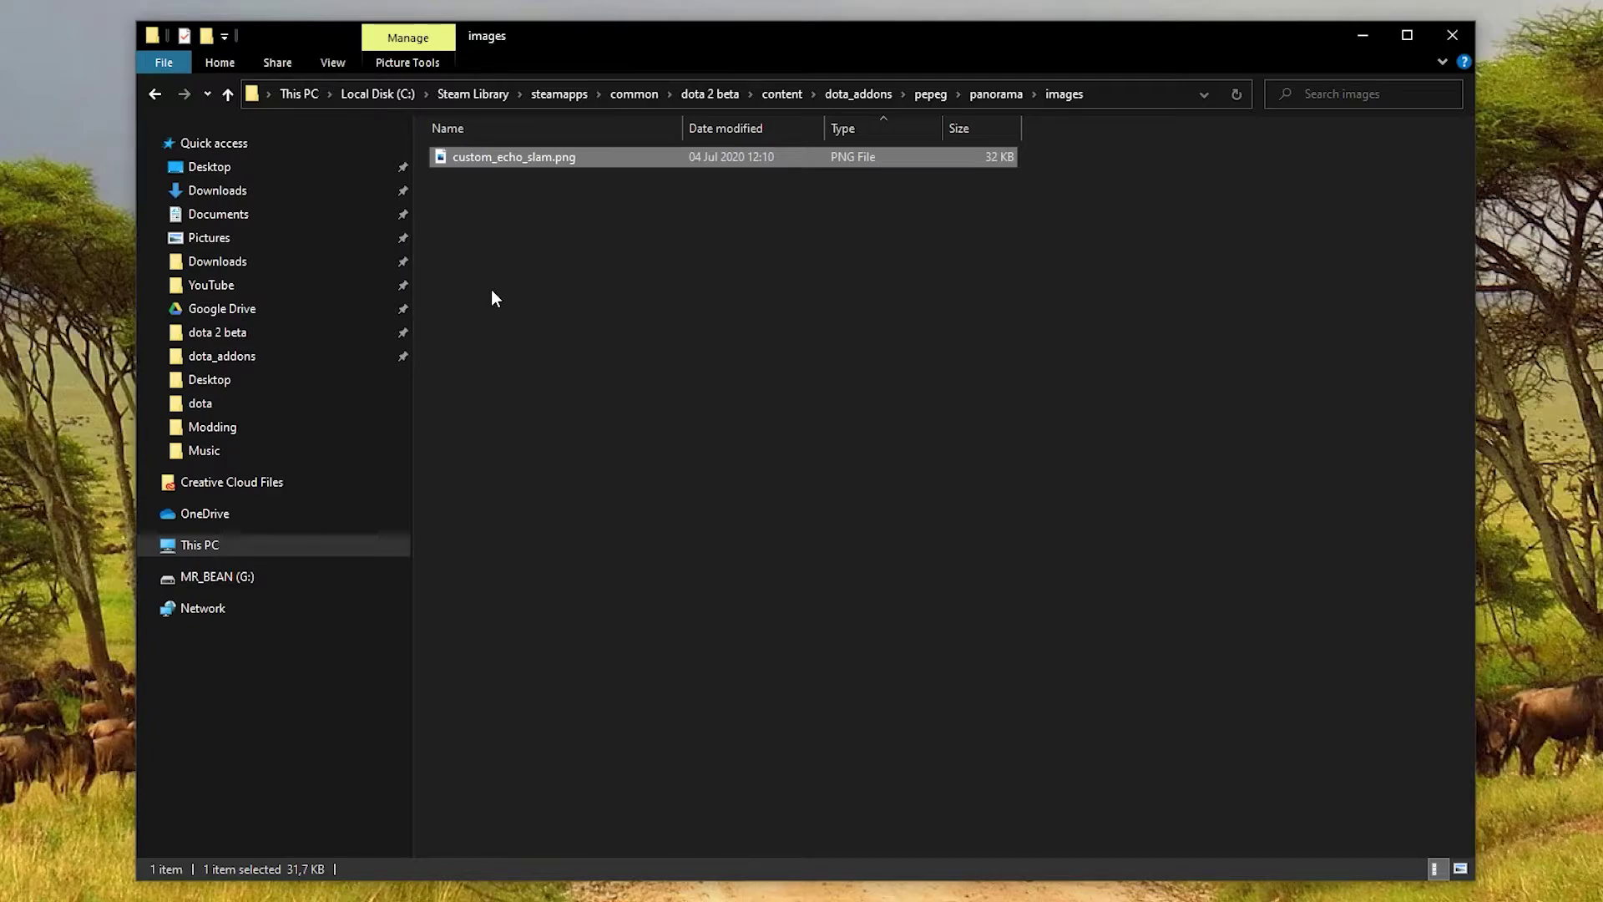
Check whether file name extensions are shown in the images folder.
click(492, 290)
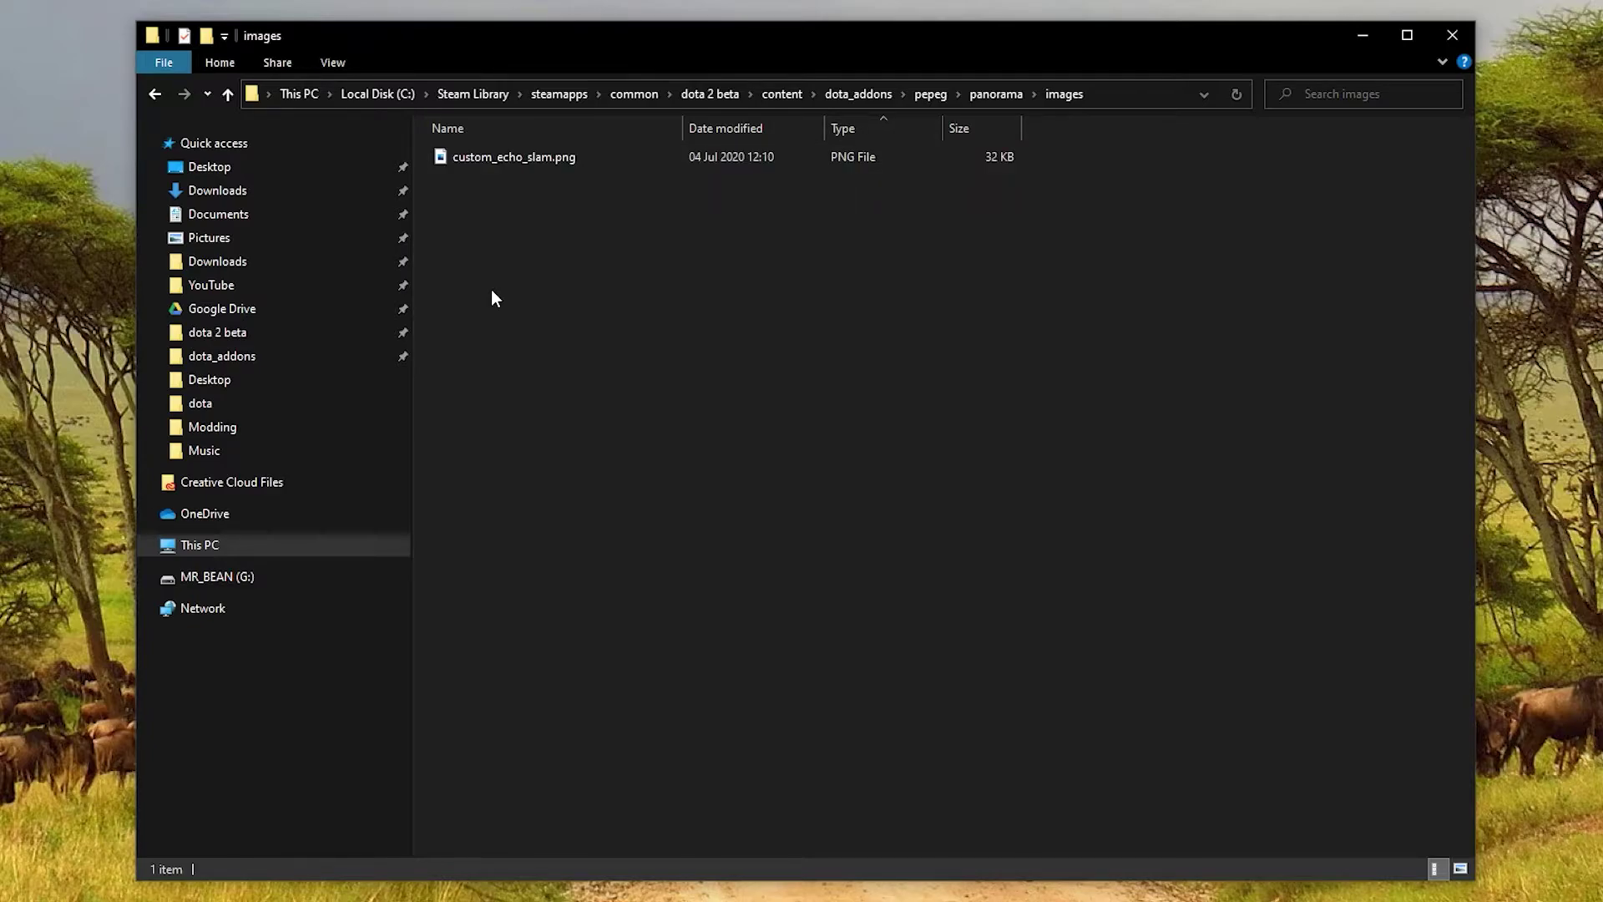
right_click(563, 259)
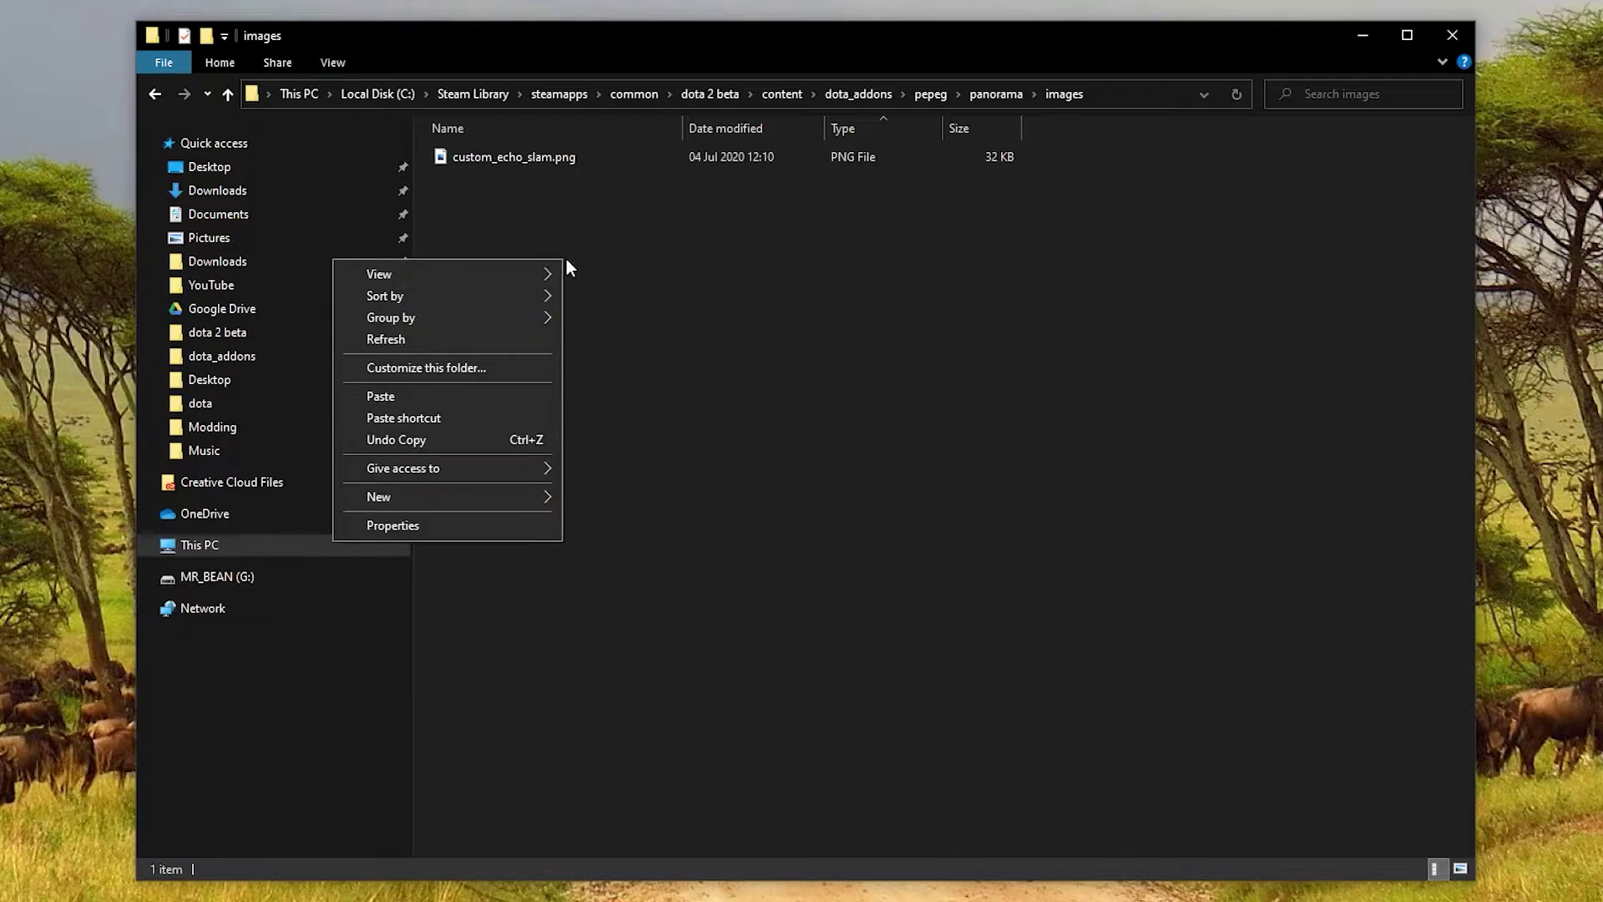
click(711, 413)
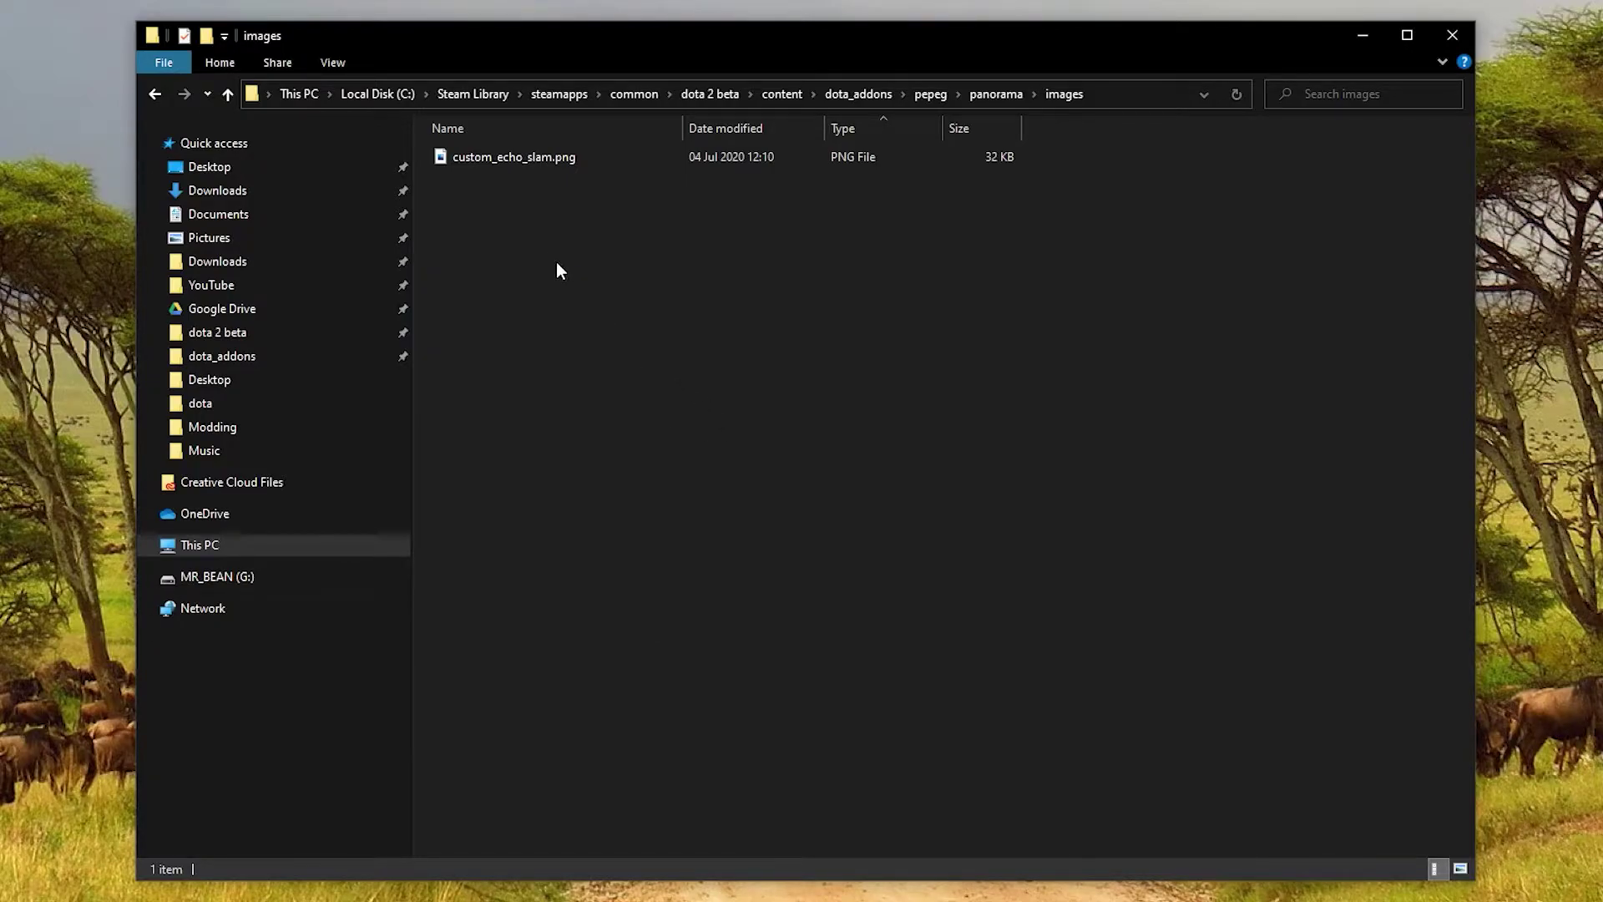
click(353, 62)
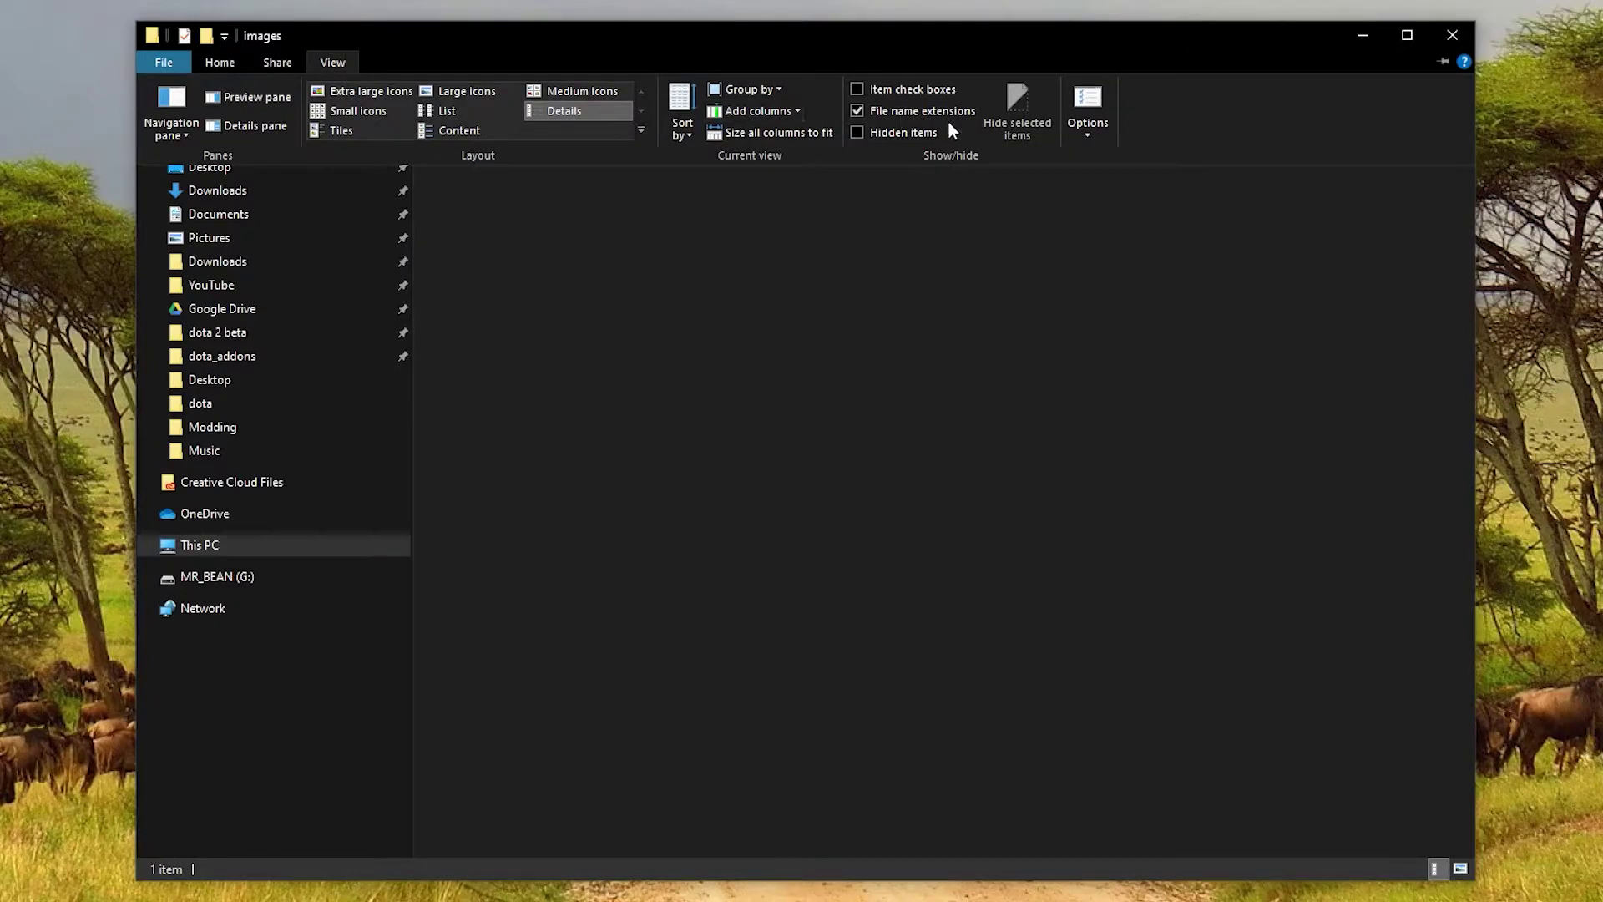
Create a new text document named images.xml, accepting the extension-change warning.
right_click(494, 282)
mouse_move(418, 516)
click(576, 609)
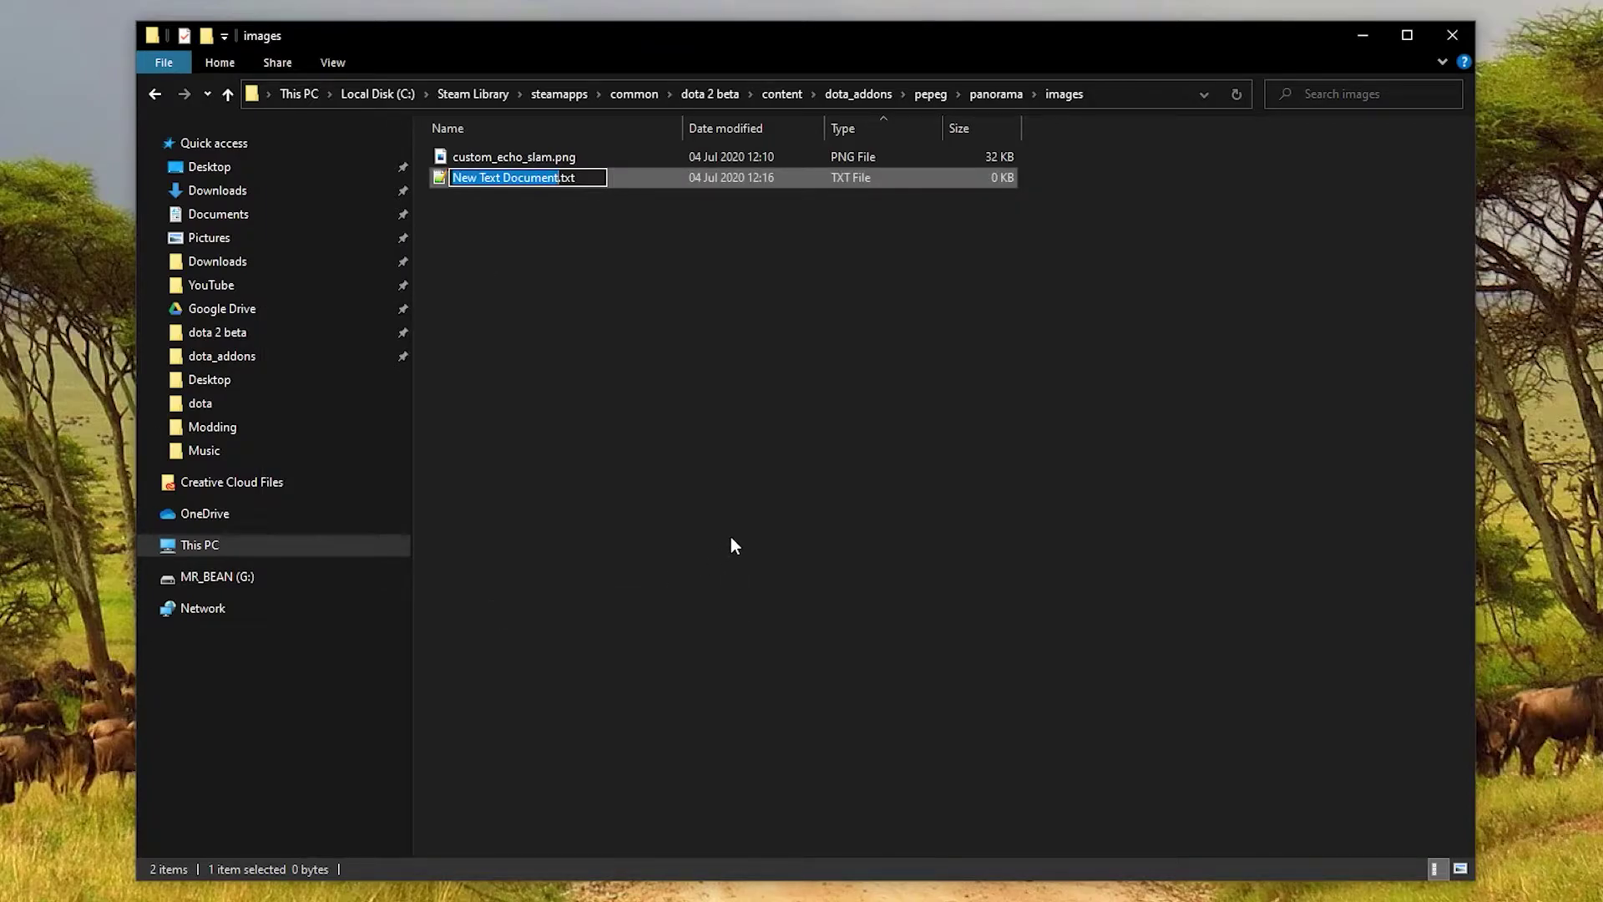
text(images)
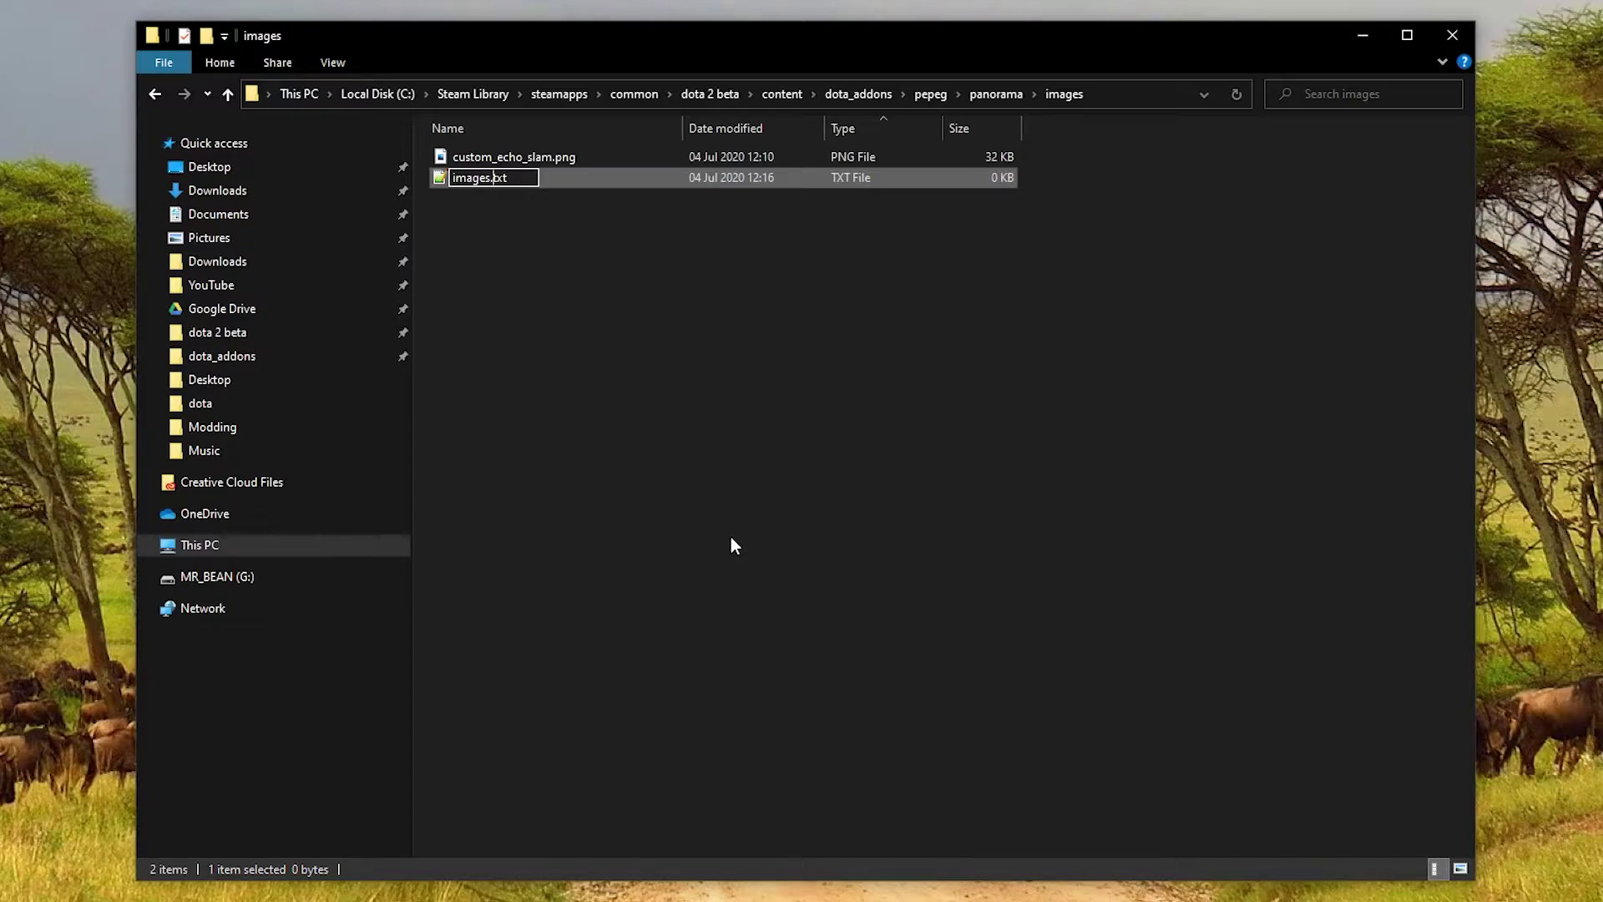
key(Delete)
key(Delete)
key(Delete)
text(xml)
key(Return)
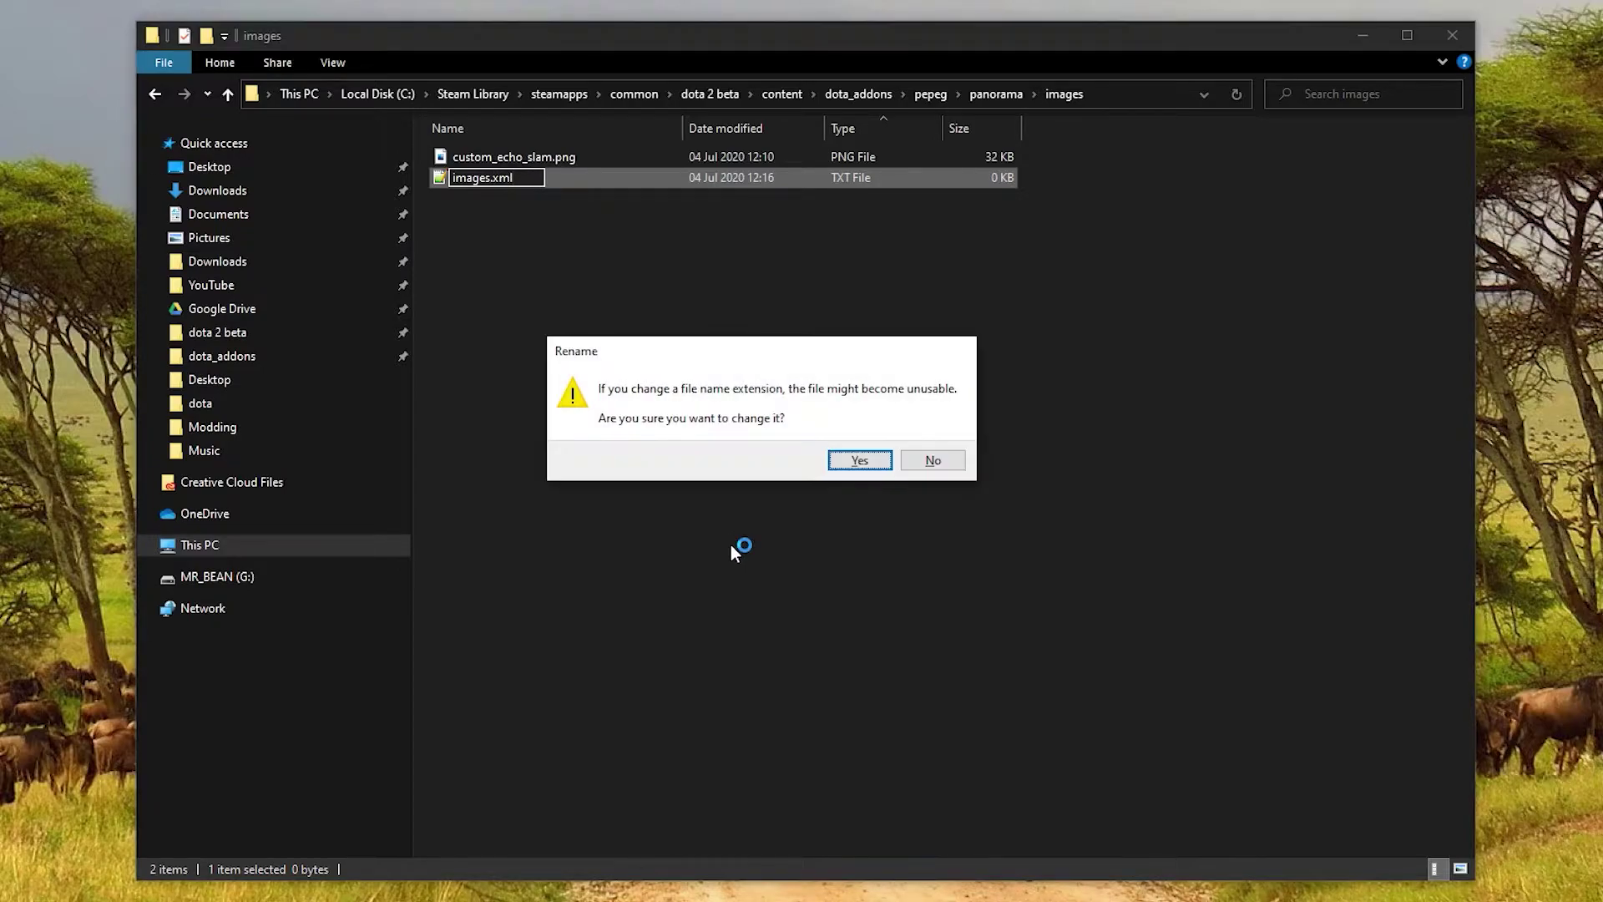
click(850, 468)
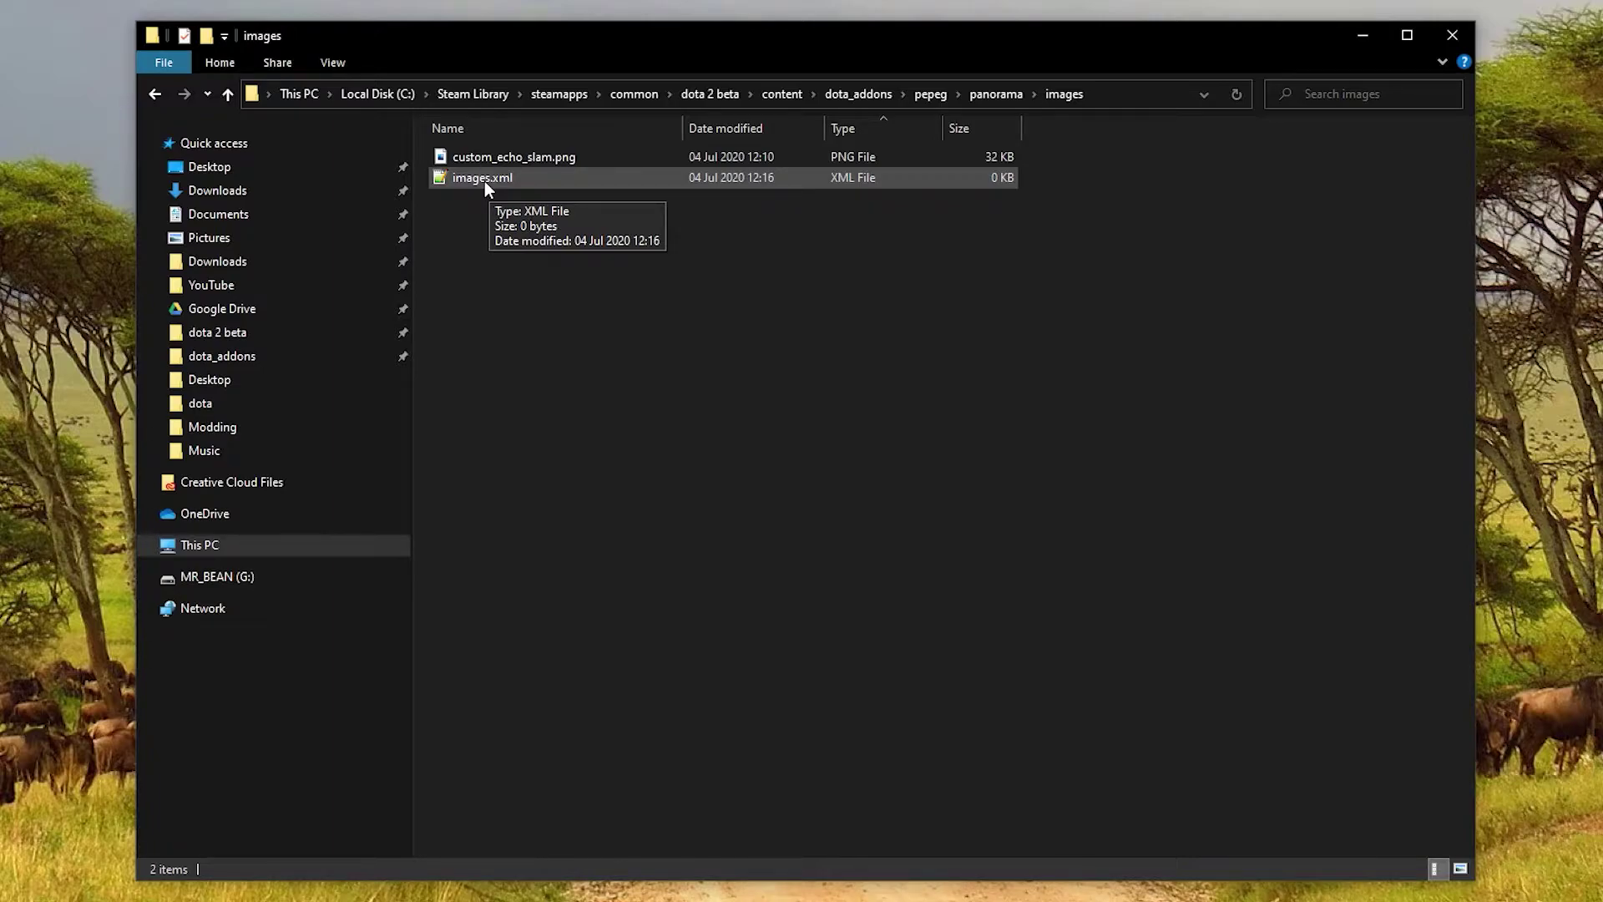
click(484, 180)
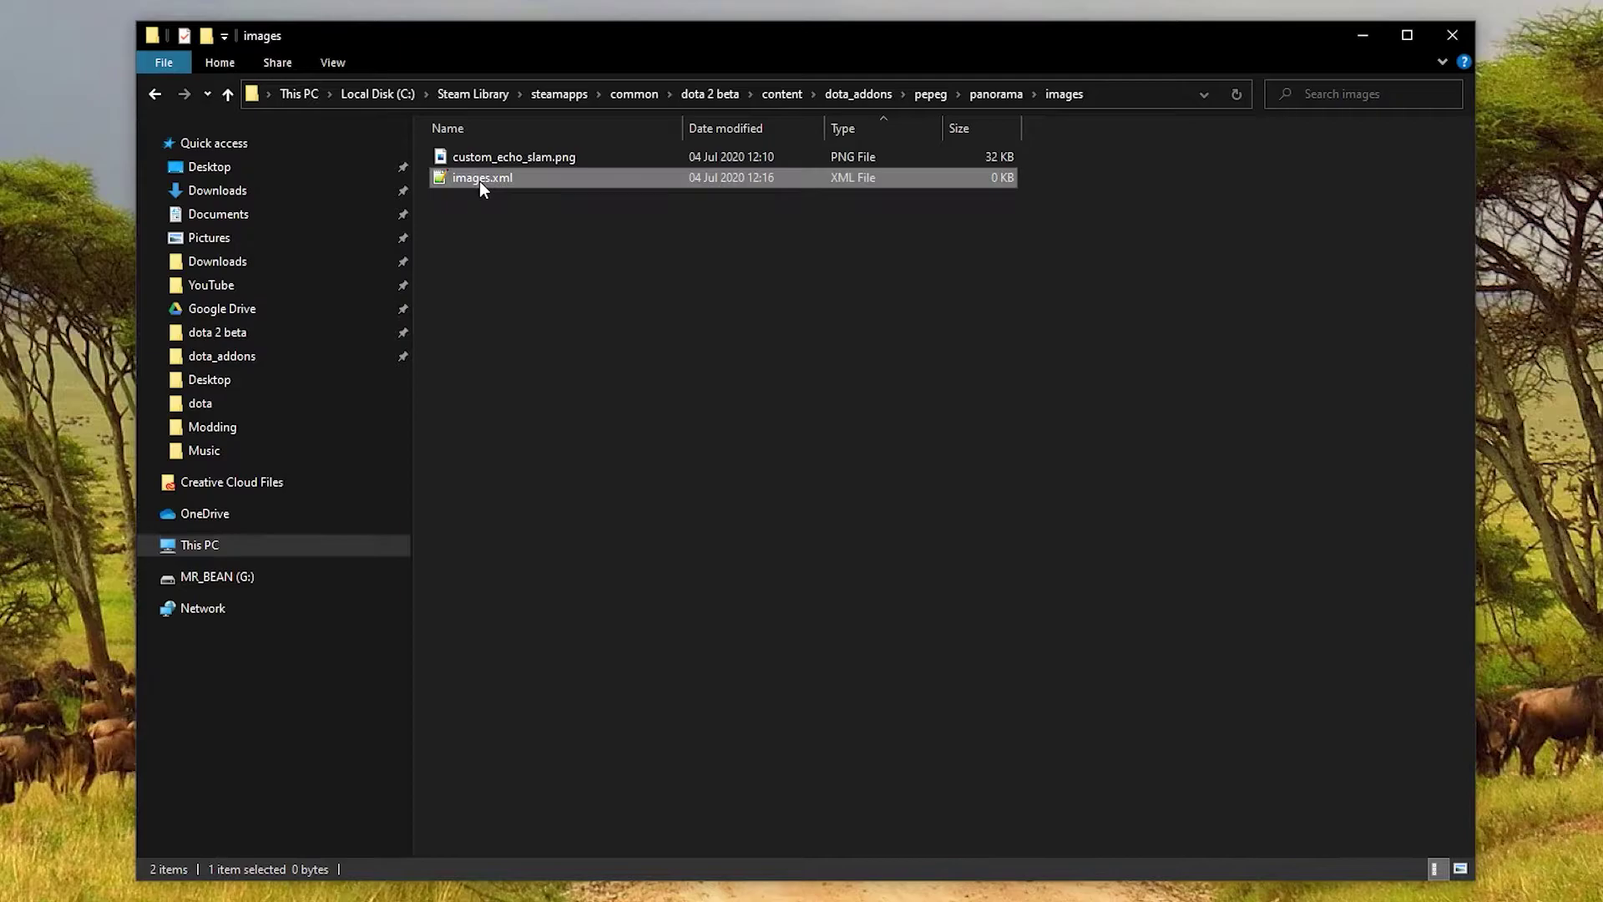
Open images.xml in Notepad++ and type the <root> and <Panel> elements.
right_click(480, 180)
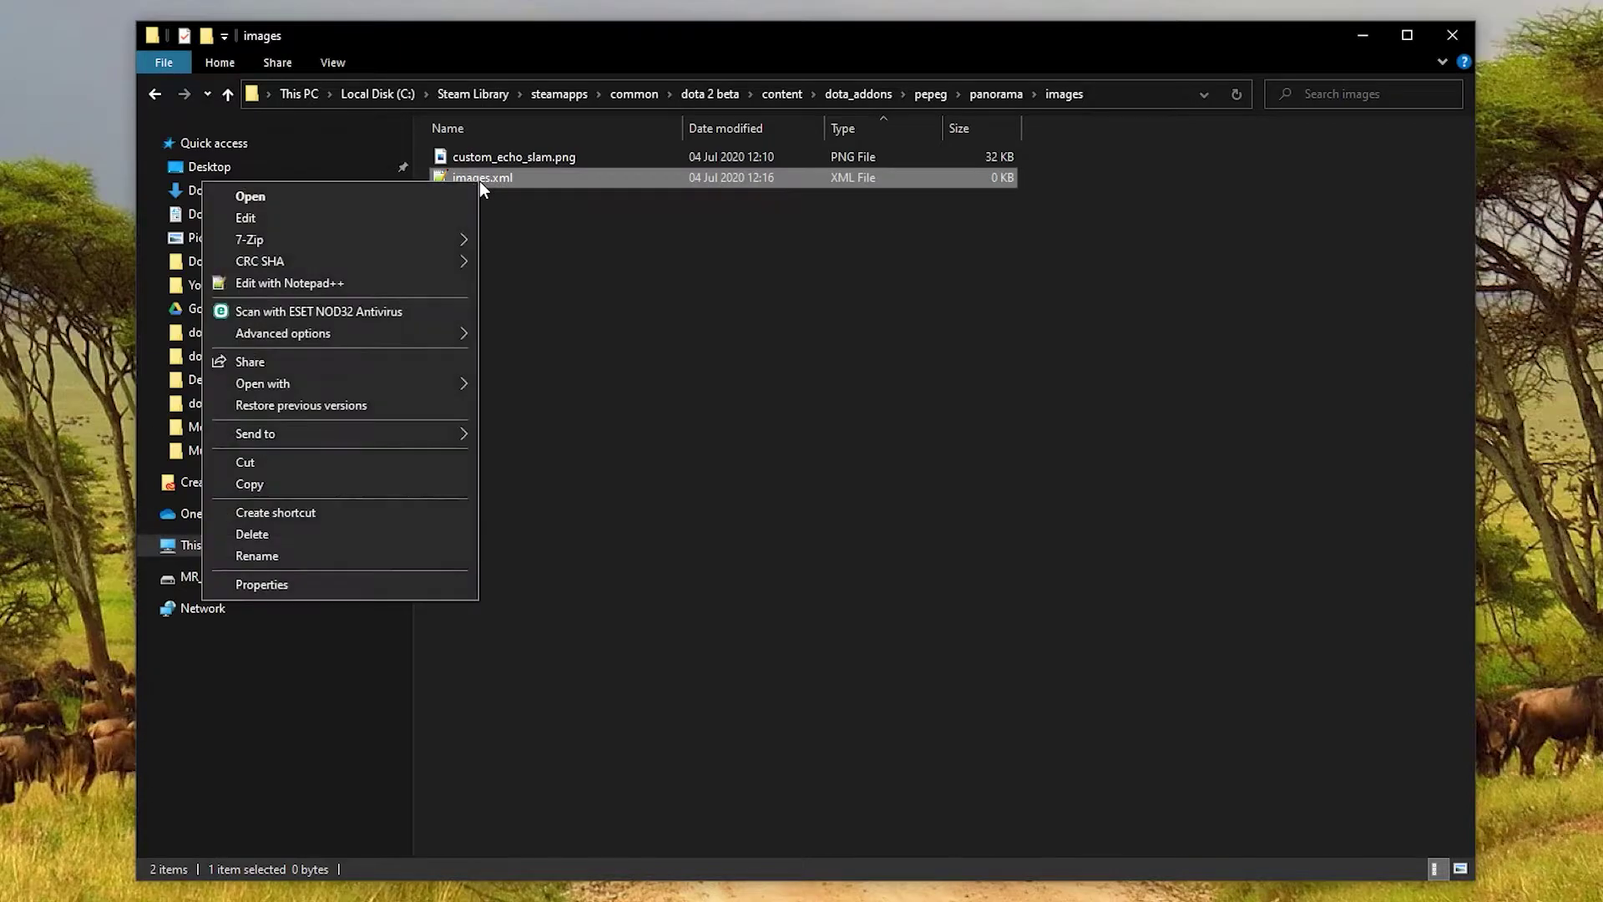
click(374, 288)
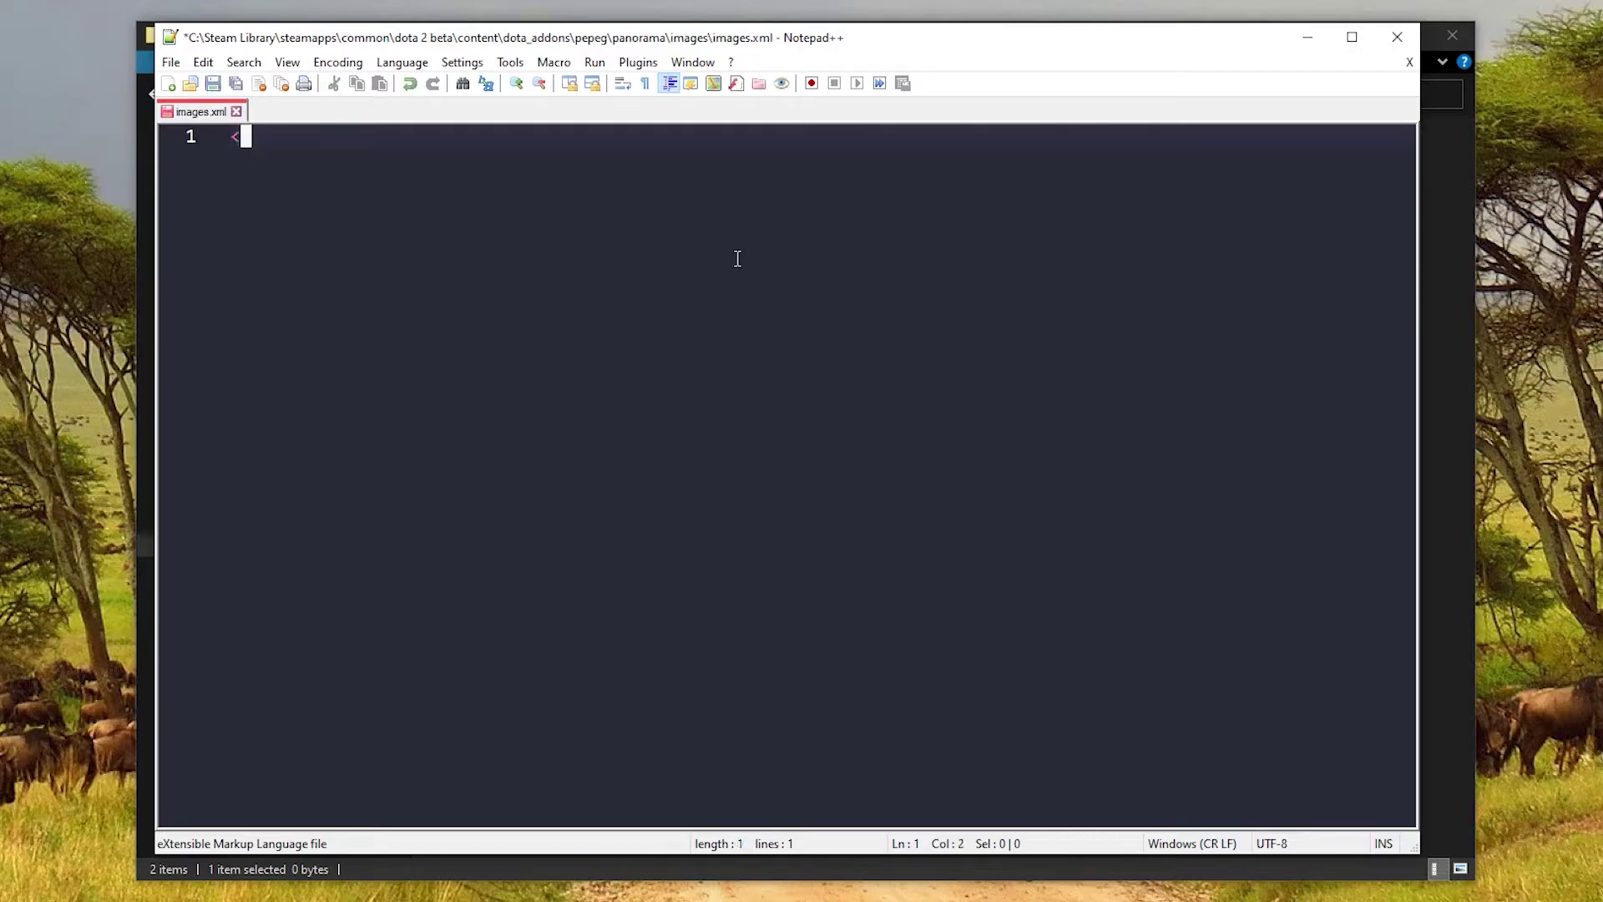
text(<root>)
key(Return)
key(Return)
key(Up)
key(Tab)
text(<Pnanel>)
key(Return)
key(Return)
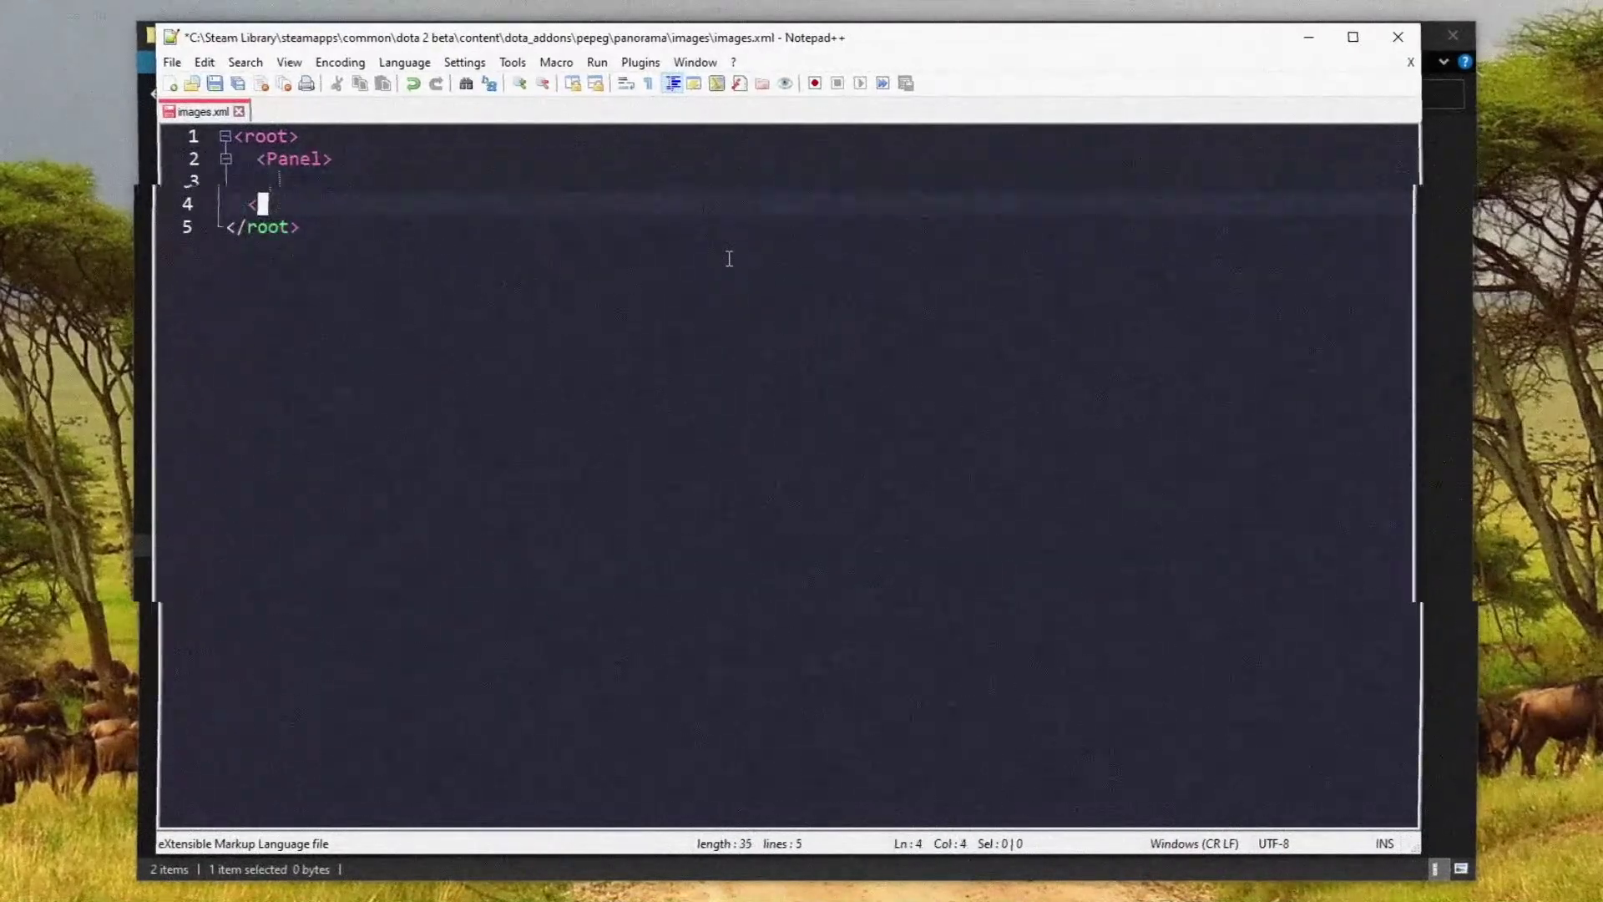
text(</Panel>)
Add an Image tag inside Panel with src file://{images}/custom_echo_slam.png.
key(Up)
key(Tab)
text(<Image src="" />)
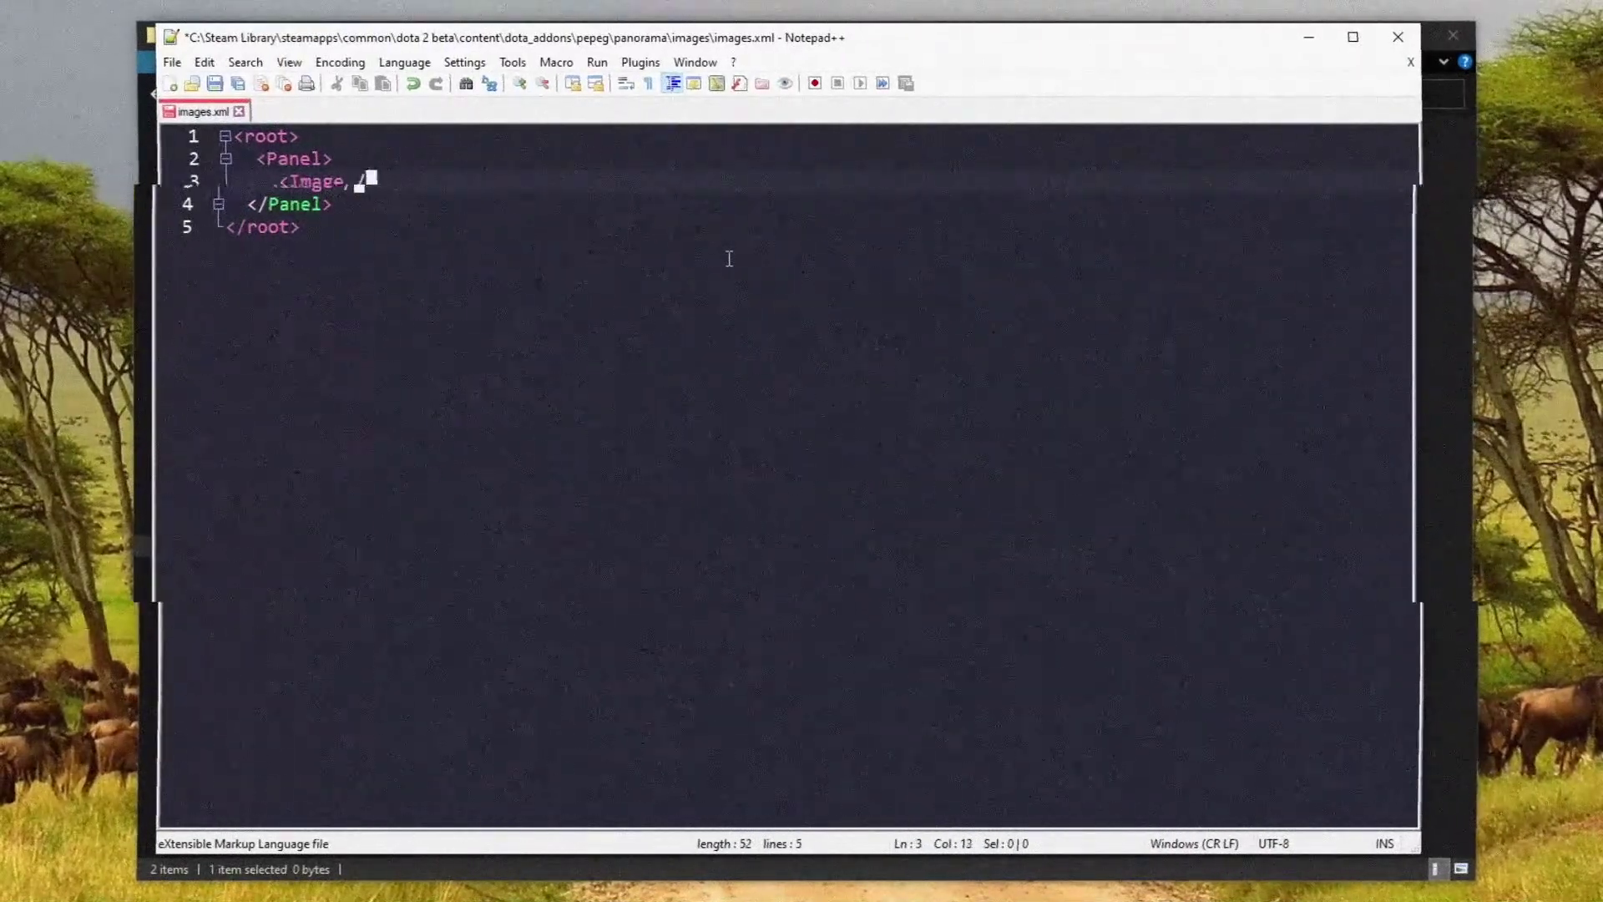
key(Left)
key(Left)
key(Left)
text(file:///imag)
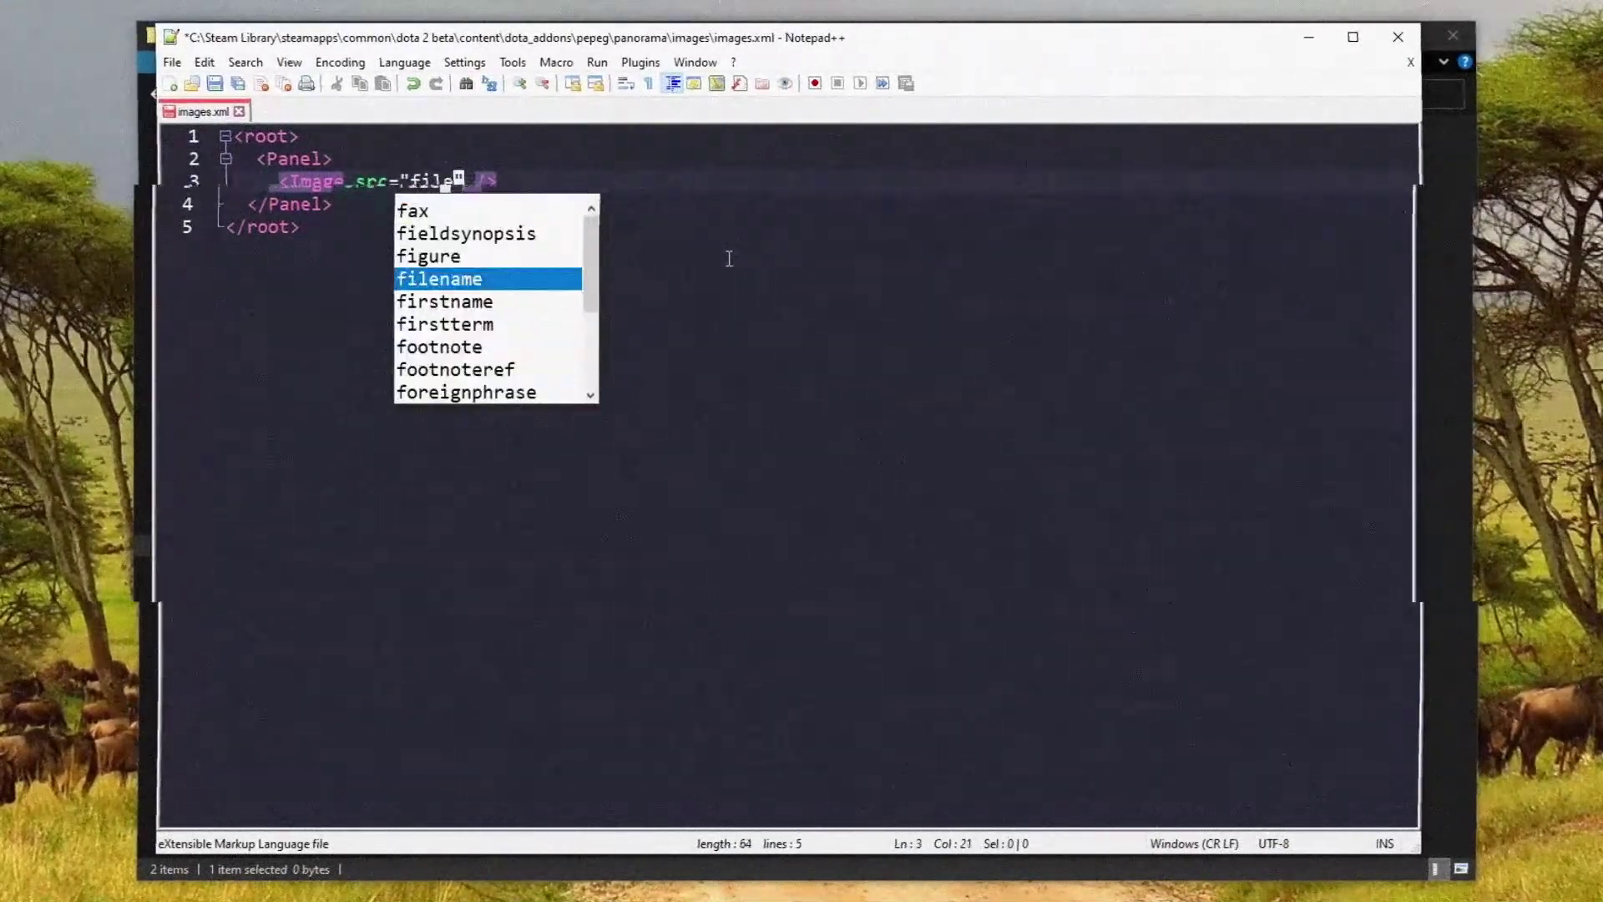
text(es}/)
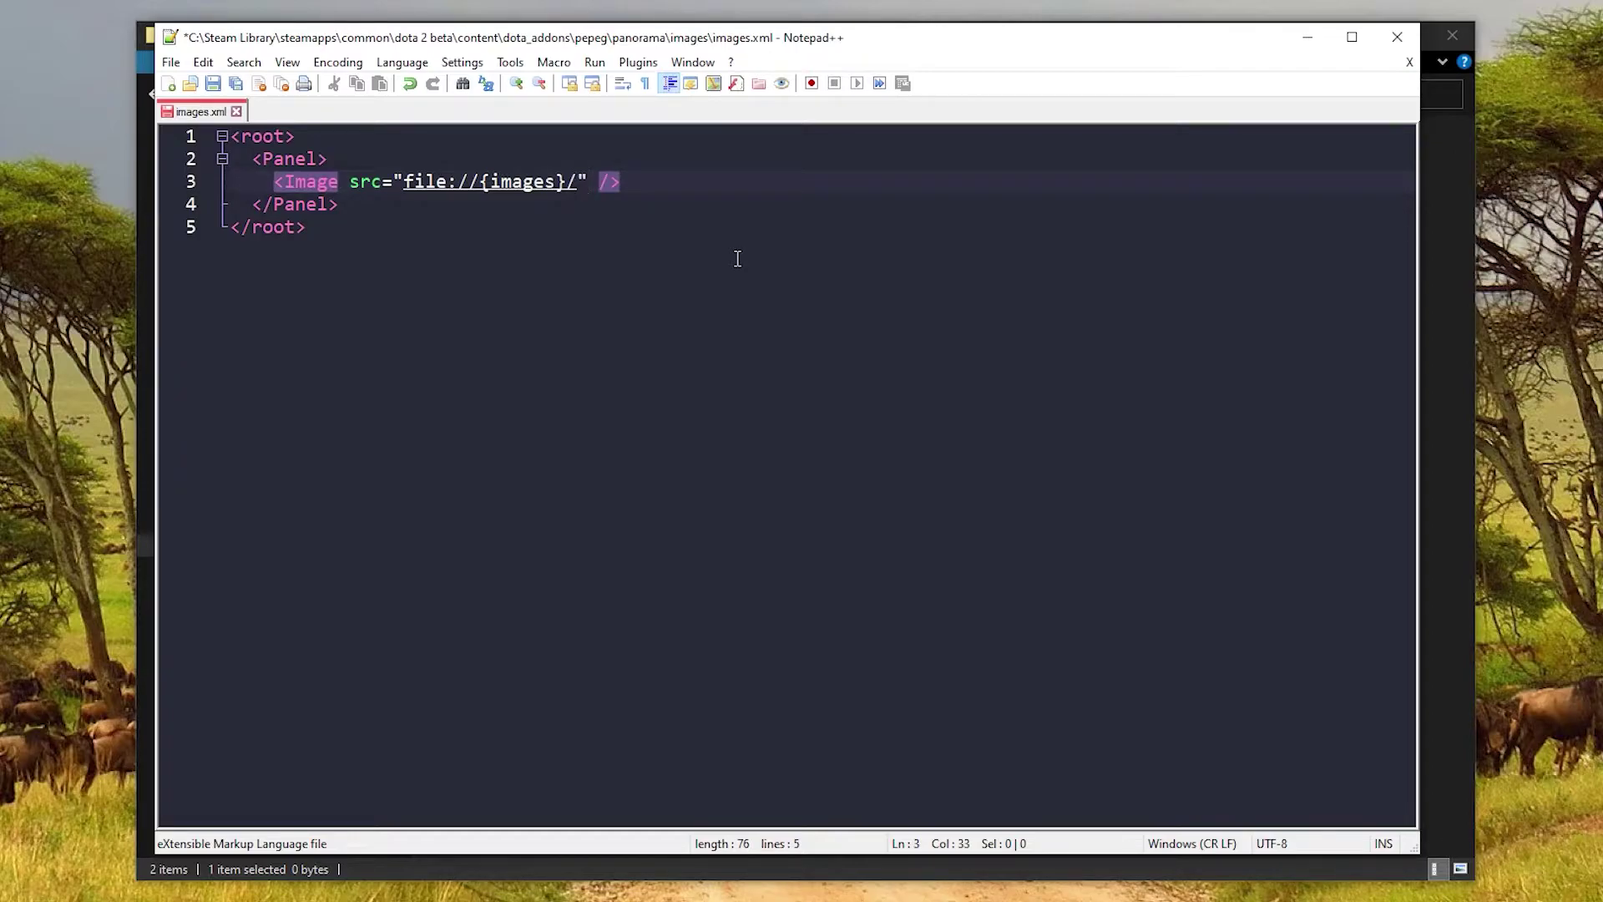
click(1450, 278)
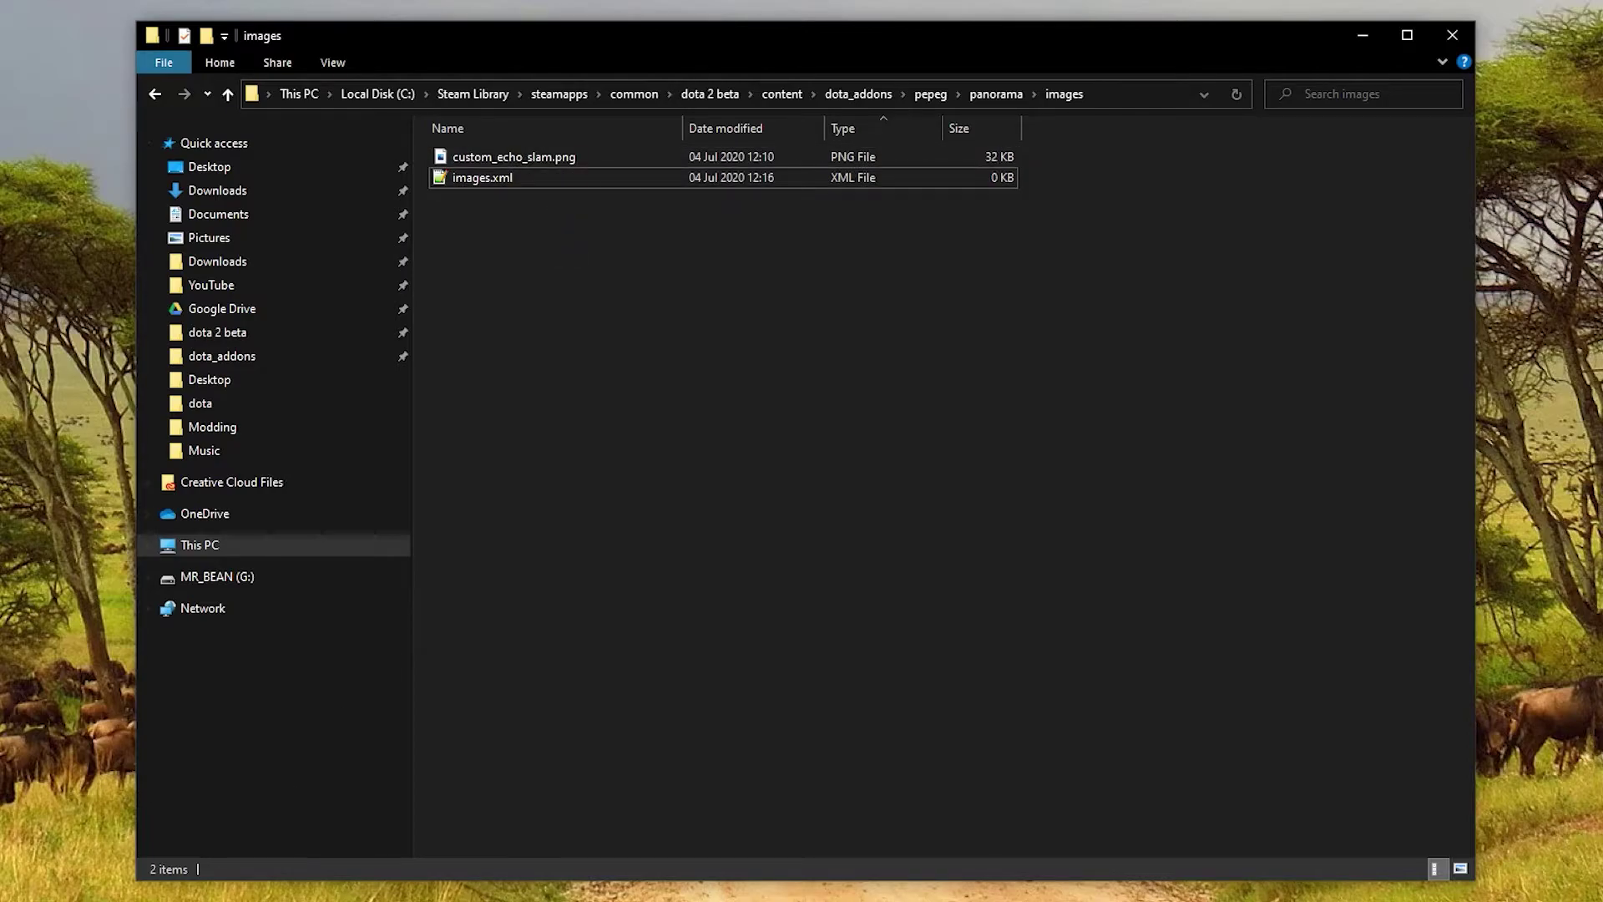
key(alt+Tab)
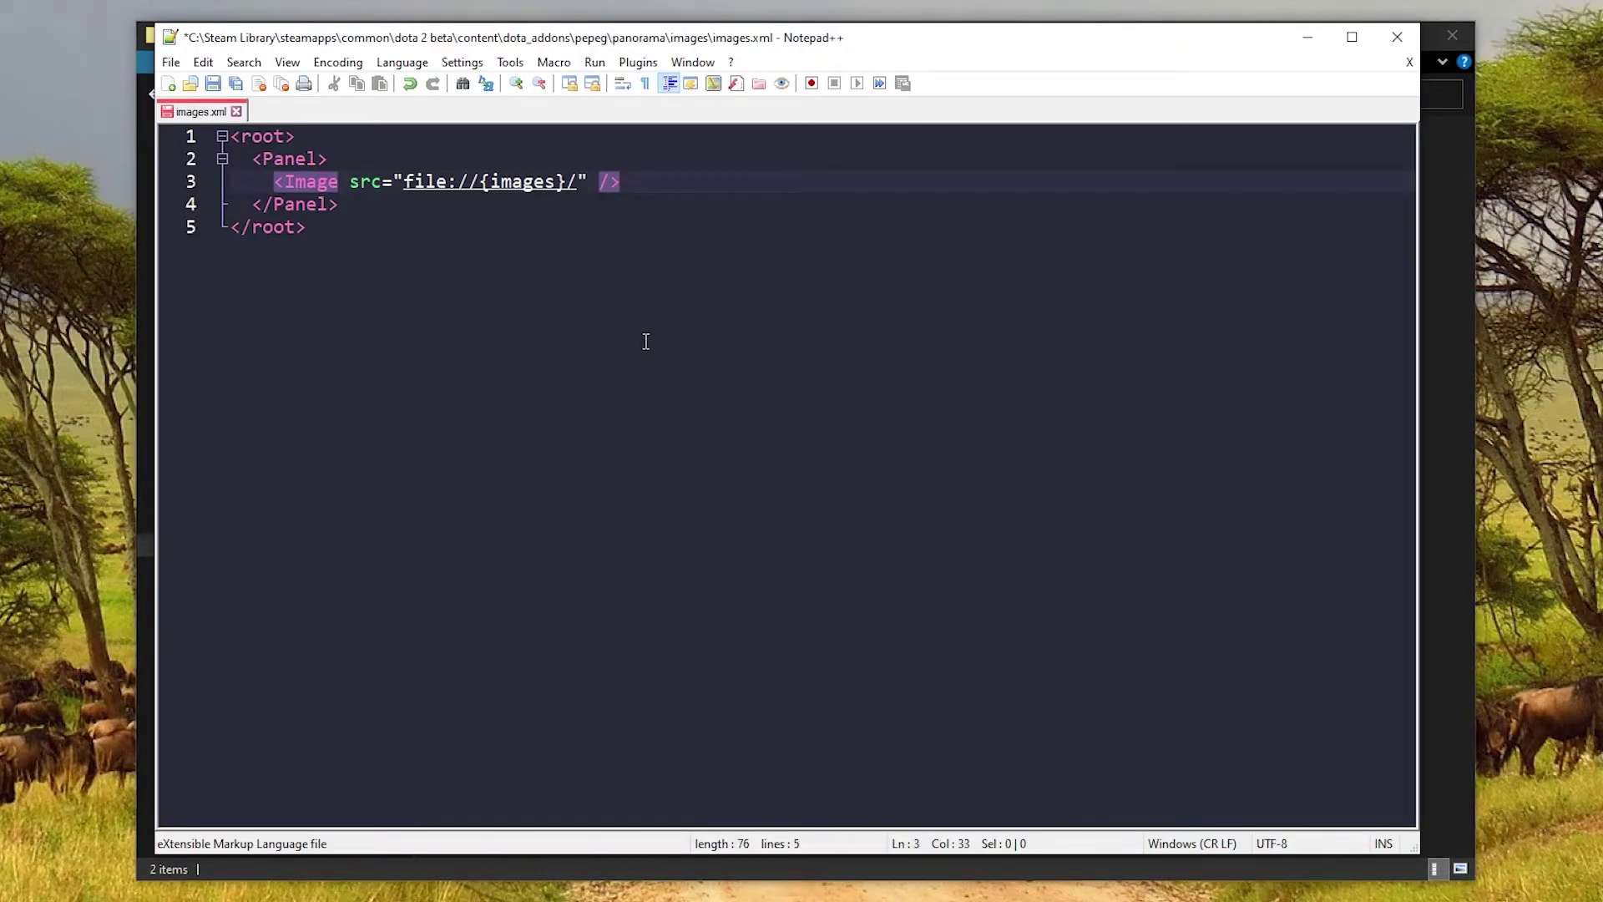
text(custom_echo_sl)
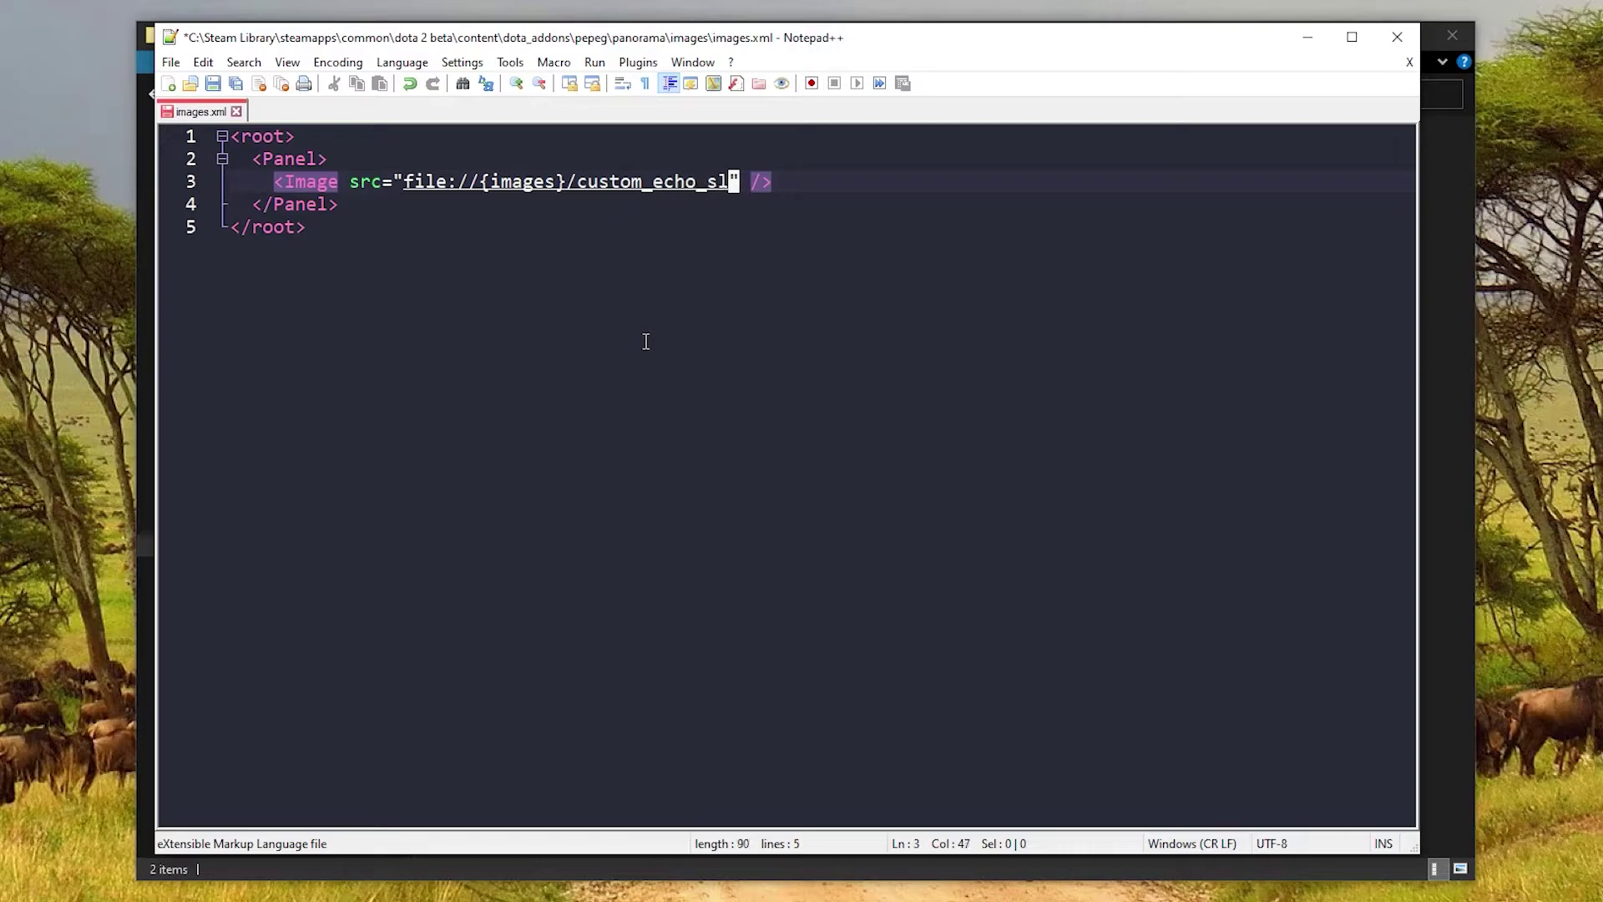
text(am.png)
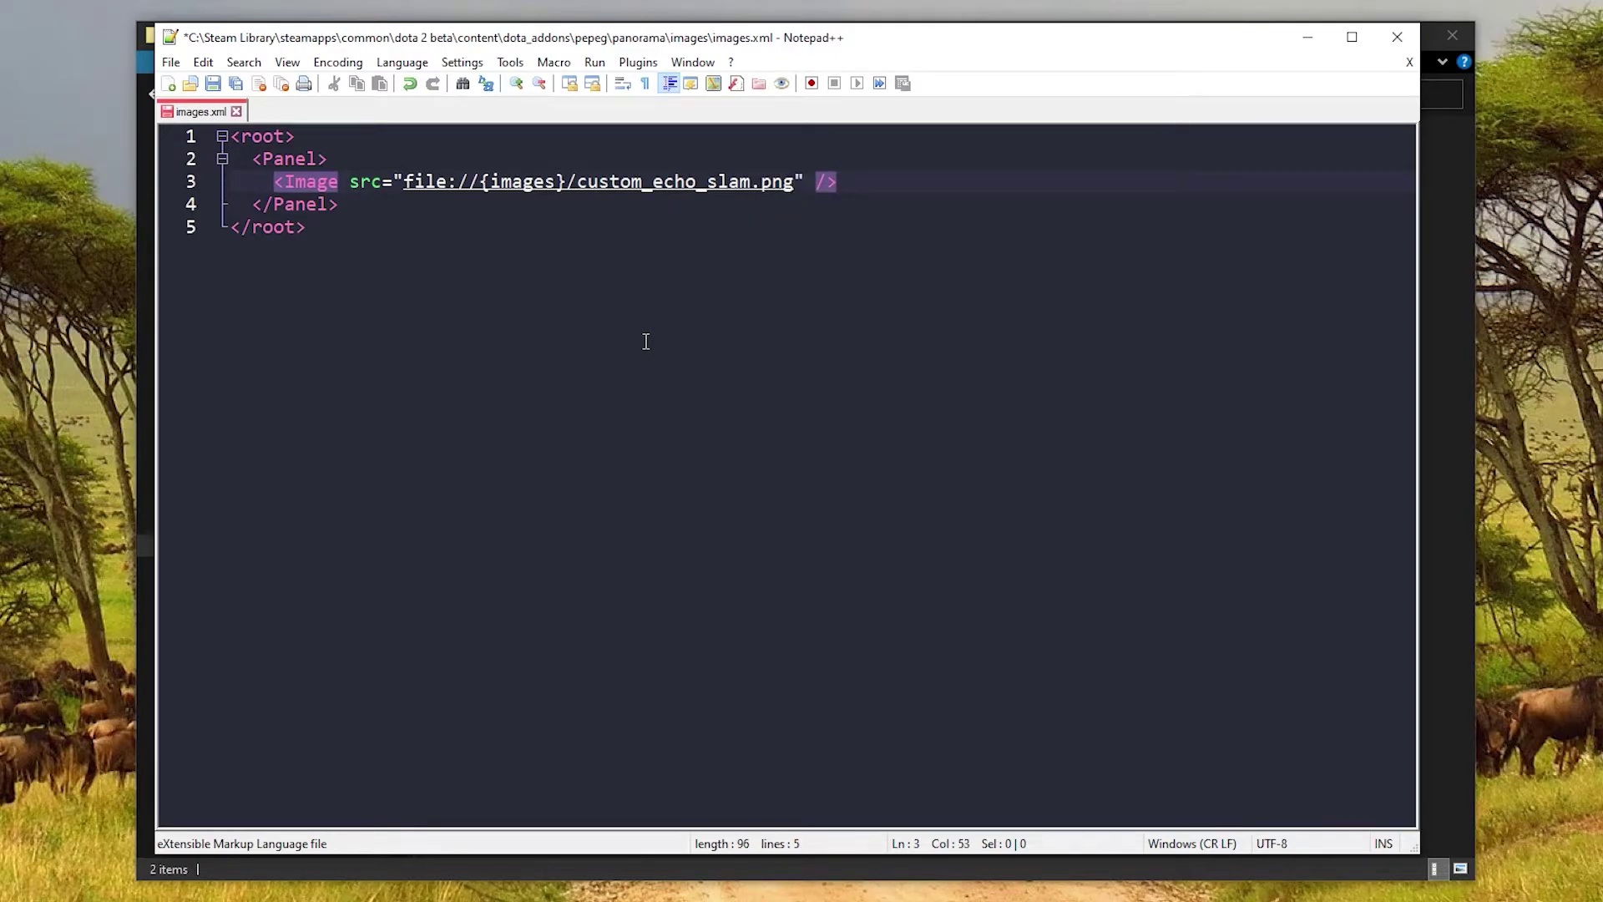
Copy the Image line and paste several duplicates below it.
drag(866, 181, 865, 173)
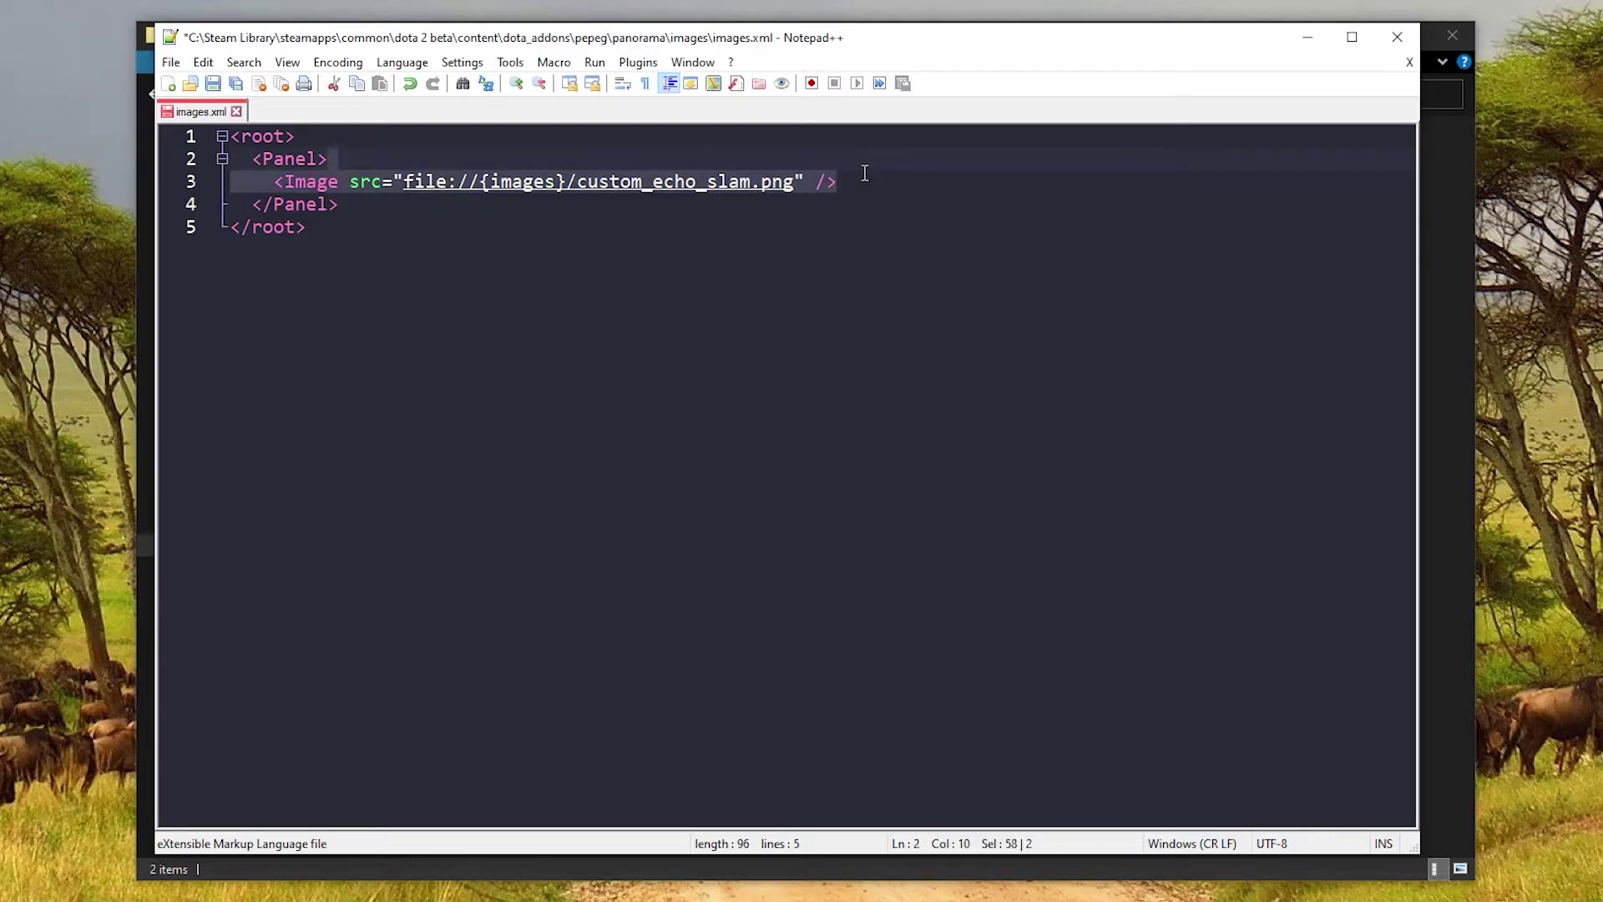
key(ctrl+c)
click(866, 187)
key(ctrl+v)
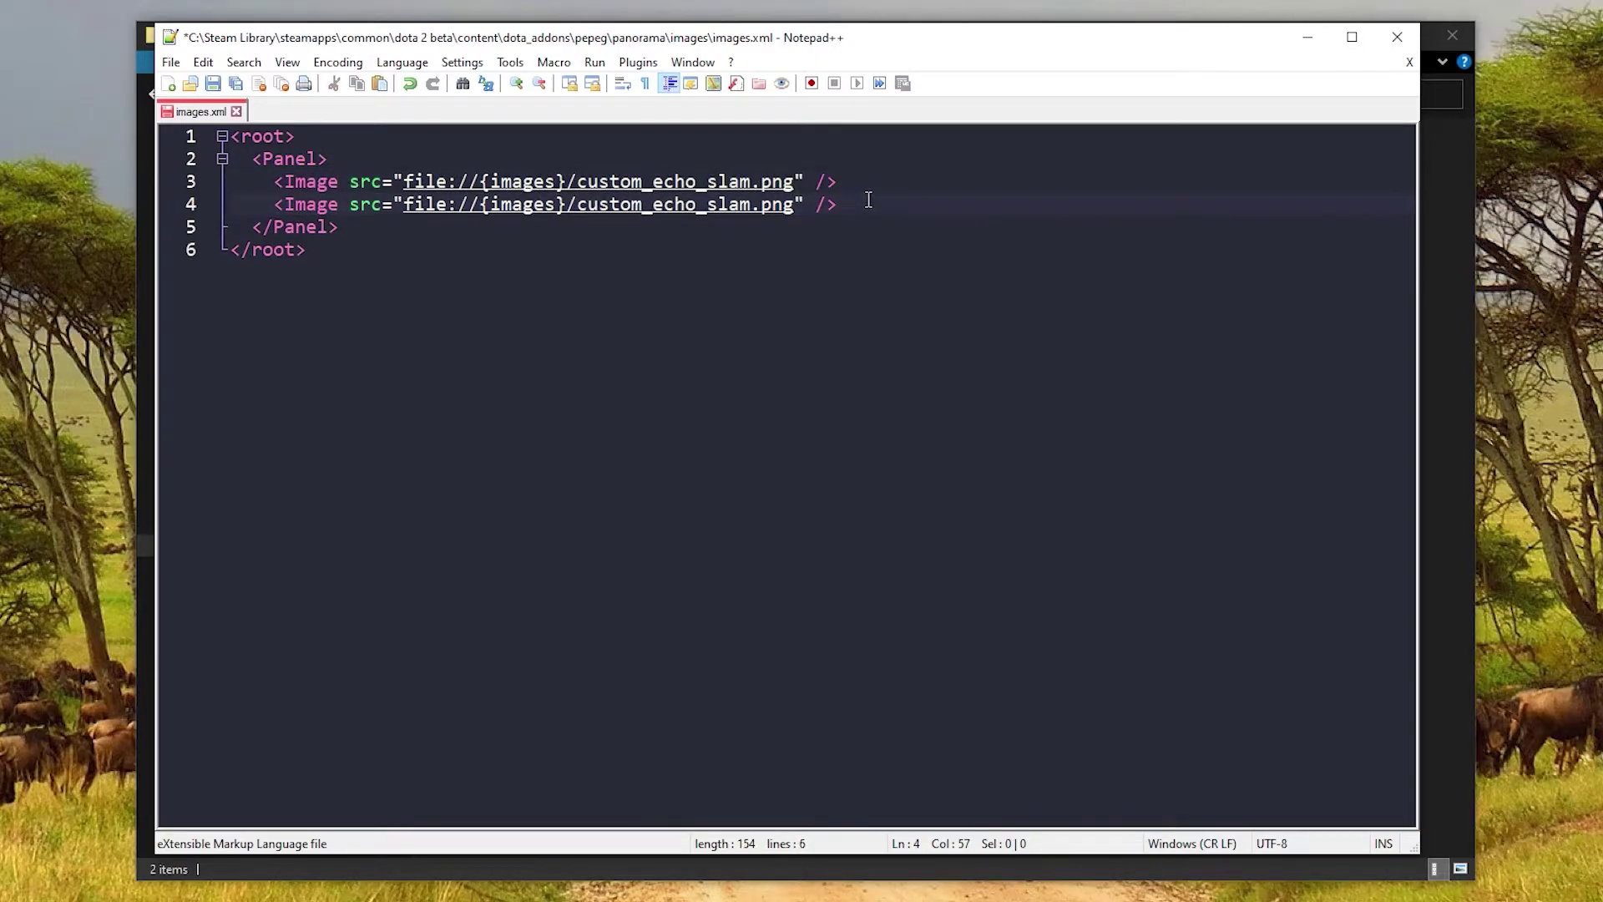
key(ctrl+v)
key(ctrl+v)
key(ctrl+v)
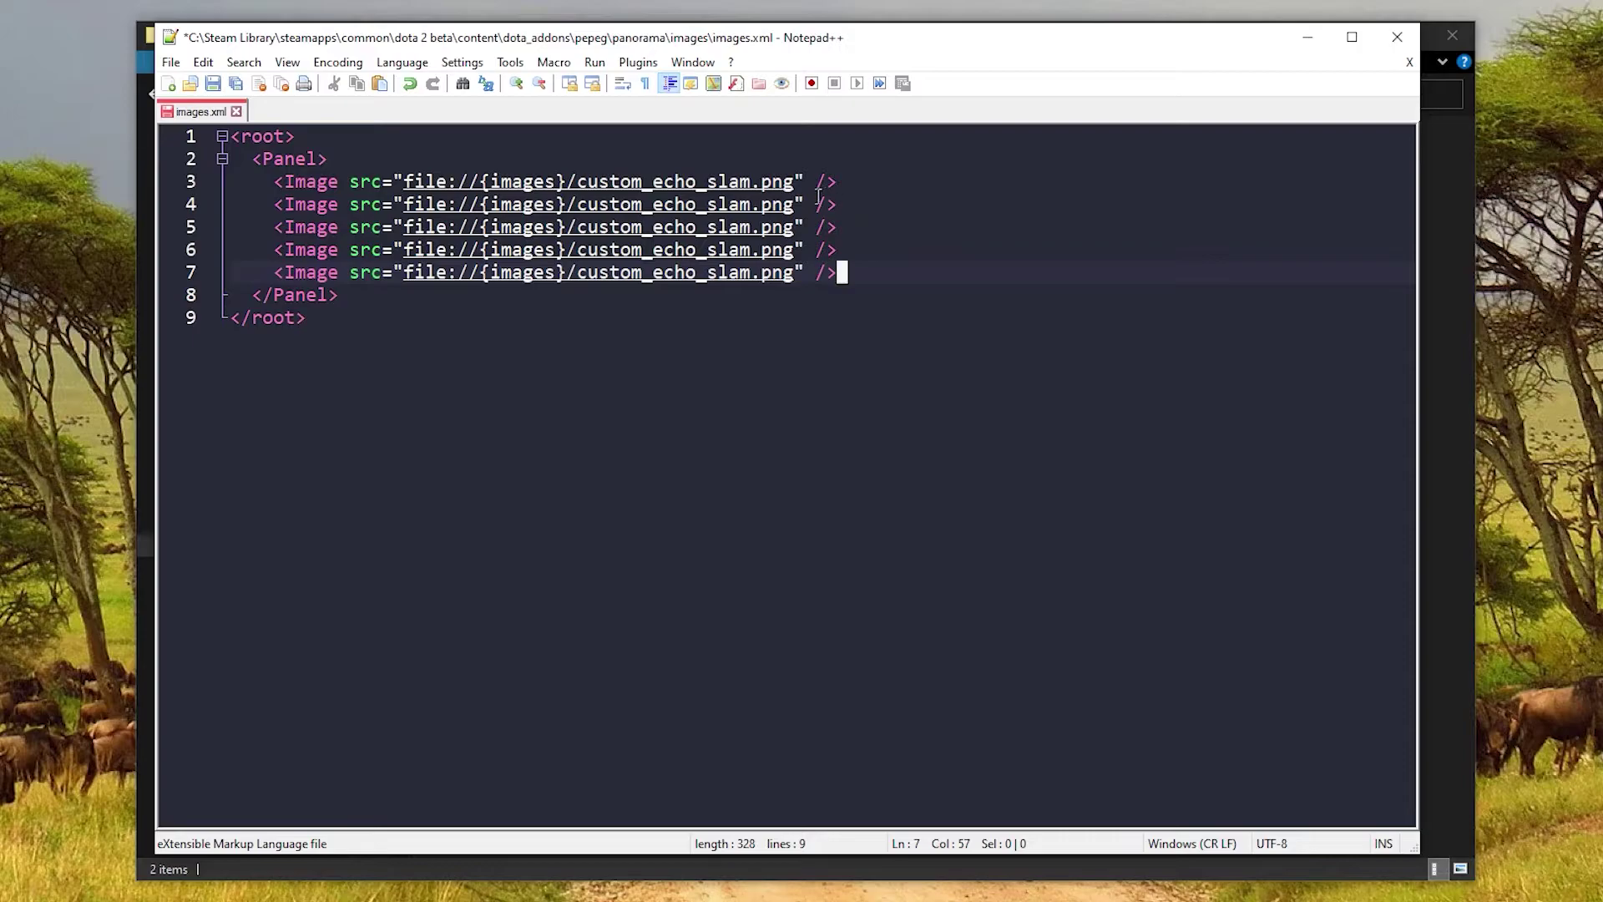
Delete the duplicate Image lines, save images.xml, and return to the images folder.
click(579, 207)
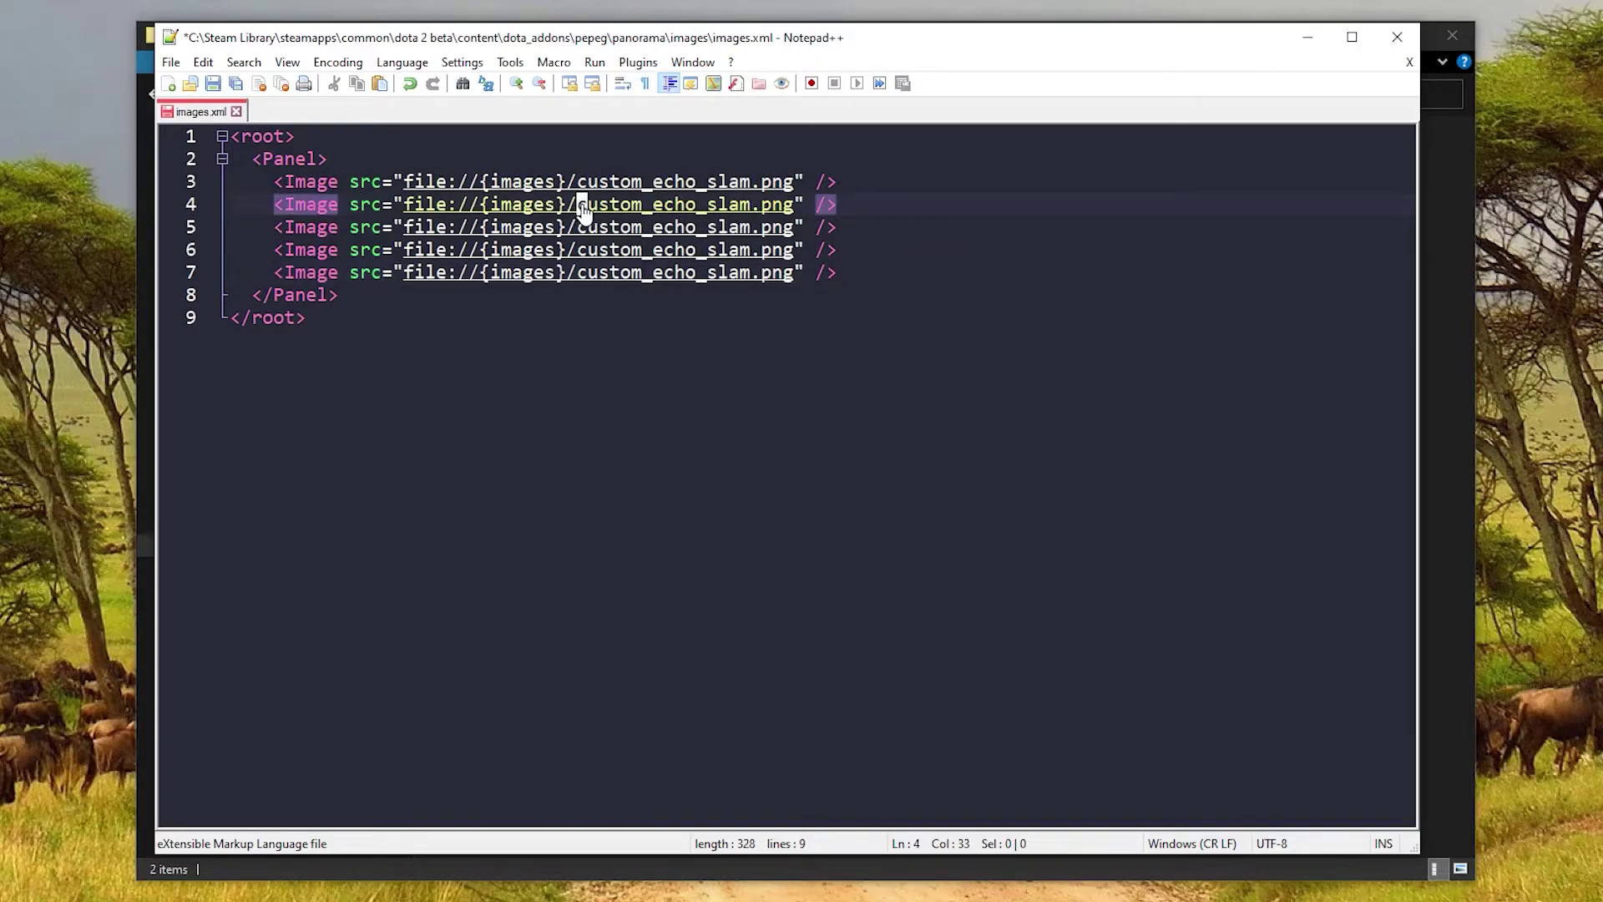
drag(580, 205, 789, 208)
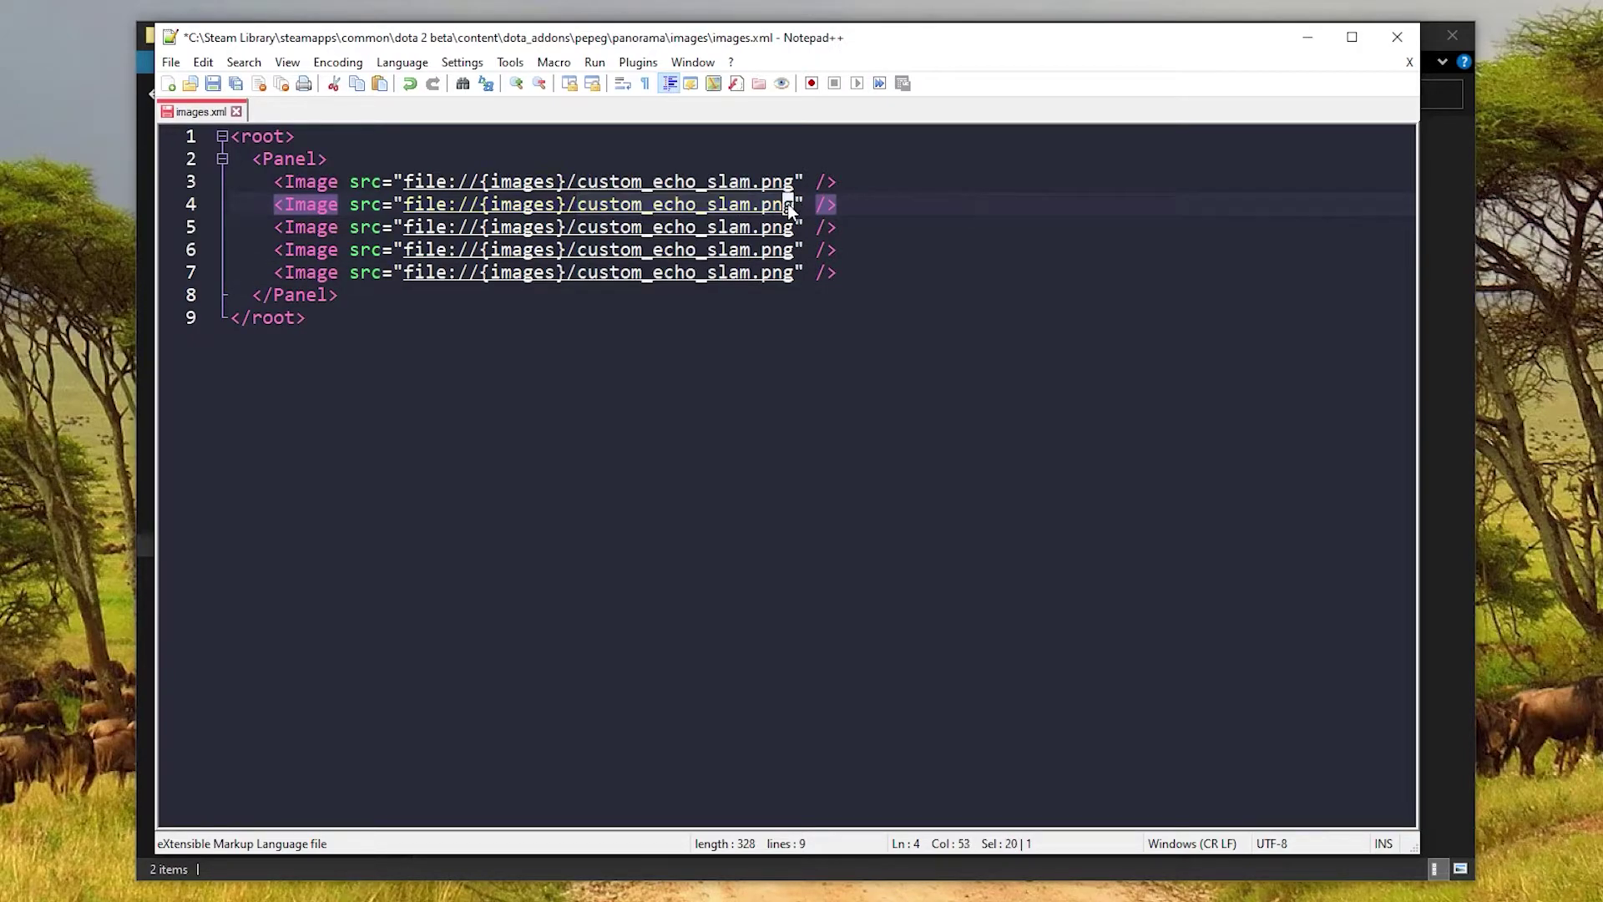
drag(580, 227, 793, 229)
click(893, 279)
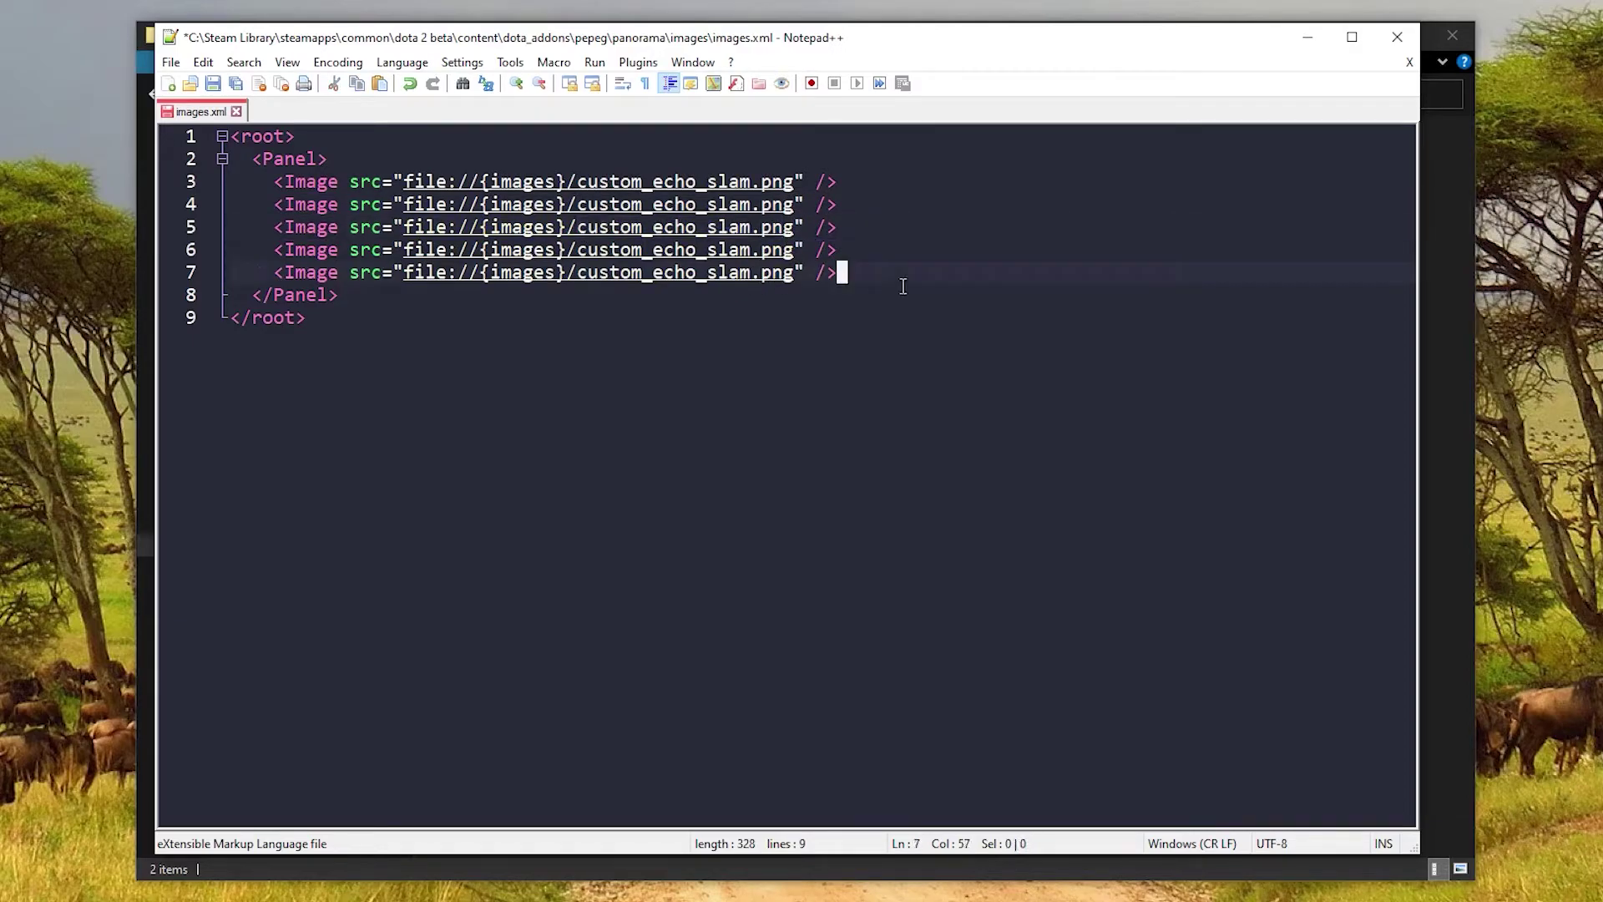
drag(902, 287, 893, 191)
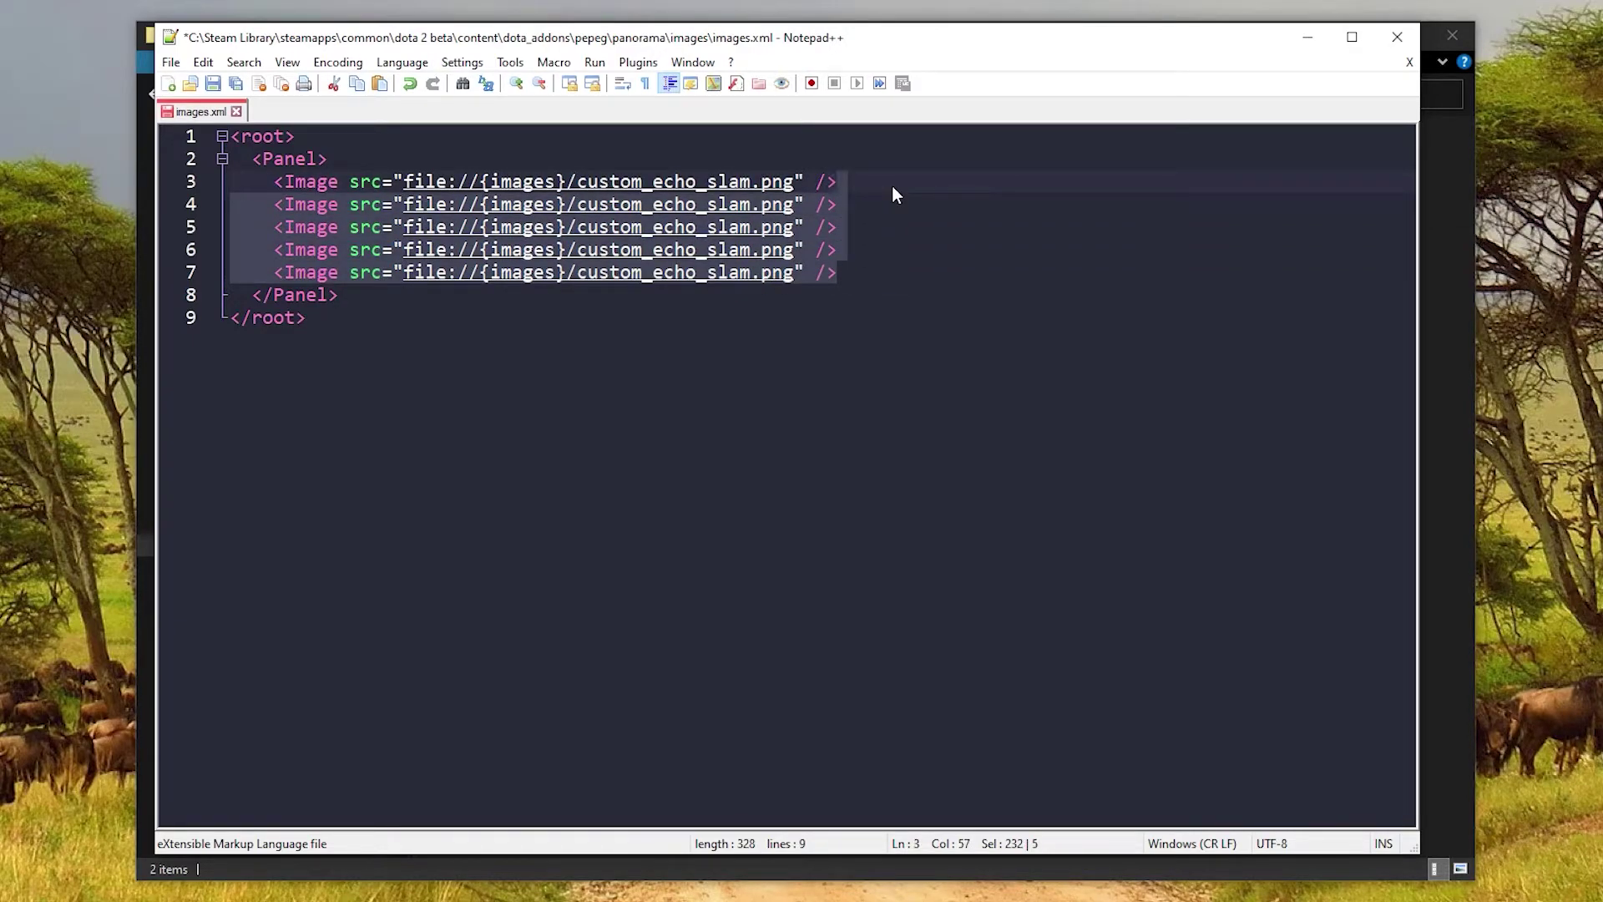
key(BackSpace)
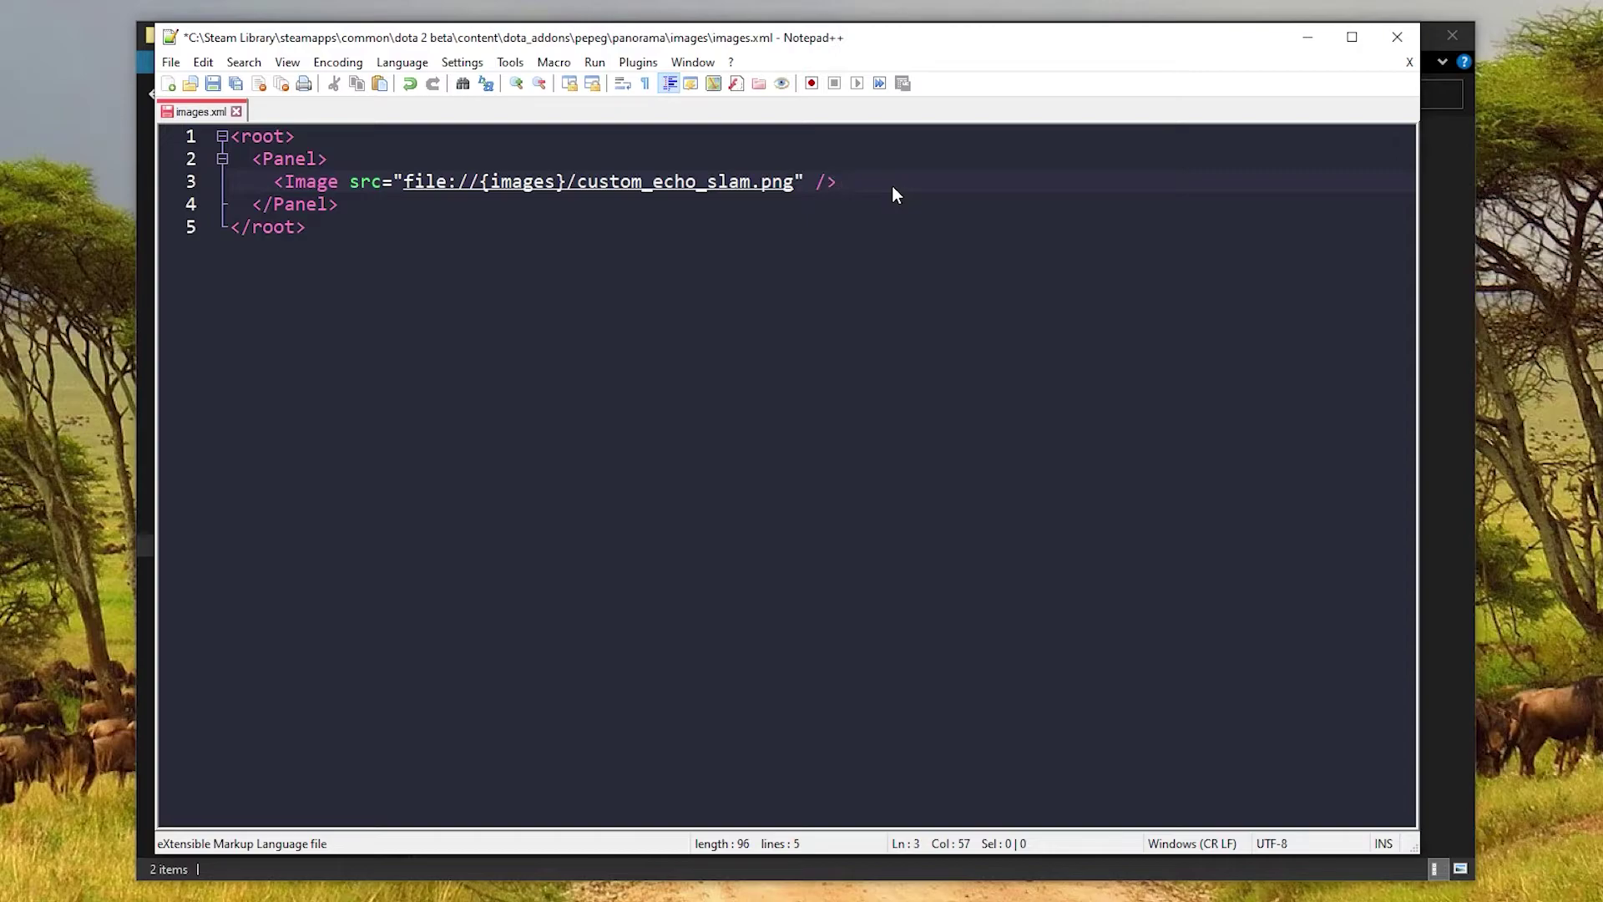
key(ctrl+s)
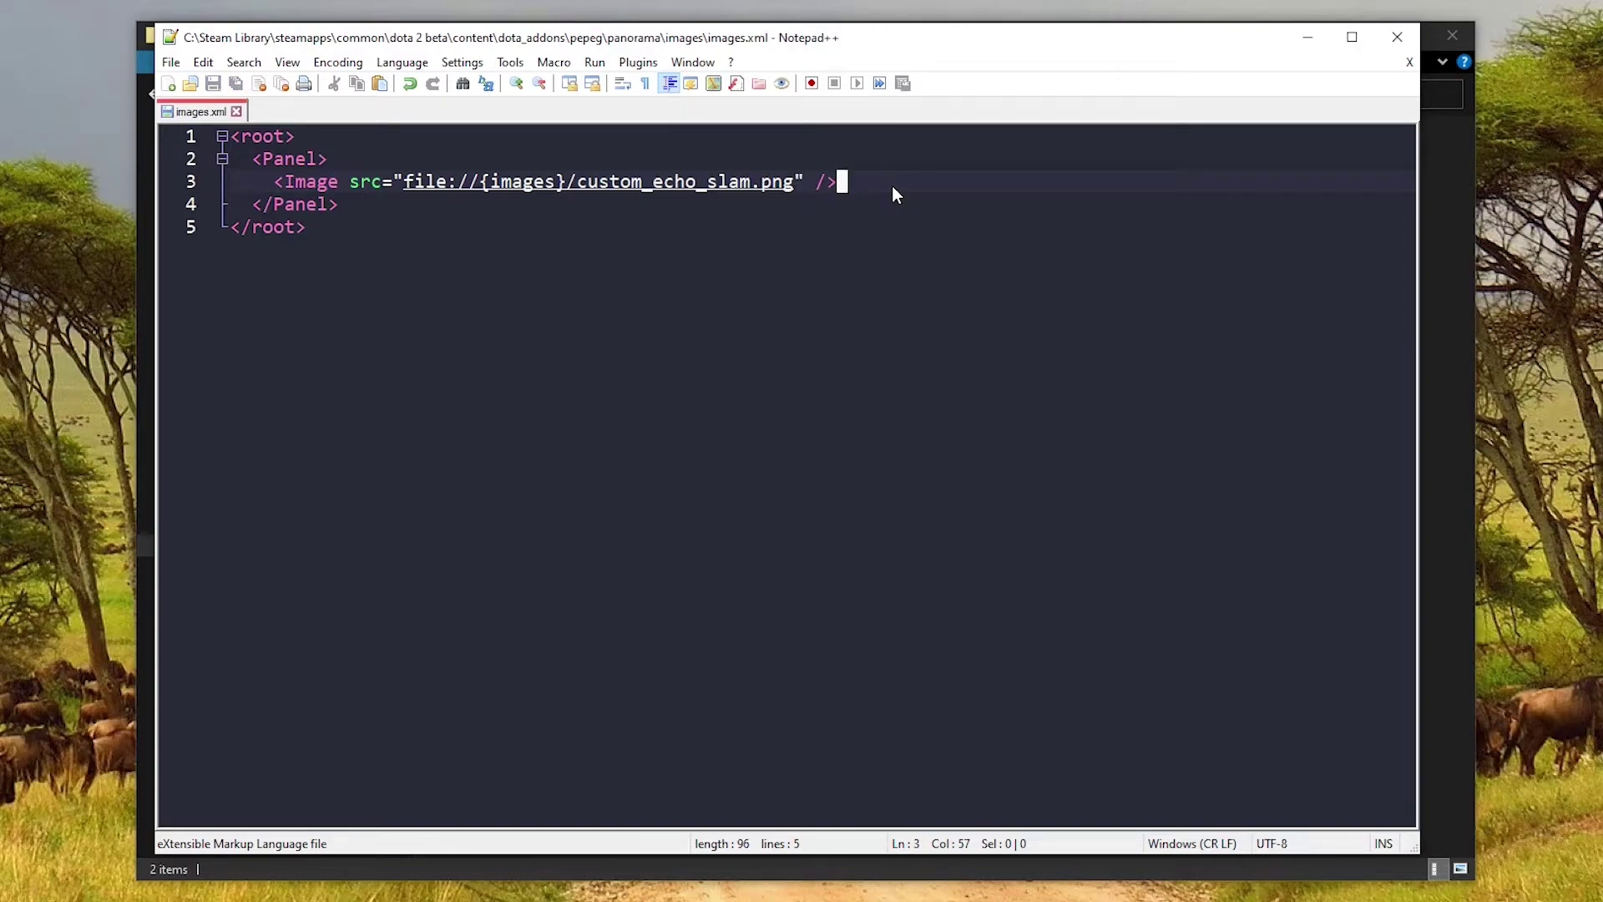
click(1448, 209)
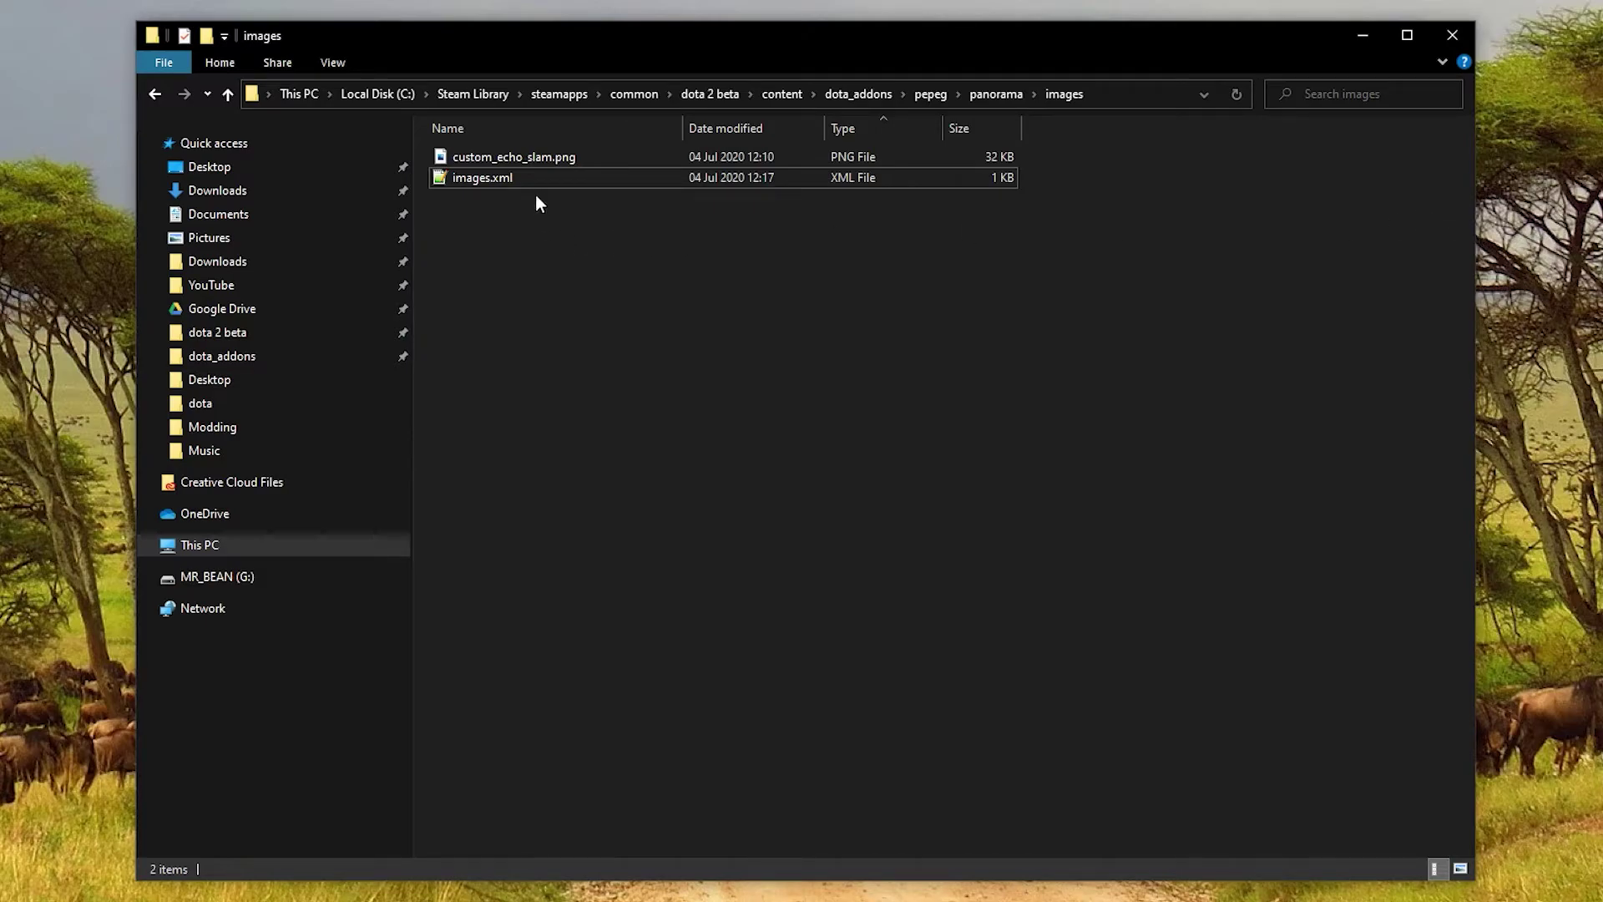
Launch Workshop Tools for the pepeg addon, bringing up the Asset Browser with all assets.
click(511, 164)
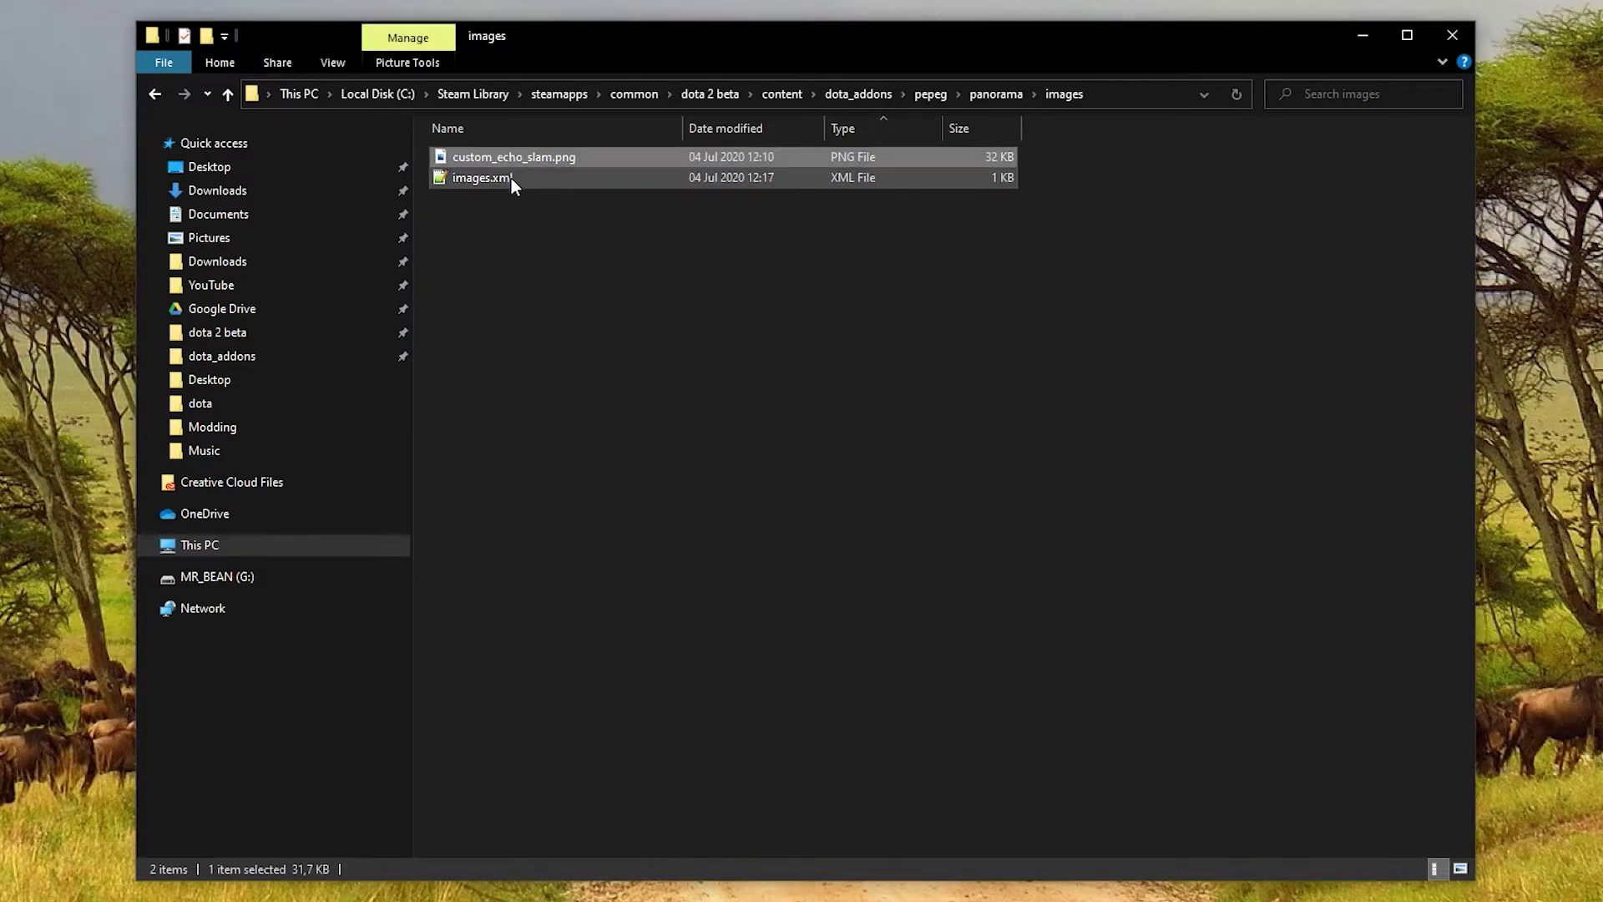
click(510, 182)
click(498, 277)
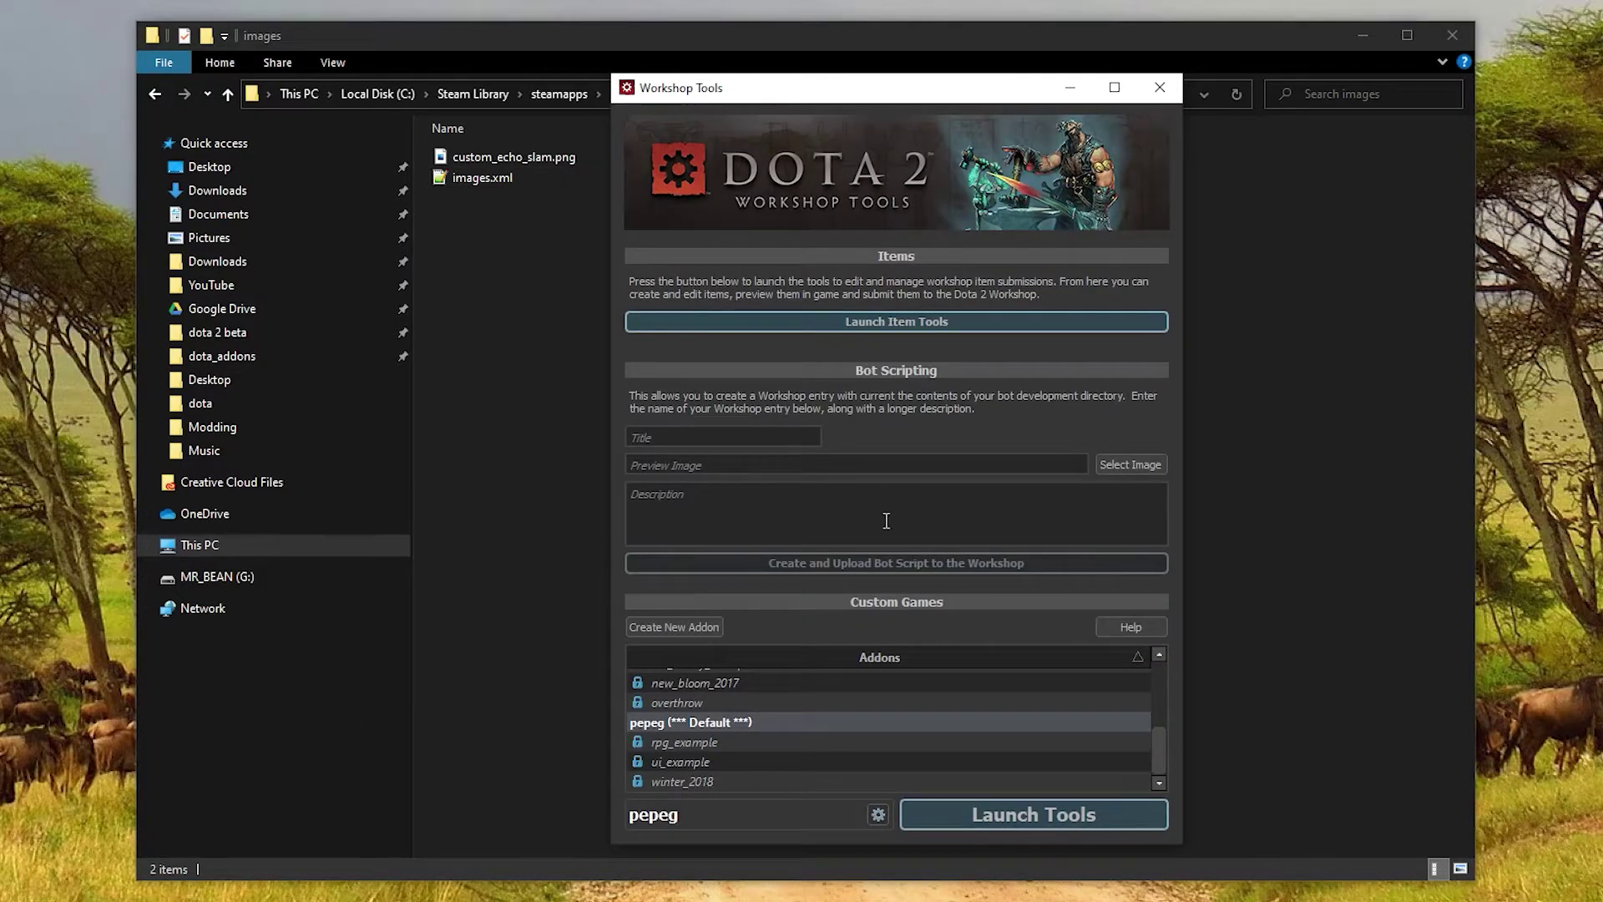
double_click(664, 727)
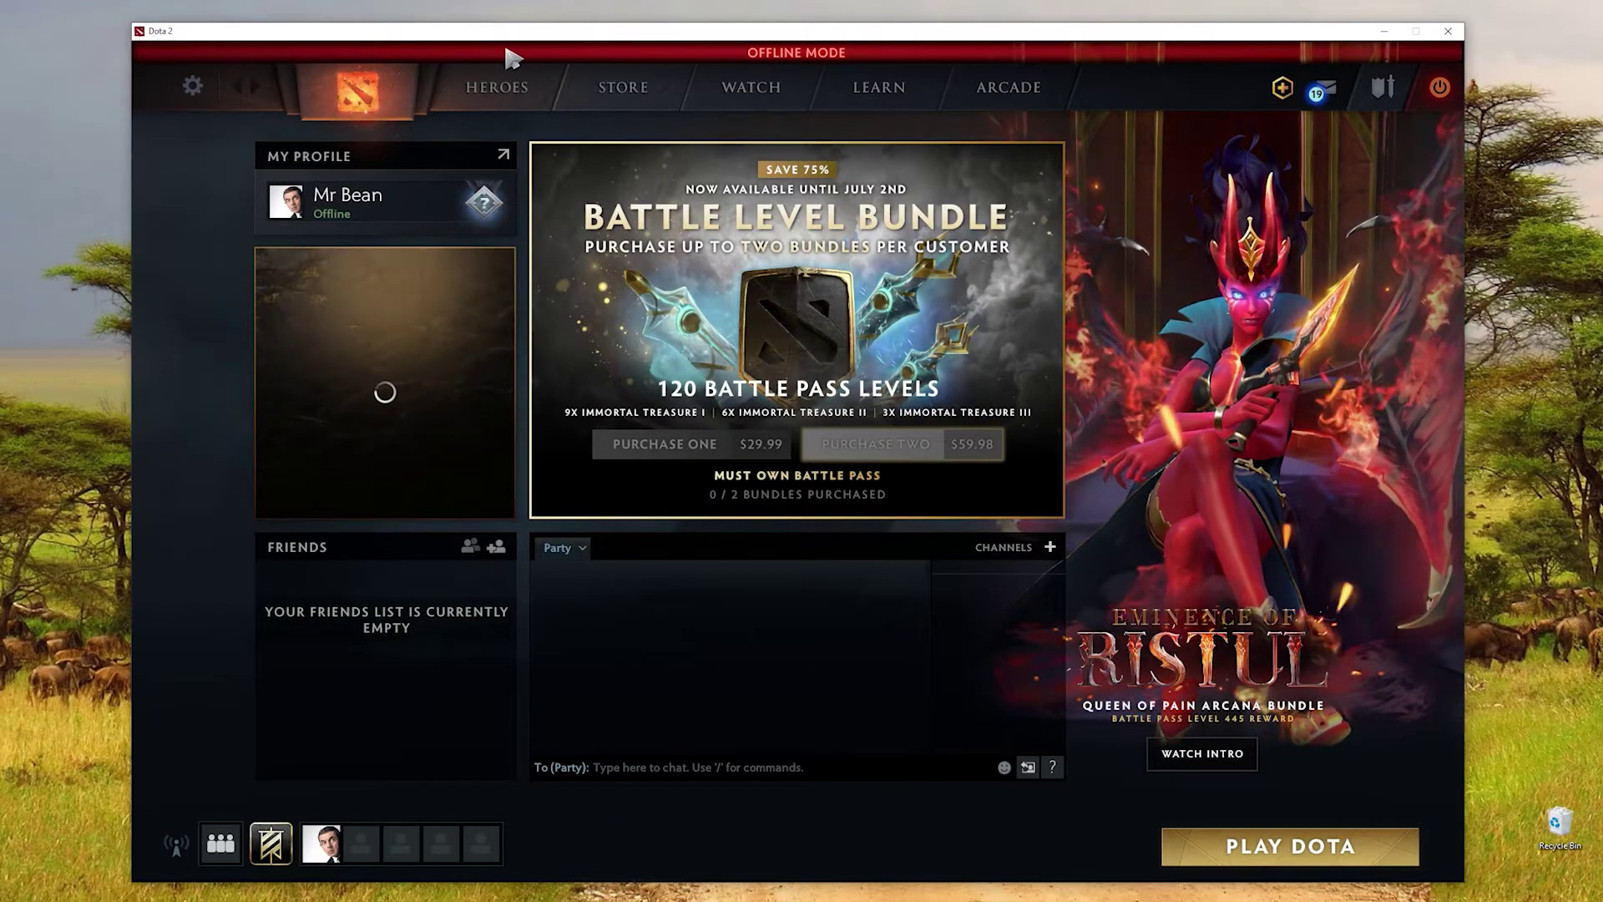
mouse_move(1286, 67)
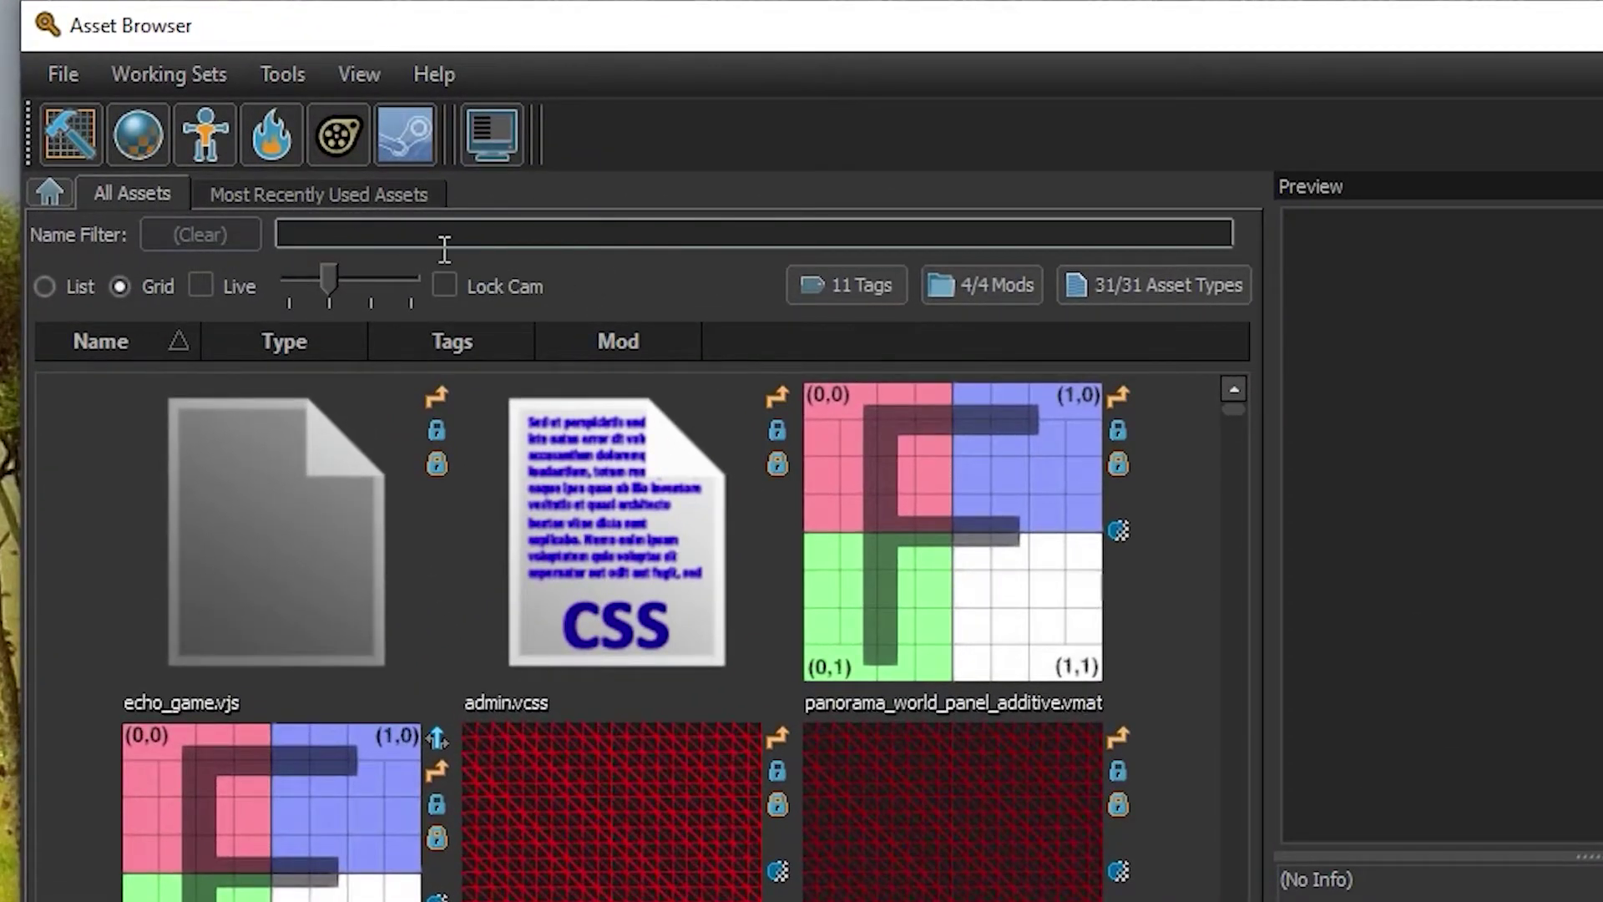
Filter the Asset Browser to images.vxml and run Full Recompile on that asset.
click(503, 124)
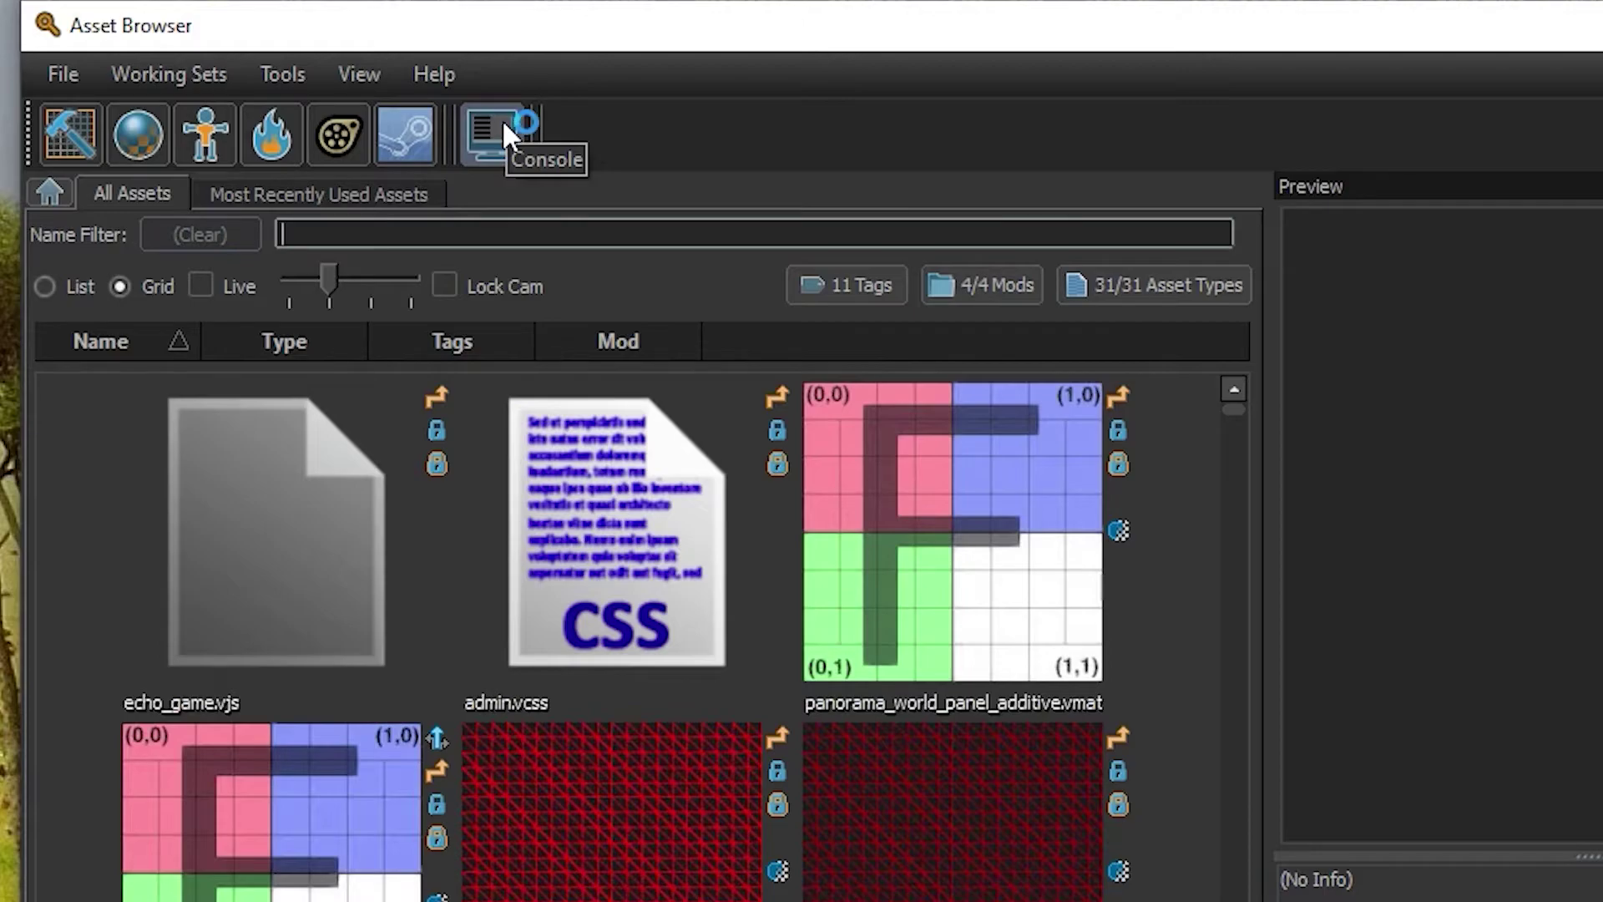
text(images.vxml)
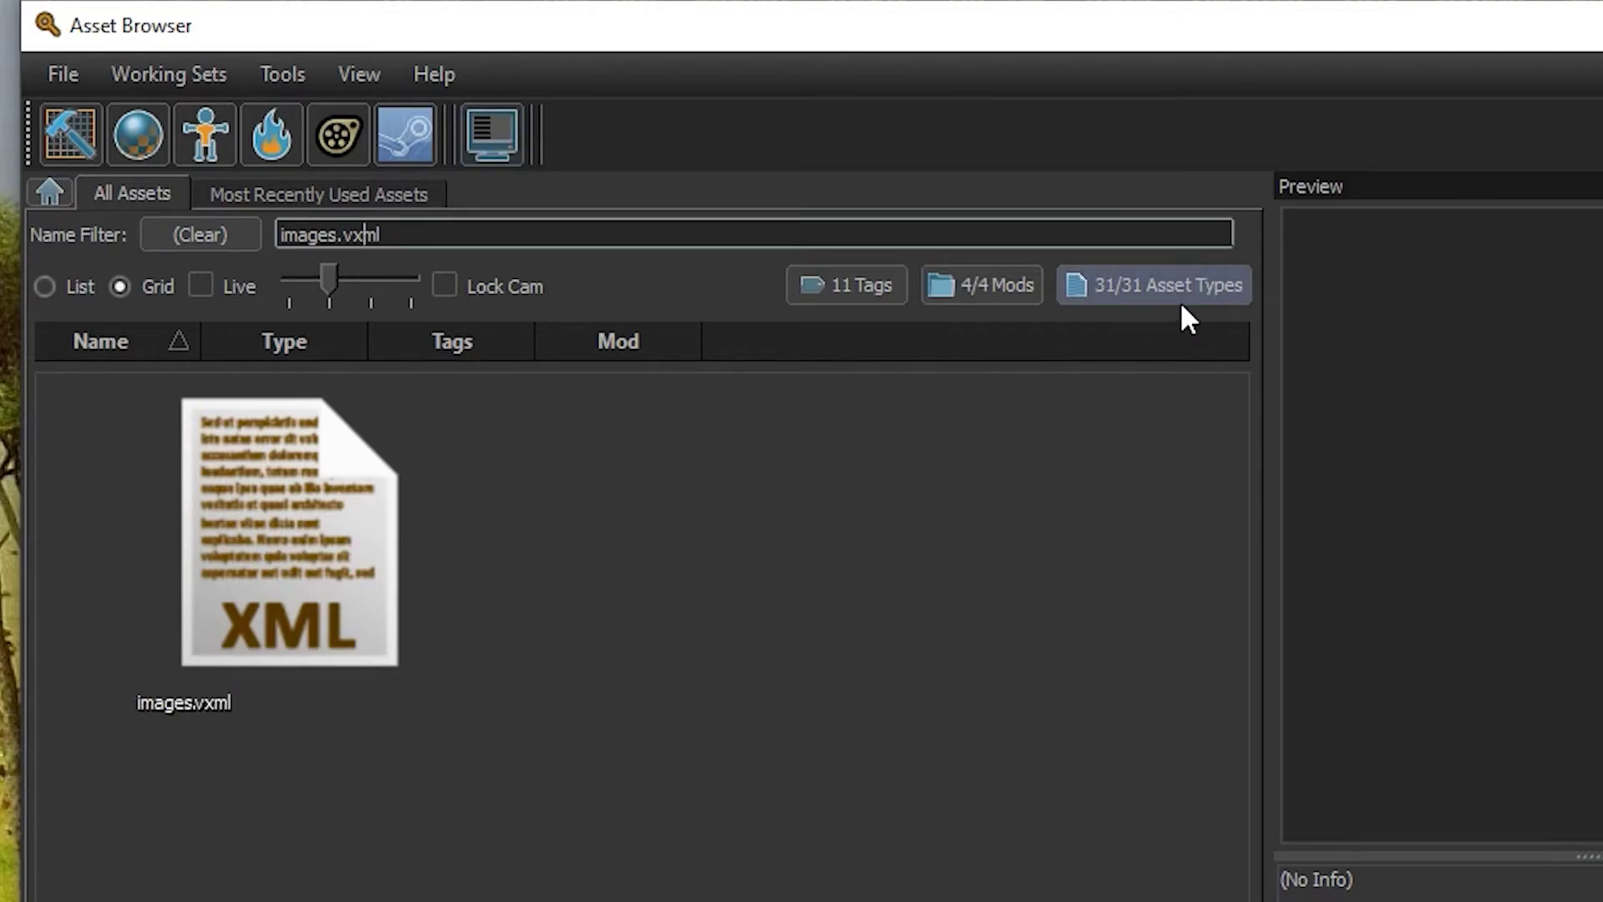
key(Left)
key(BackSpace)
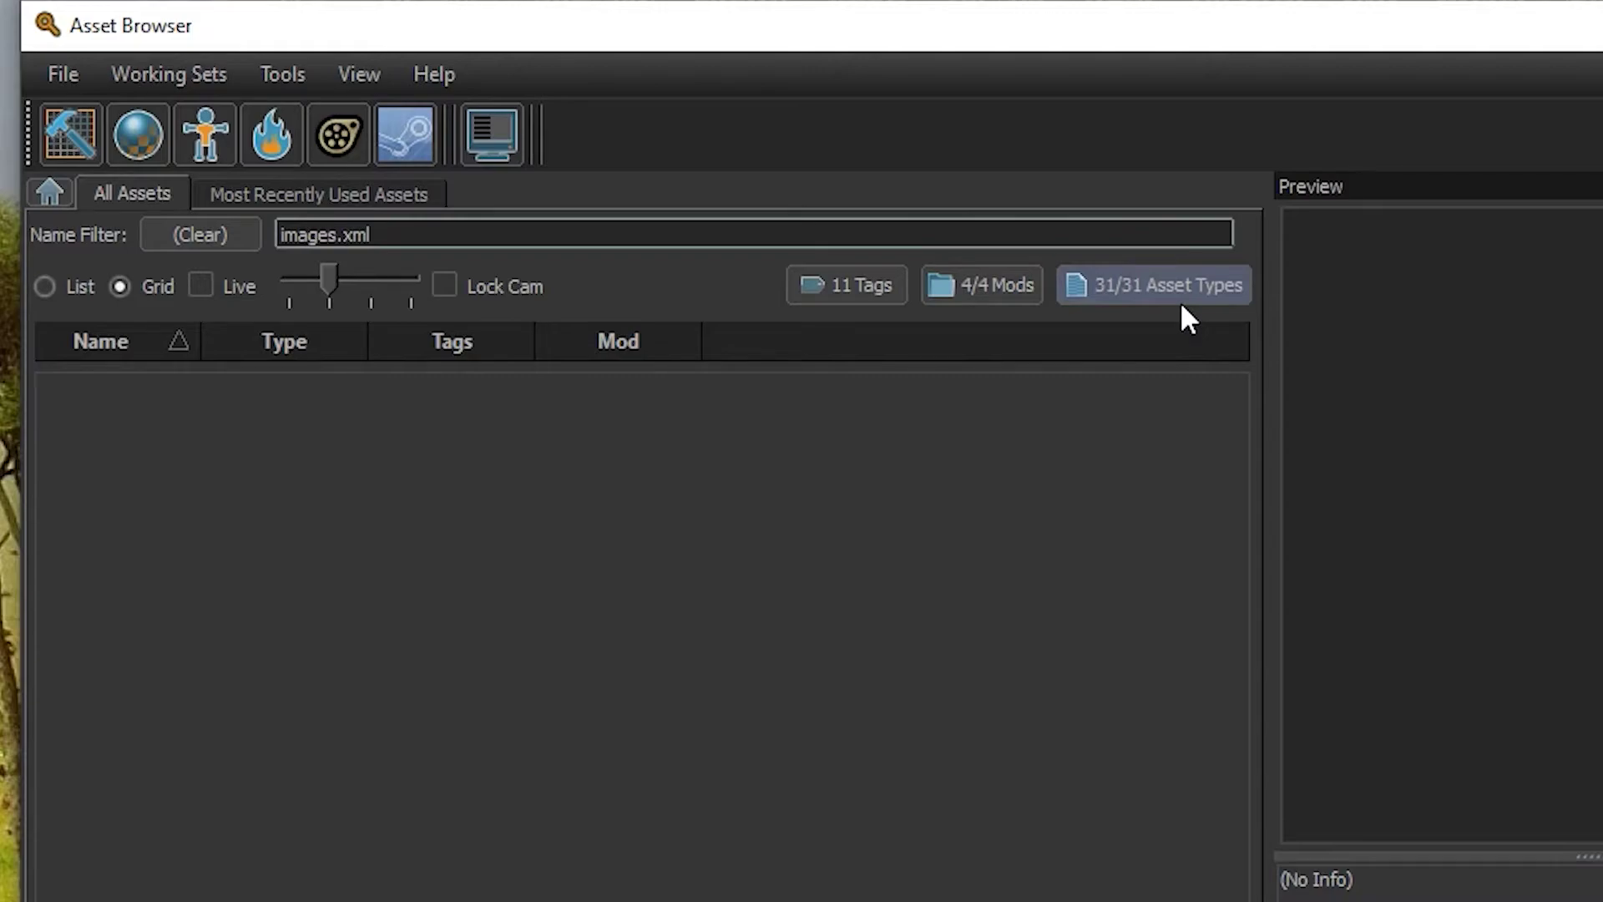
text(v)
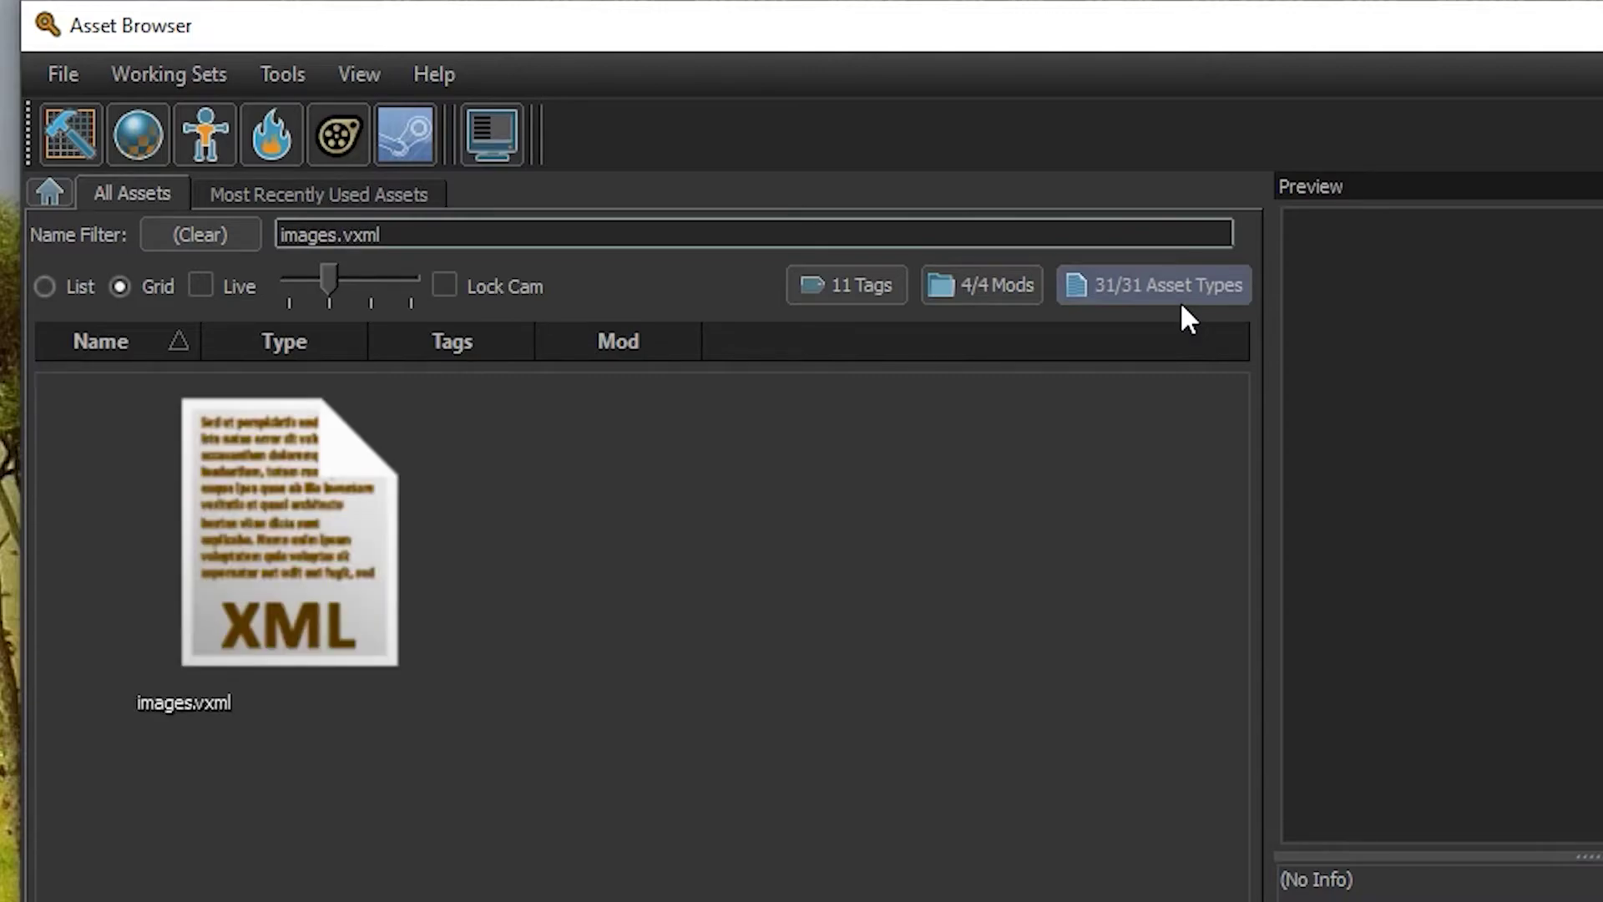
right_click(247, 512)
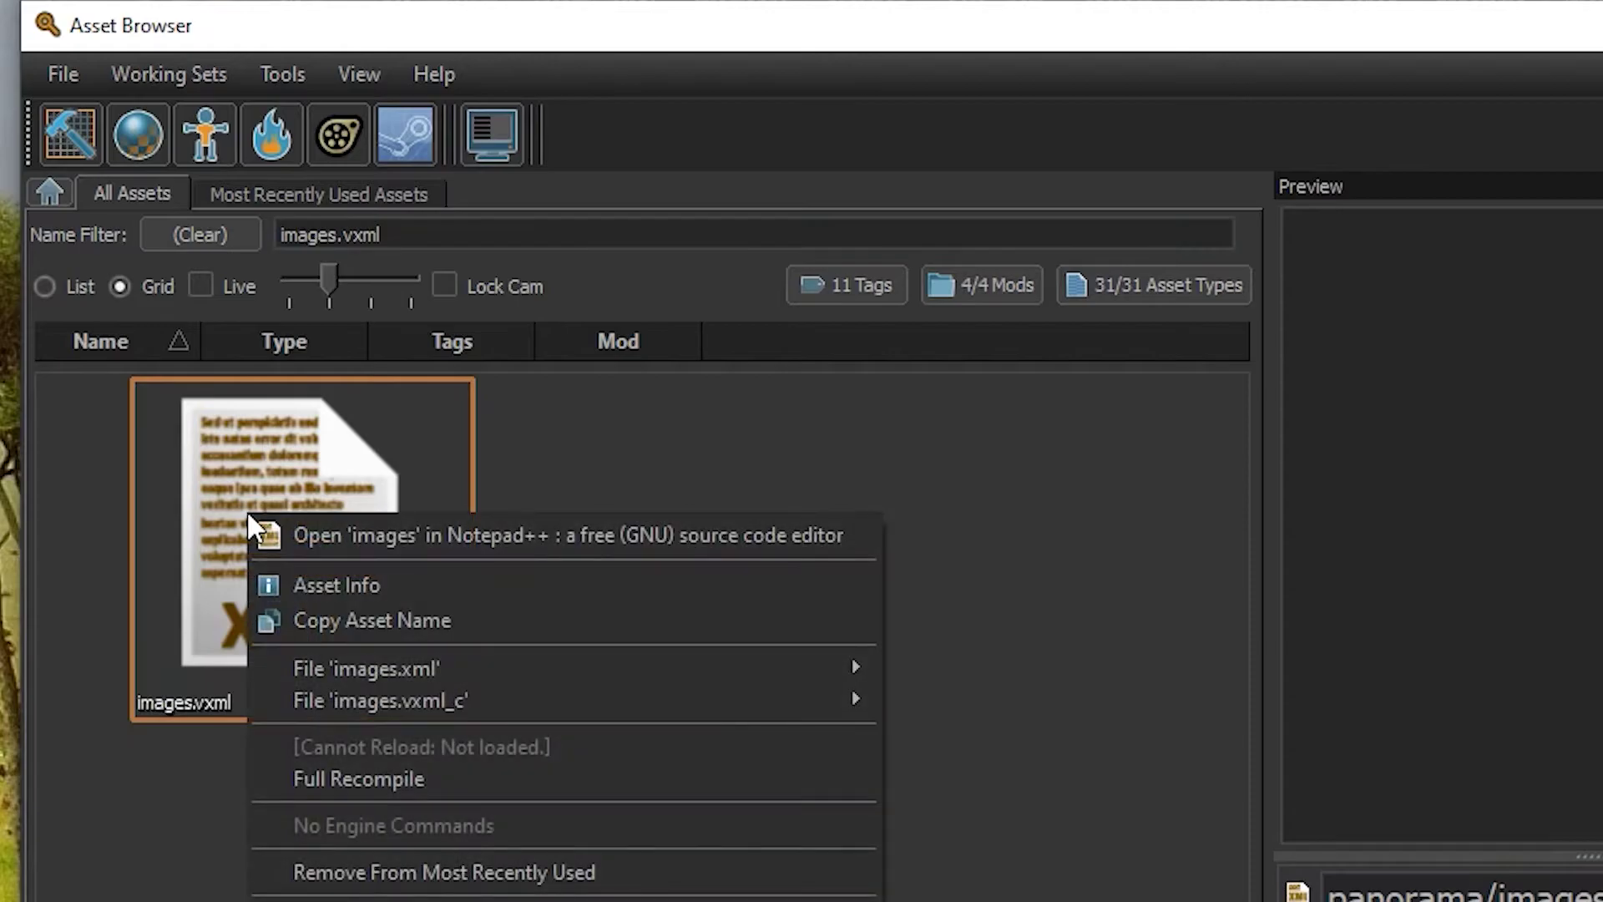
click(412, 780)
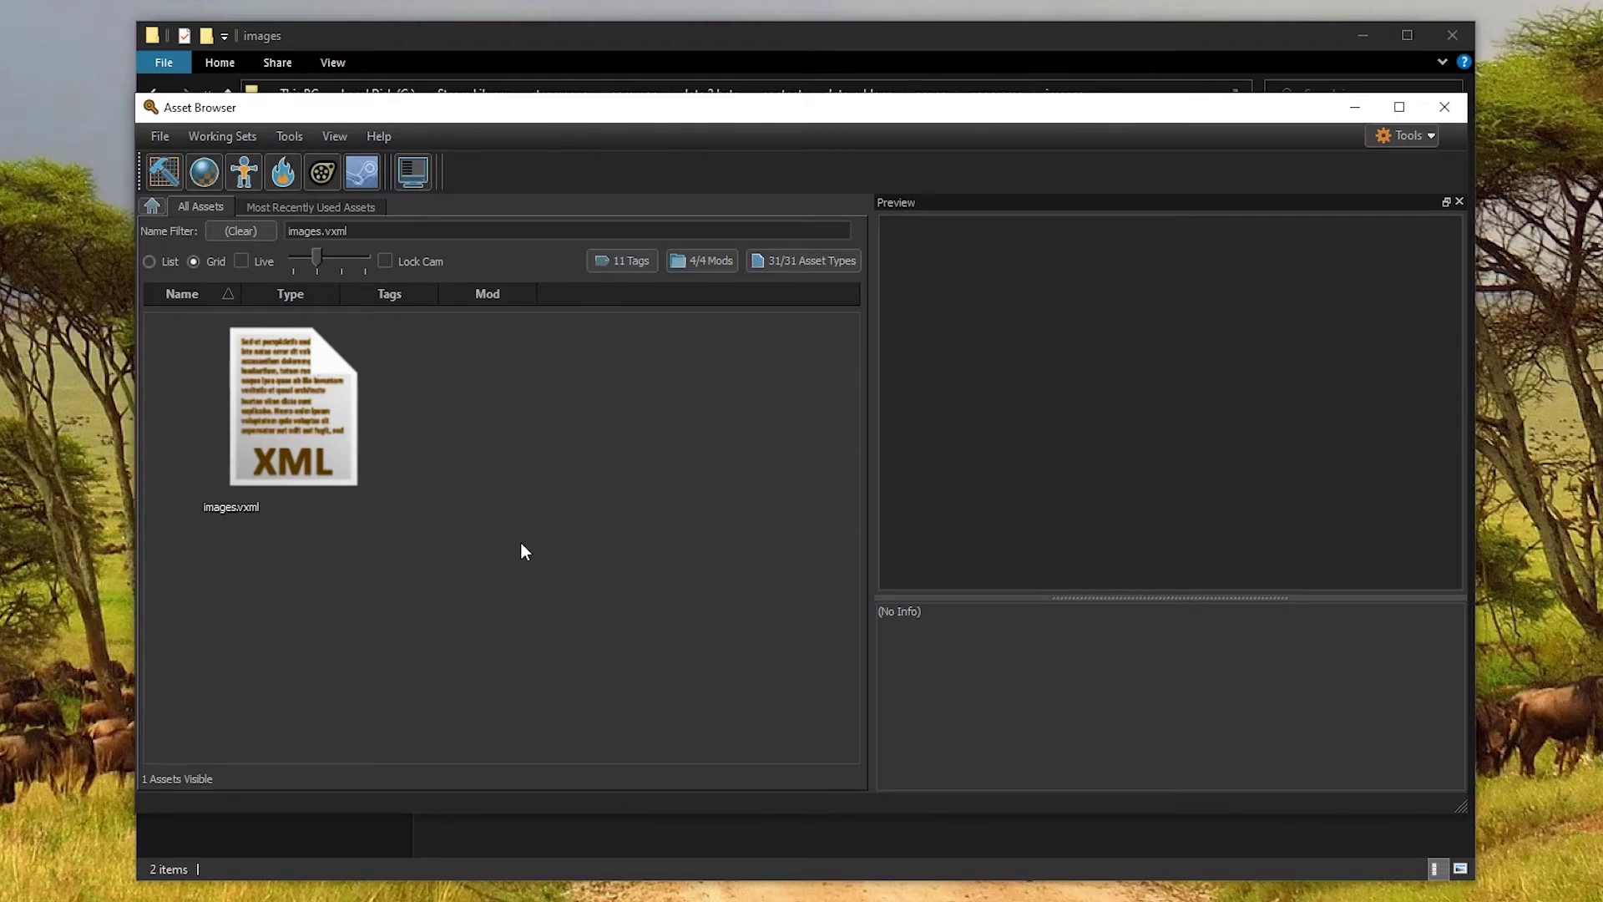
Browse to dota 2 beta\game\dota_addons\pepeg\panorama\images.
click(1354, 107)
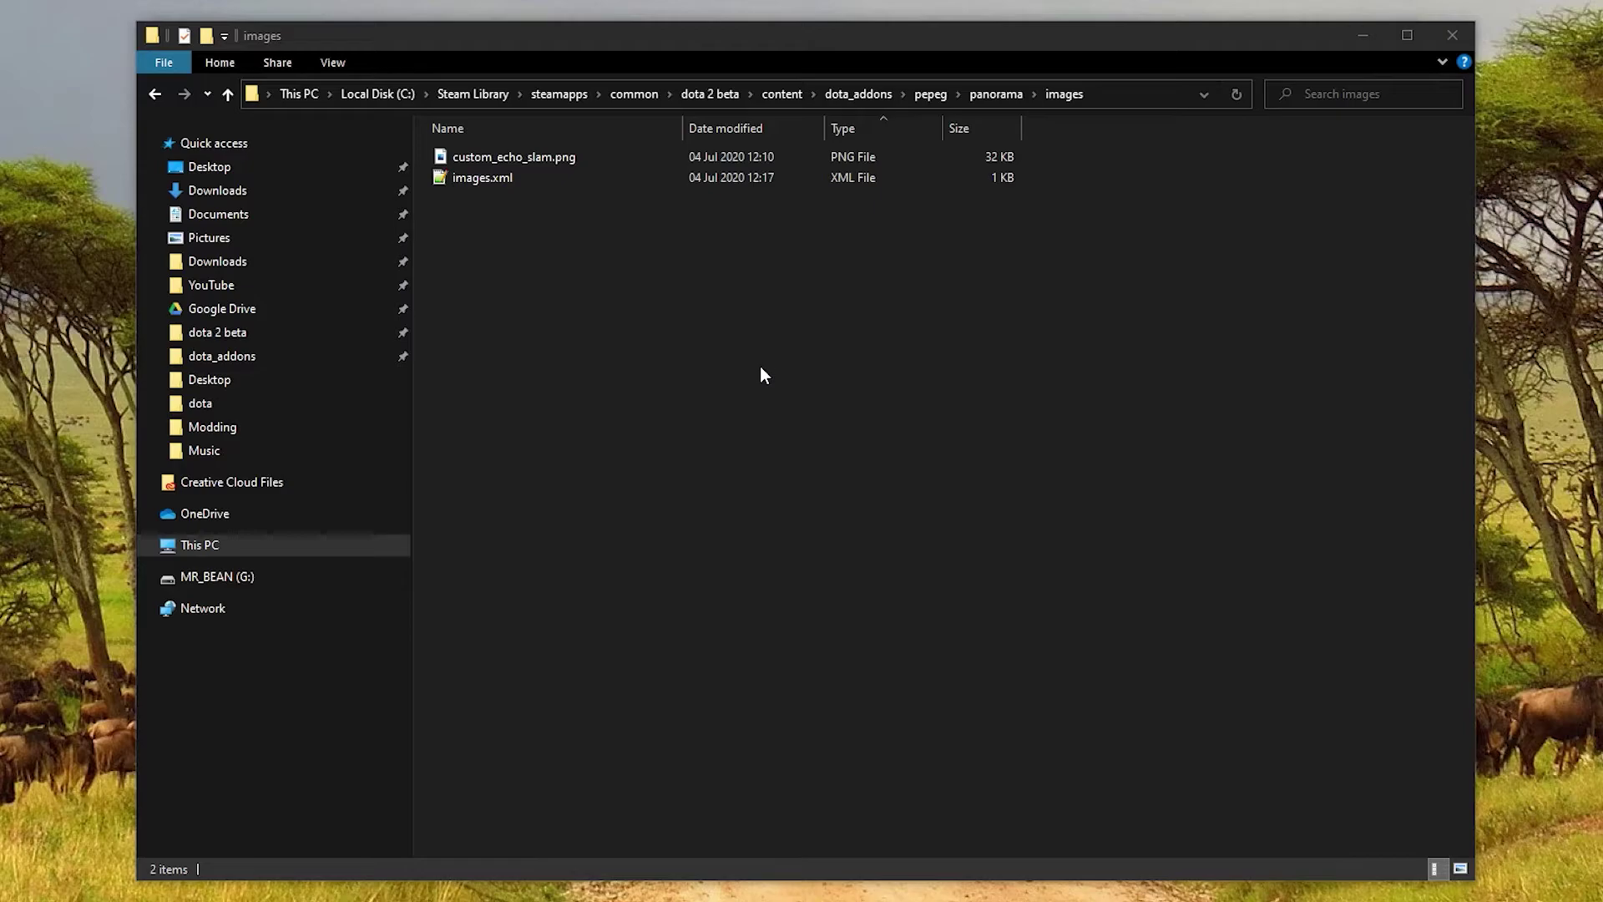
click(254, 341)
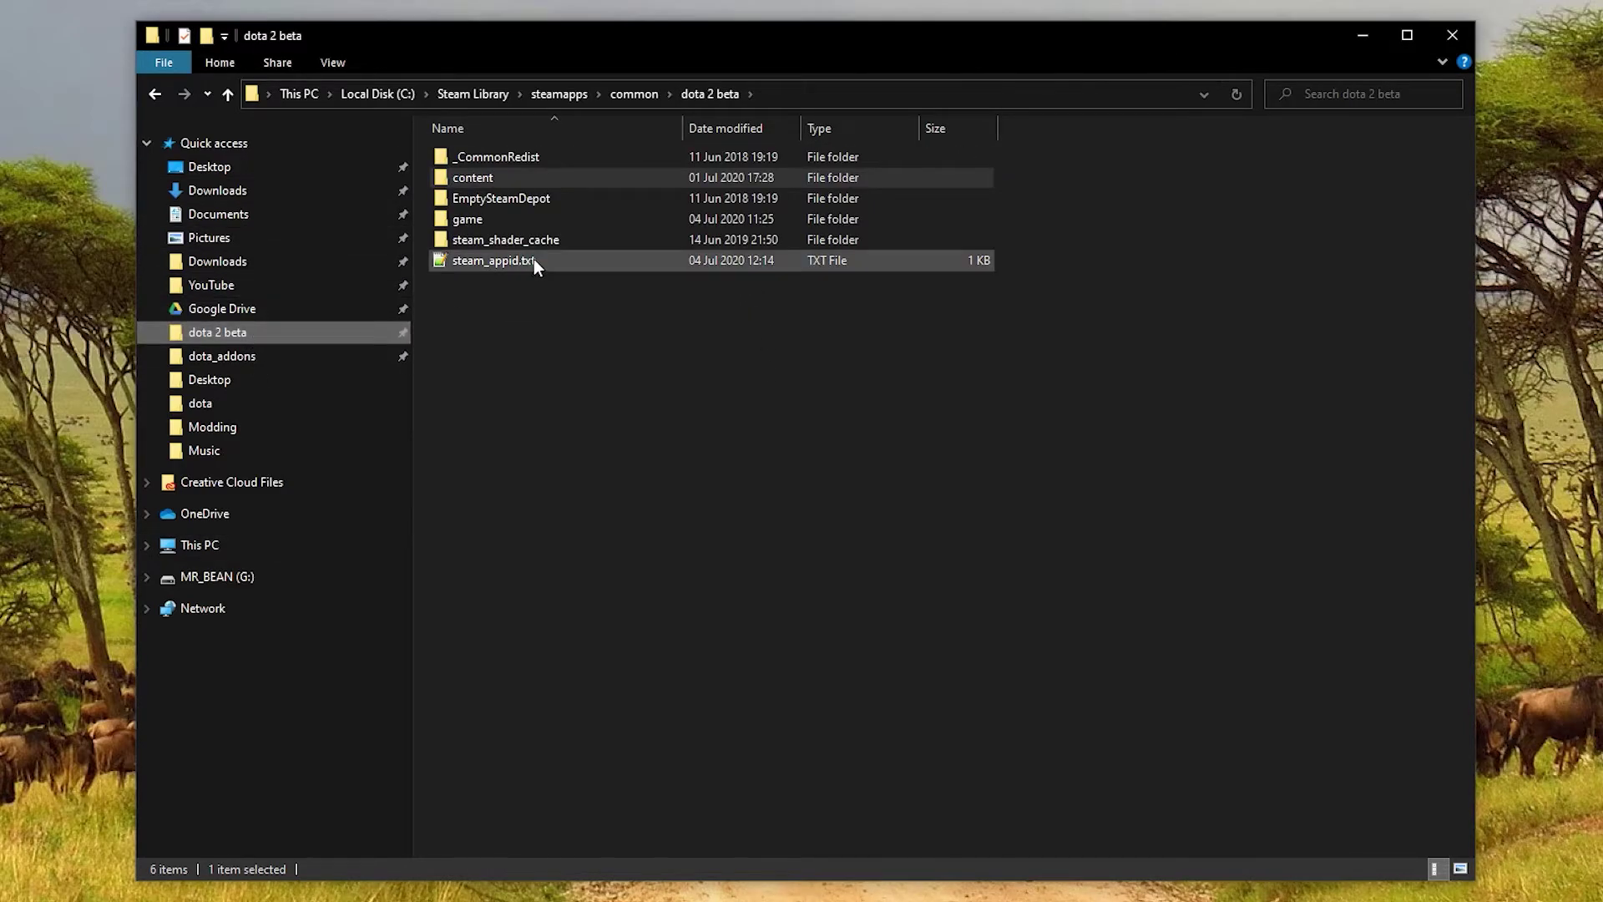
double_click(500, 220)
double_click(491, 261)
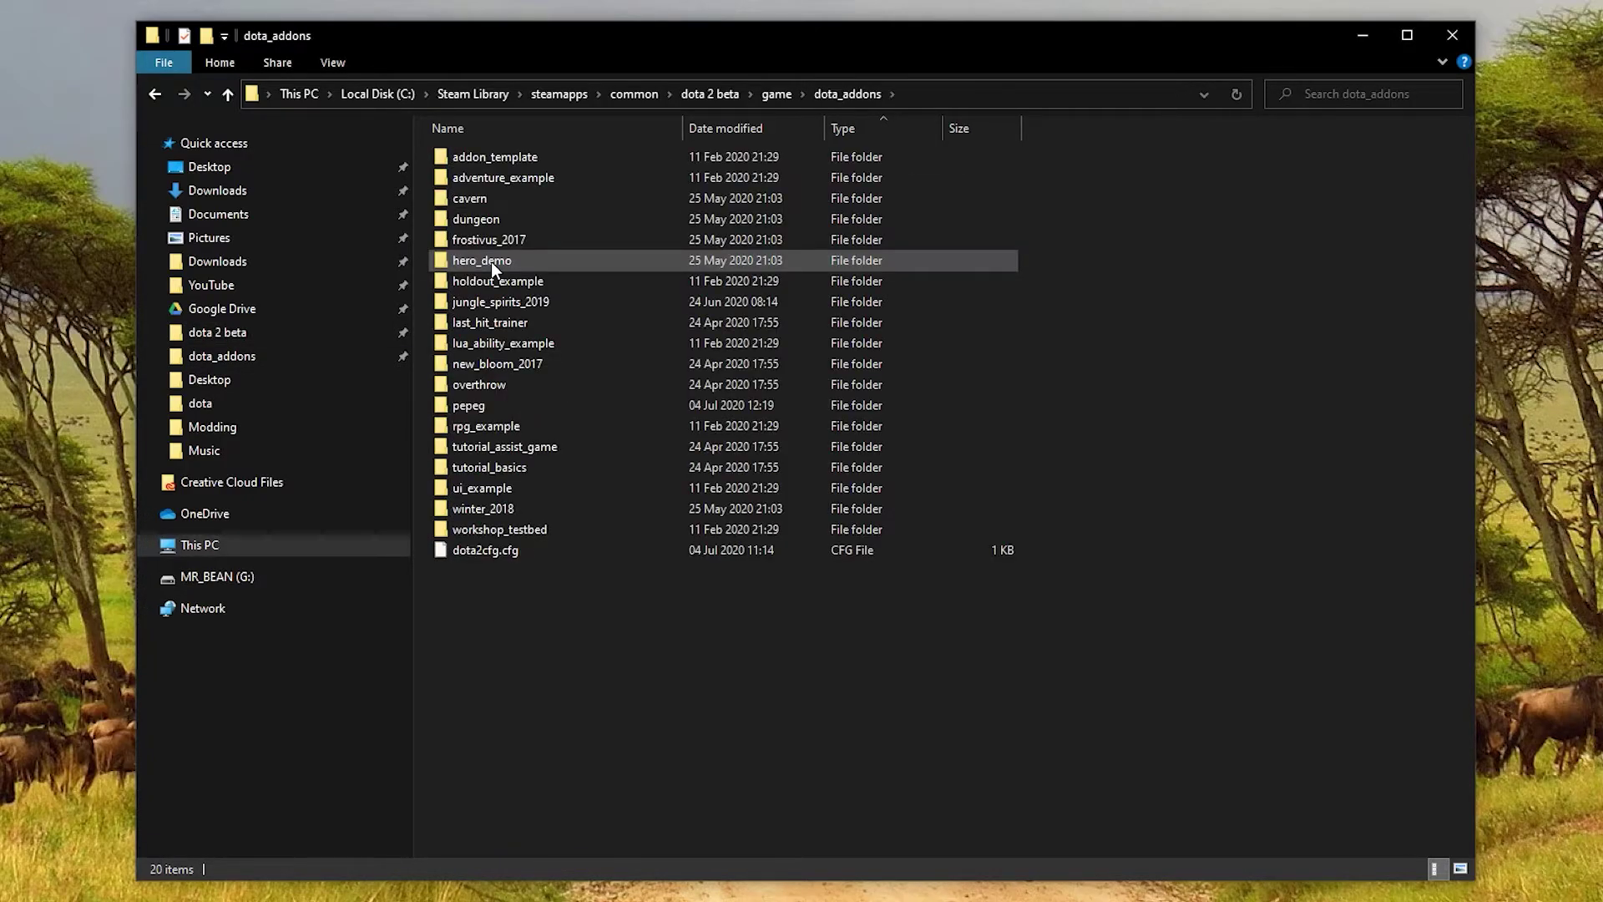
click(548, 409)
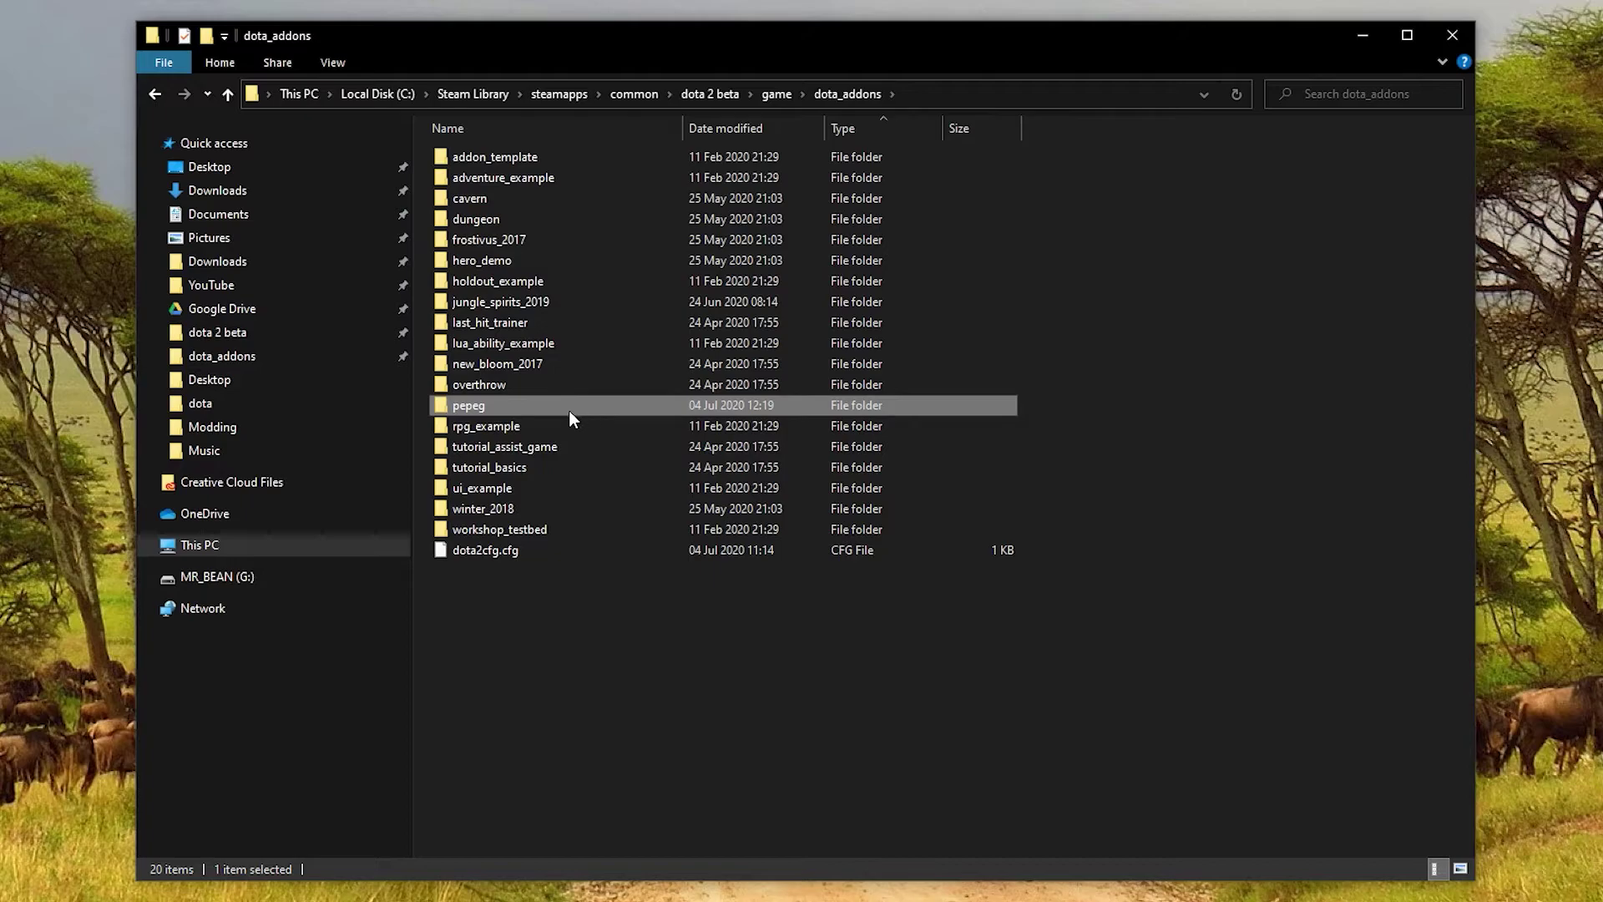
double_click(486, 409)
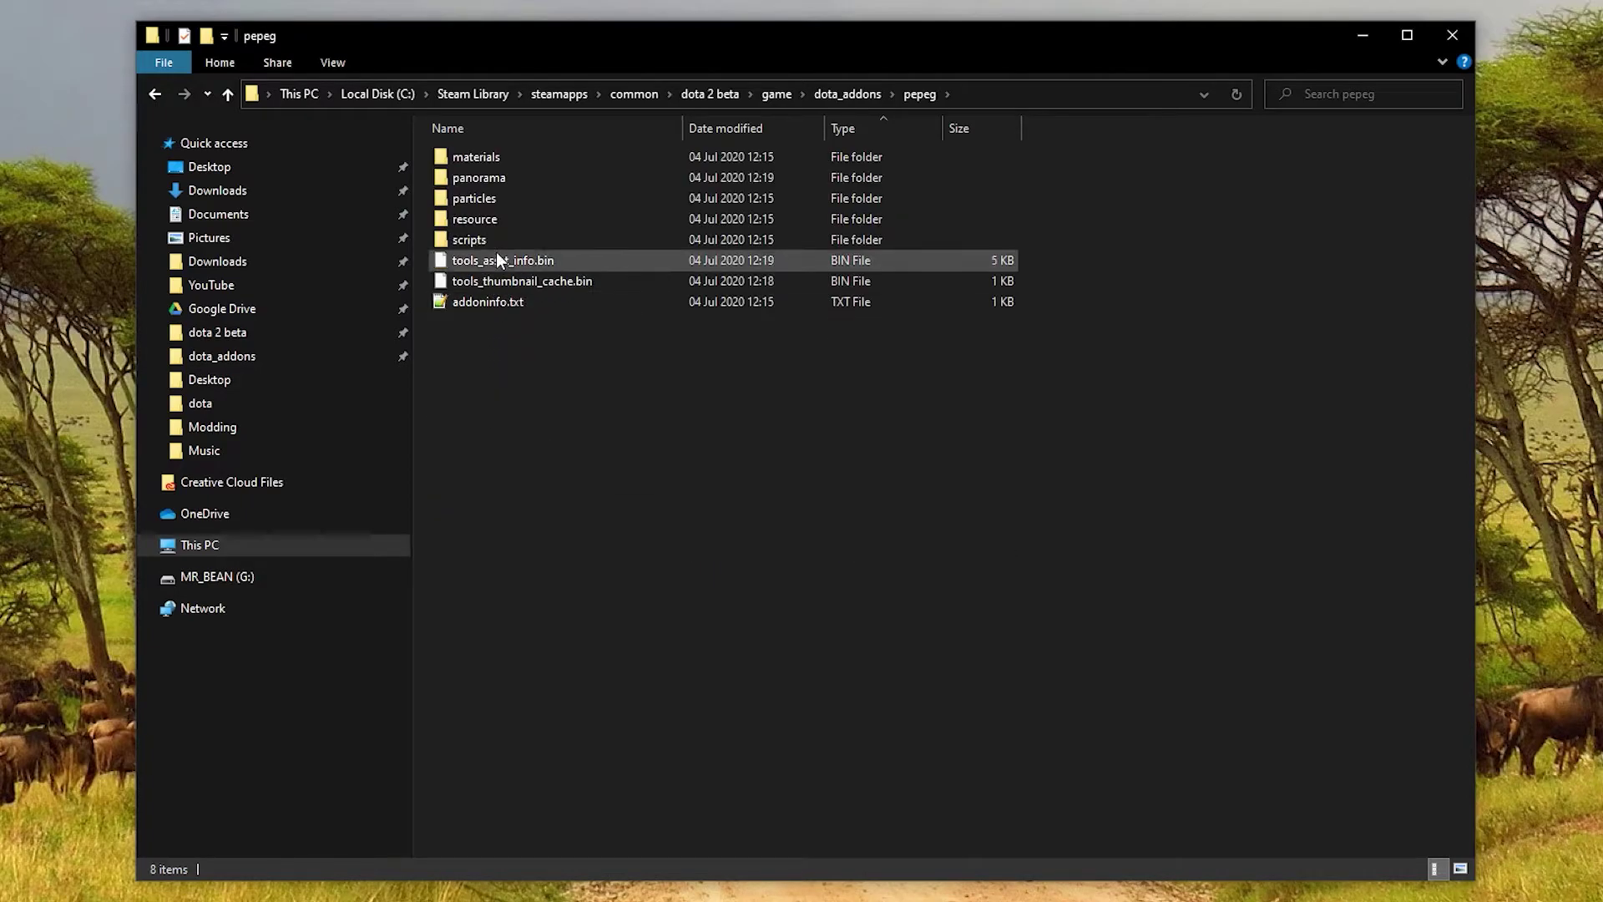
double_click(505, 177)
double_click(493, 162)
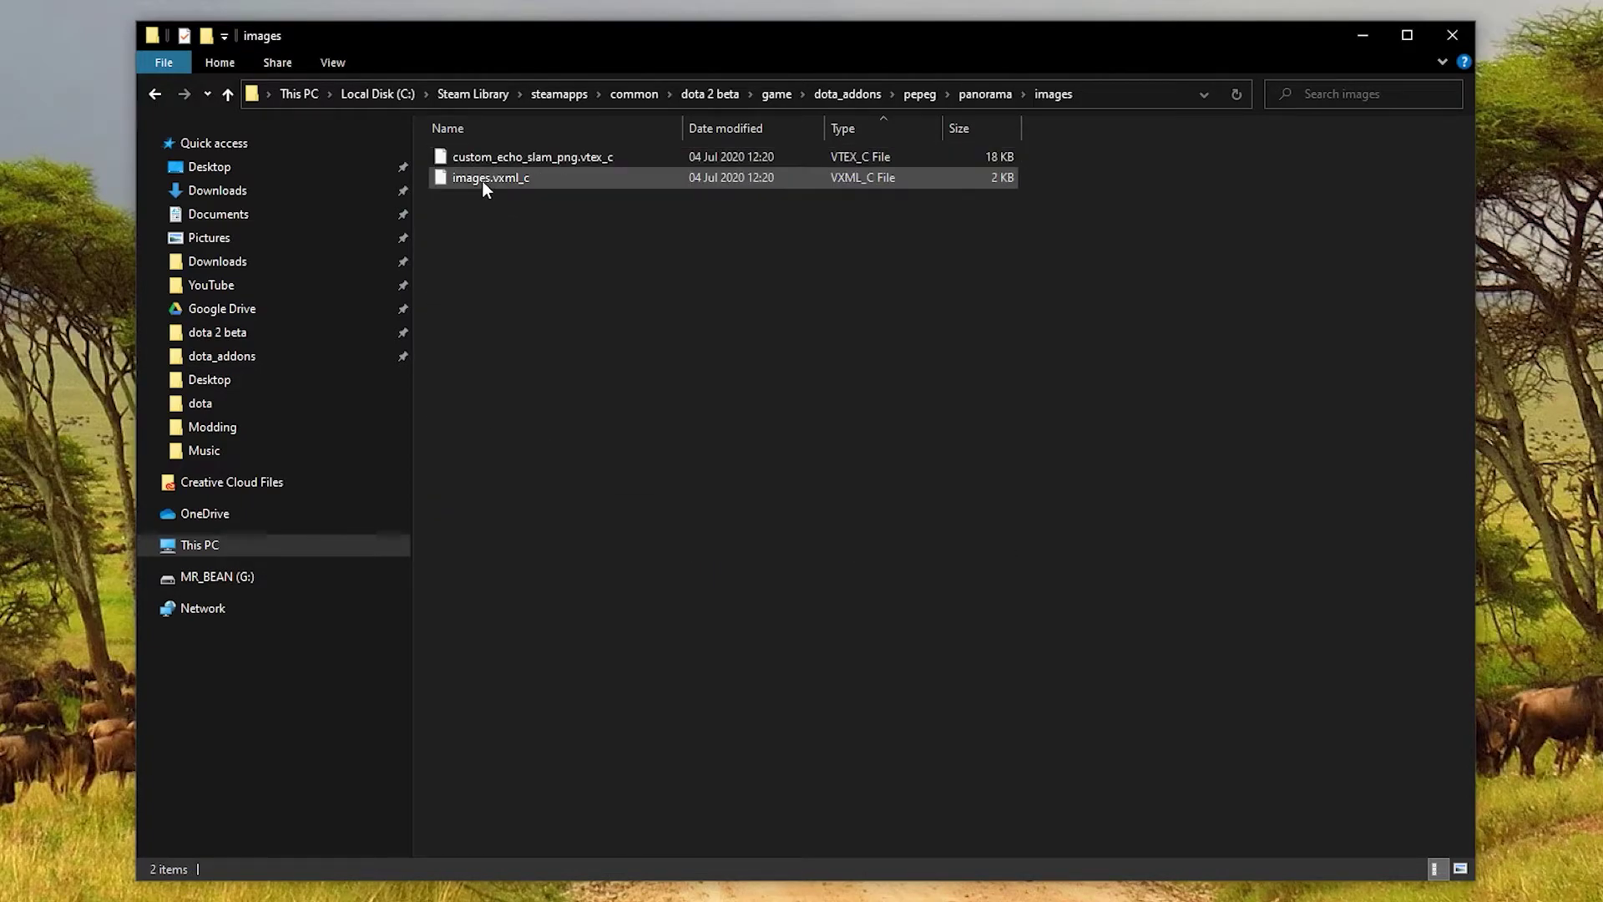
Delete images.vxml_c and select the remaining custom_echo_slam_png.vtex_c texture.
click(511, 160)
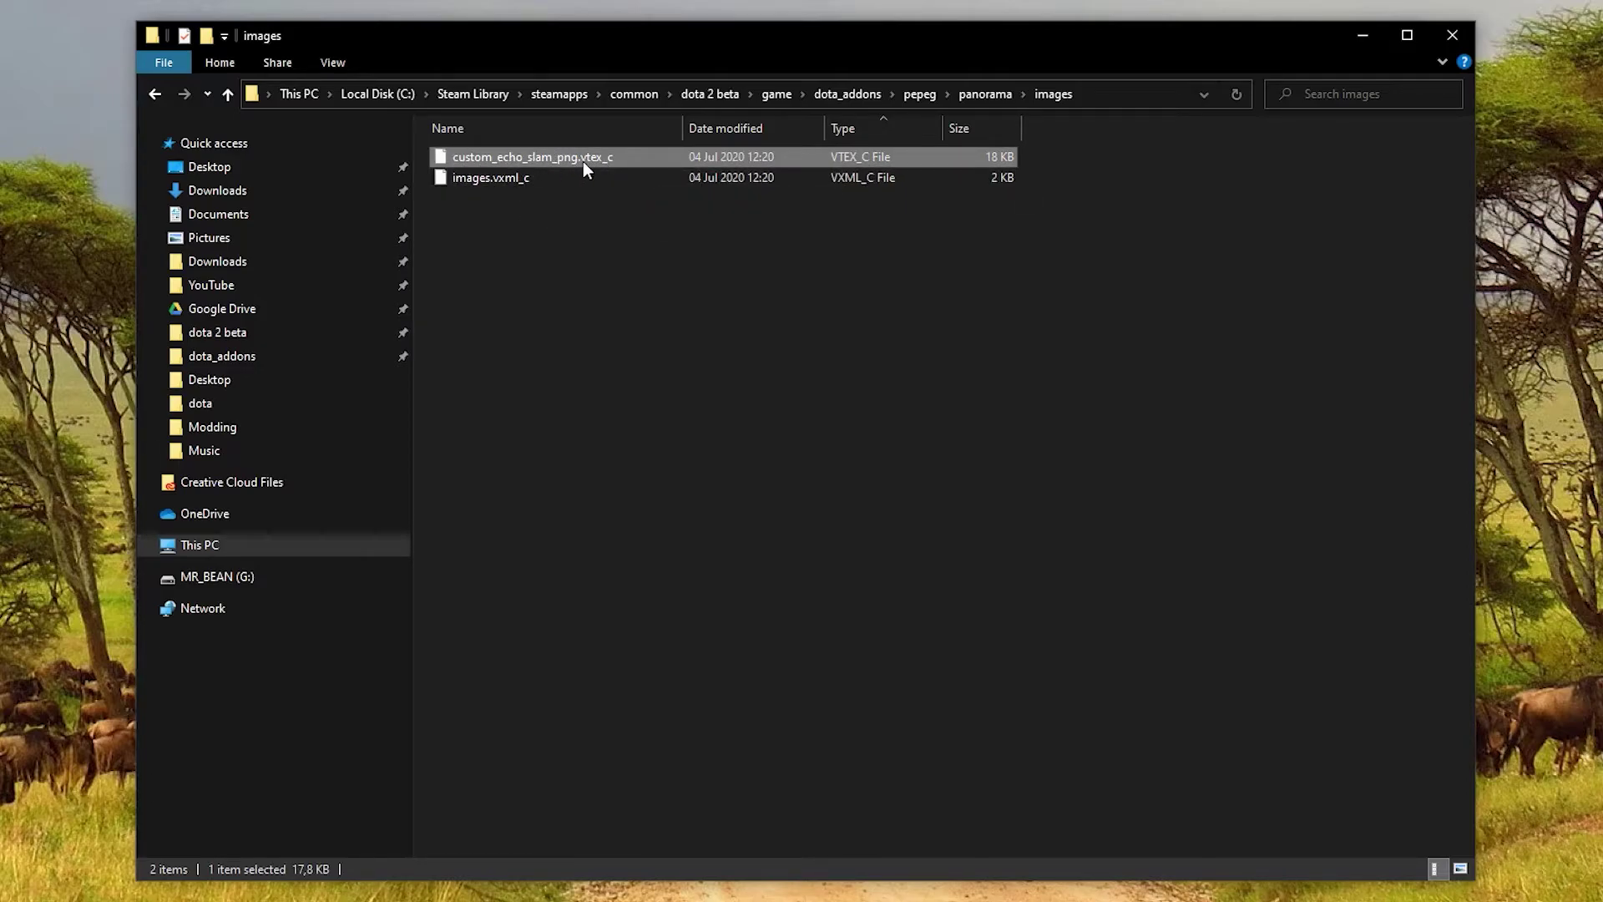
drag(535, 269, 482, 210)
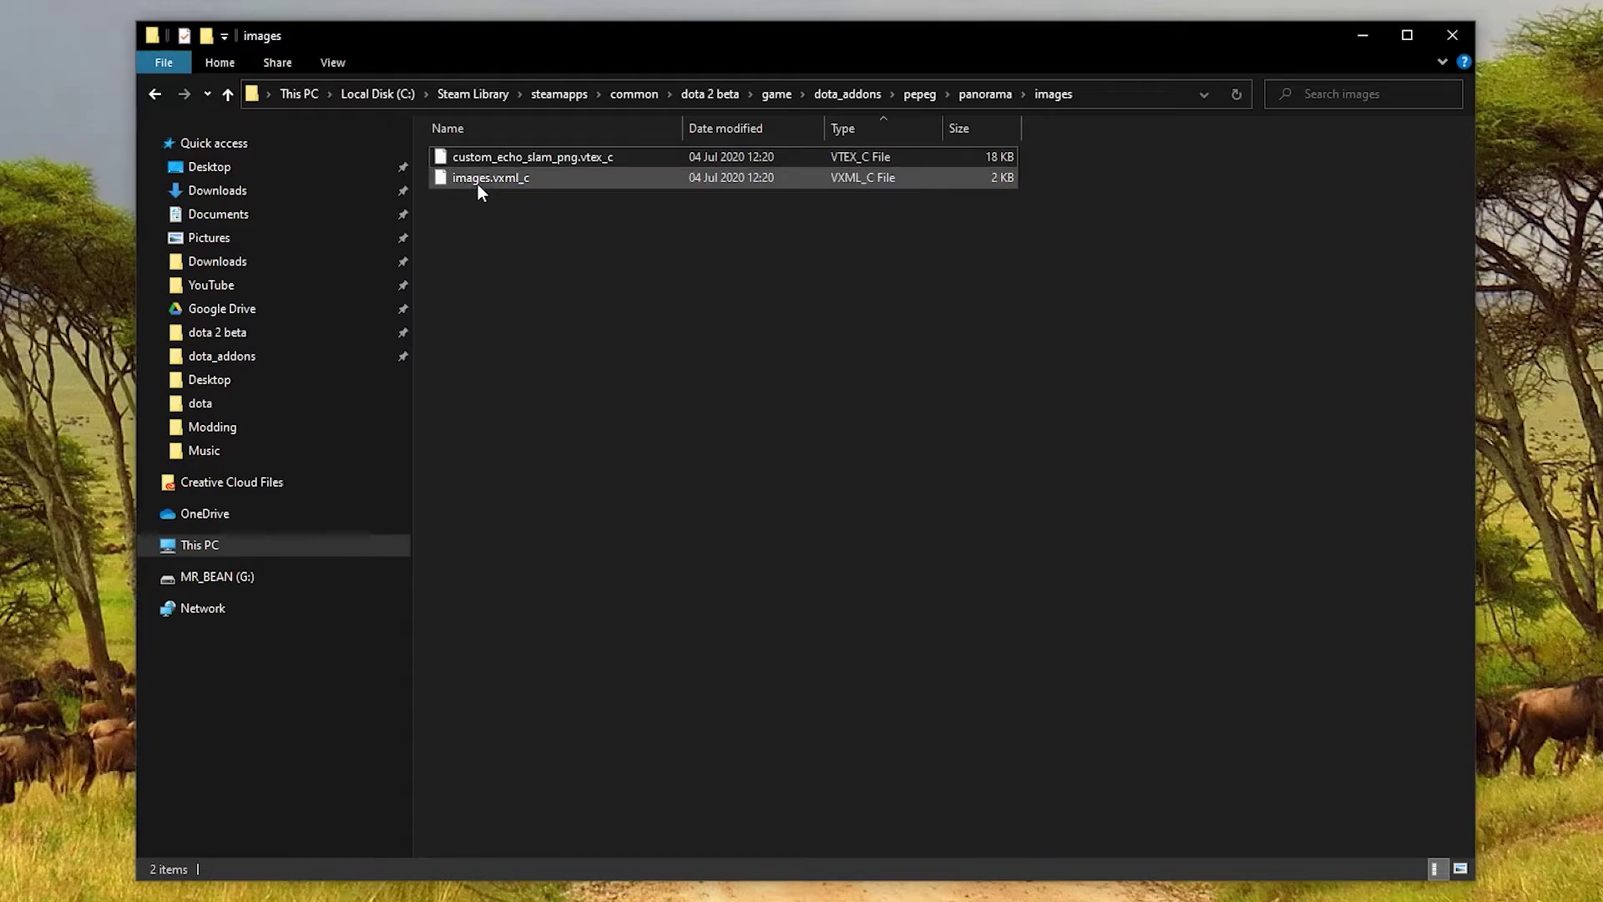
click(481, 189)
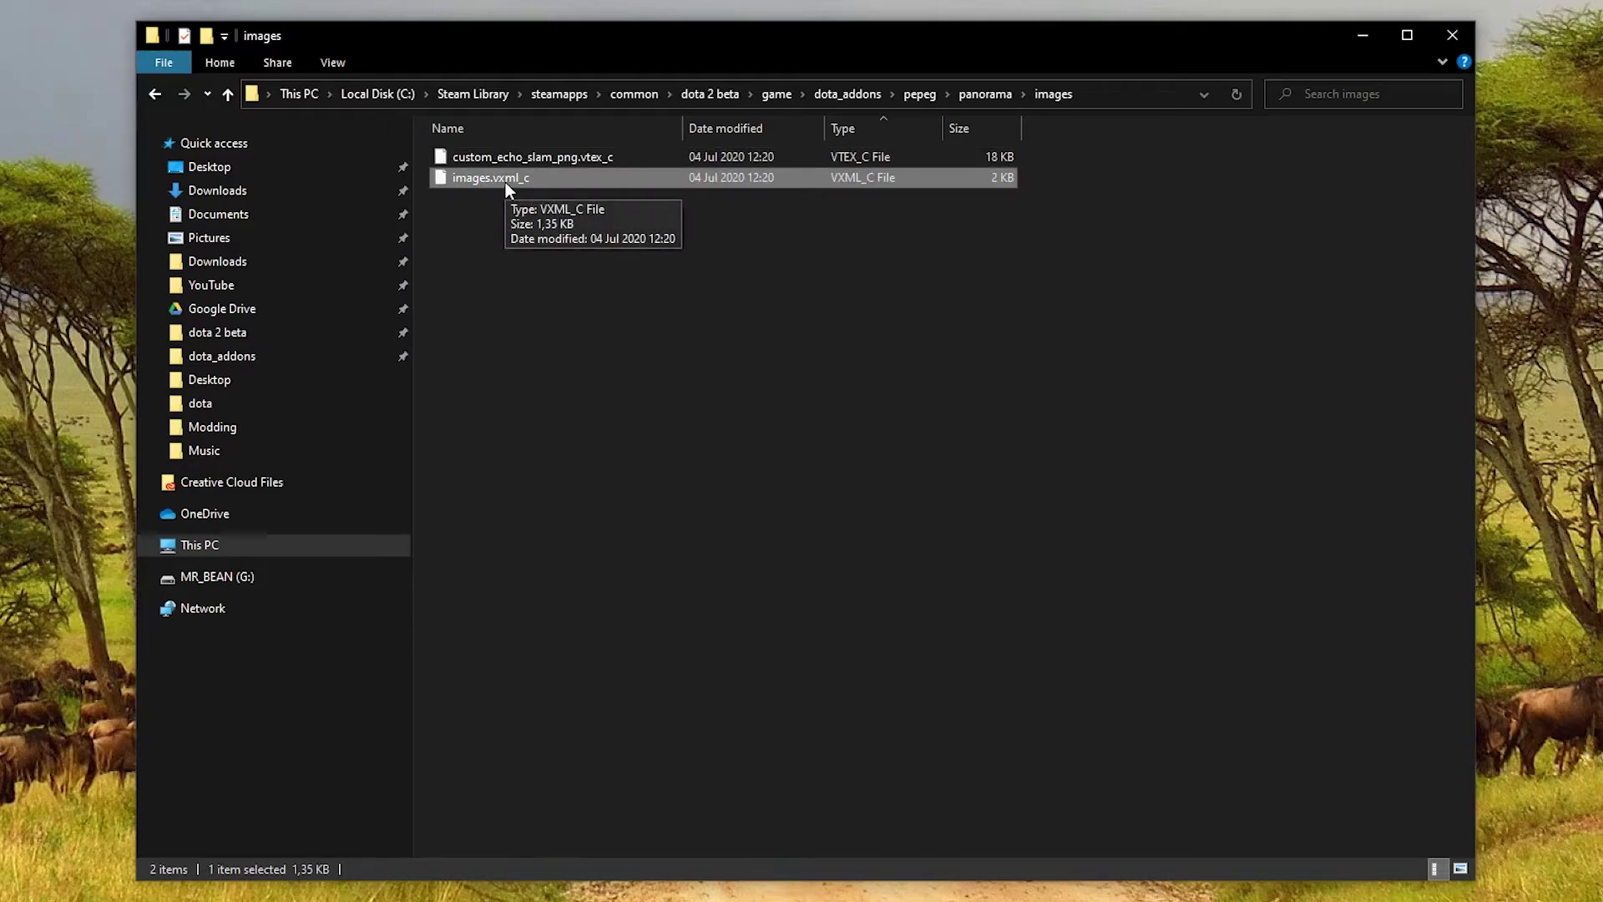
key(Delete)
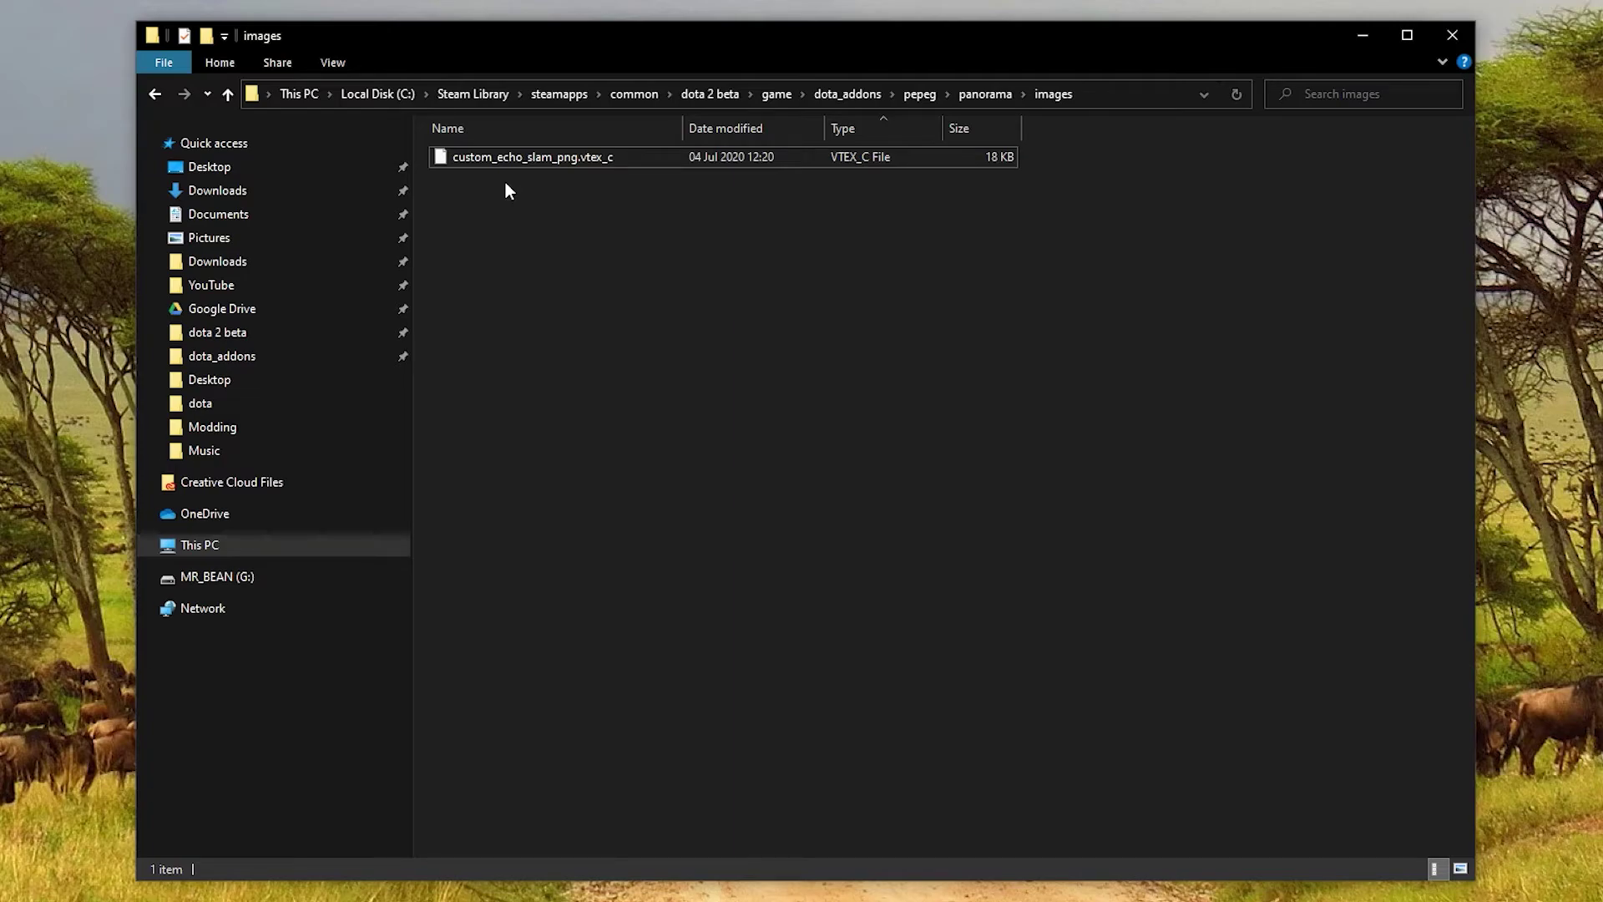
click(504, 159)
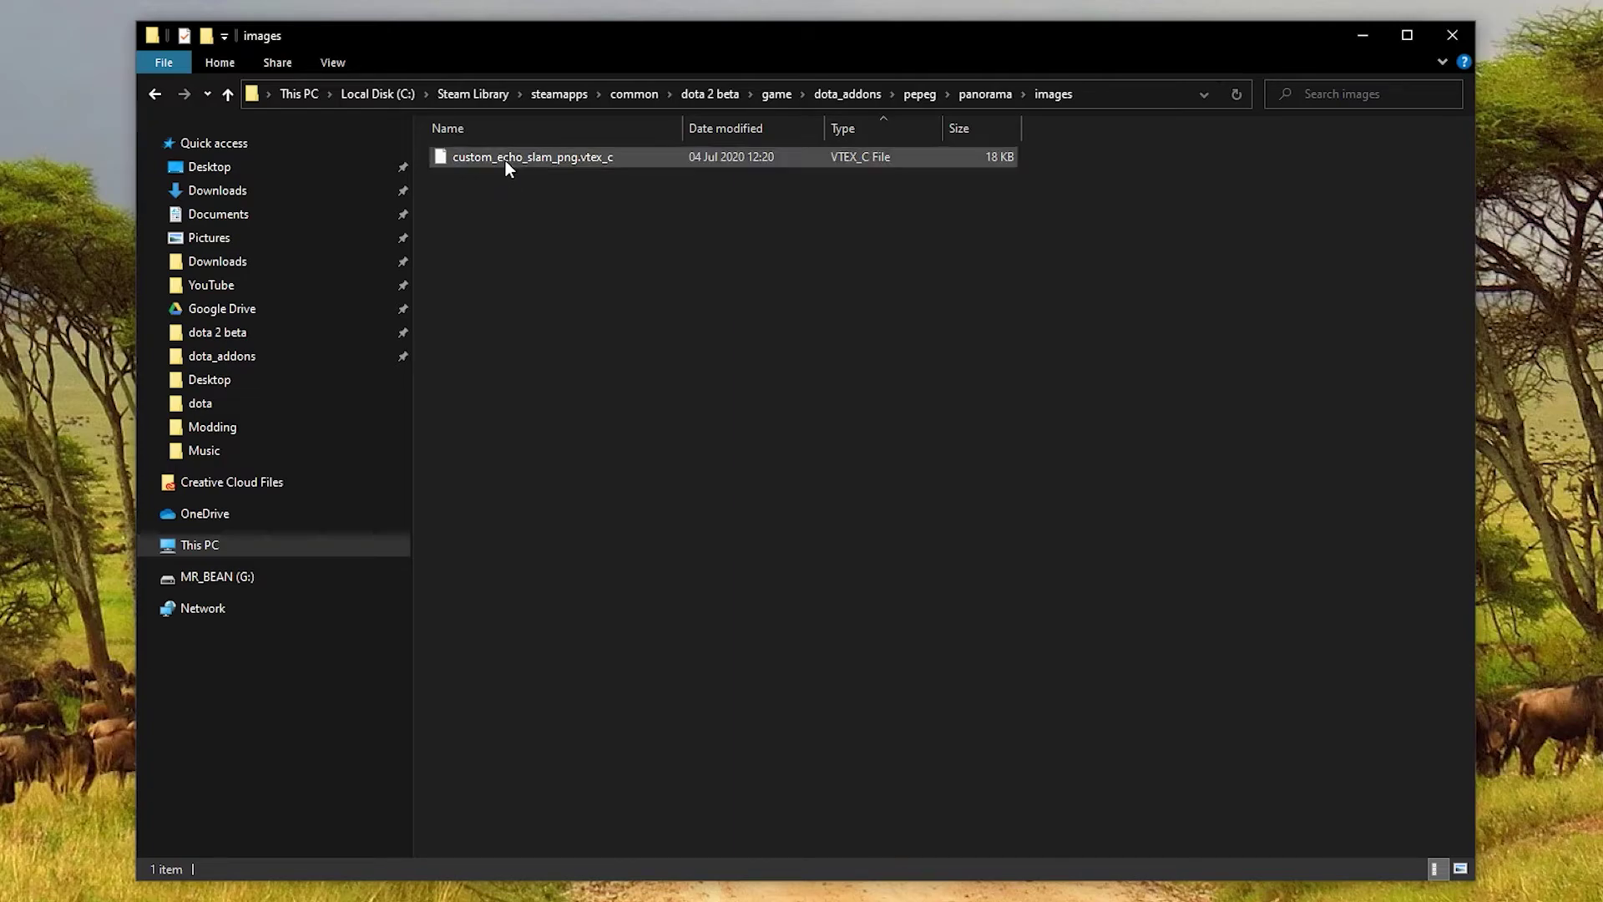
click(632, 230)
drag(838, 273, 576, 158)
click(627, 297)
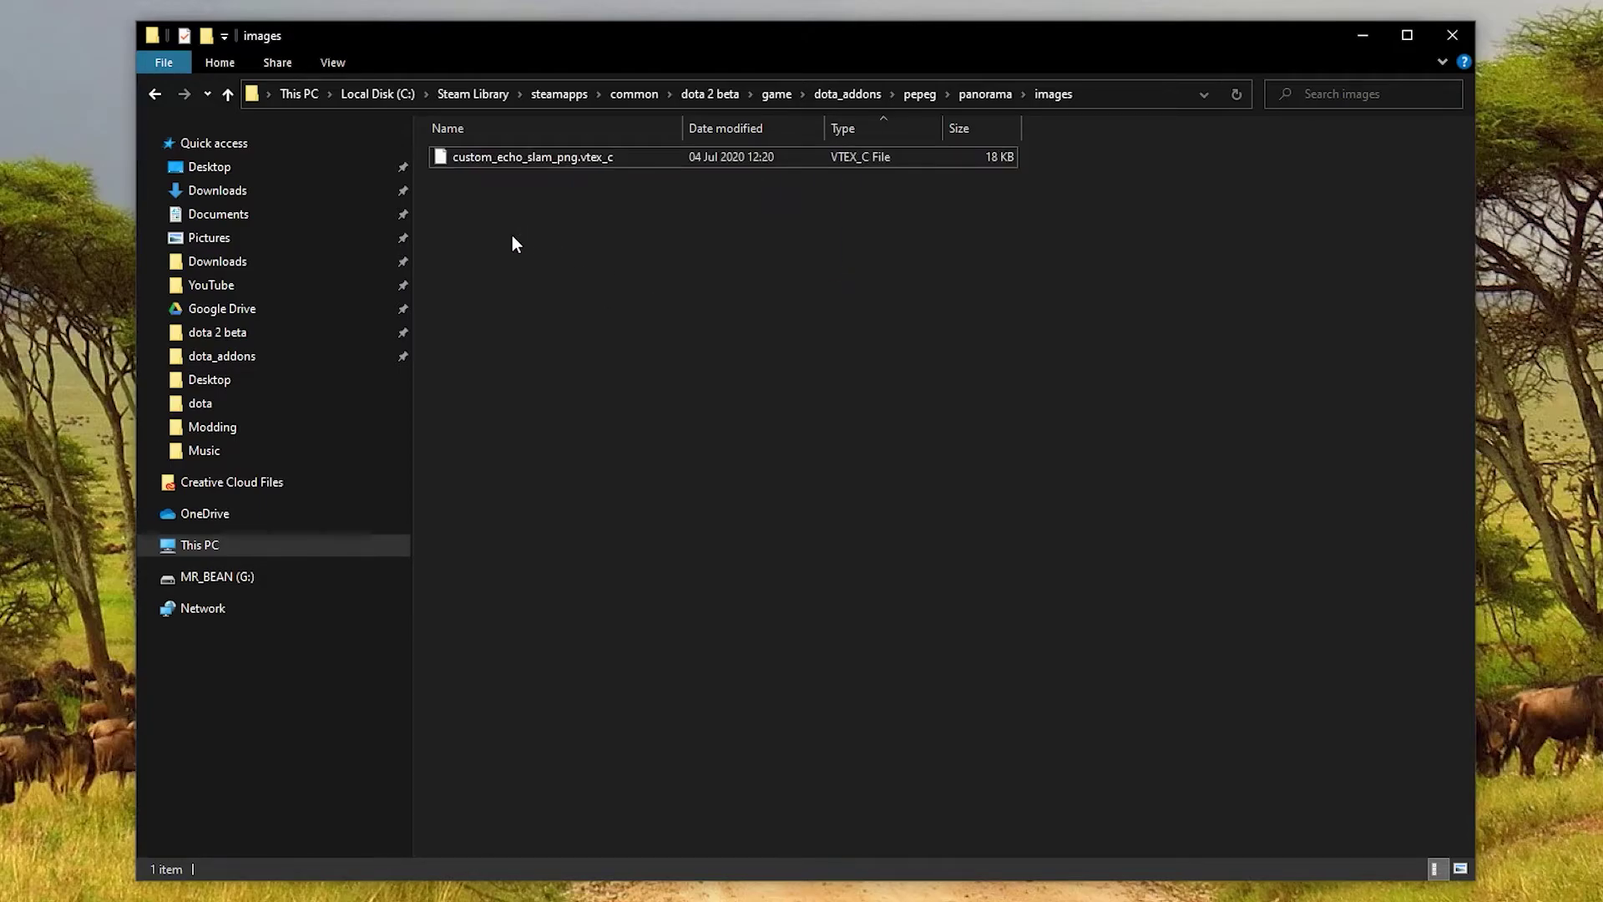
drag(418, 152, 654, 395)
click(647, 367)
click(508, 162)
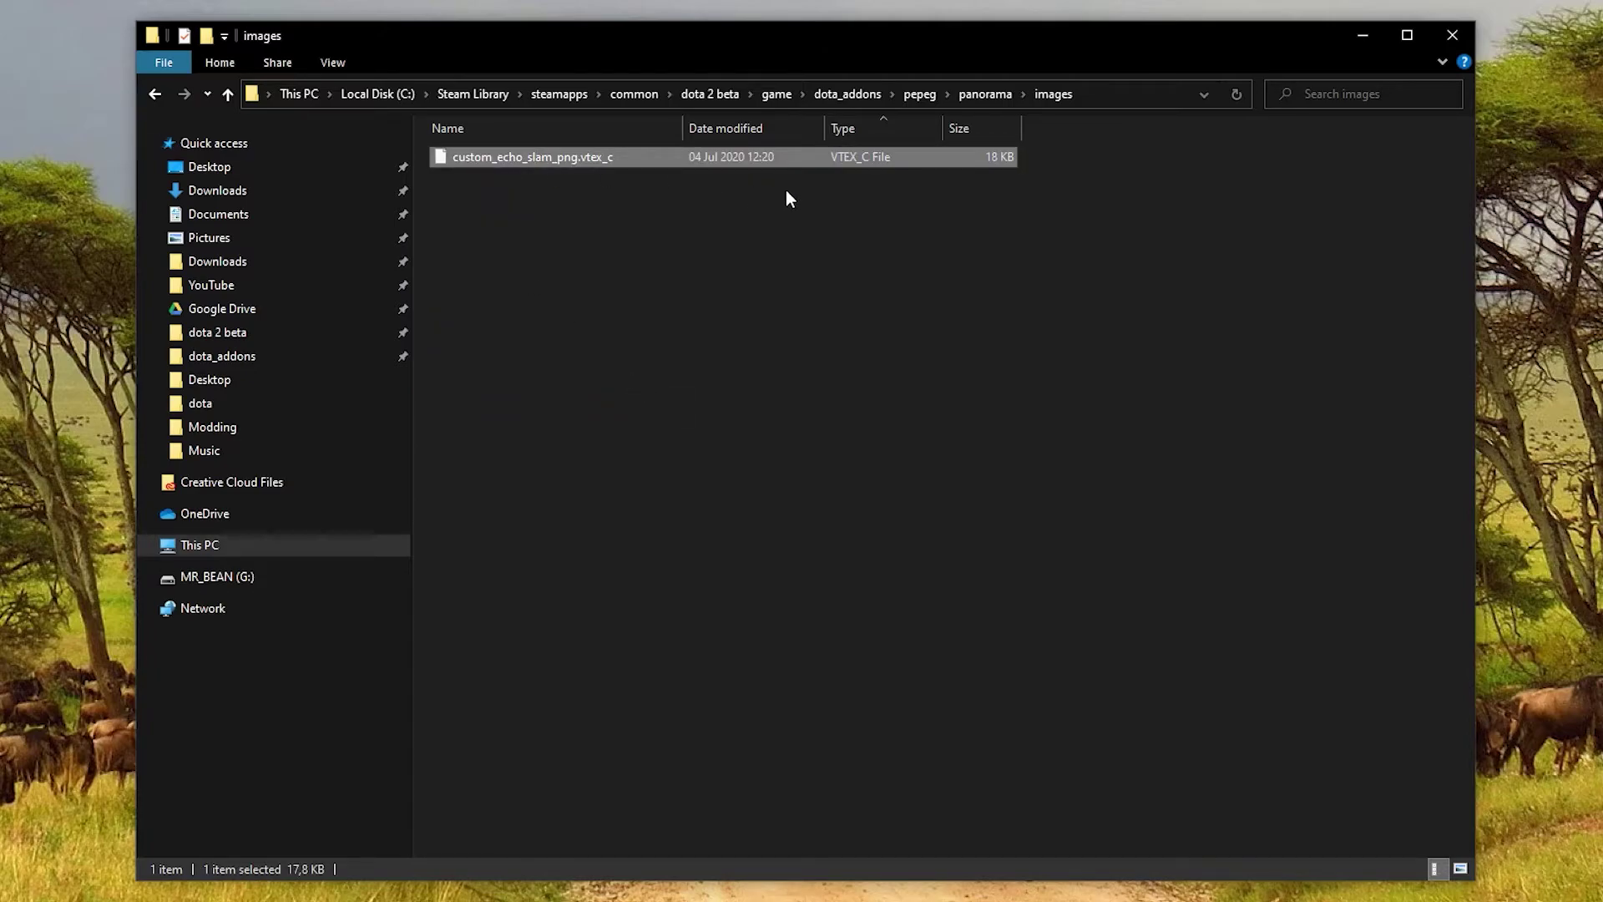
Create nested panorama\images\spellicons folders inside Desktop\Modding\pak01_dir.
click(327, 160)
double_click(478, 157)
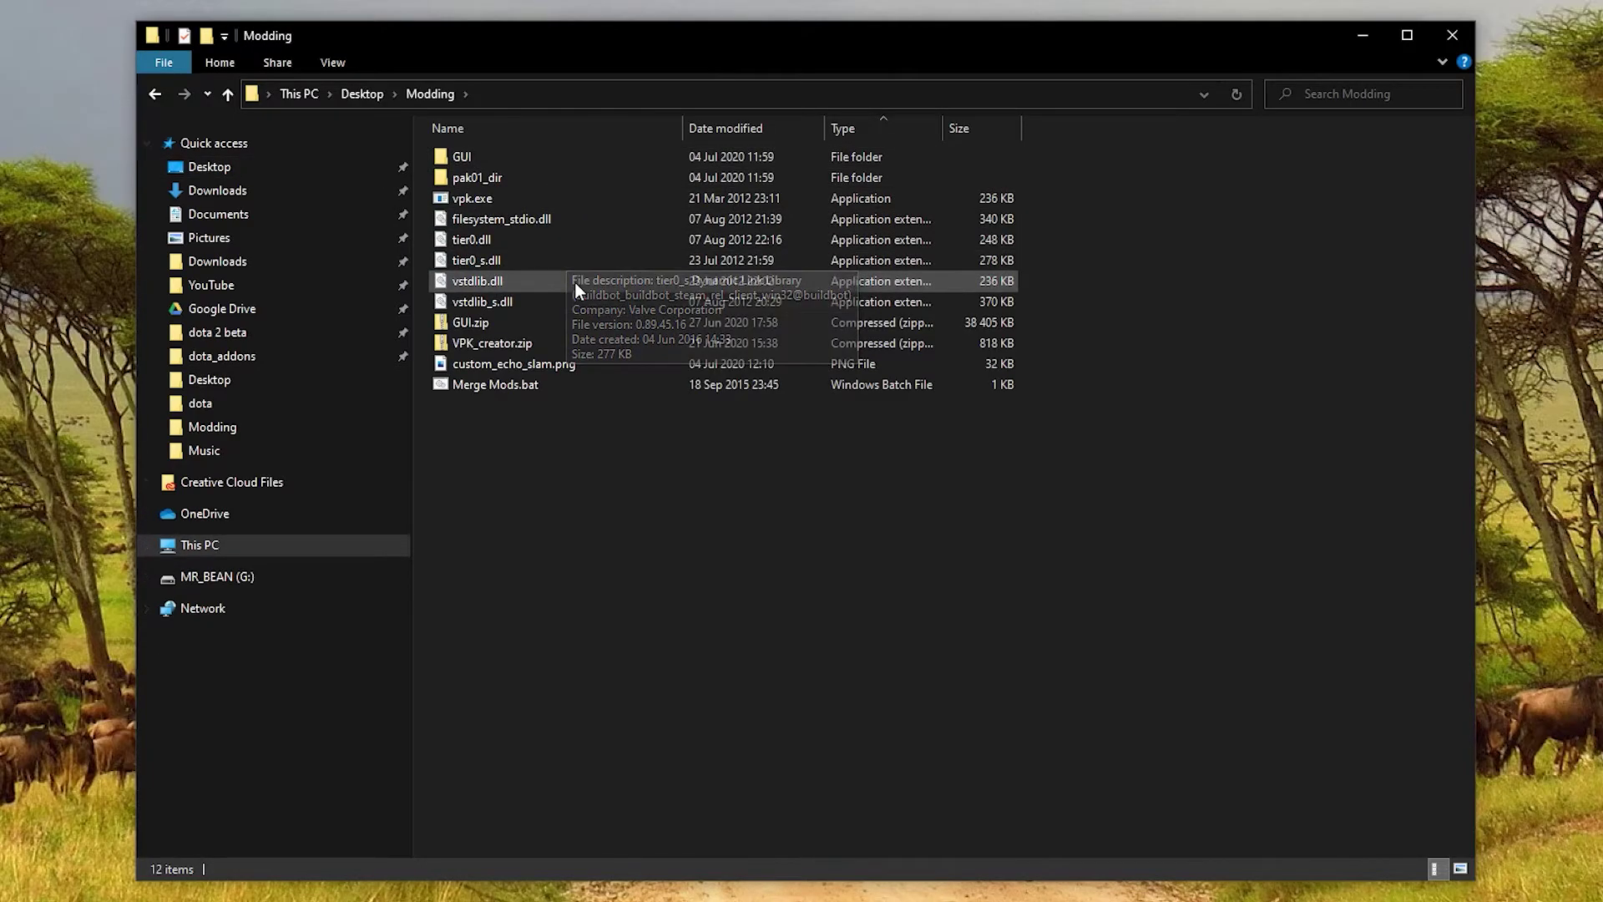
double_click(479, 184)
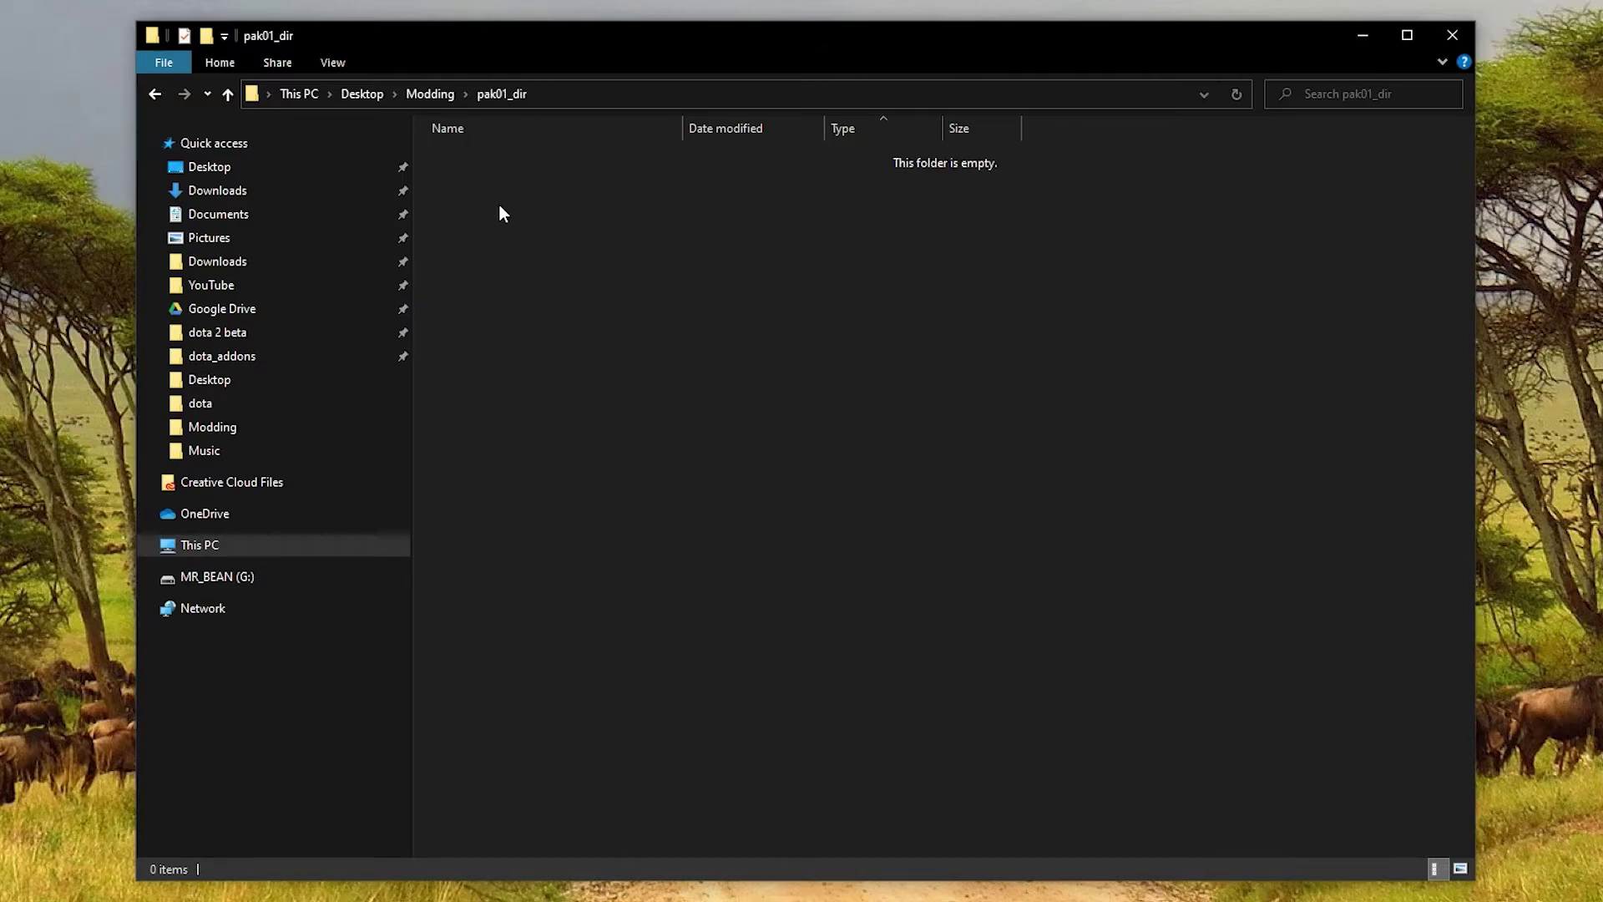
key(ctrl+shift+n)
text(pa)
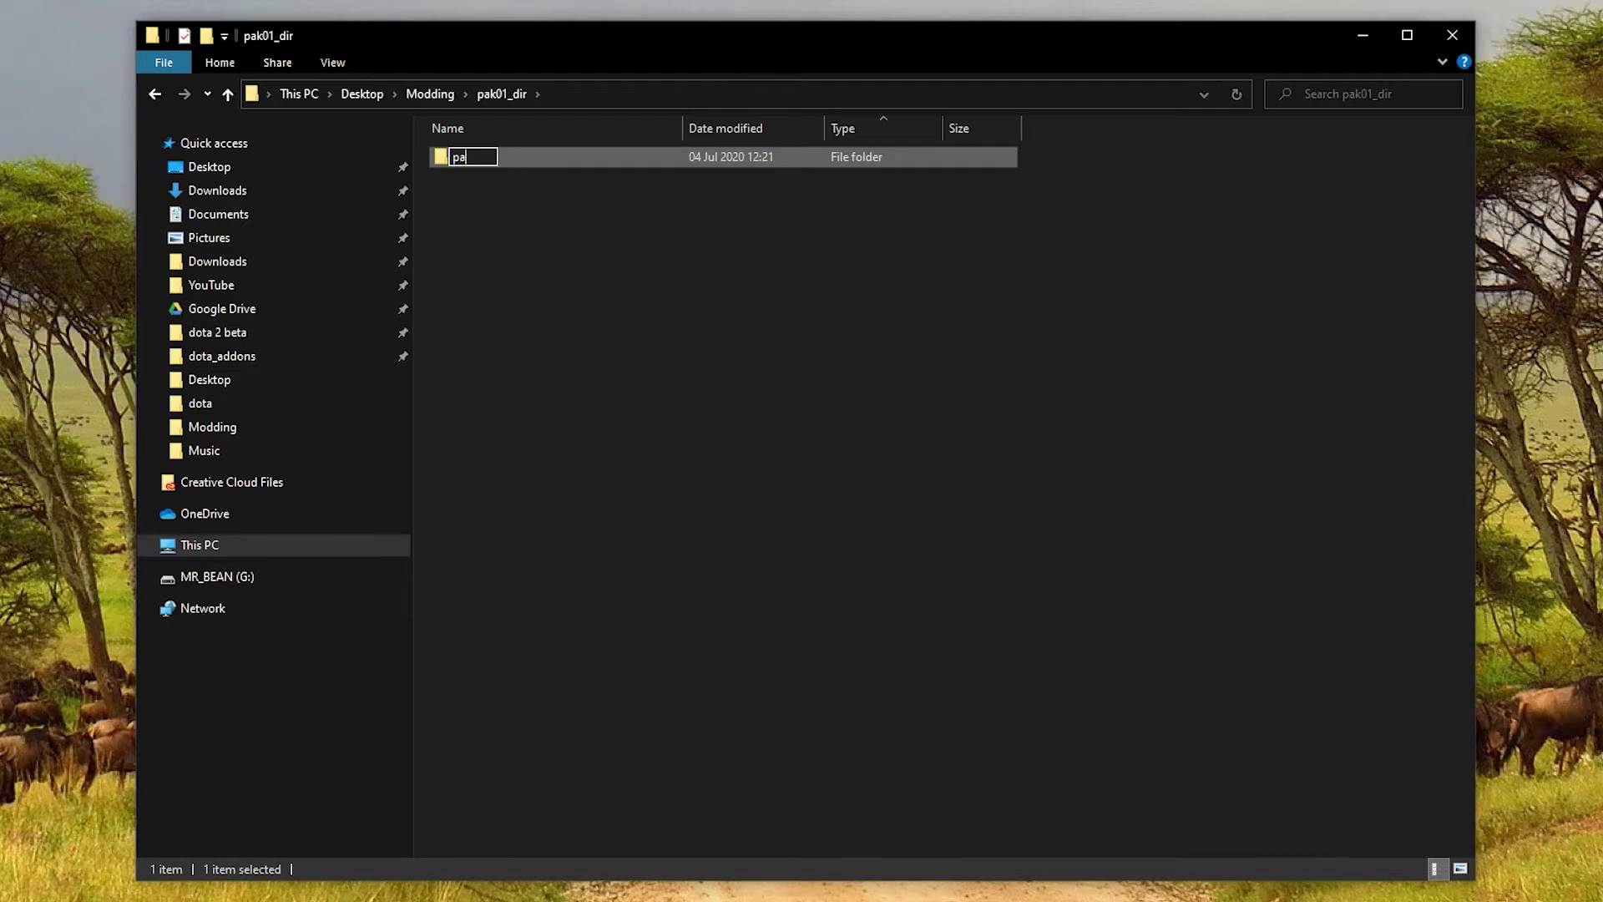
text(norama)
key(Return)
key(Return)
key(ctrl+shift+n)
text(images)
key(Return)
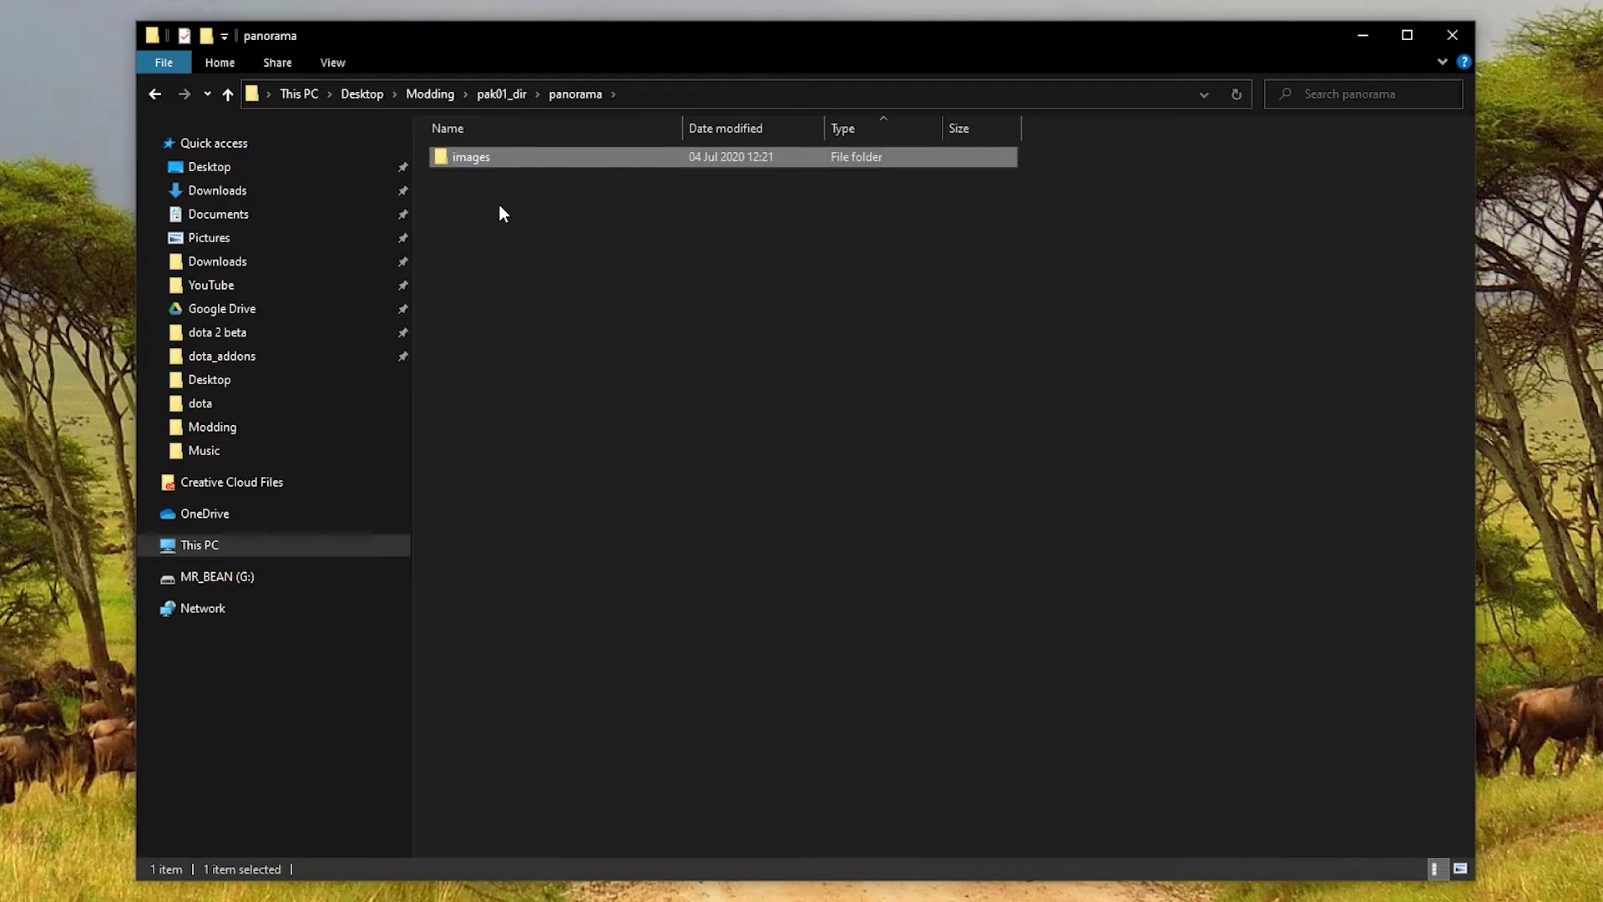
key(Return)
key(ctrl+shift+n)
text(spelli)
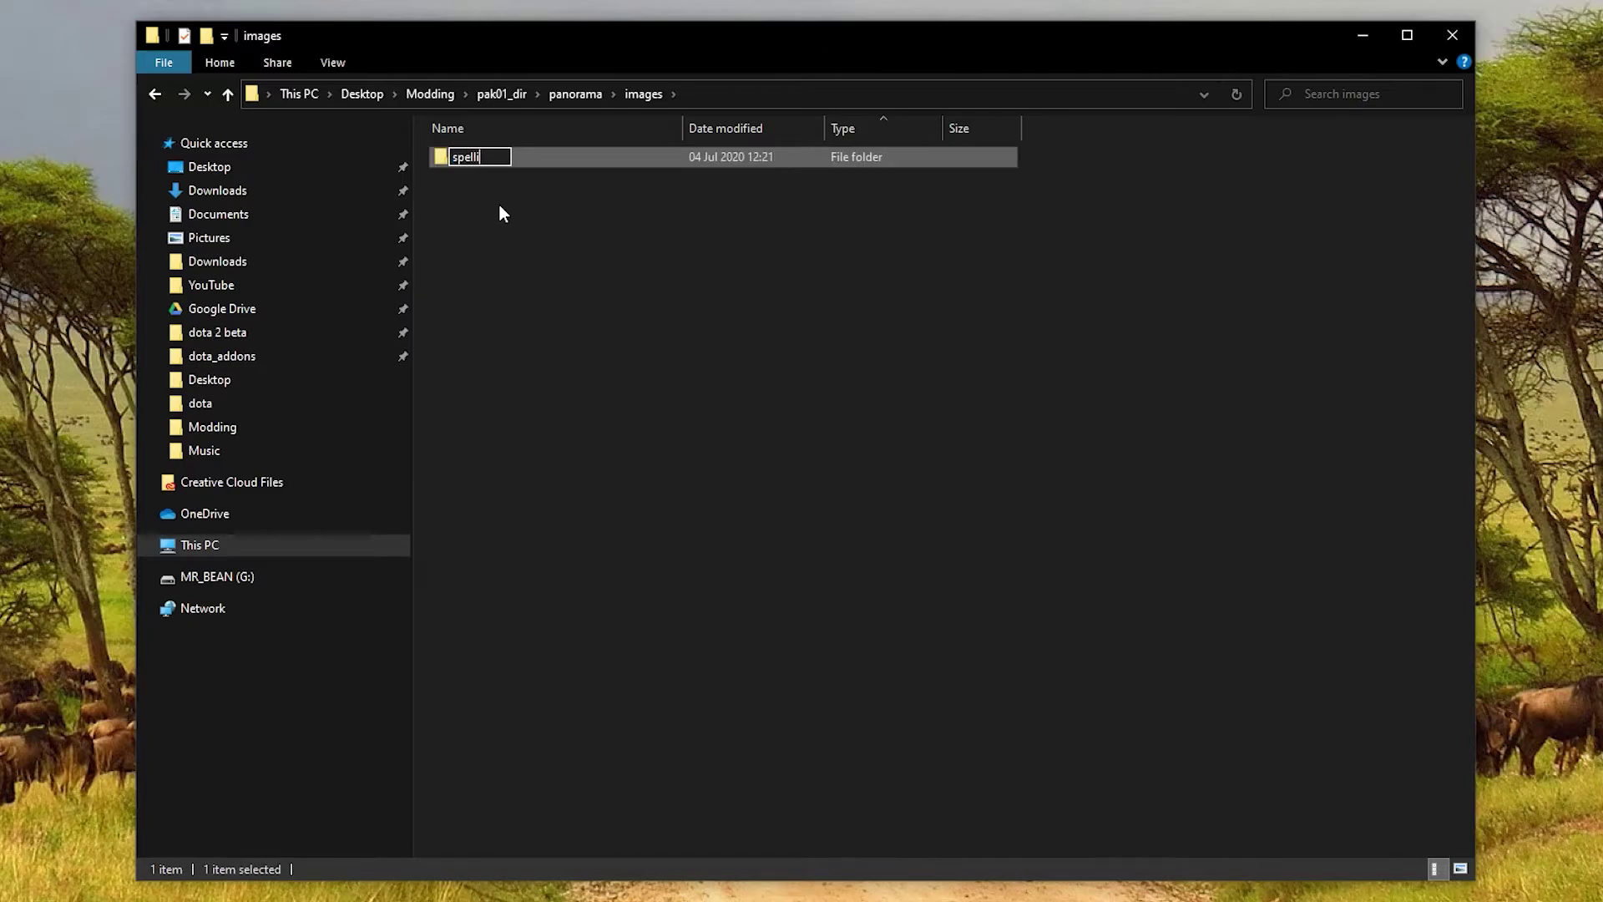
text(cons)
key(Return)
key(Return)
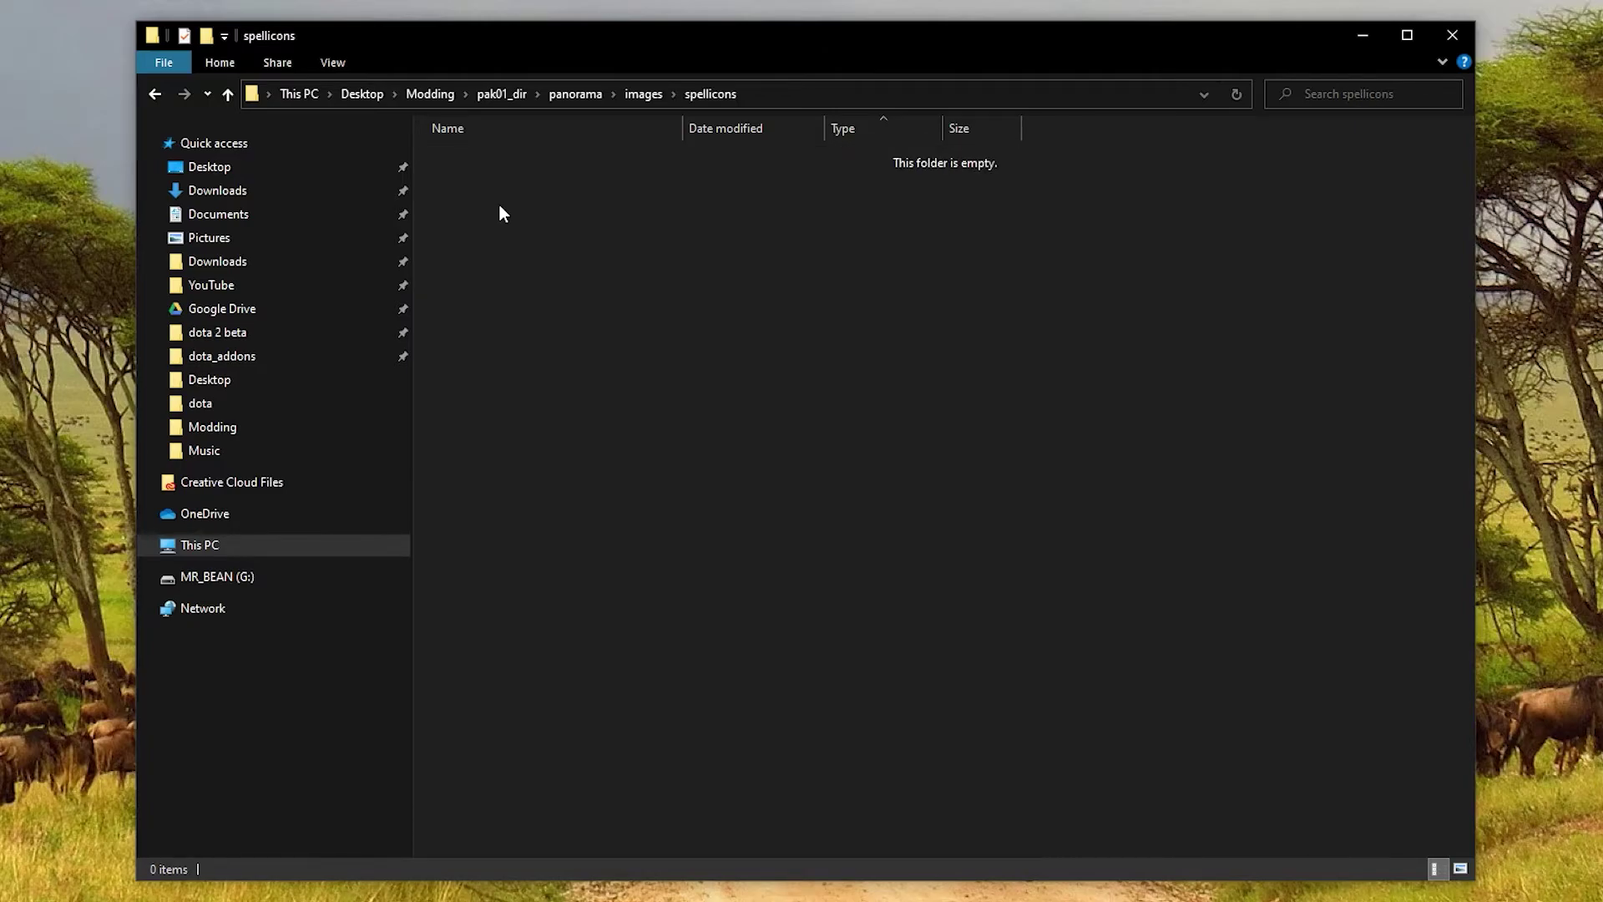
Paste the compiled vtex_c into spellicons and start renaming it to earthshaker_echo_slam_png.vtex_c.
key(ctrl+v)
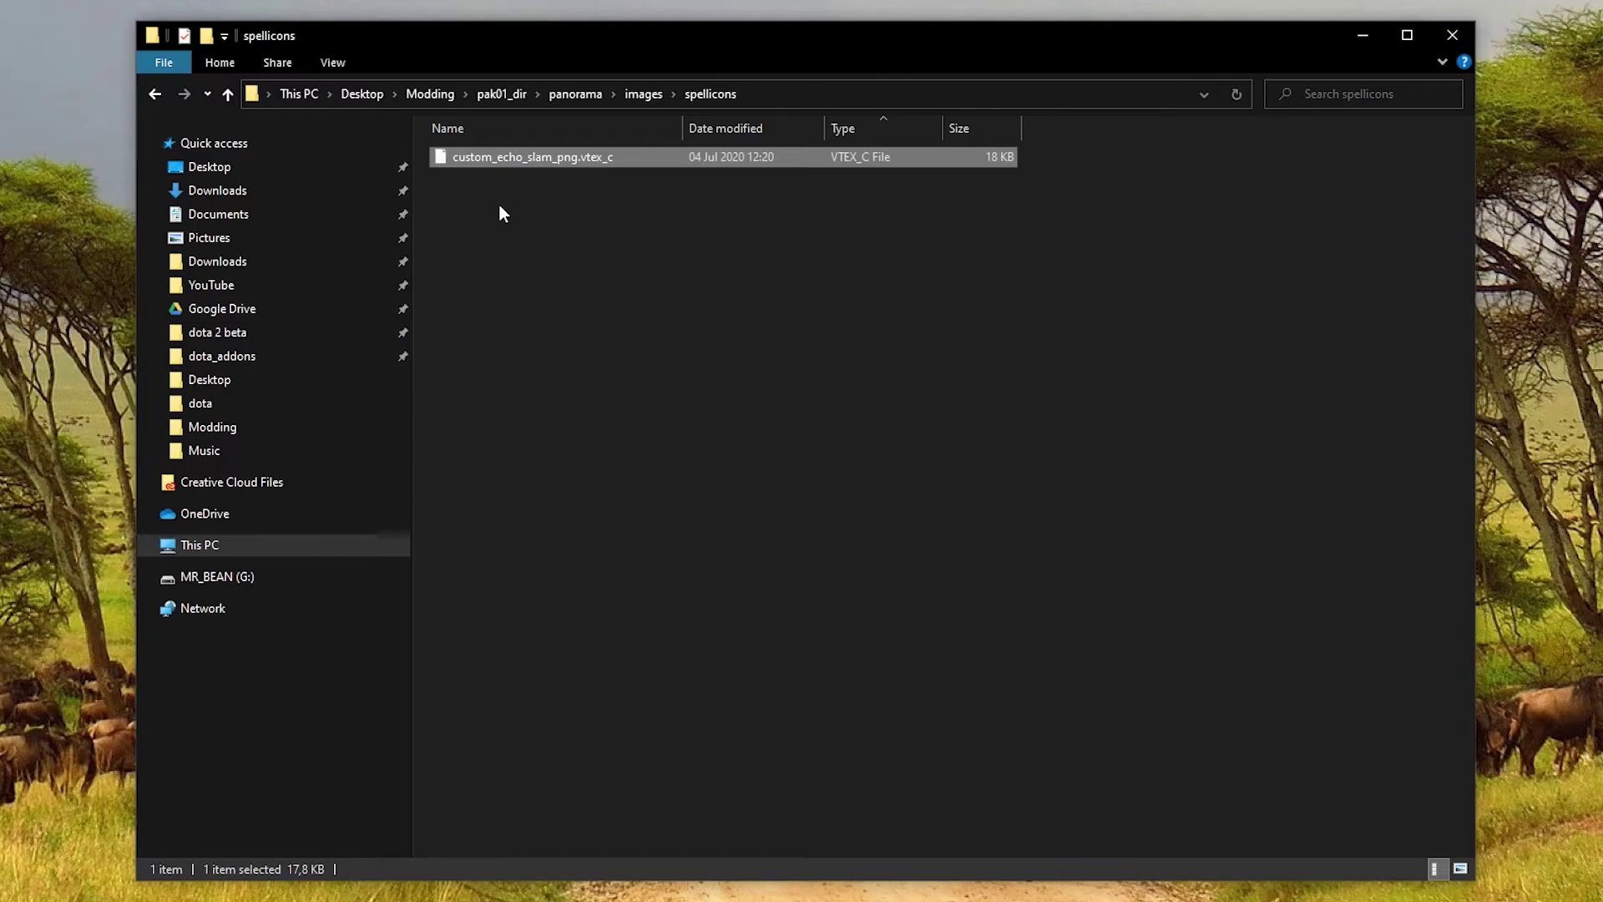
key(F2)
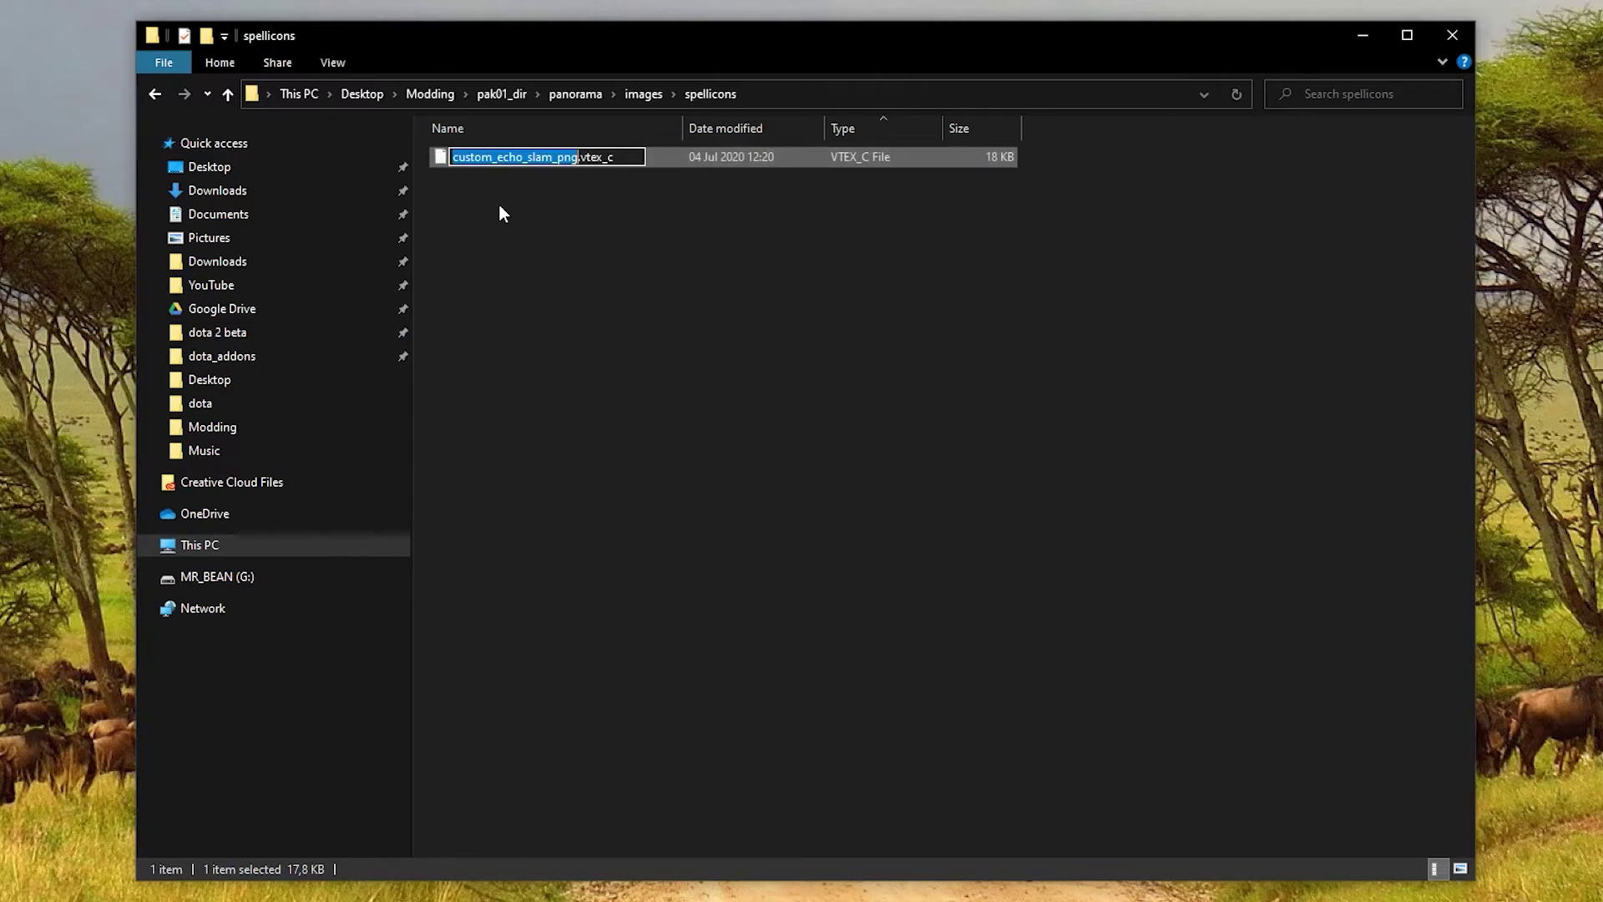
key(Home)
key(Delete)
key(Delete)
key(Delete)
key(Delete)
key(Delete)
key(Delete)
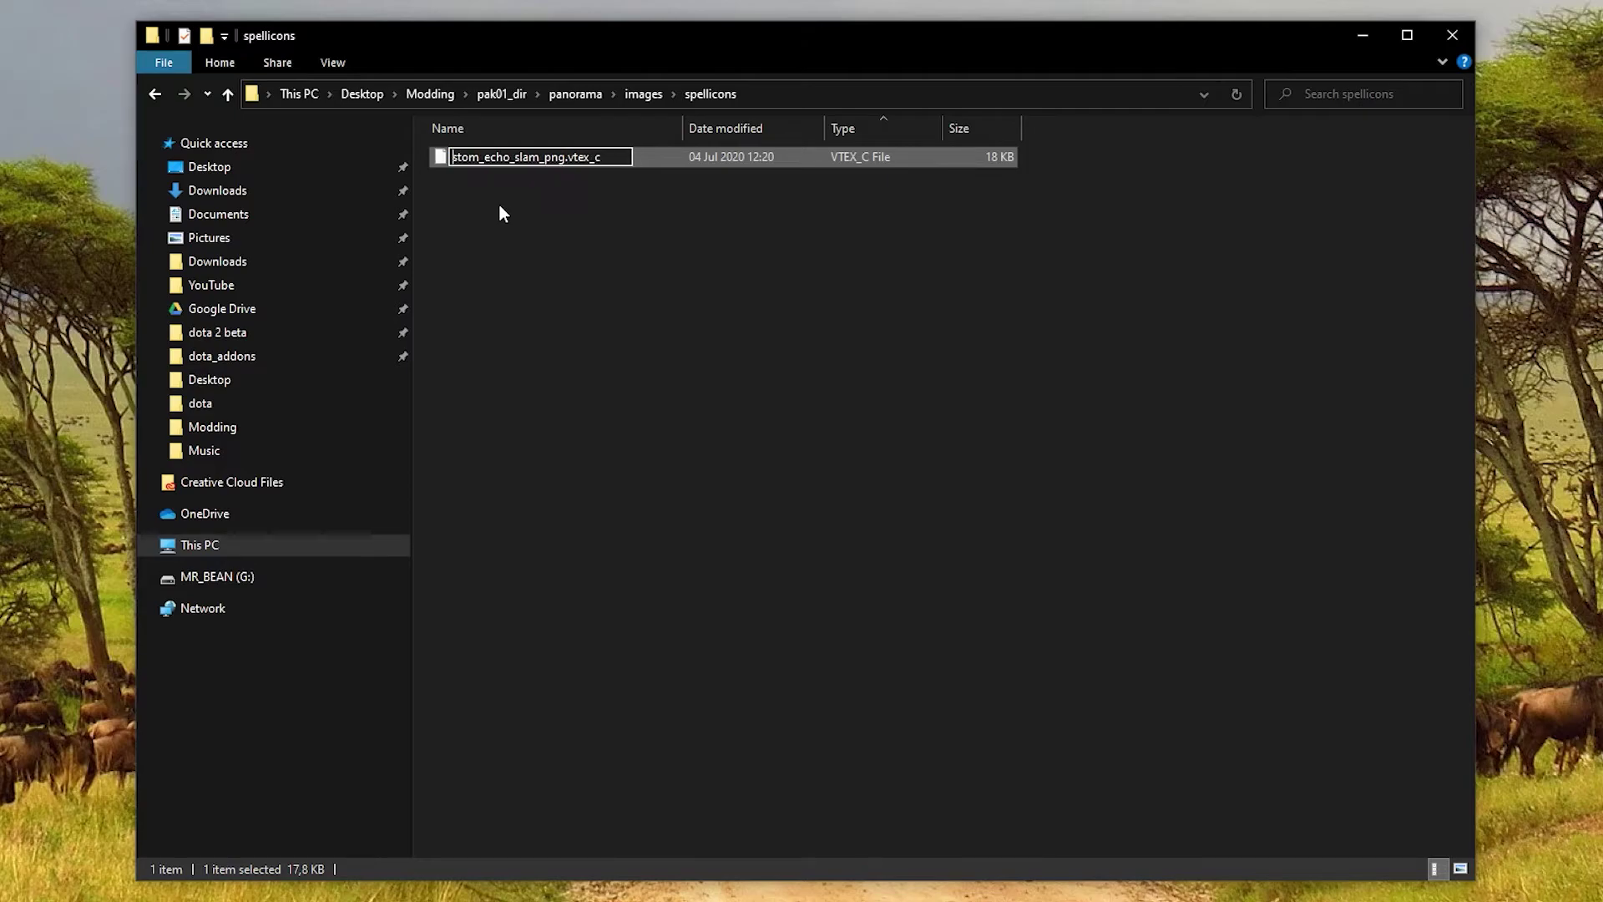
text(ecrths)
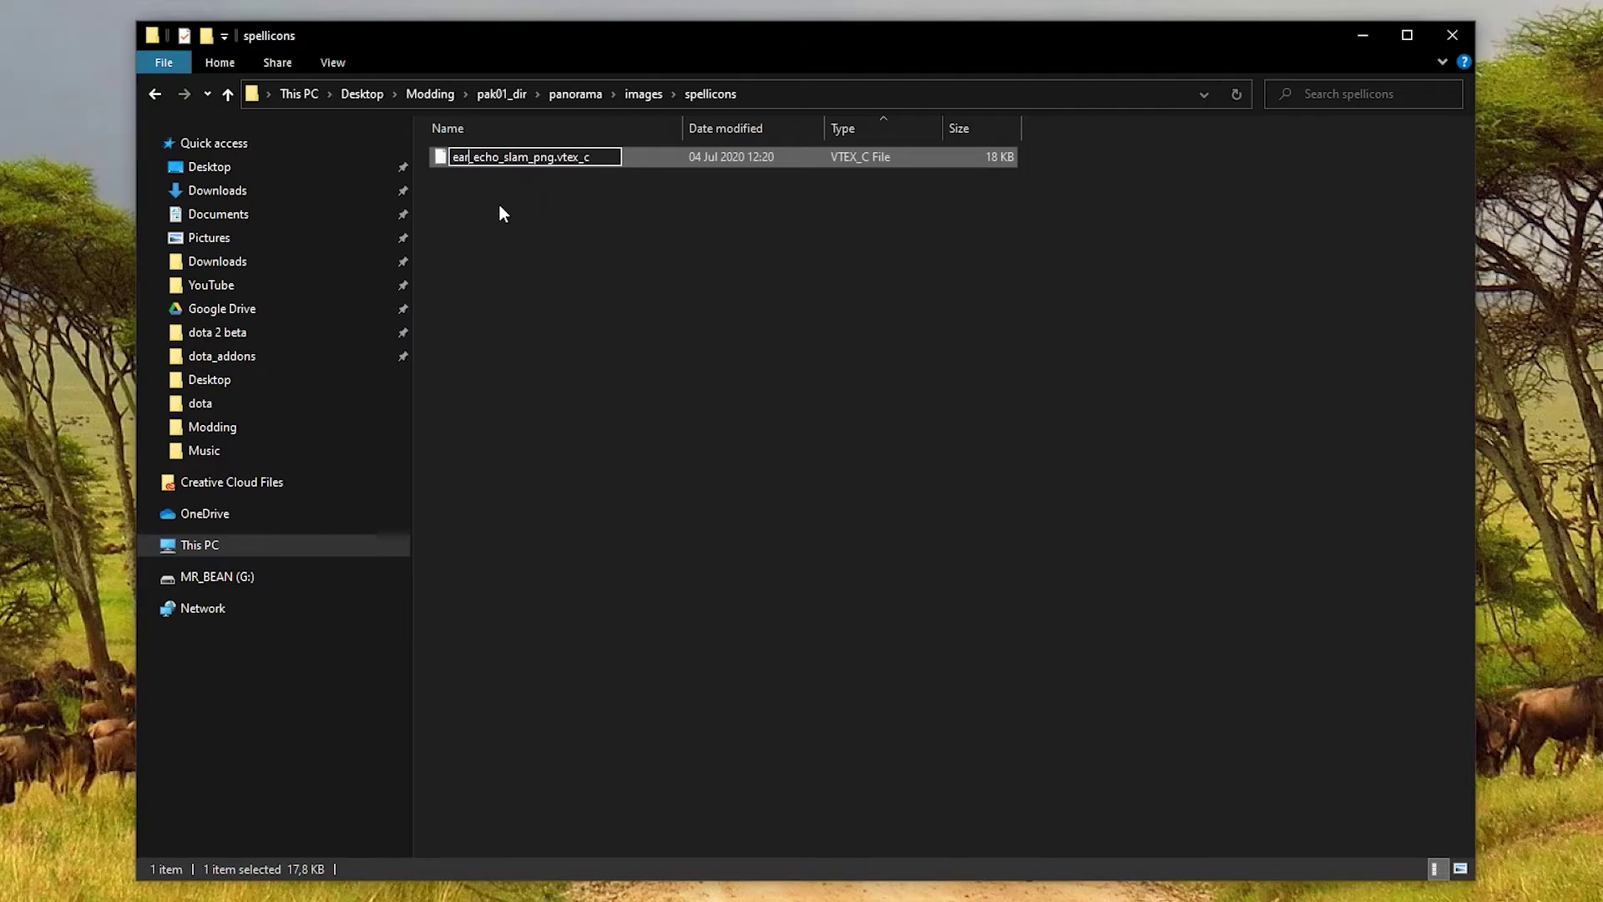
text(haker)
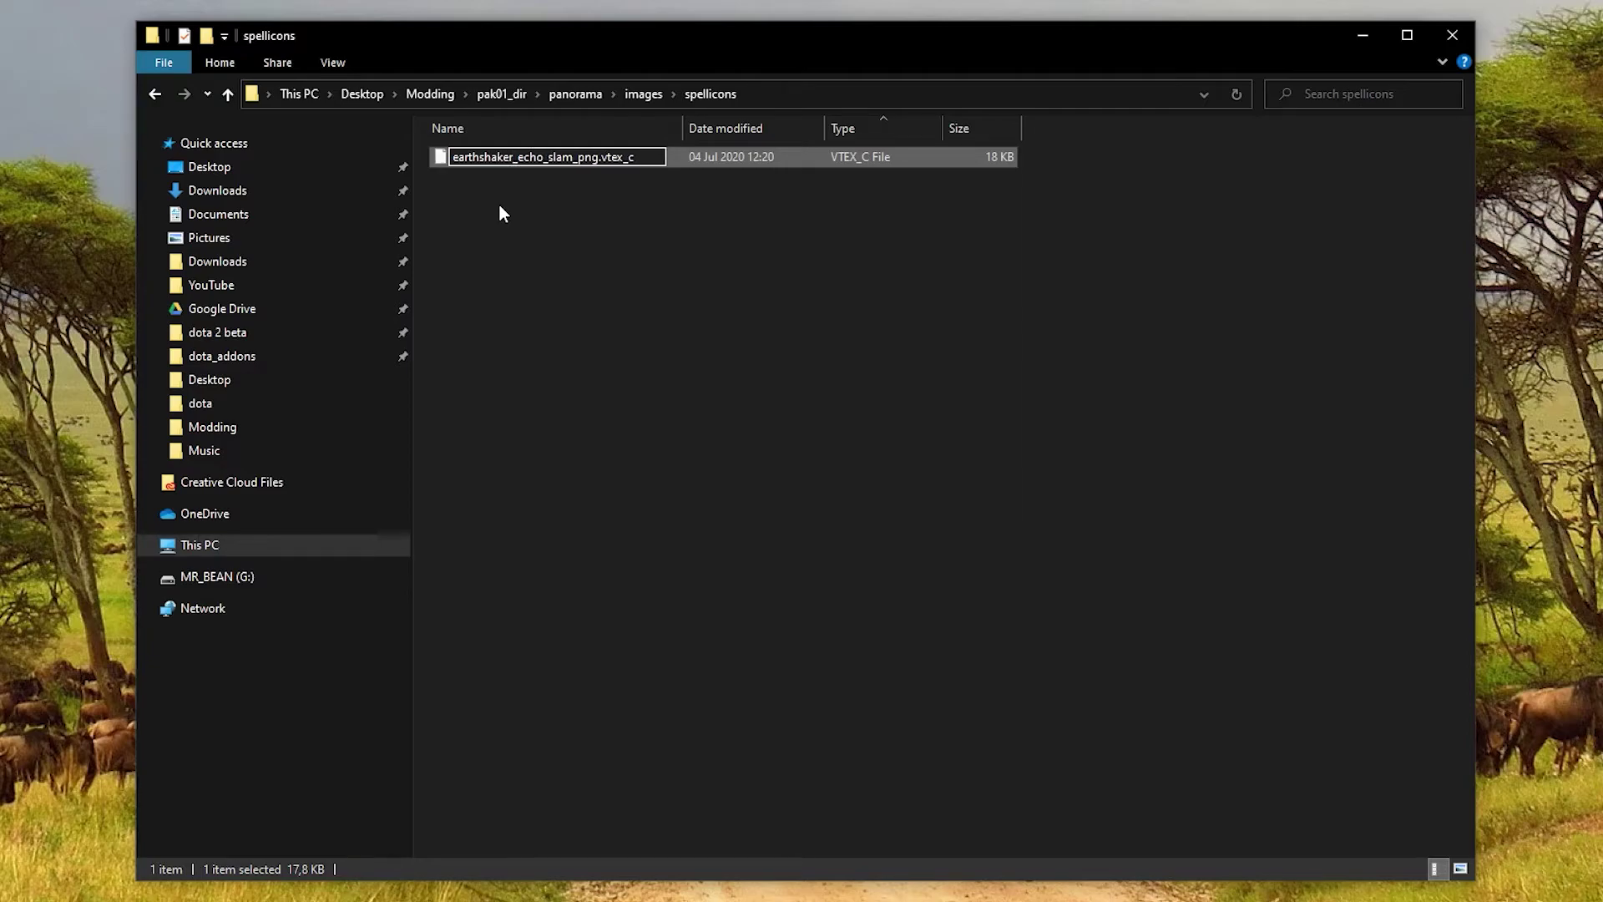
Finish renaming the texture to earthshaker_echo_slam_png.vtex_c, then copy pak01_dir.vpk from the Modding folder.
click(577, 213)
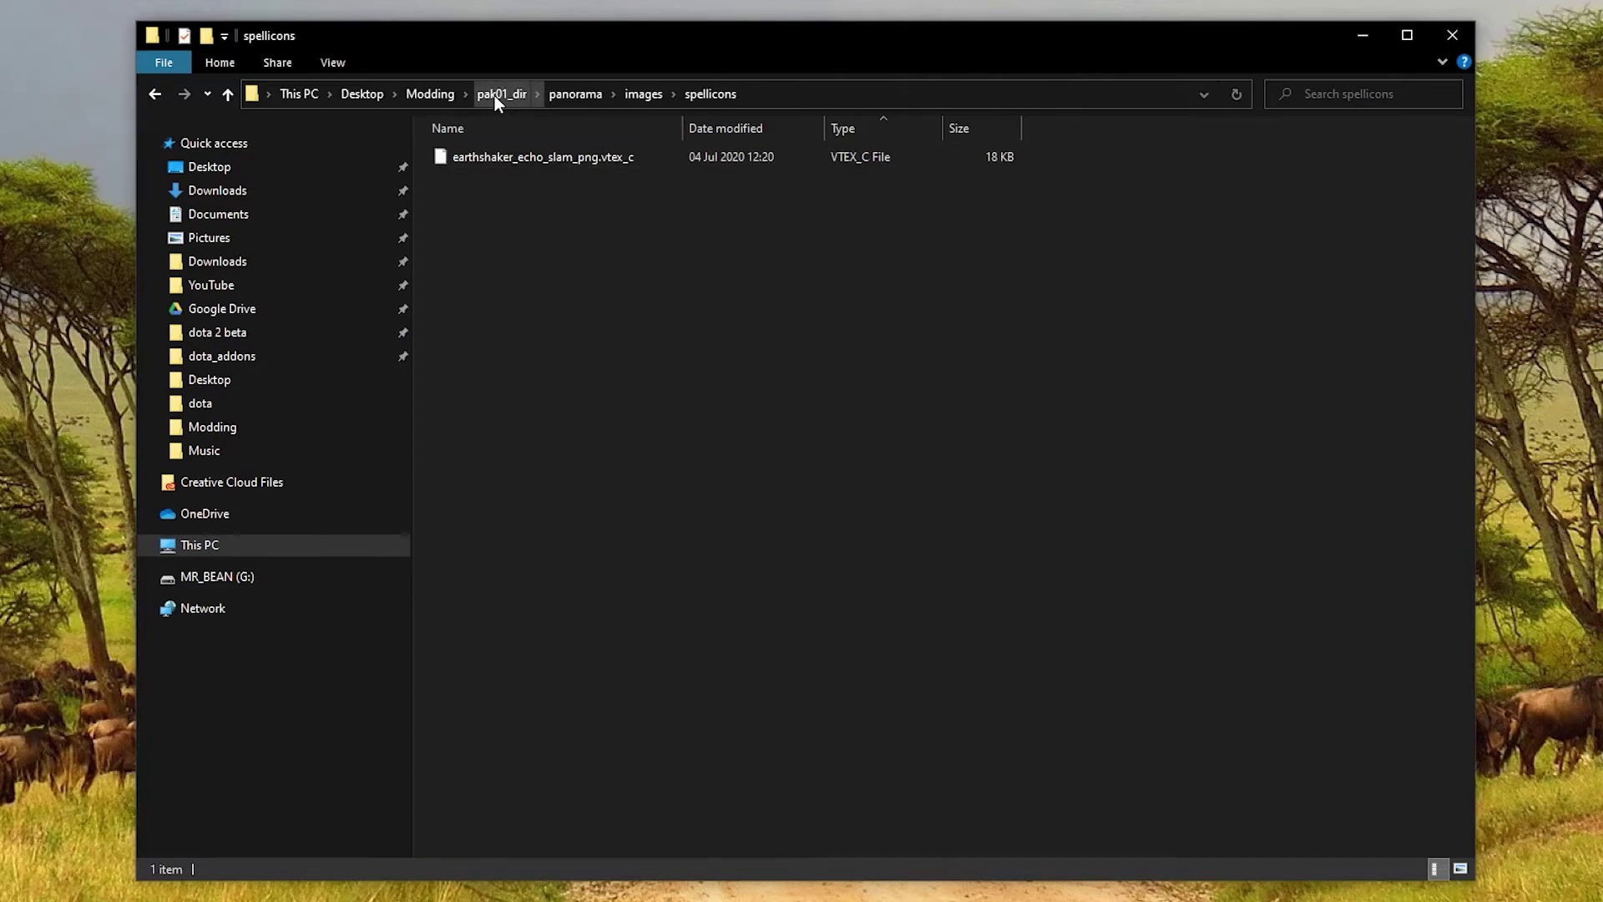
click(430, 93)
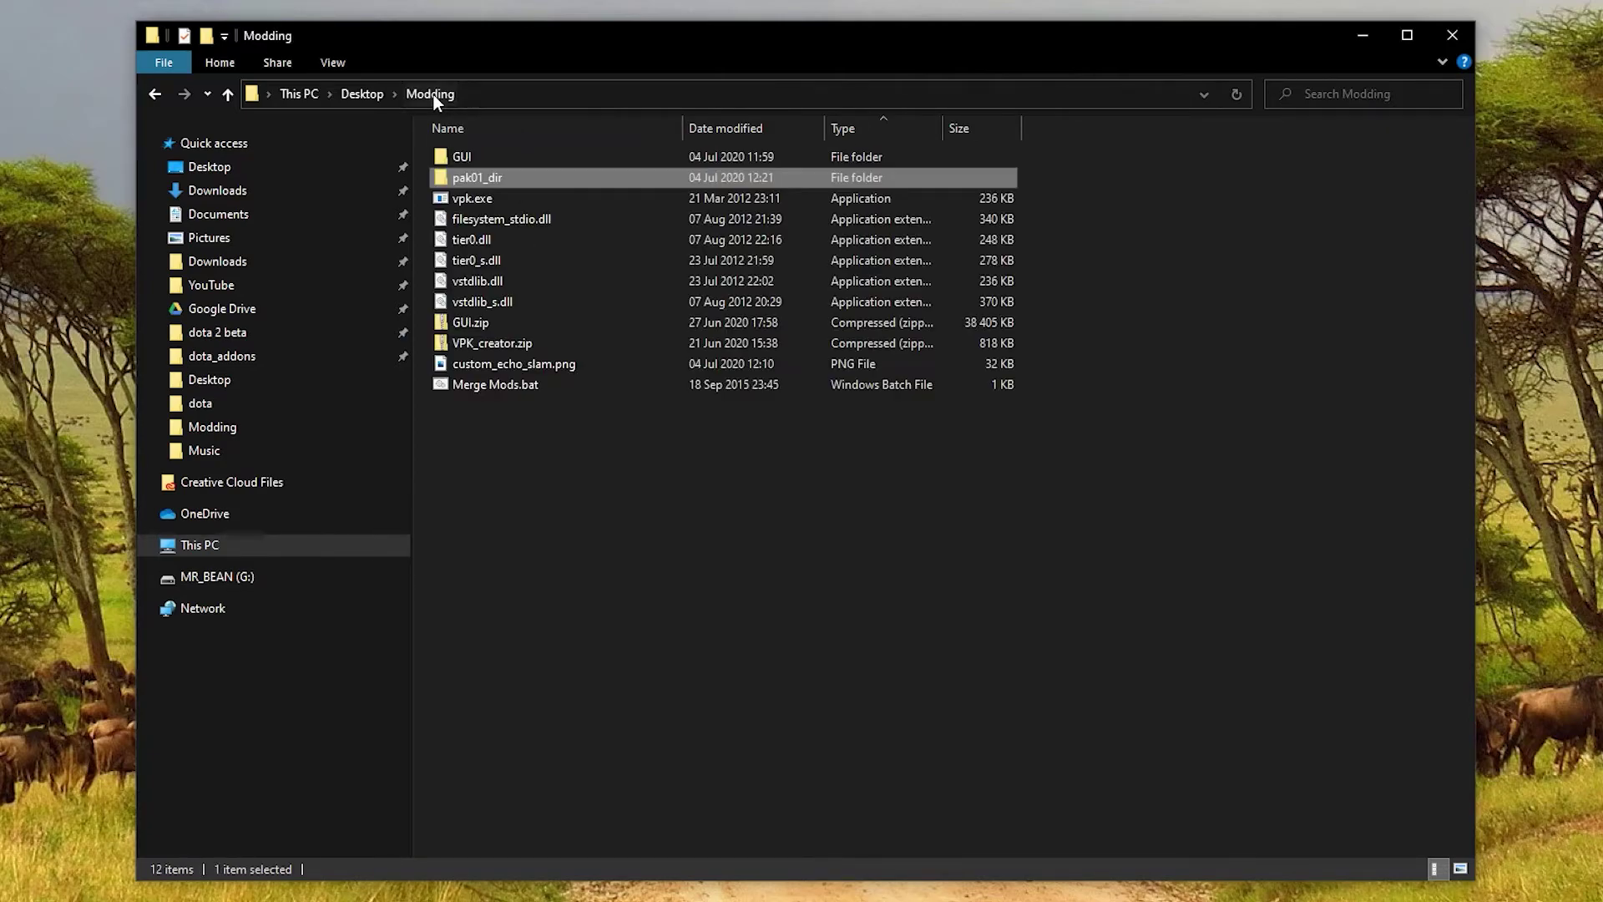
click(496, 383)
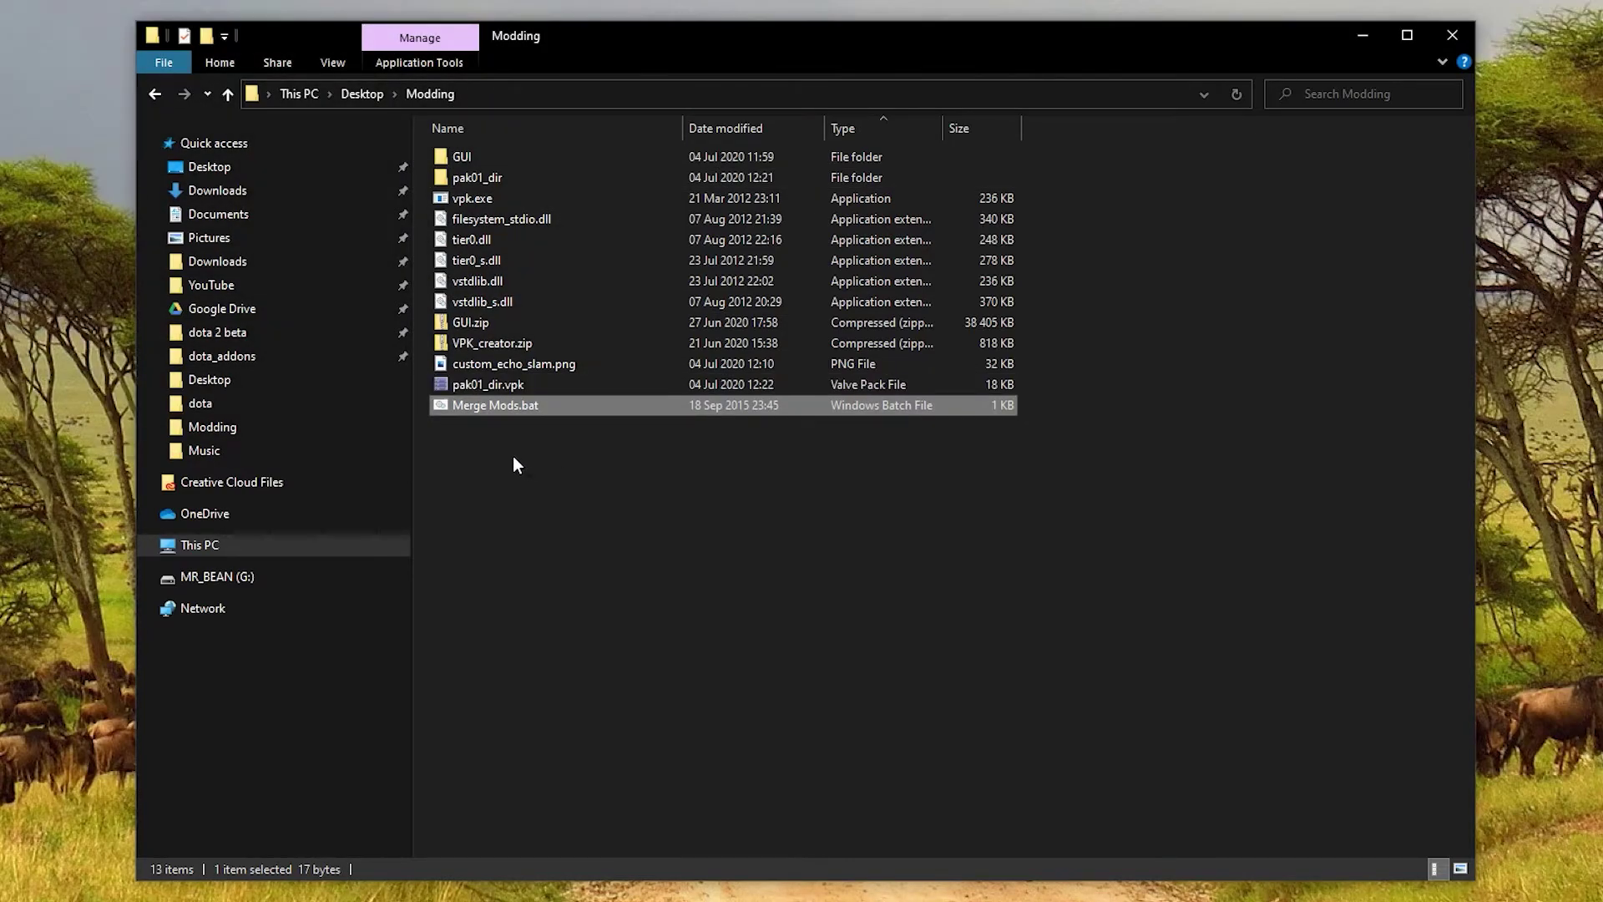
click(491, 387)
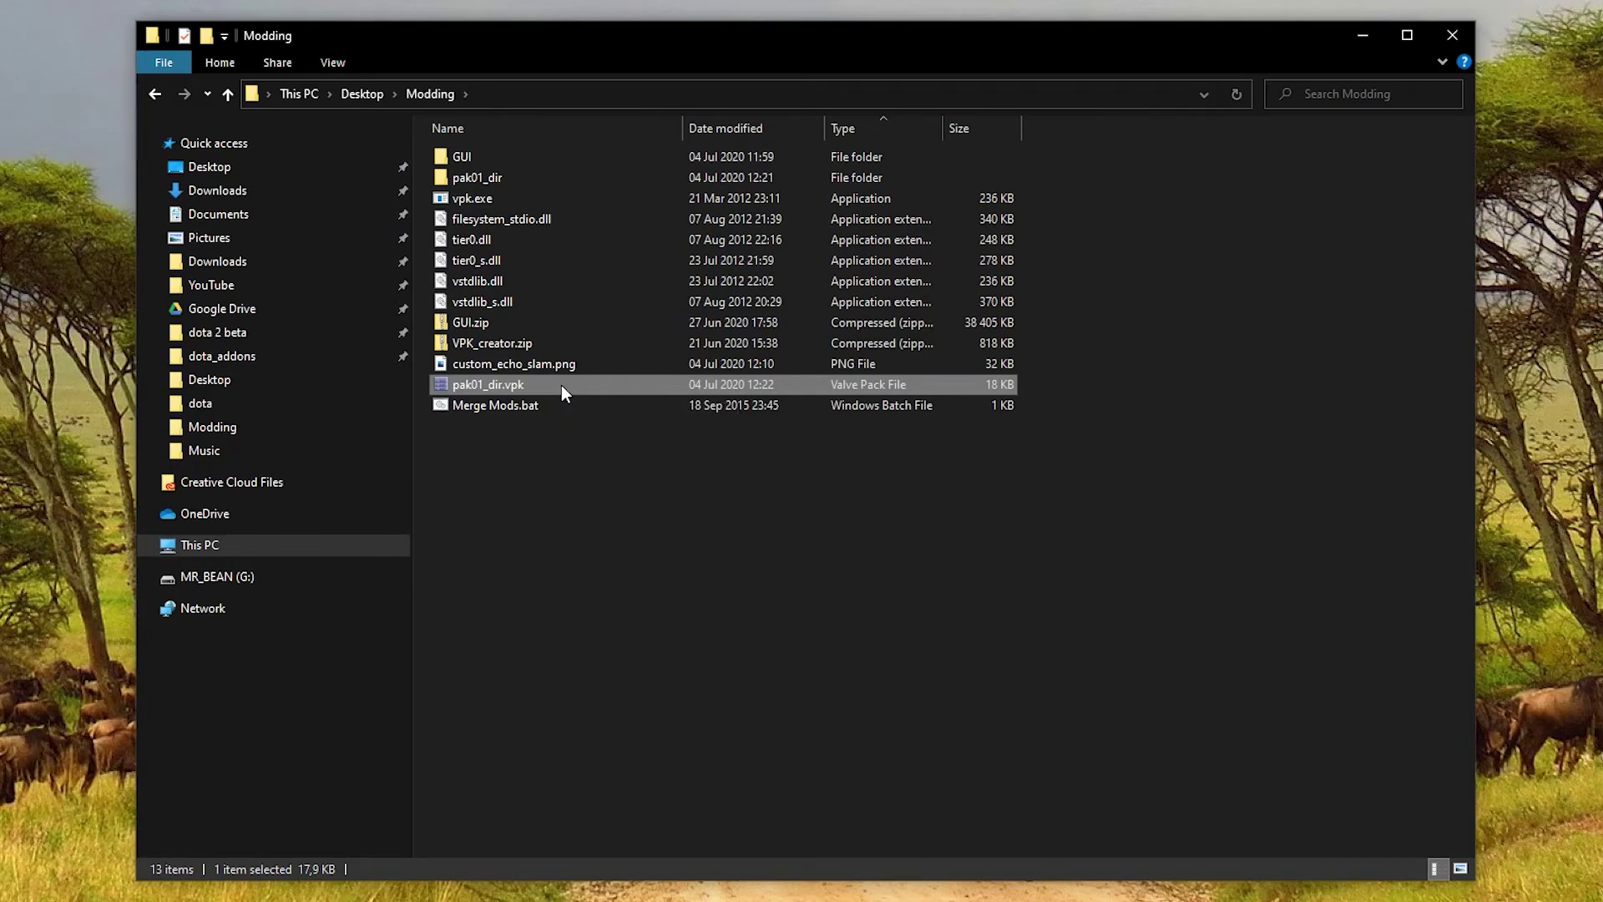
click(564, 483)
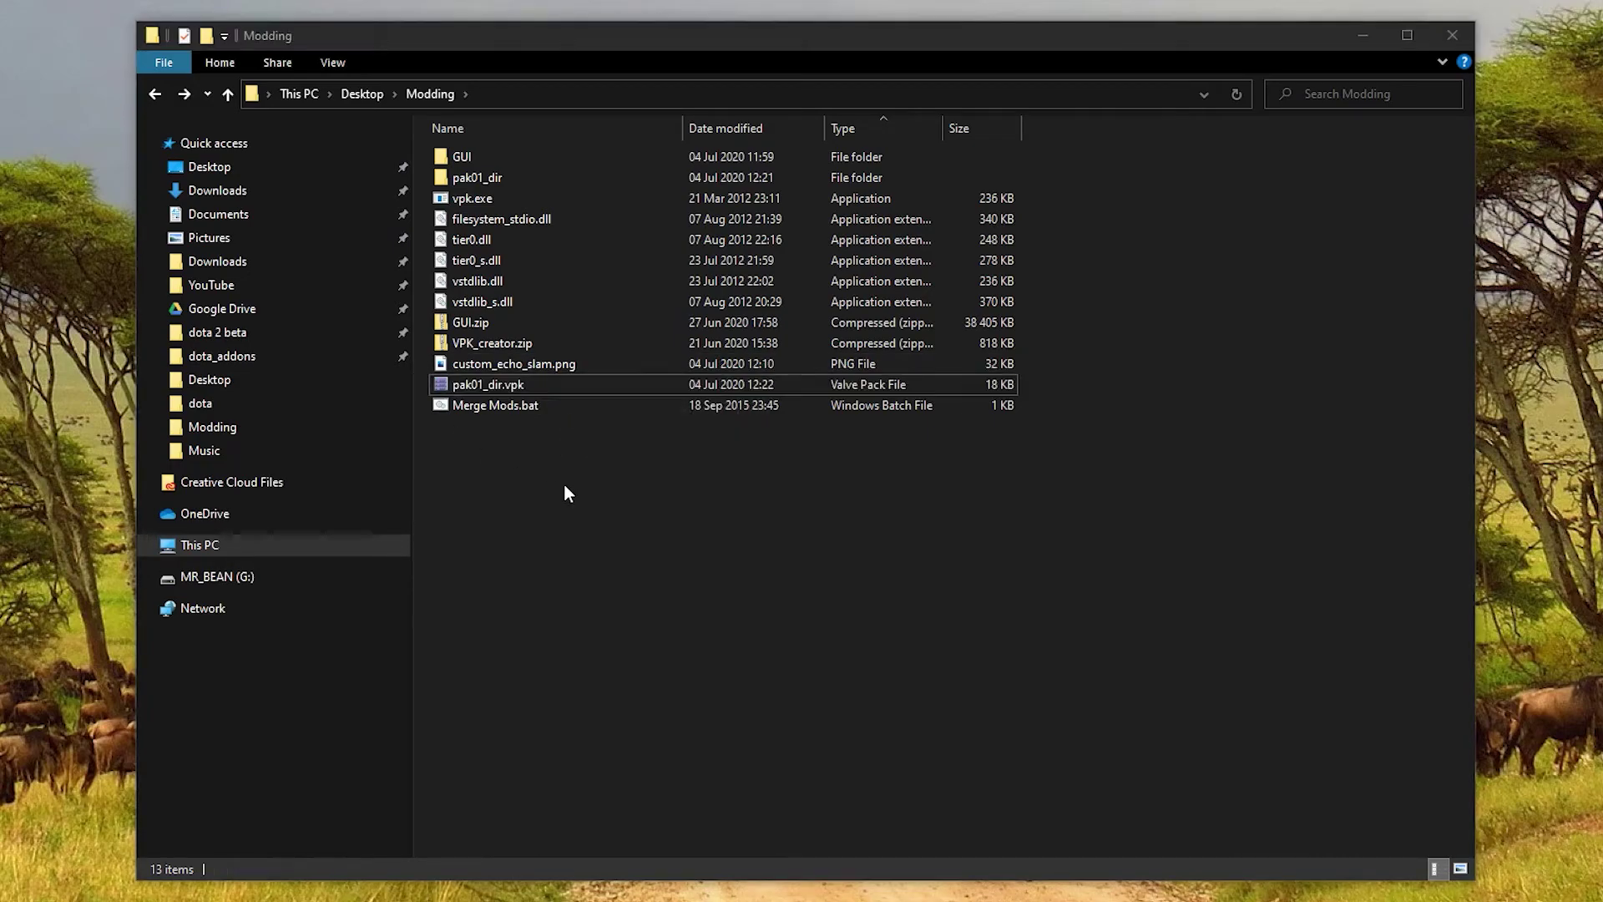
Create a pepeg folder in dota 2 beta\game and paste pak01_dir.vpk into it.
click(301, 338)
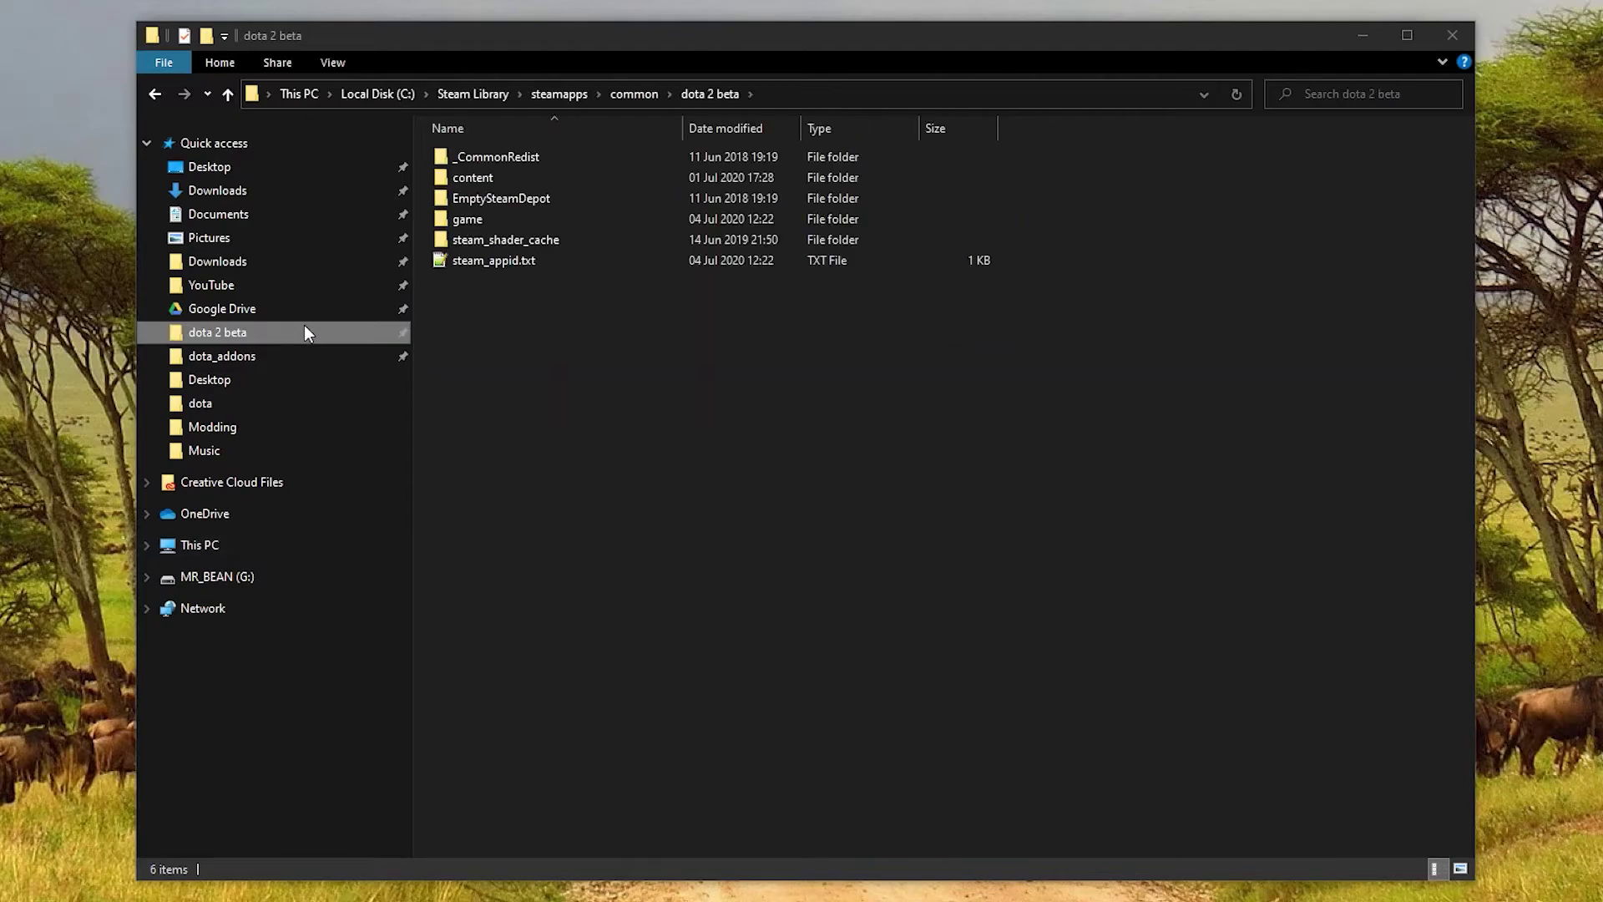
double_click(504, 218)
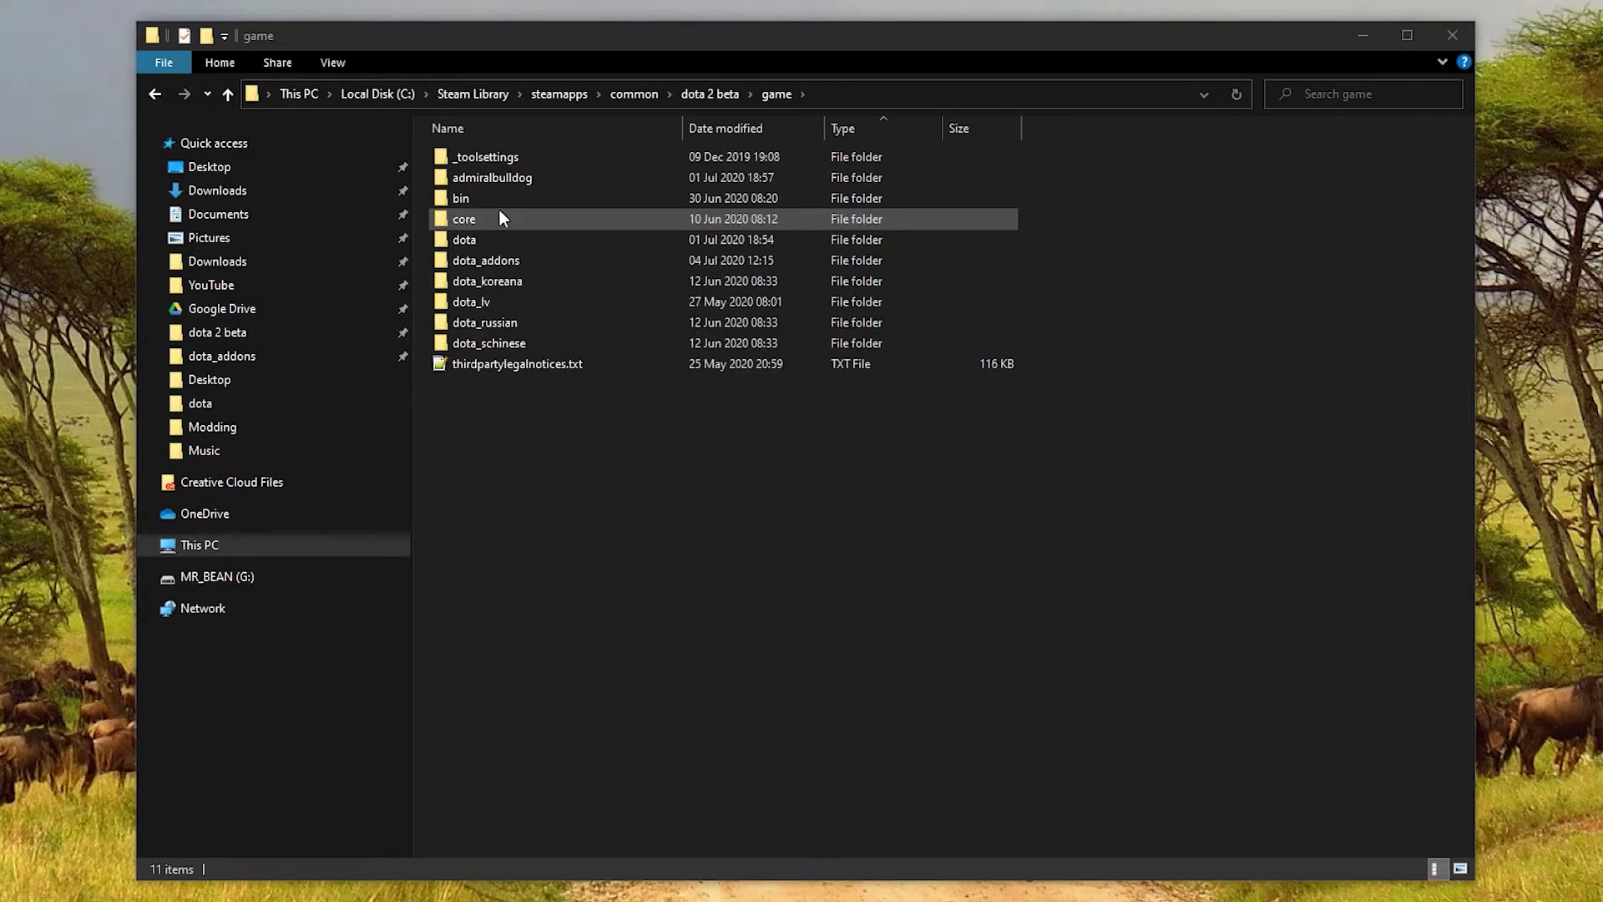
right_click(518, 535)
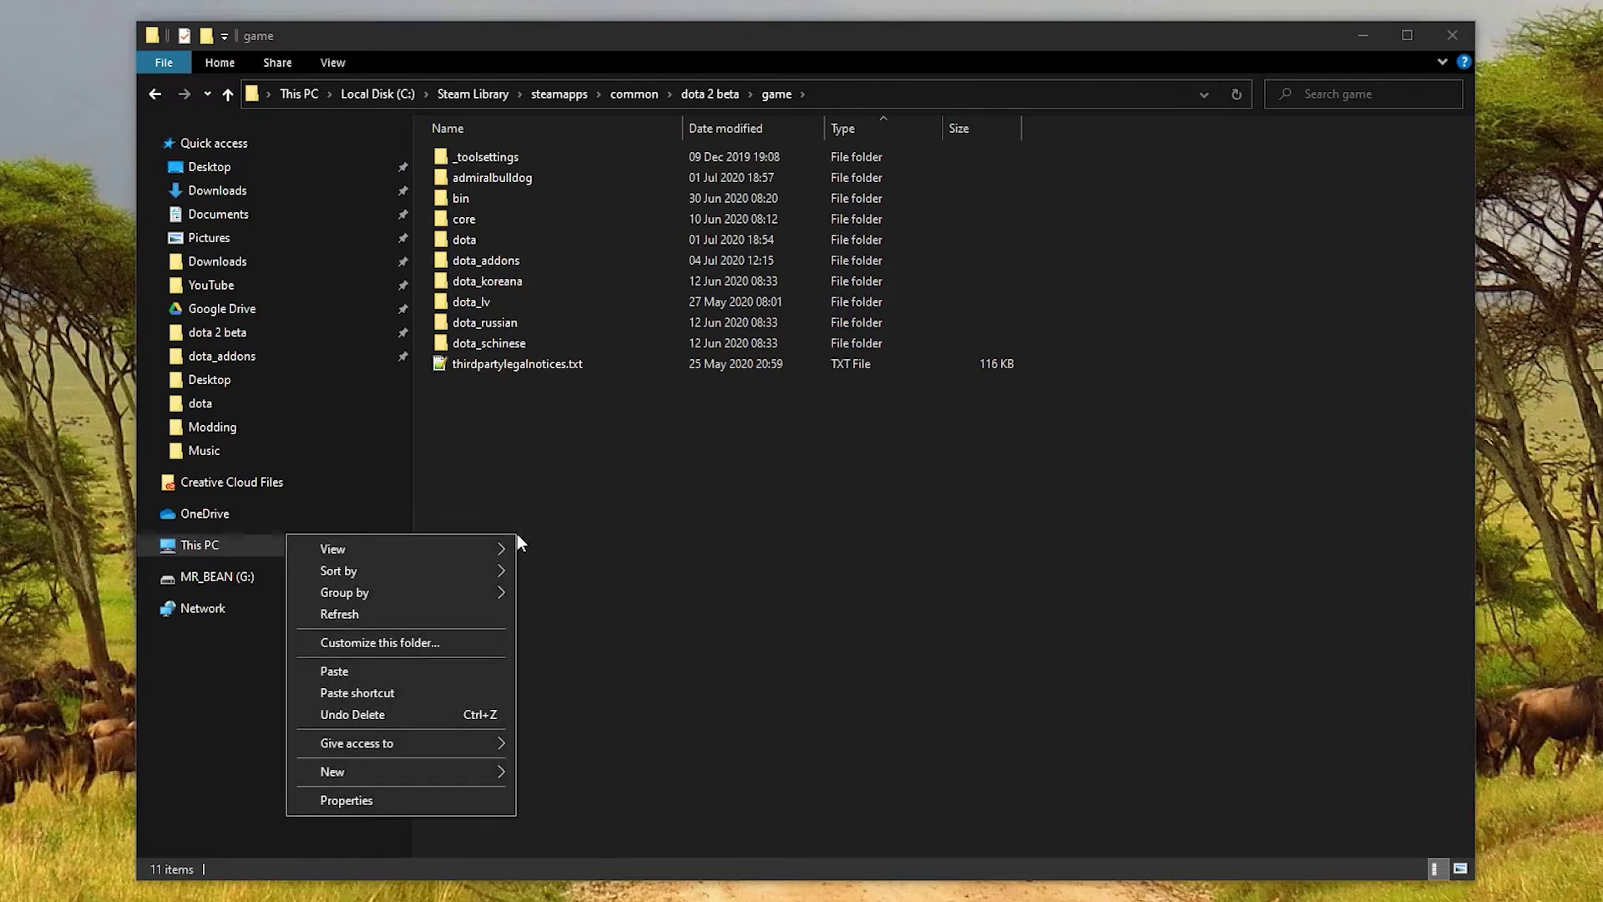
click(551, 771)
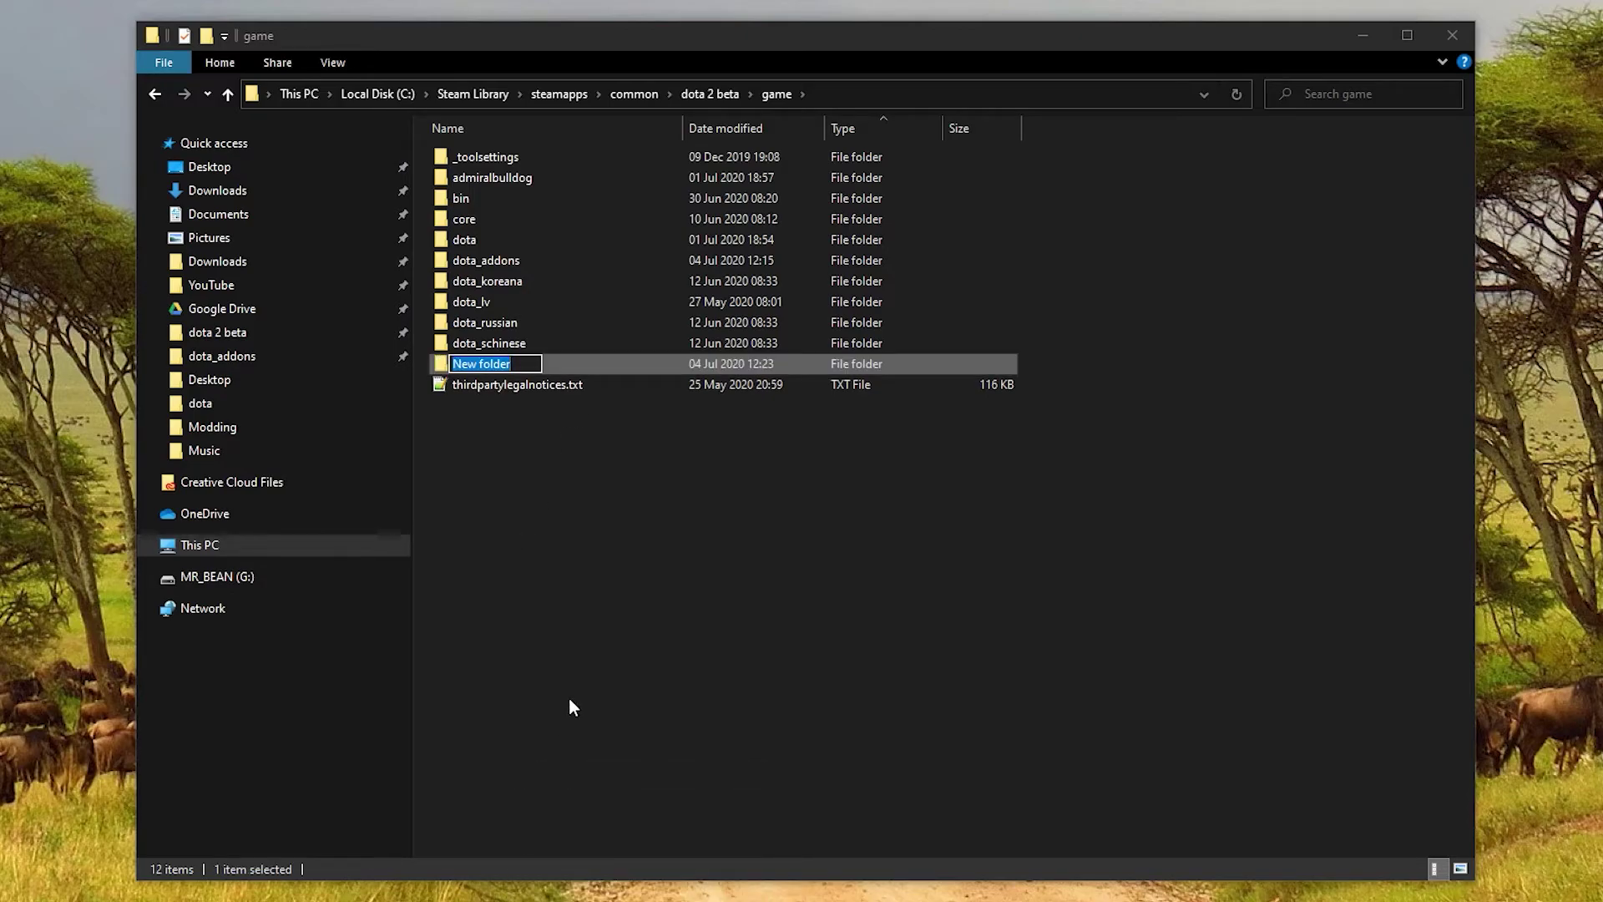
text(pepeg)
key(Return)
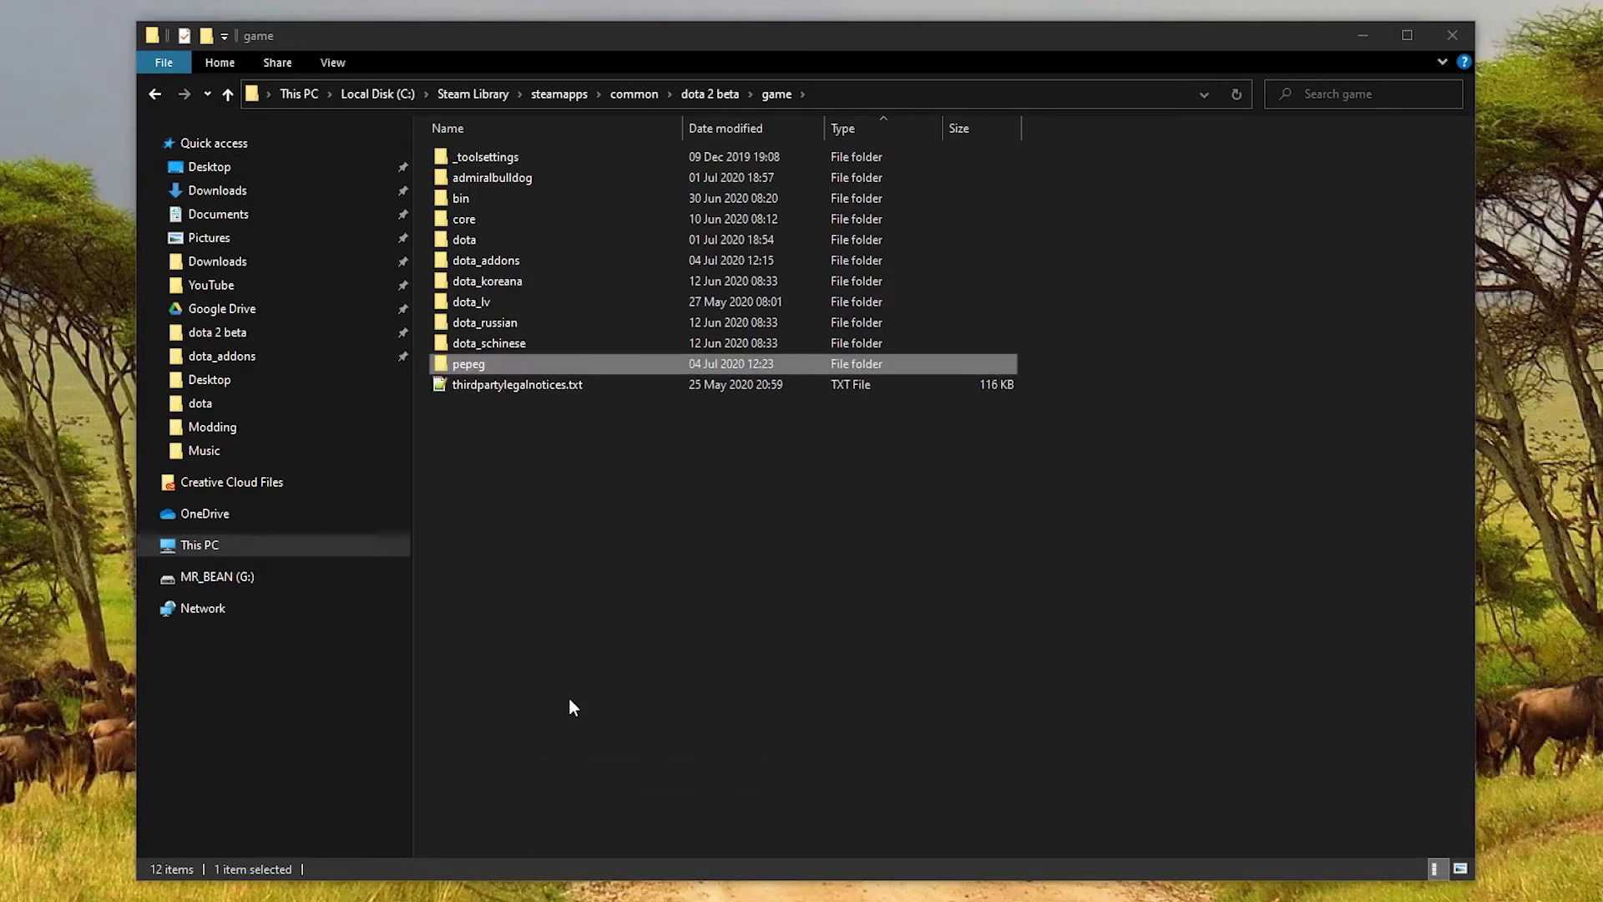
key(Return)
key(ctrl+v)
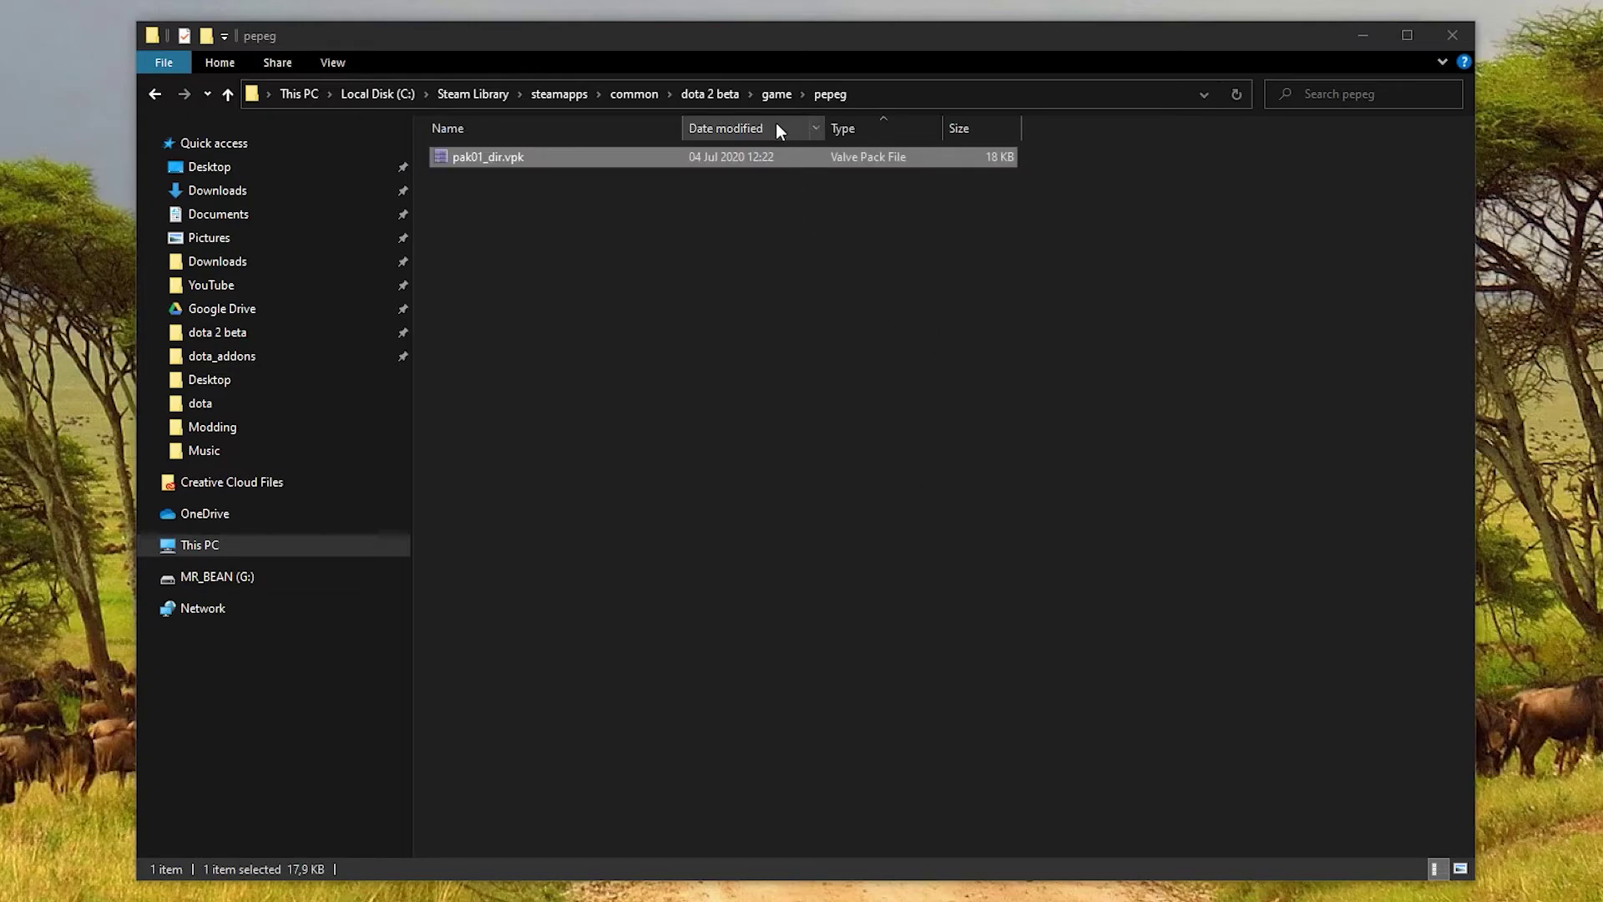
click(775, 93)
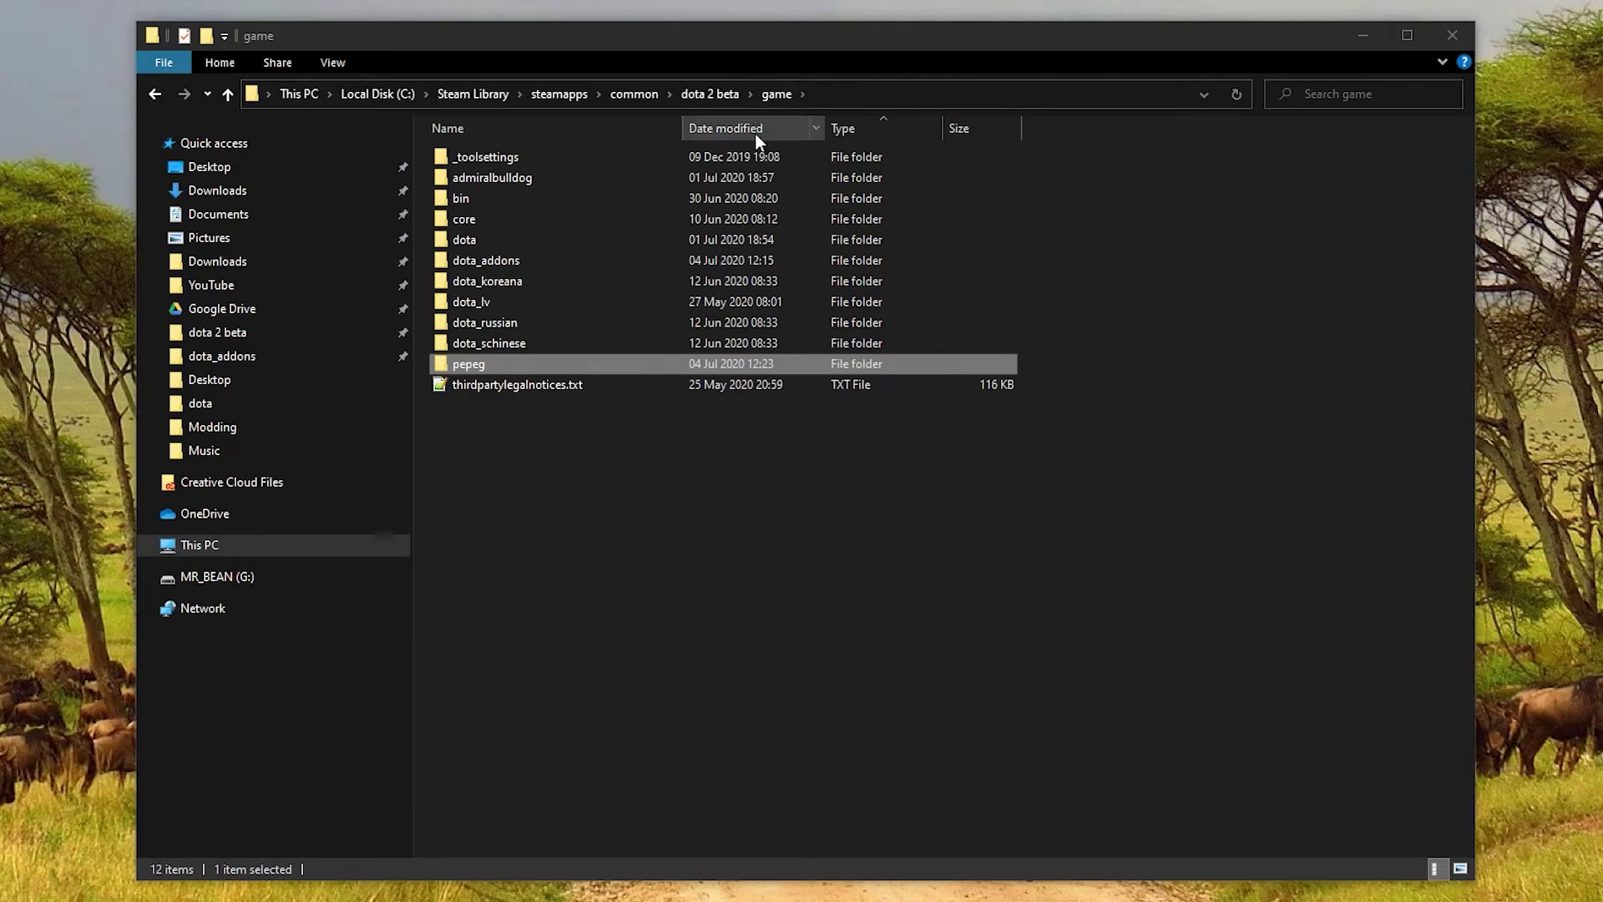
Open game\dota\gameinfo.gi, duplicate the 'Game dota' line, rename the copy to 'Game pepeg', and save.
double_click(513, 244)
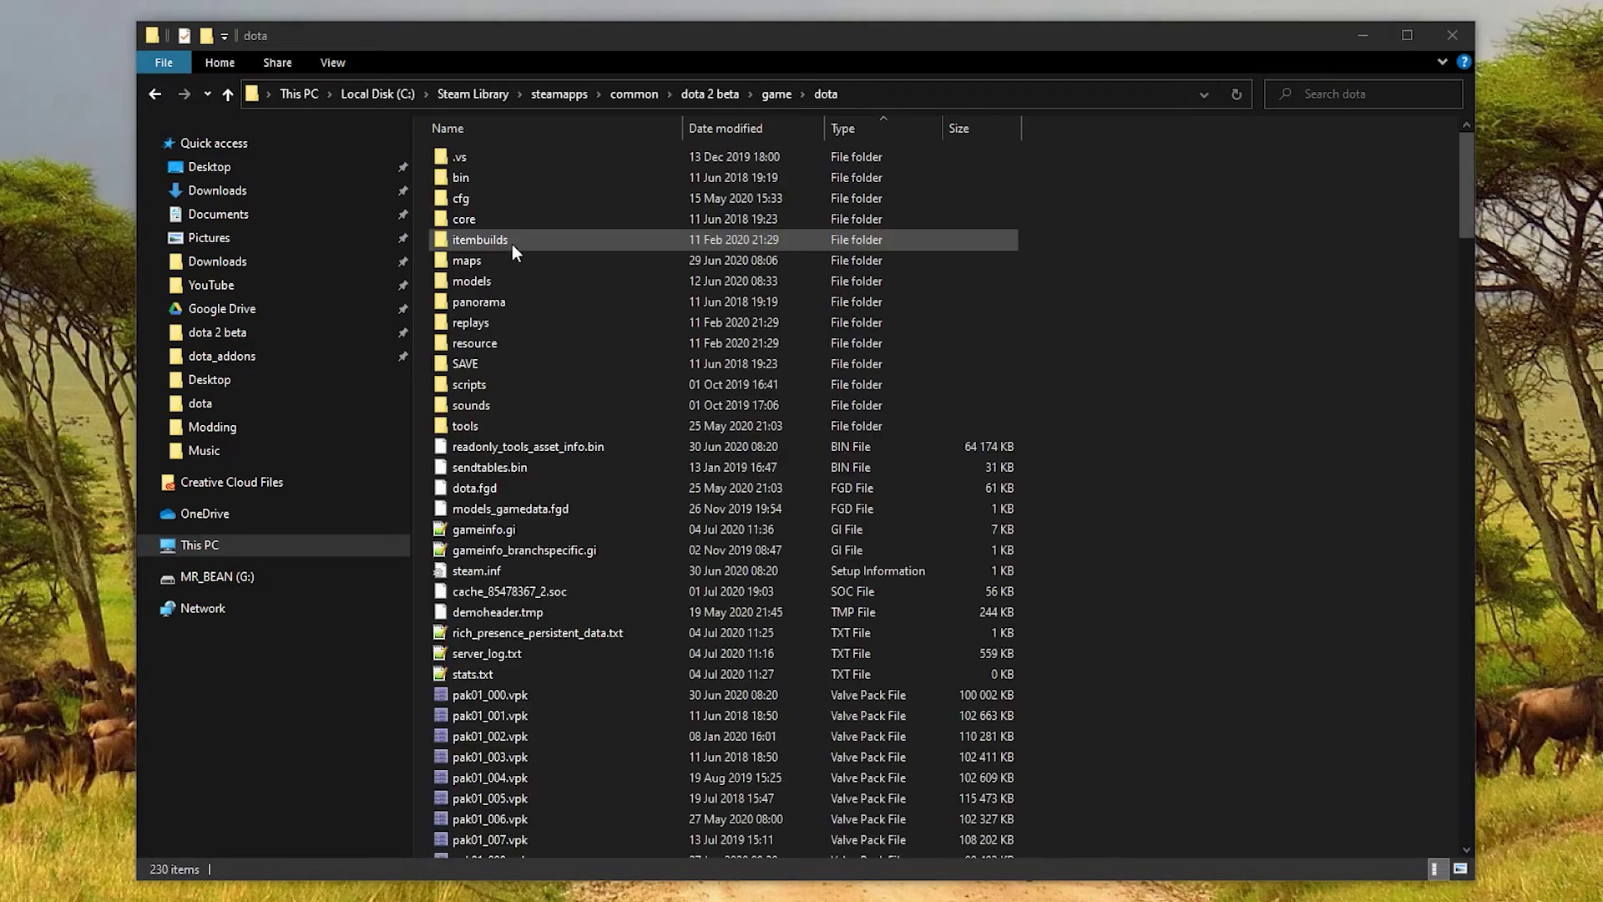
double_click(480, 531)
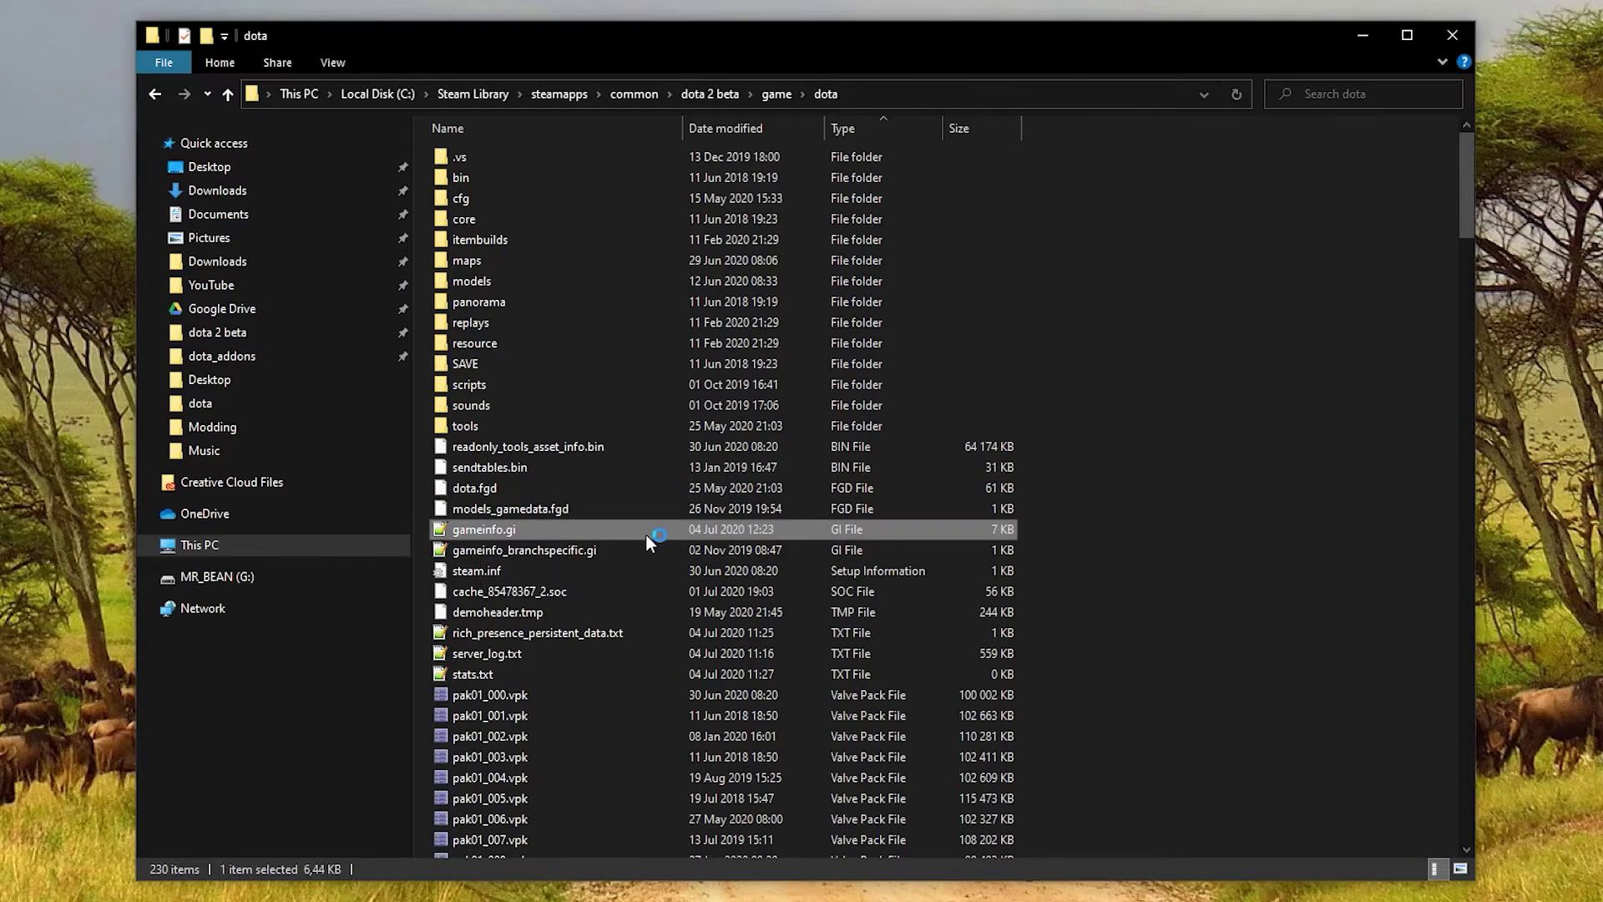
scroll(648, 546, down, 16)
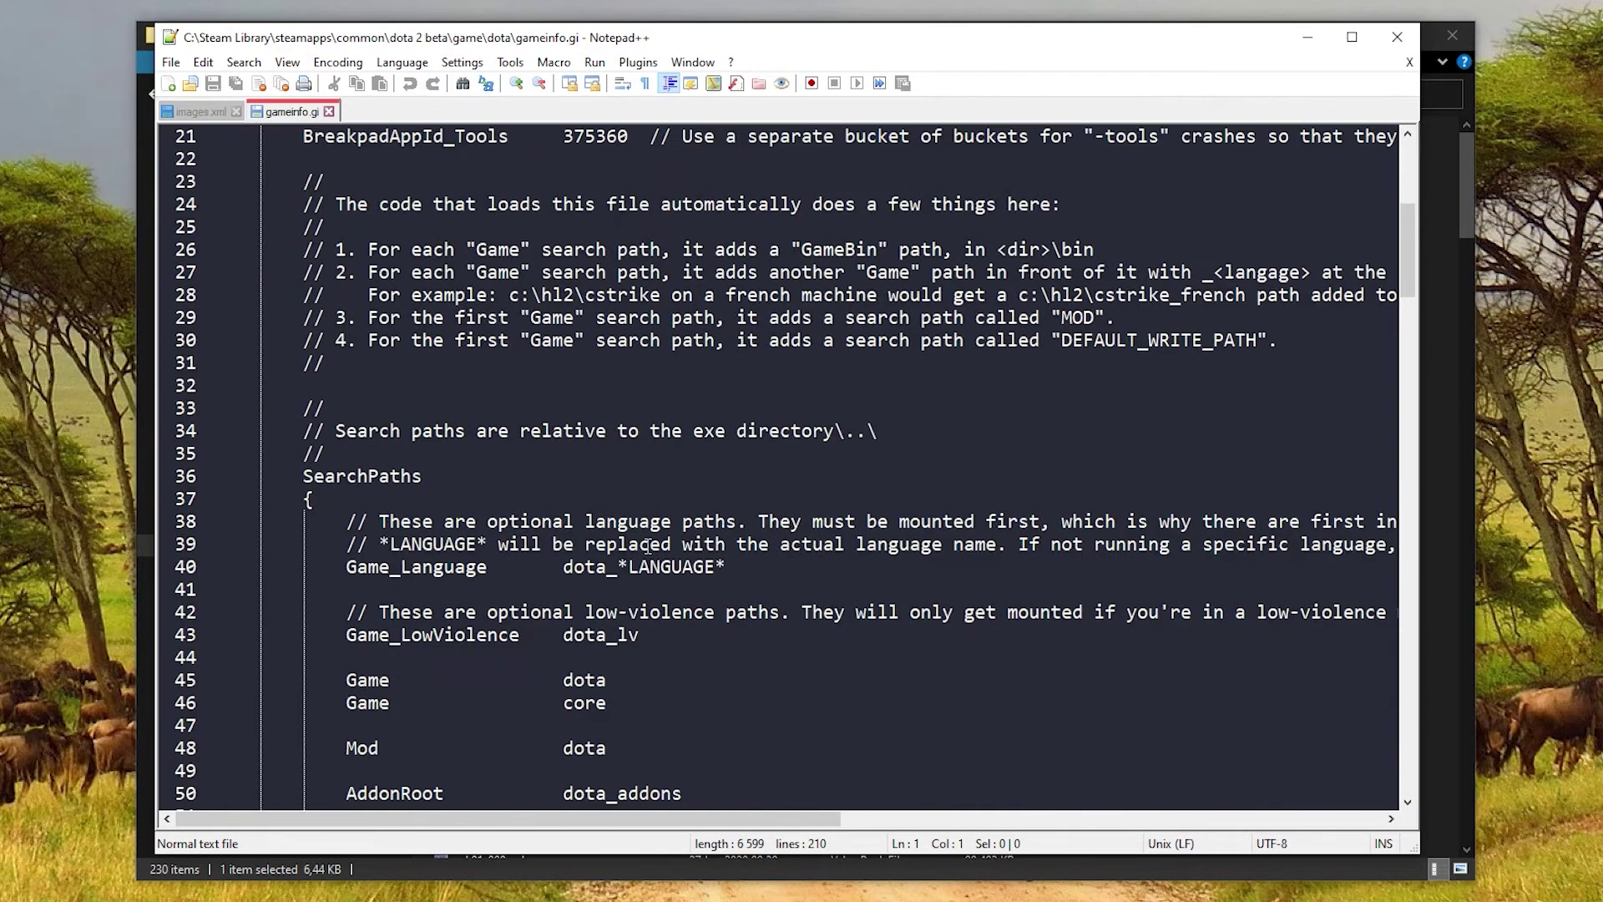
scroll(648, 546, up, 4)
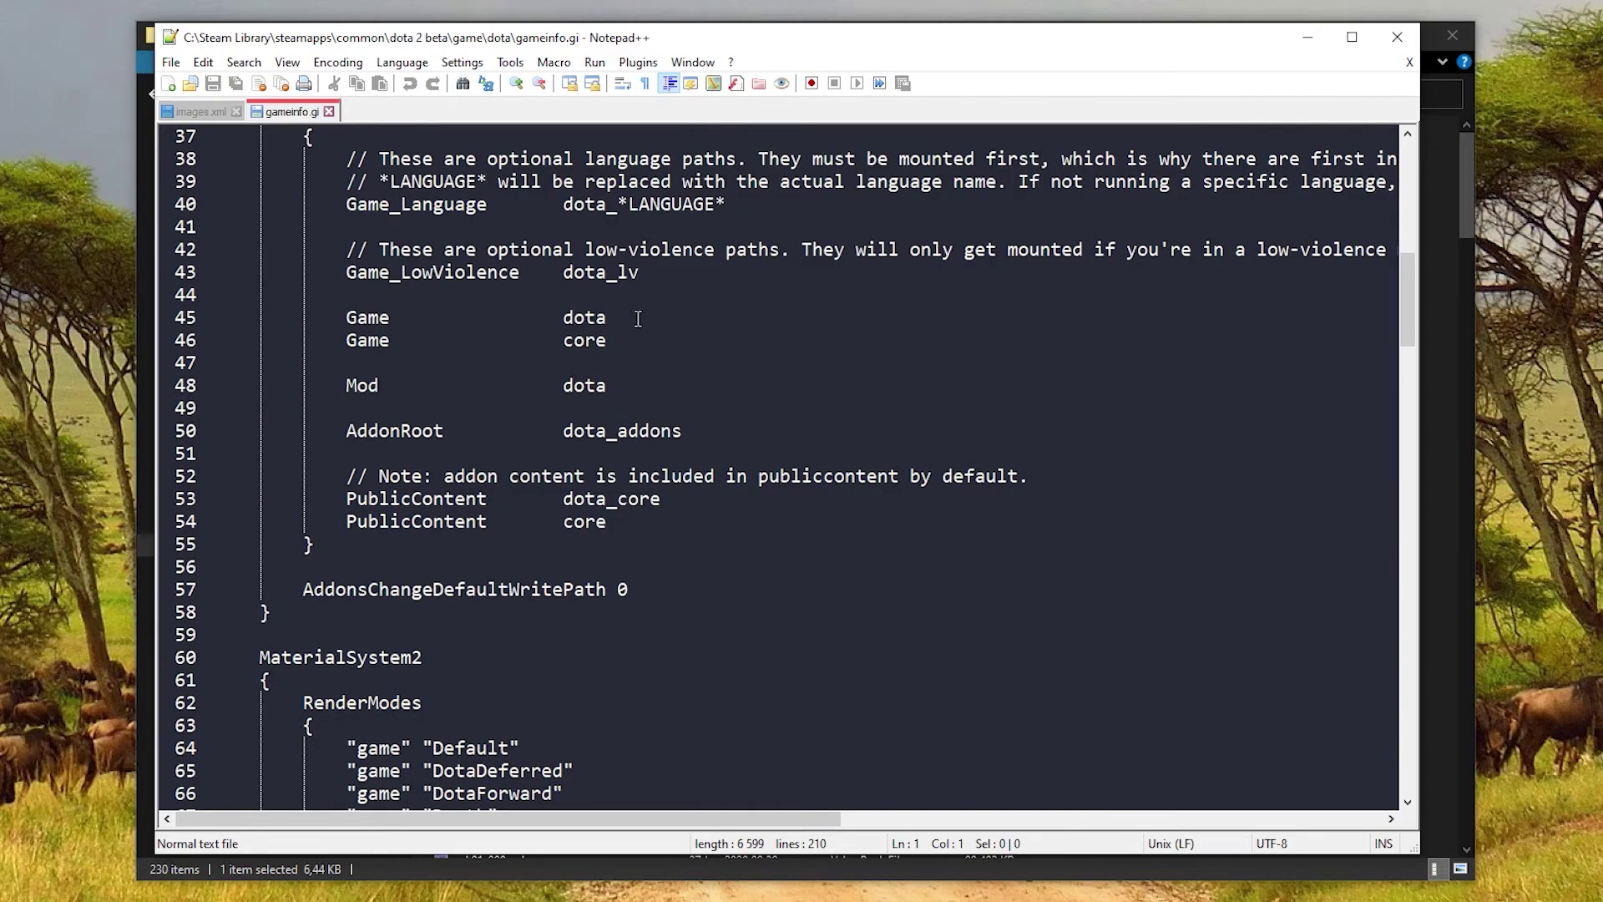
drag(647, 322, 609, 298)
key(ctrl+c)
click(609, 297)
key(ctrl+v)
double_click(595, 319)
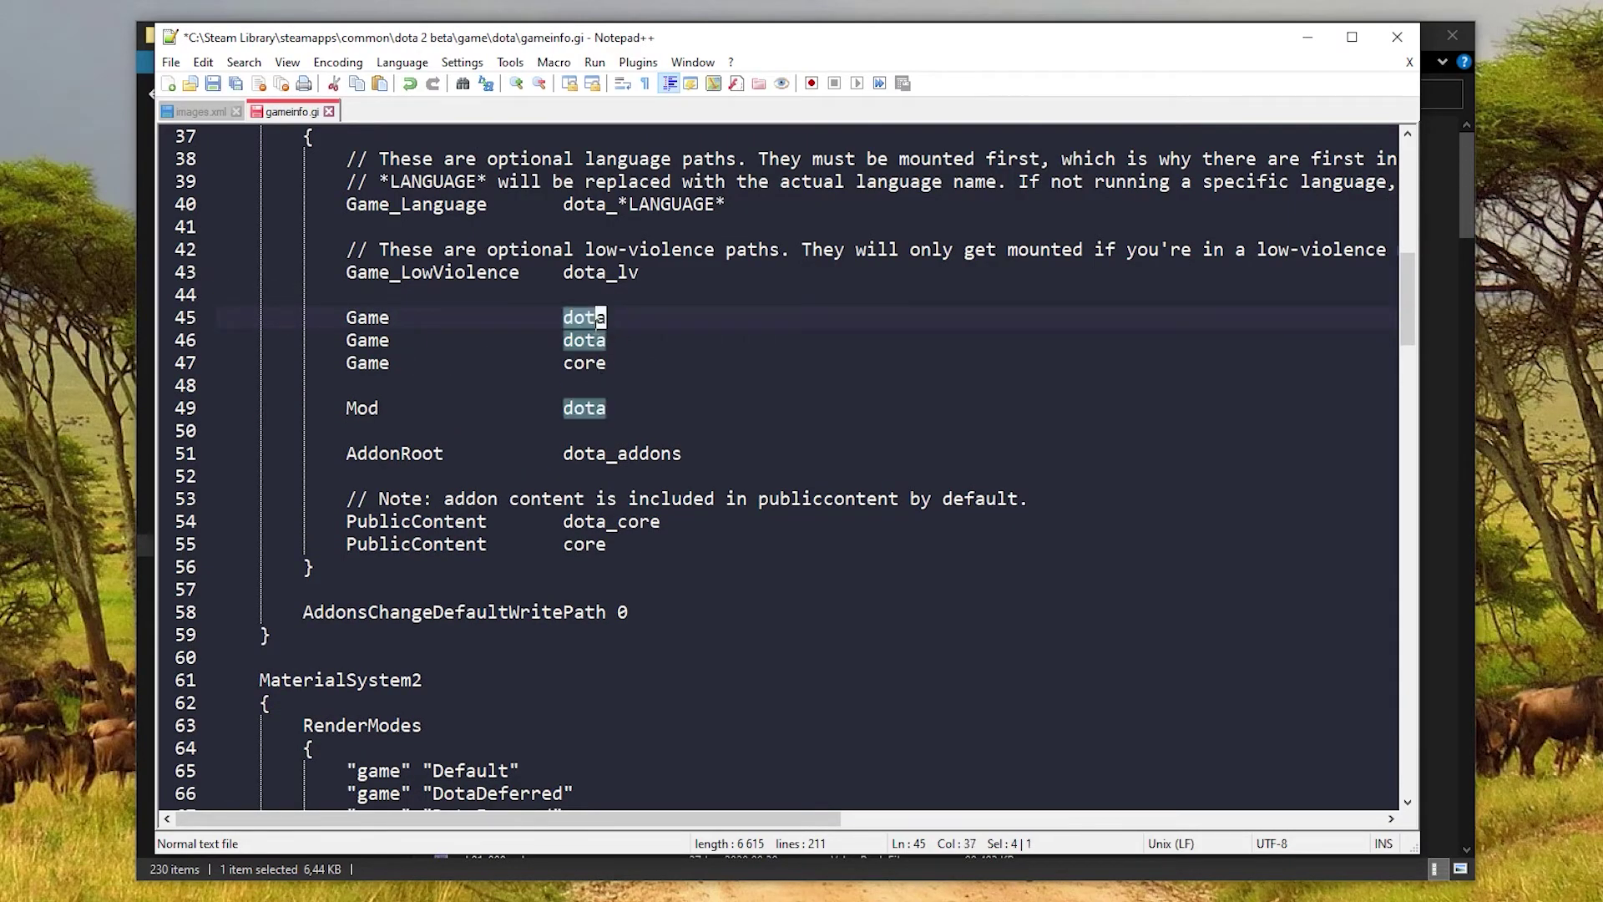
text(pepeg)
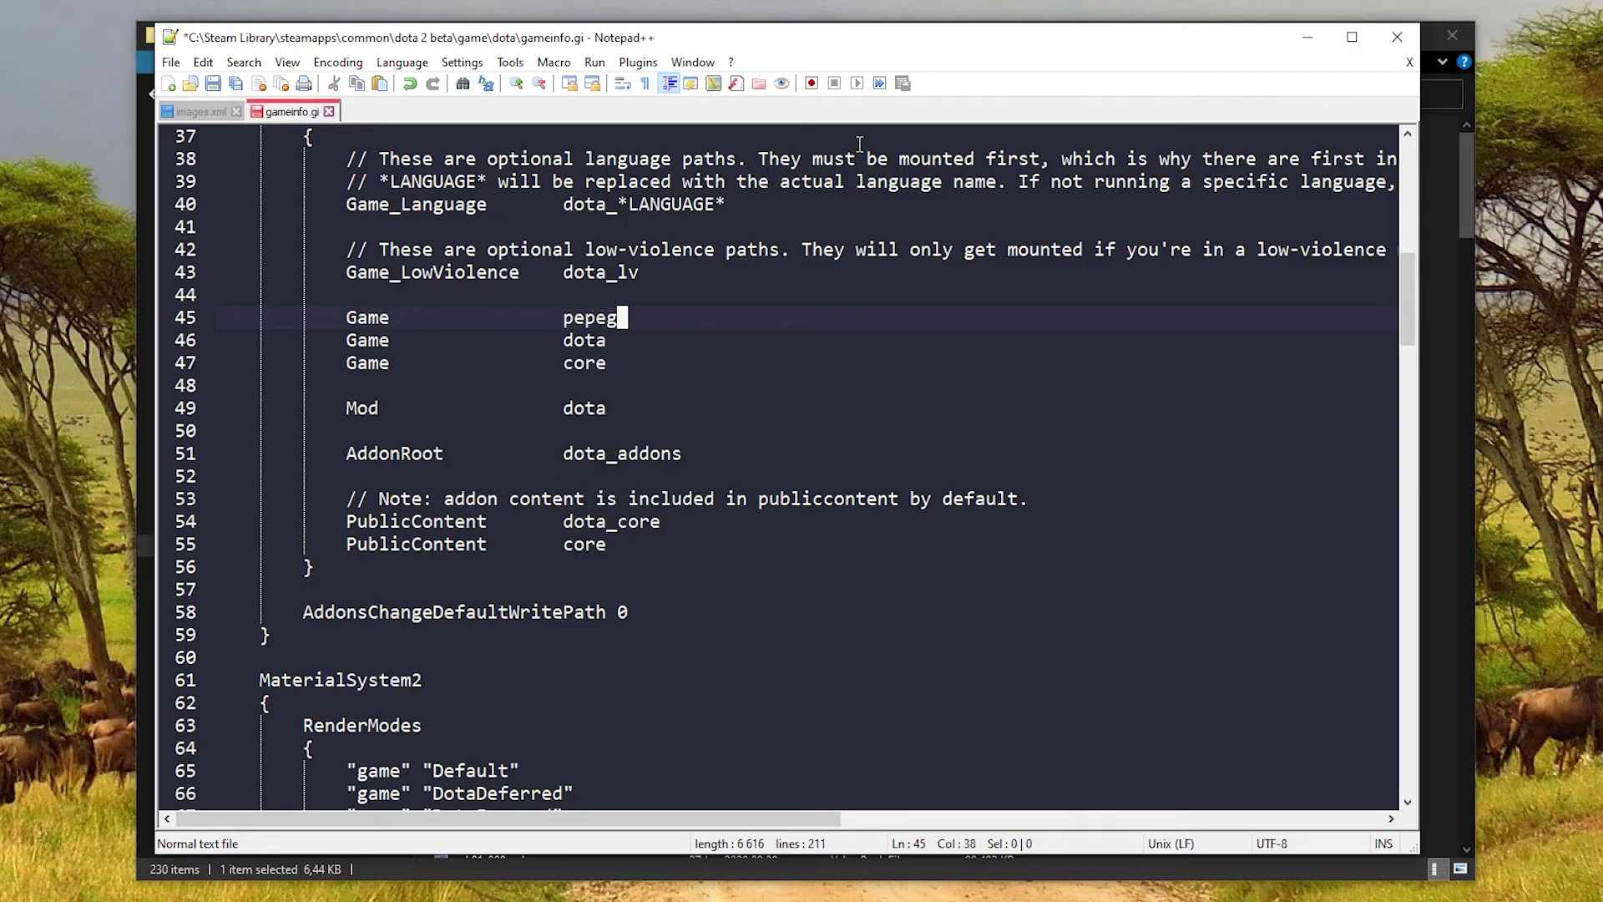
key(ctrl+s)
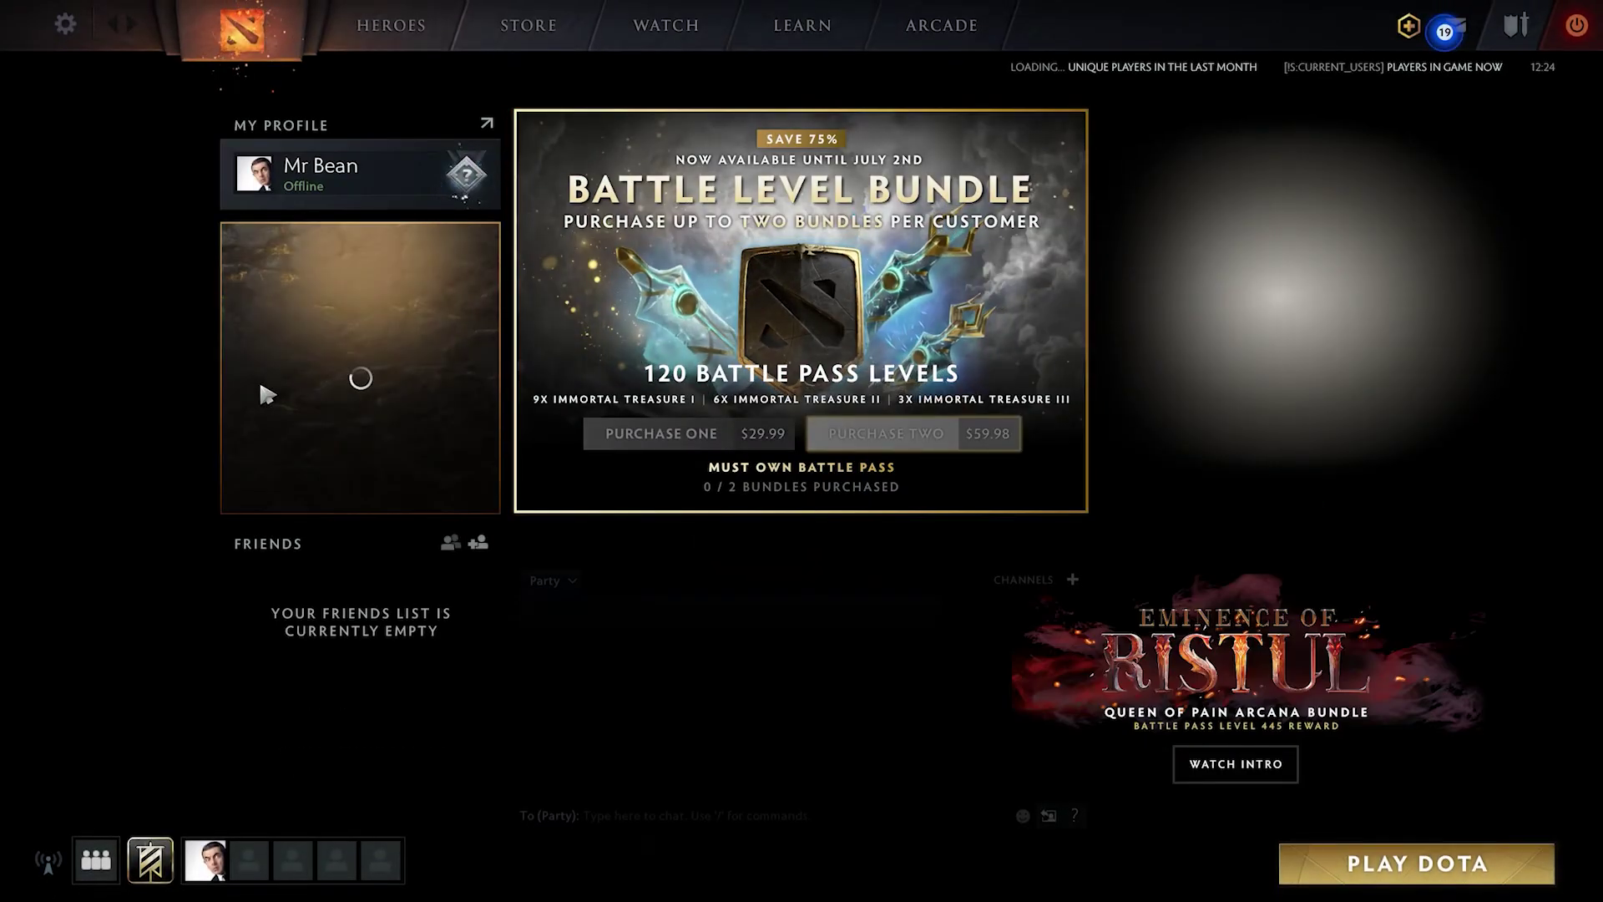
Filter the hero list by 'ear', open Earthshaker's page, and view the Echo Slam ability details.
click(386, 32)
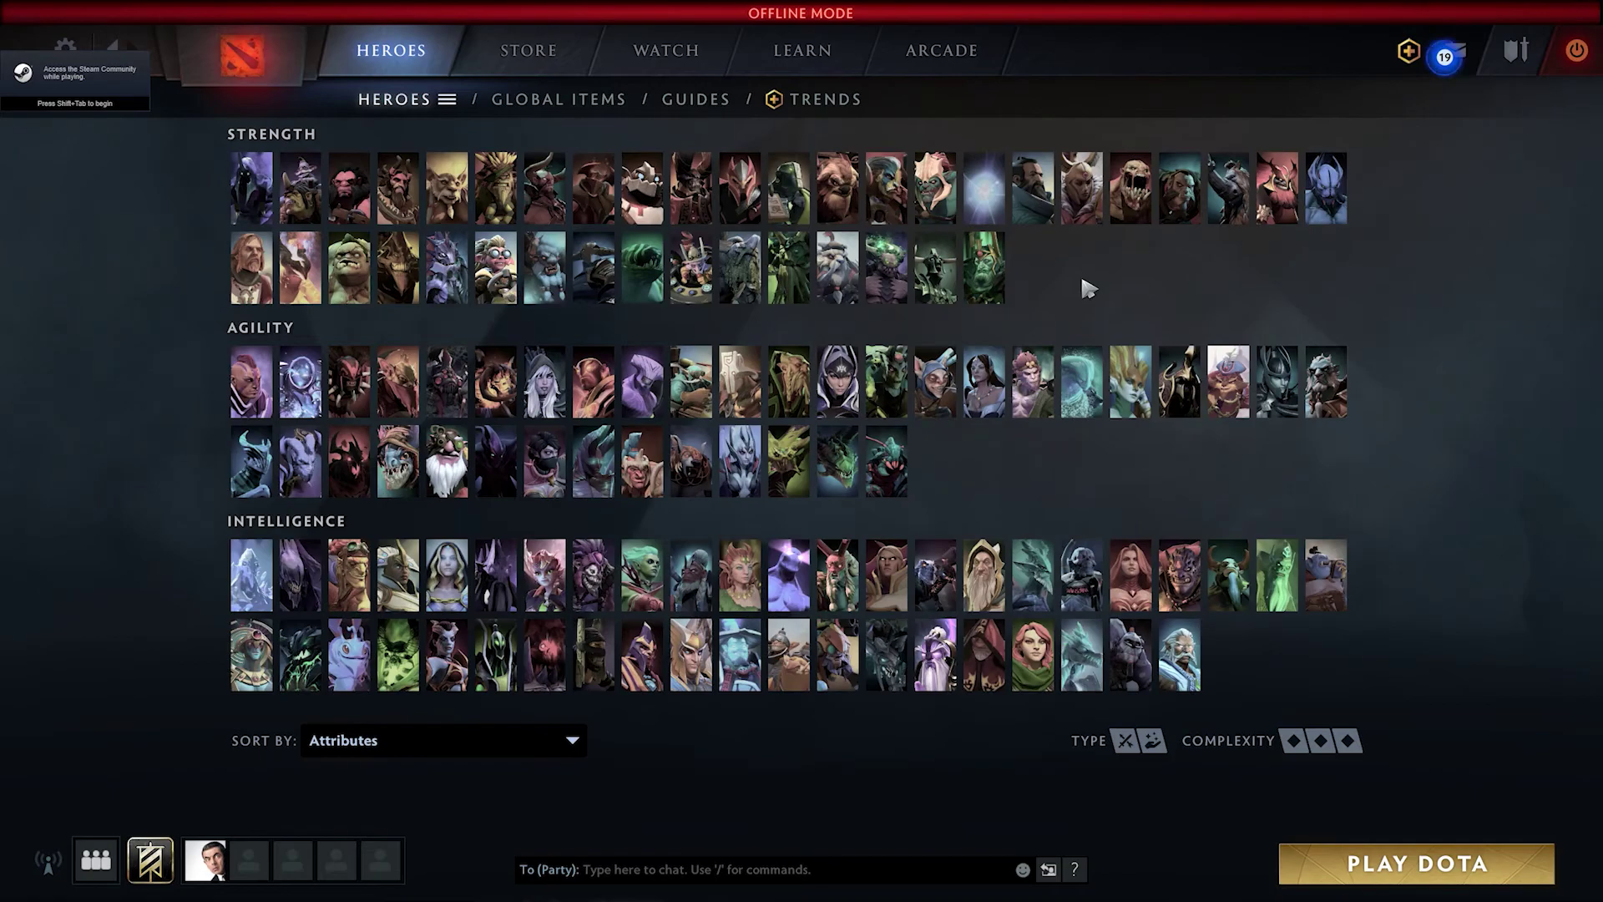
text(ear)
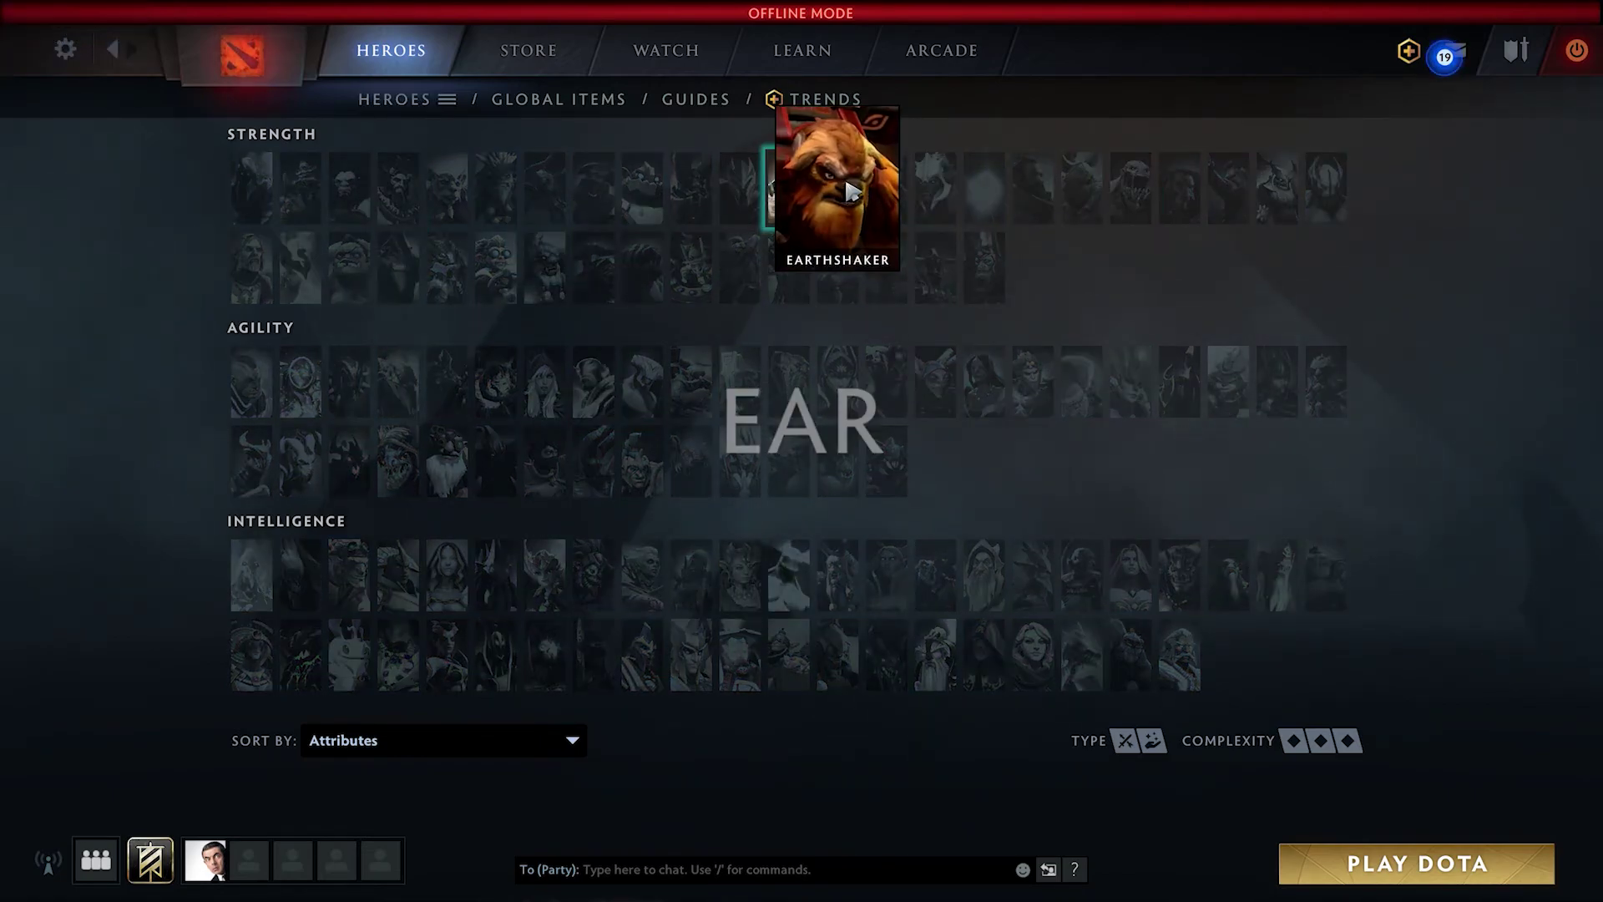
click(850, 192)
mouse_move(981, 236)
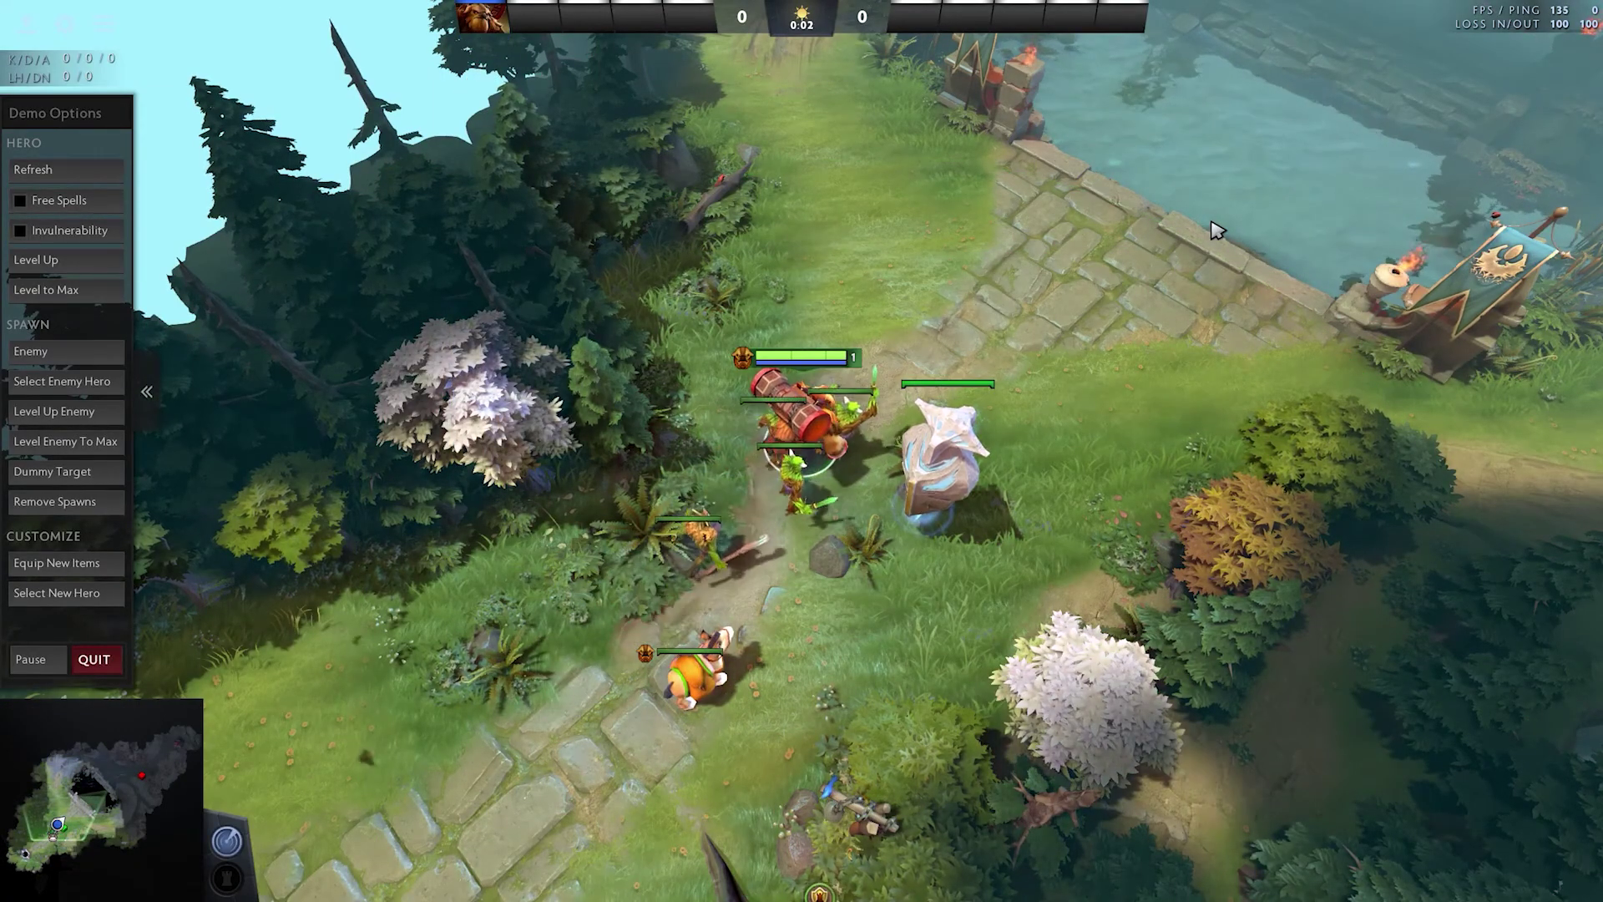
Level the demo Earthshaker to max, walk him around, and cast Echo Slam.
right_click(1442, 340)
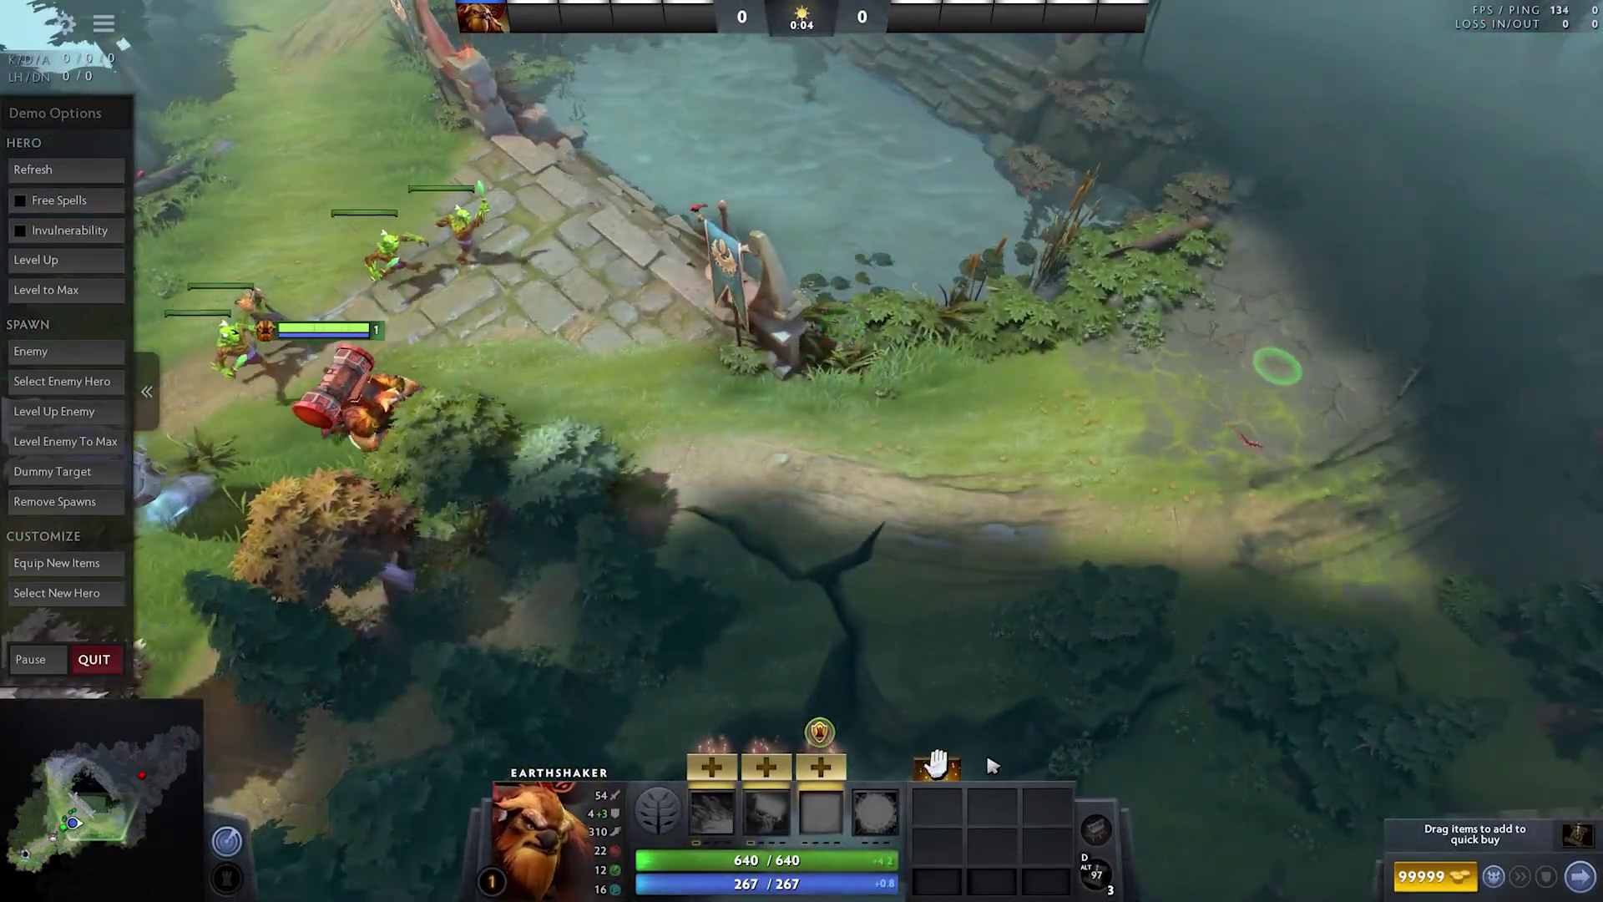
click(46, 290)
right_click(1469, 430)
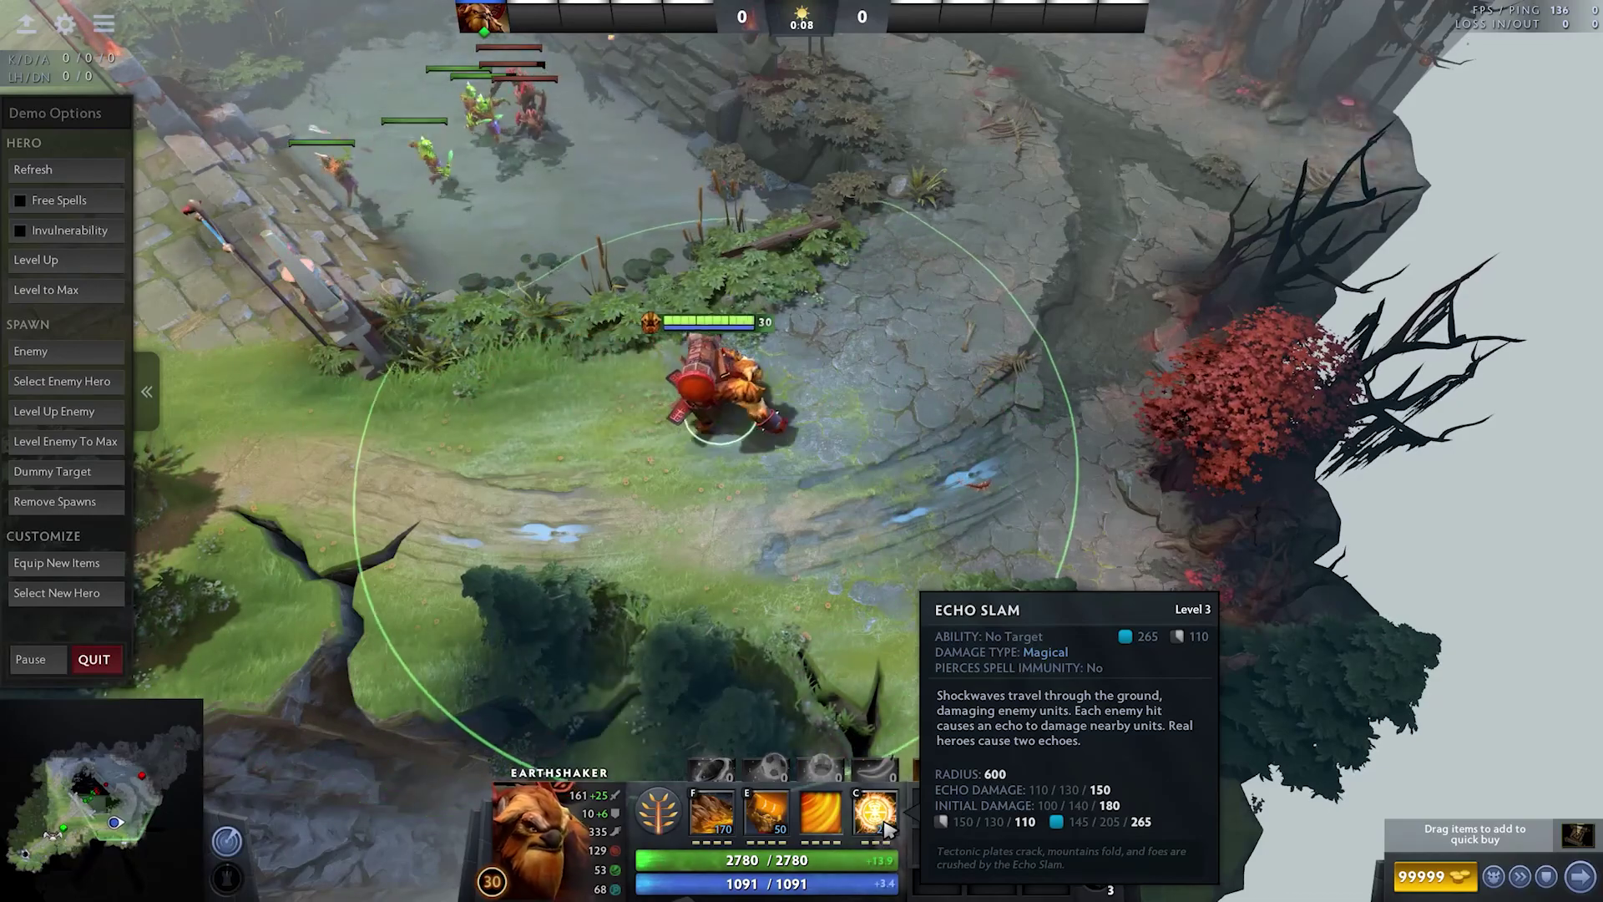
right_click(767, 523)
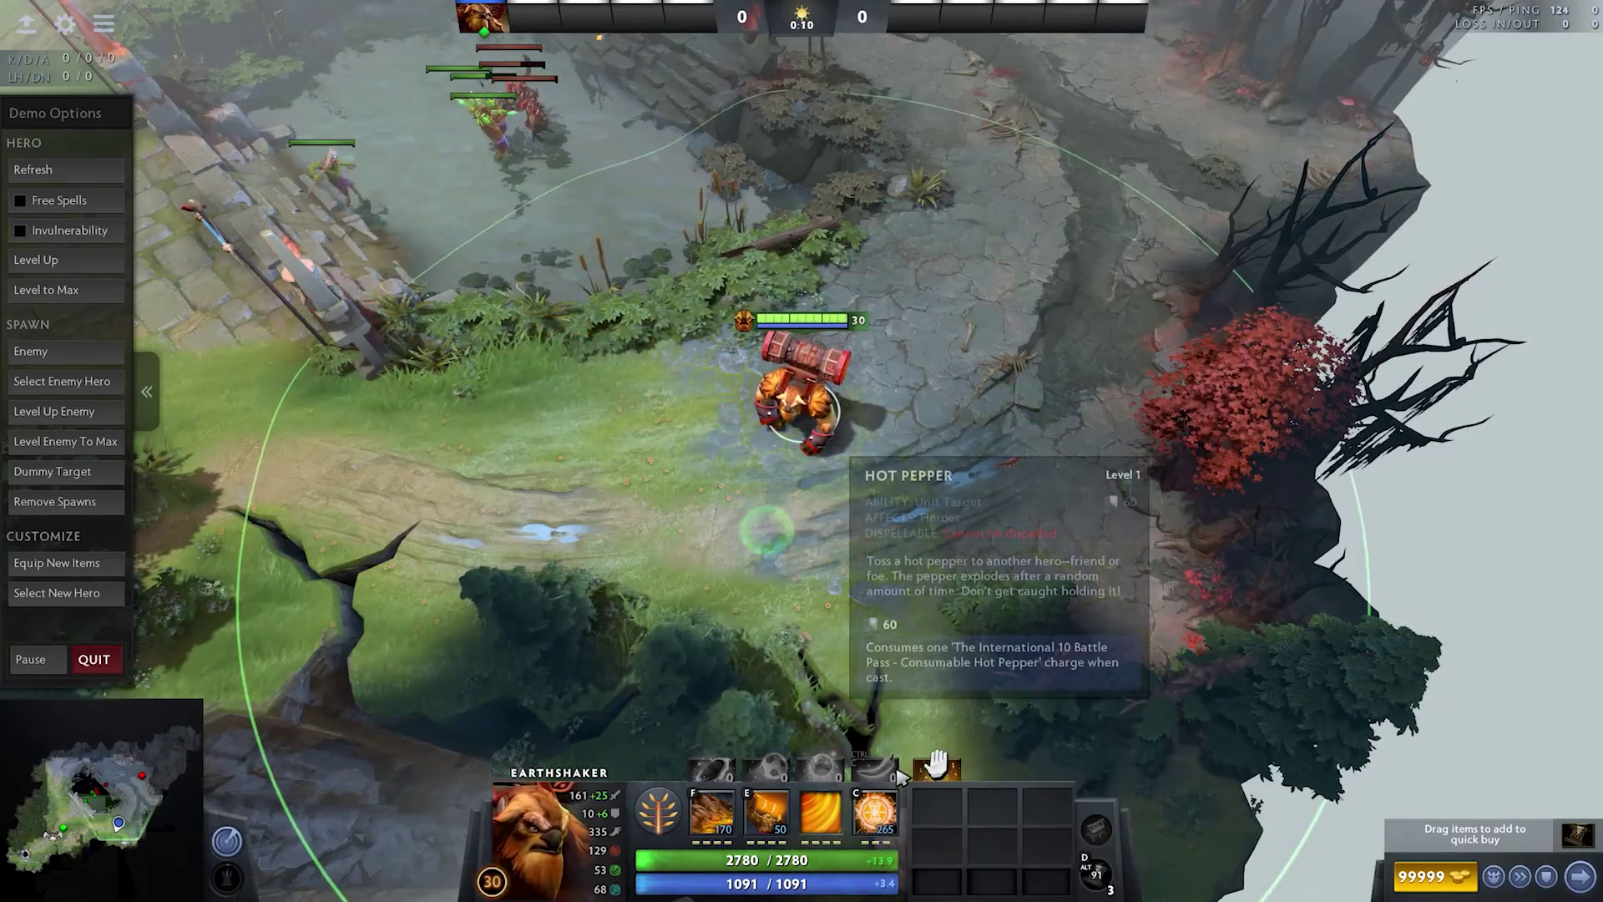
click(875, 809)
right_click(960, 309)
right_click(808, 439)
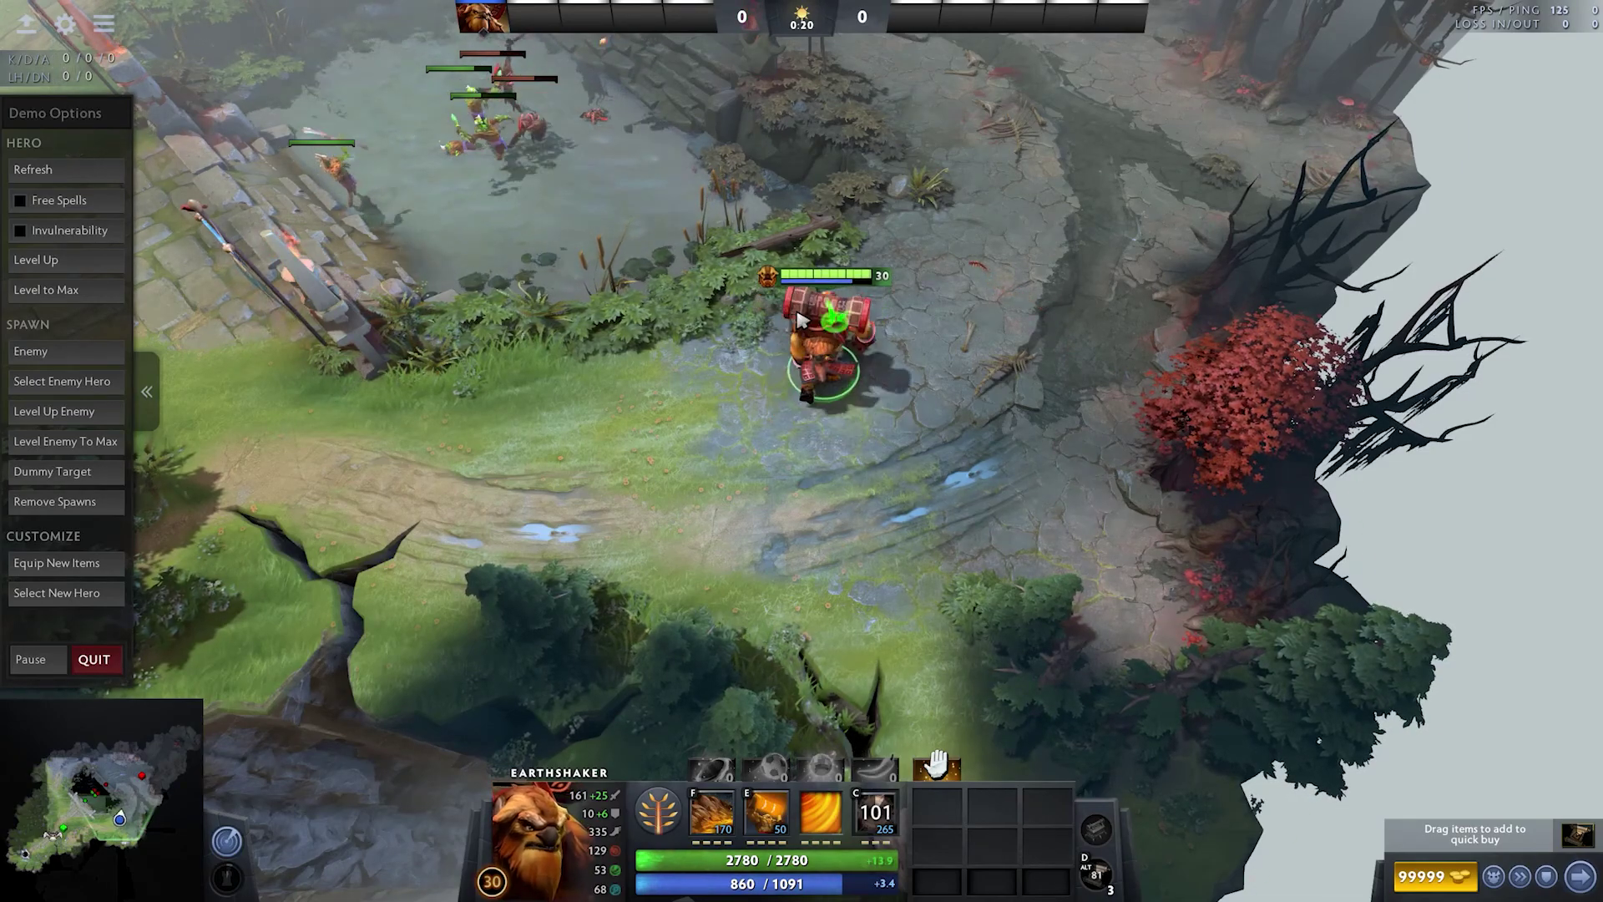
right_click(824, 403)
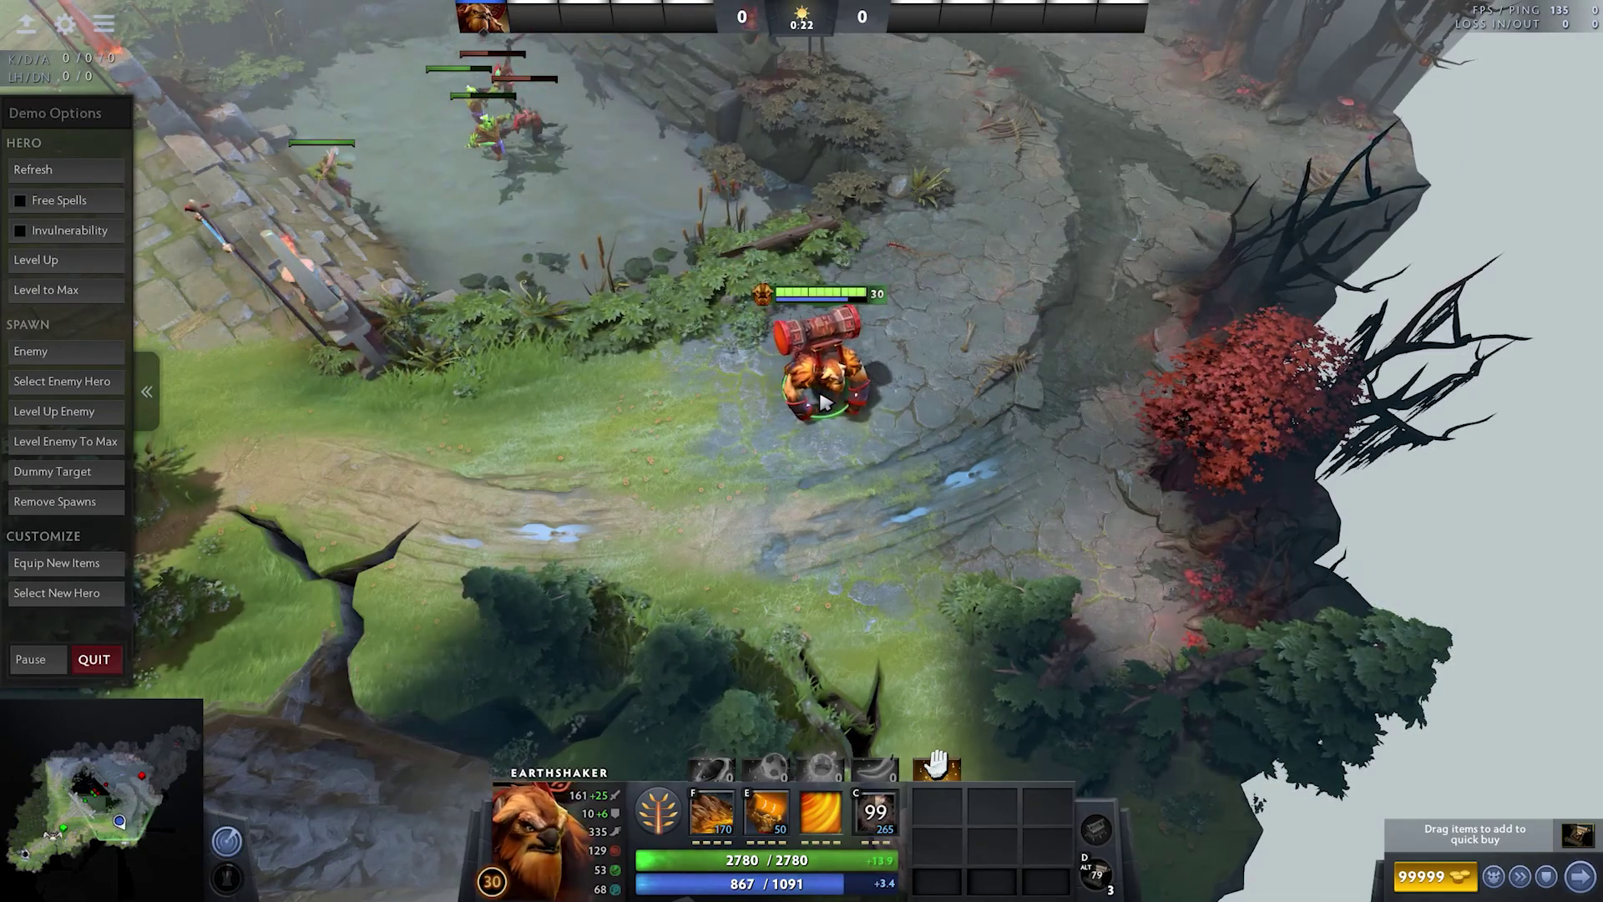